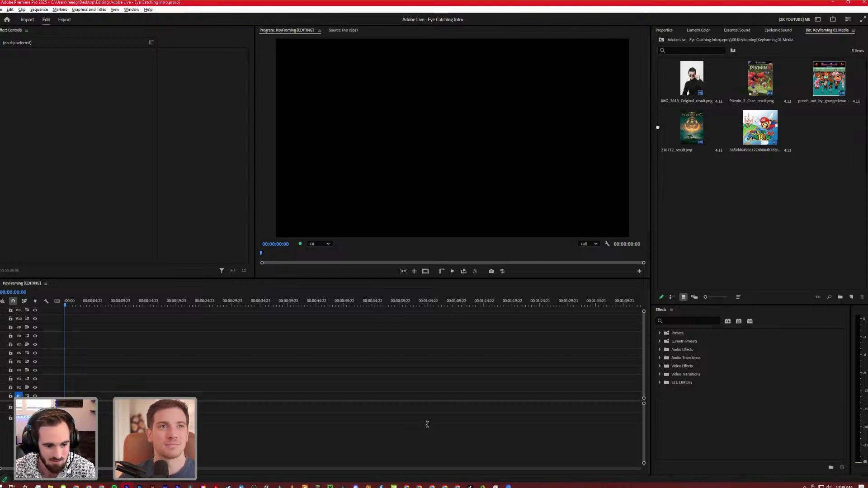
Add all five images from the bin to the sequence and stack them on separate video tracks starting at 00:00:00:00, portrait on top
left_click(710, 87)
key("ctrl+a")
left_click_drag(115, 388, 78, 352)
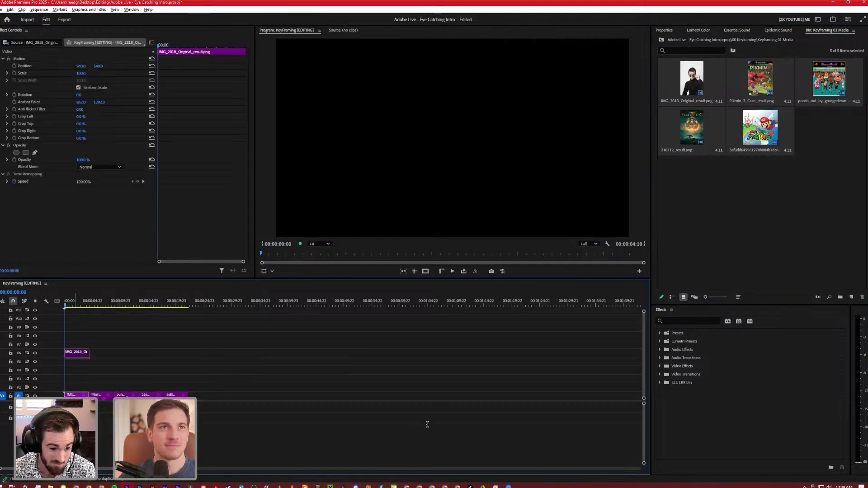
left_click_drag(212, 376, 68, 377)
left_click_drag(150, 395, 75, 373)
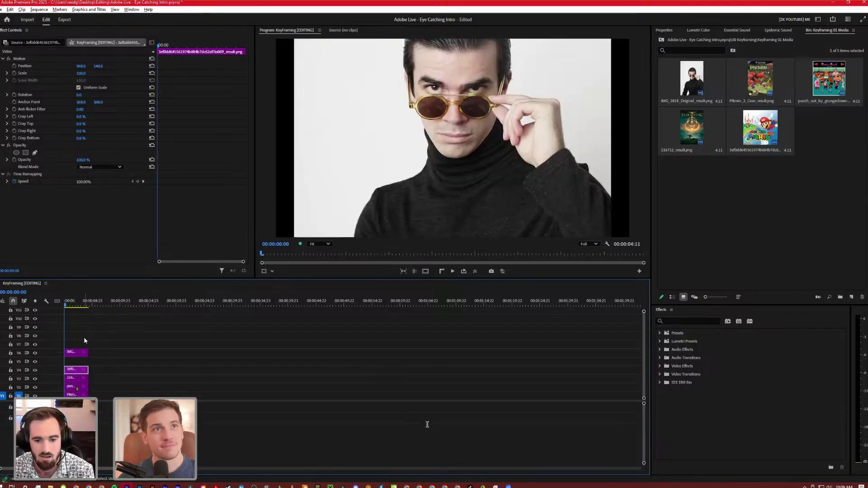
Select all five stacked image clips and fit them to the sequence frame size
left_click(83, 341)
left_click(74, 356)
left_click_drag(107, 341, 85, 379)
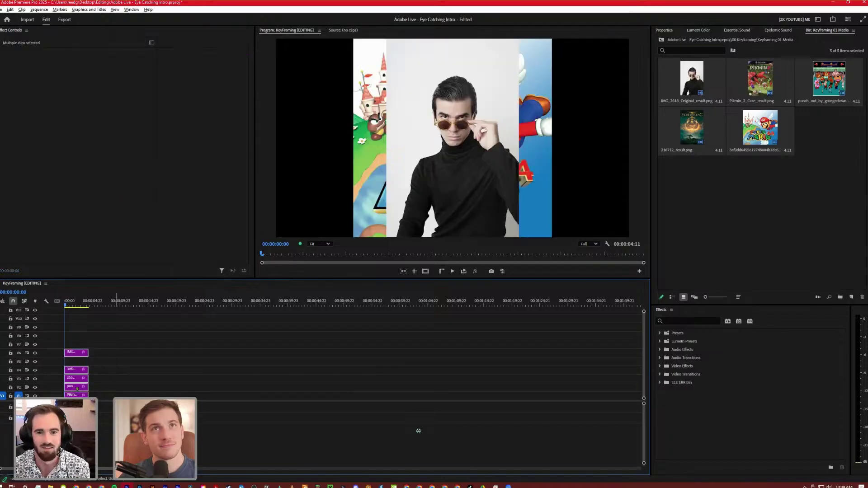
Scale the portrait to about 32, and shrink the Super Mario 64 cover and place it in the frame's upper-right area
left_click(76, 352)
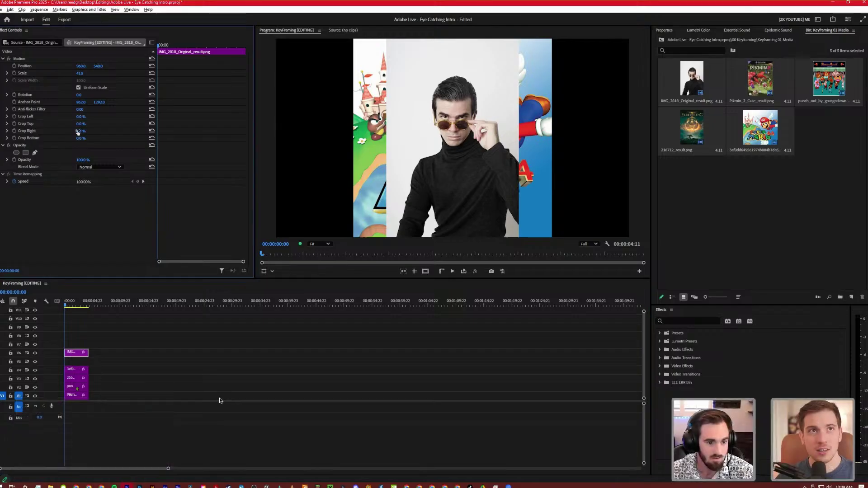
mouse_move(79, 73)
left_mouse_down()
mouse_move(63, 72)
mouse_move(72, 72)
left_mouse_up()
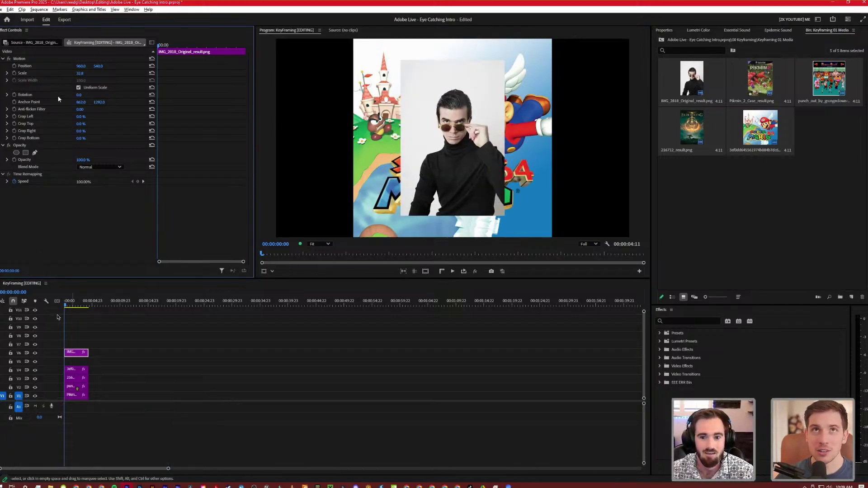
left_click(76, 369)
mouse_move(86, 74)
left_mouse_down()
mouse_move(21, 208)
mouse_move(97, 69)
mouse_move(43, 94)
mouse_move(99, 66)
mouse_move(82, 82)
mouse_move(84, 67)
mouse_move(101, 67)
left_mouse_up()
Shrink and place the Elden Ring cover lower left, the Punch-Out cover lower right and the Pikmin 2 cover upper left in the frame
left_click(77, 379)
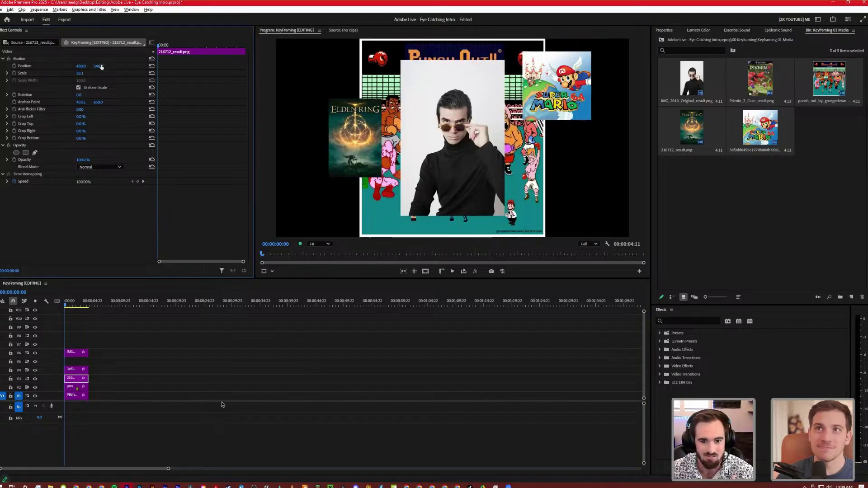
left_click(72, 387)
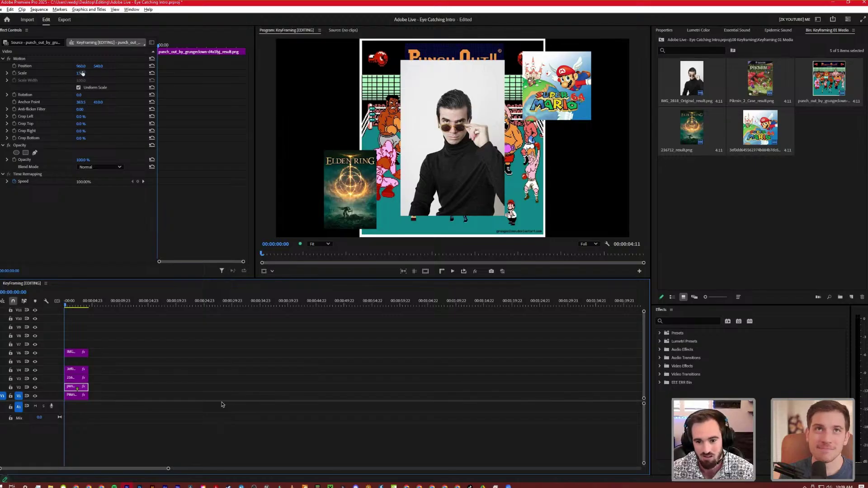
mouse_move(82, 76)
left_mouse_down()
mouse_move(101, 67)
mouse_move(84, 68)
mouse_move(92, 74)
mouse_move(72, 68)
left_mouse_up()
left_click(72, 396)
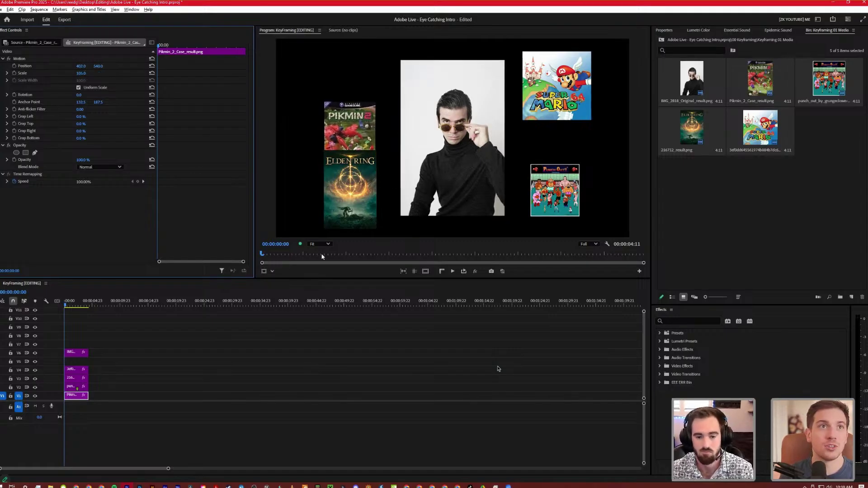
Add an ellipse opacity mask to the portrait and reshape it into a circle around the man's head and shoulders
left_click(77, 352)
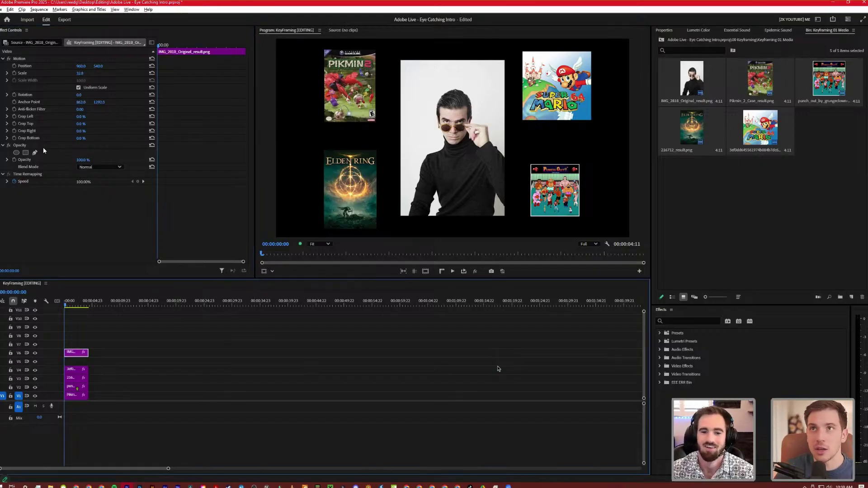
left_click(16, 153)
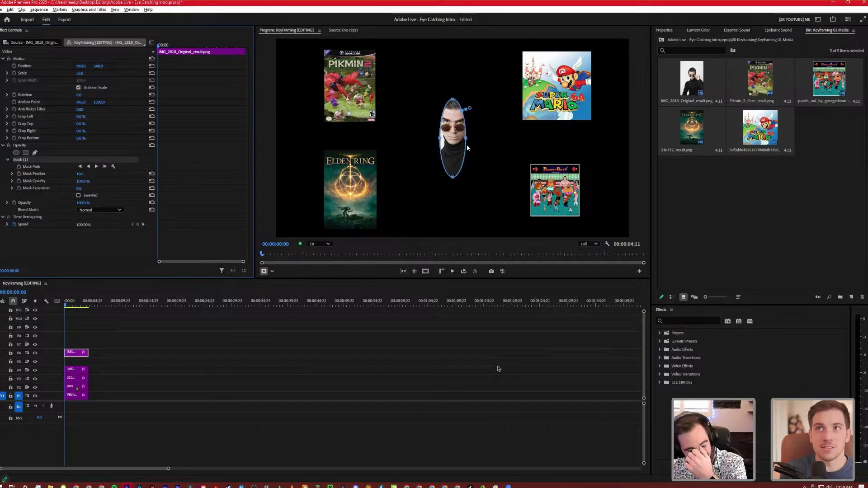
left_click_drag(466, 139, 519, 145)
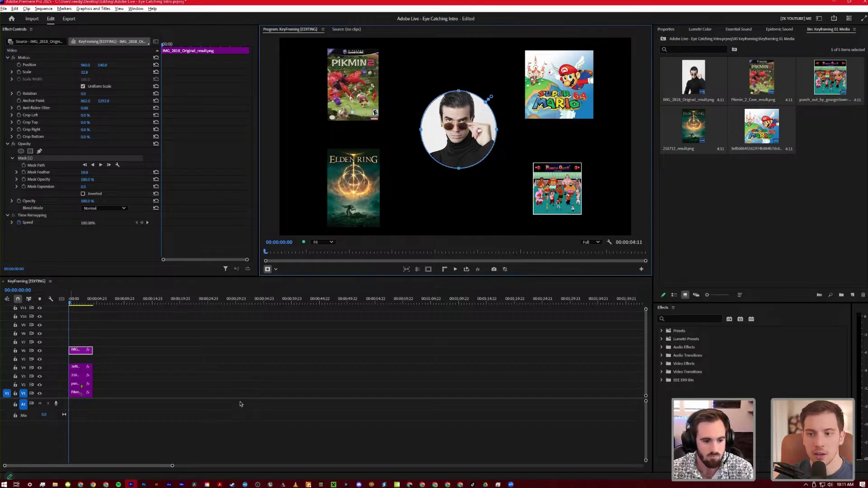
Move the portrait clip up to track V8 and shift the four game cover clips up one track to V2–V5
left_click_drag(80, 350, 81, 333)
left_click(152, 353)
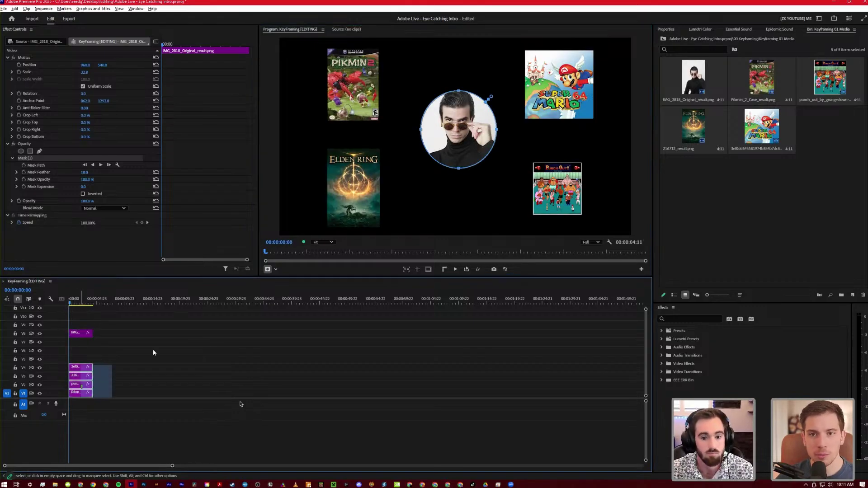
left_click_drag(112, 365, 78, 384)
left_click(153, 352)
Increase the portrait's mask expansion to about 200 and nudge the mask so the circle frames the man
left_click(77, 334)
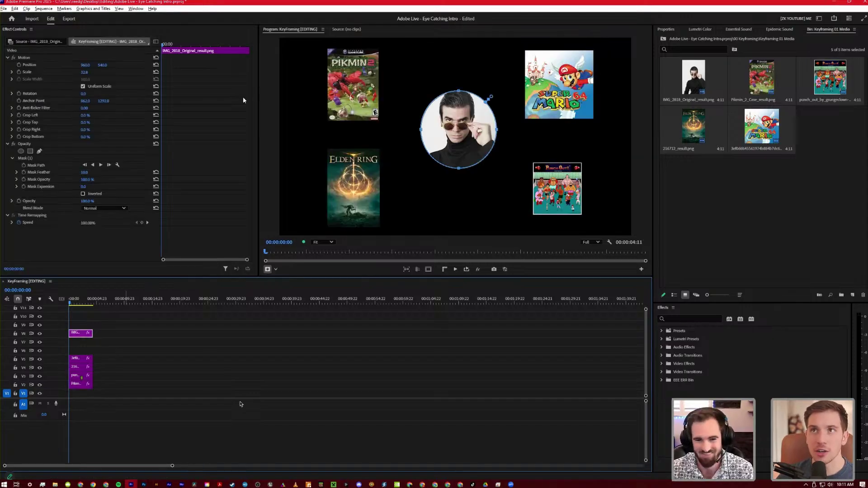
left_click_drag(84, 189, 180, 190)
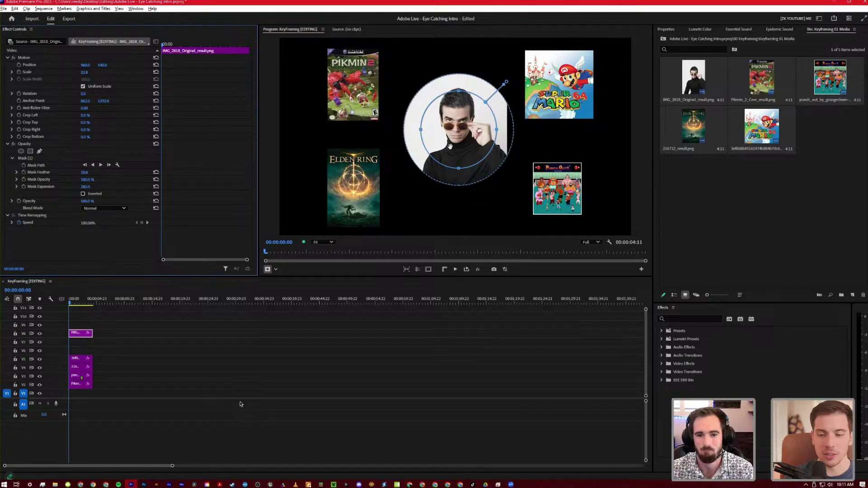
left_click_drag(455, 144, 453, 145)
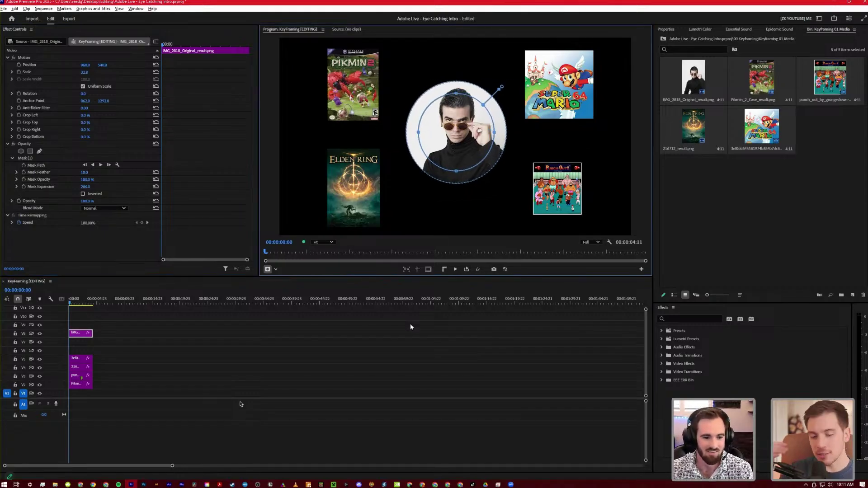
left_click(169, 325)
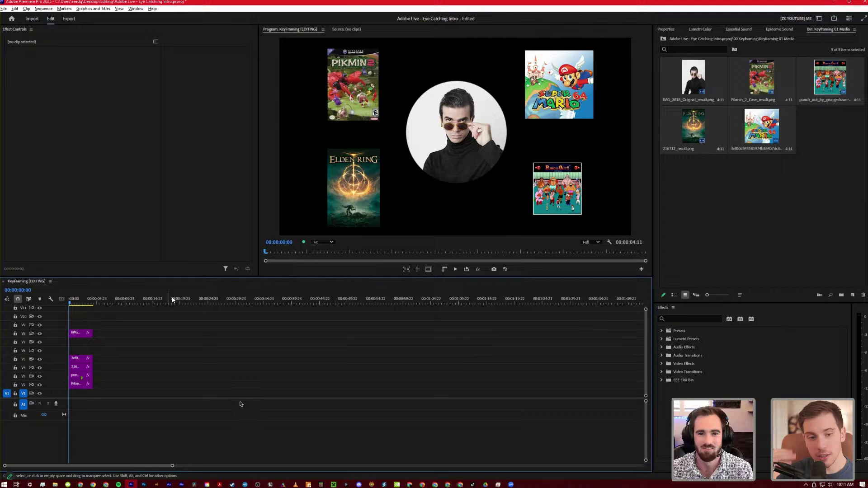
left_click(76, 335)
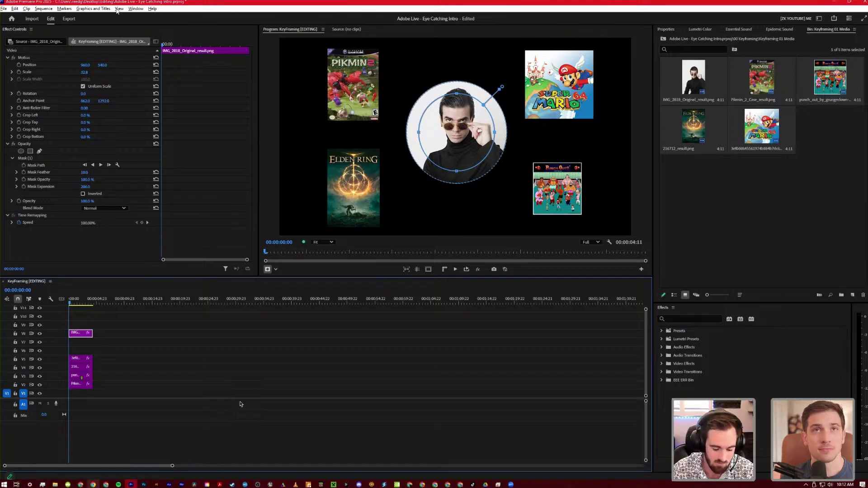
Switch to Chrome and search Google Images in a new tab for "video background remover"
key("alt+Tab")
key("ctrl+t")
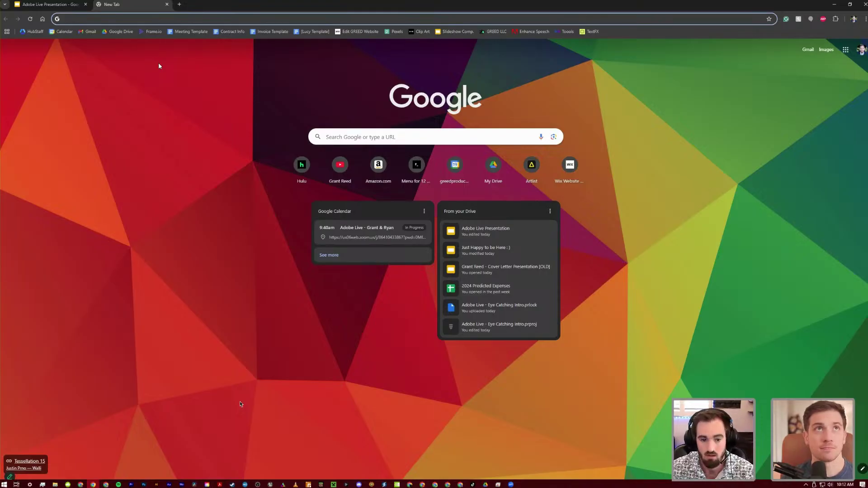
type("video background")
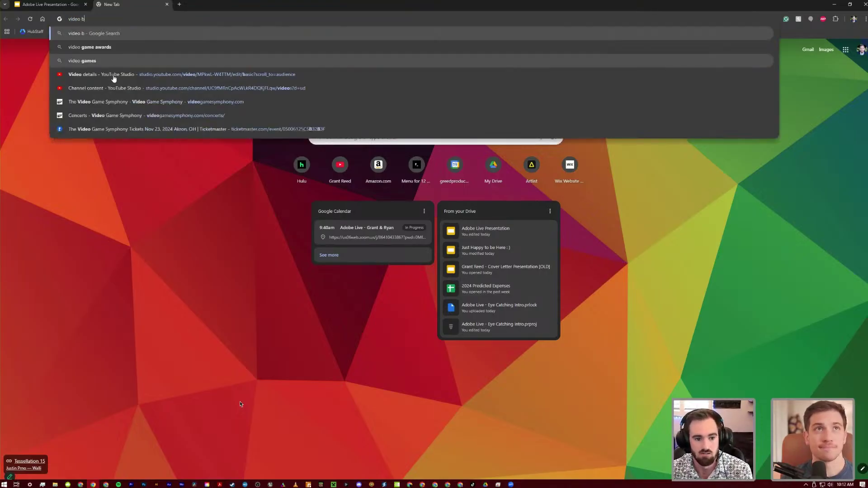
key("Return")
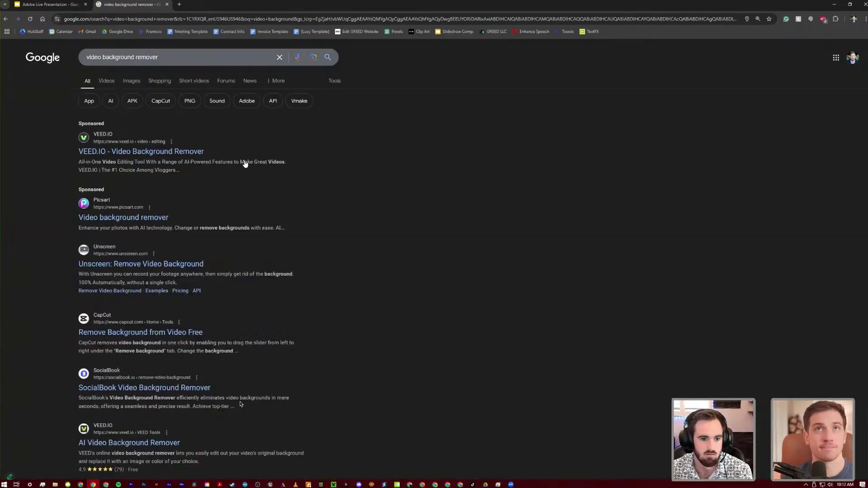
left_click(109, 79)
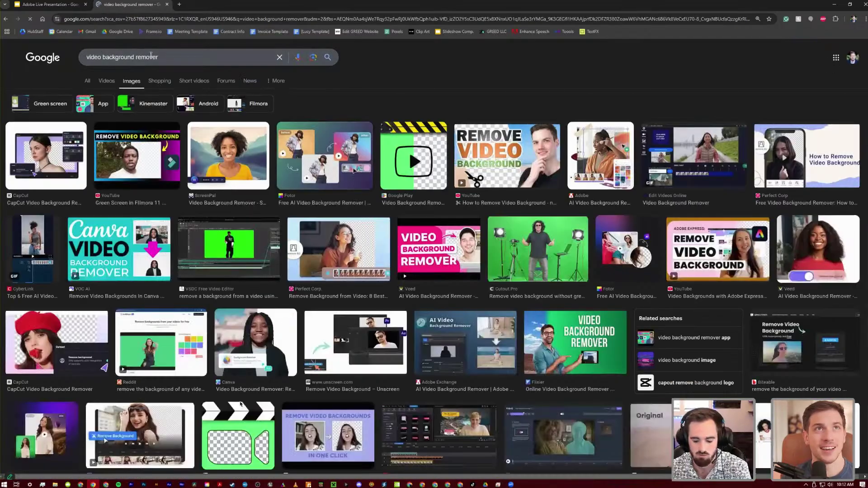
Change the image search to "videogame background"
left_click(136, 59)
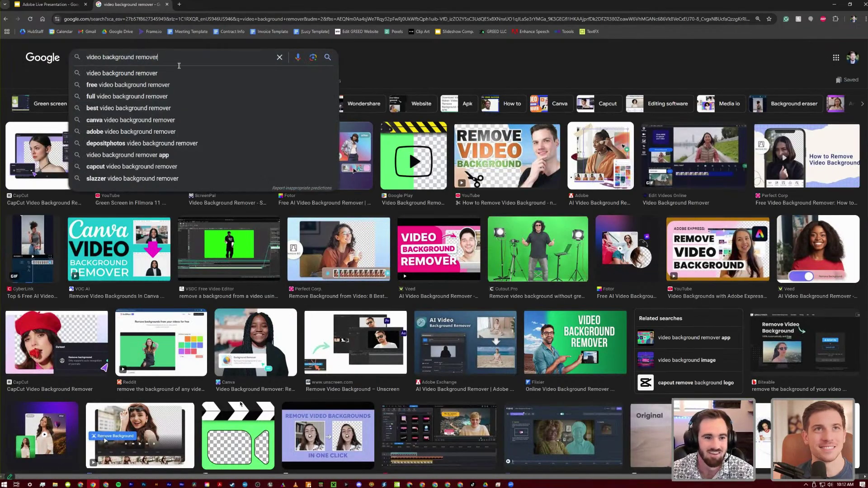
double_click(148, 61)
key("BackSpace")
key("Return")
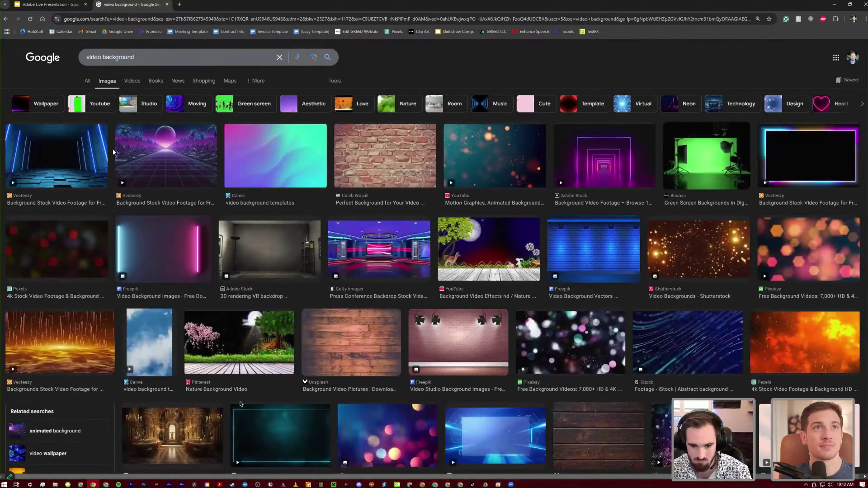
left_click(100, 59)
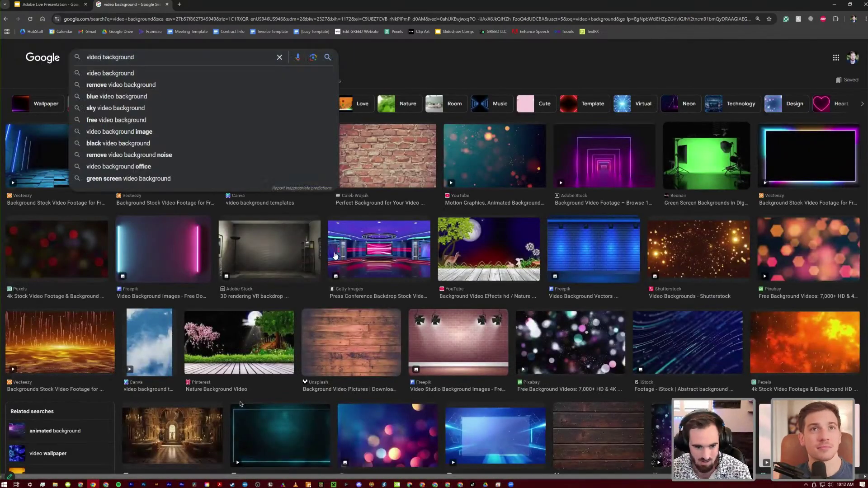
type("game")
key("Return")
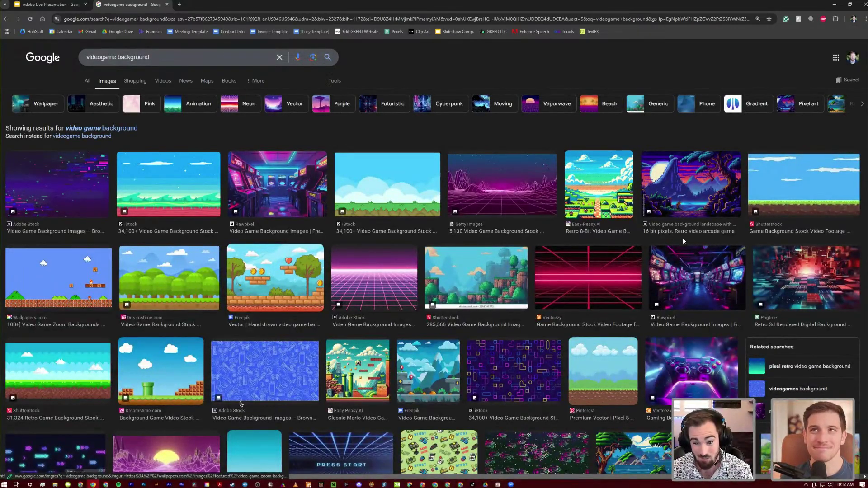
Open the Super Mario level background from Wallpapers.com and save the image to the computer
left_click(691, 248)
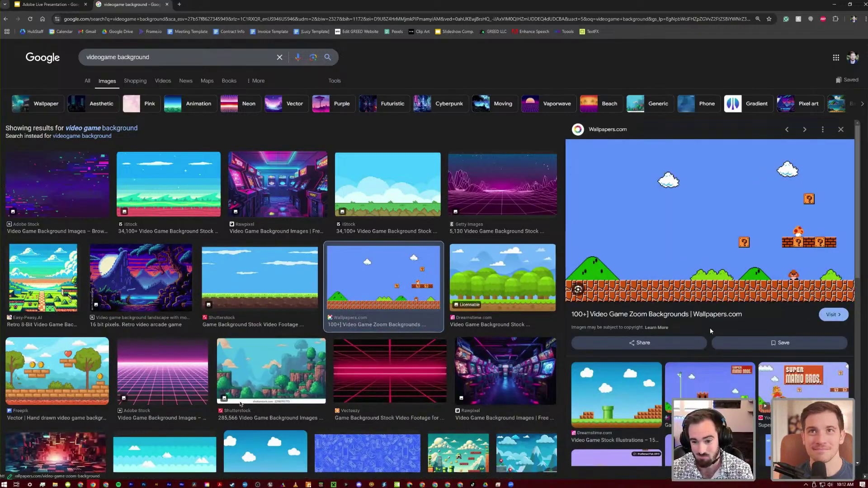
right_click(712, 331)
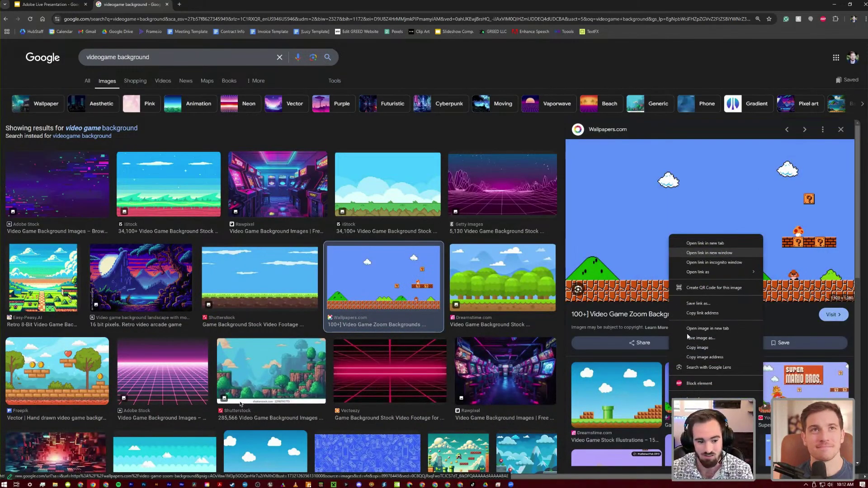
left_click(174, 400)
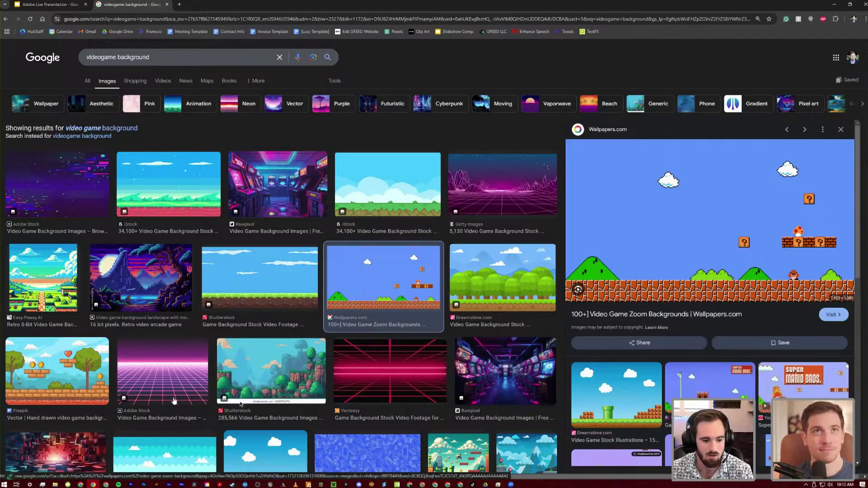
key("Return")
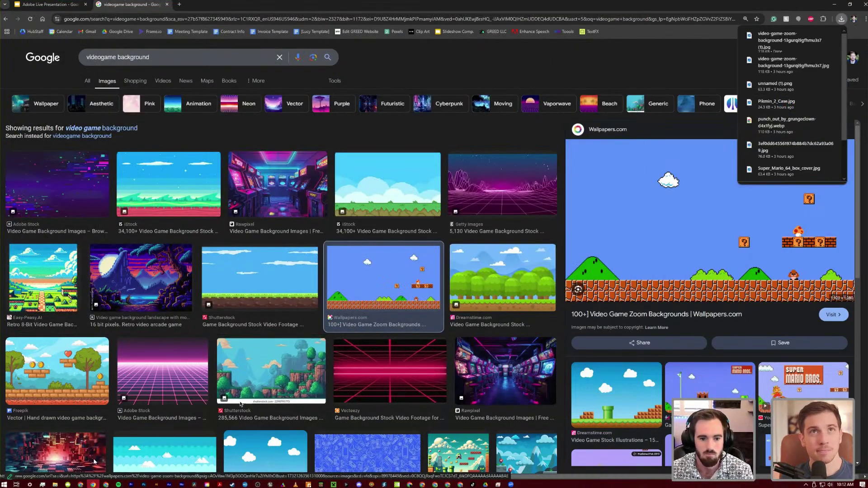
Switch back to Premiere Pro and place the saved Mario background from the Downloads folder on track V1 at the sequence start
left_click(131, 484)
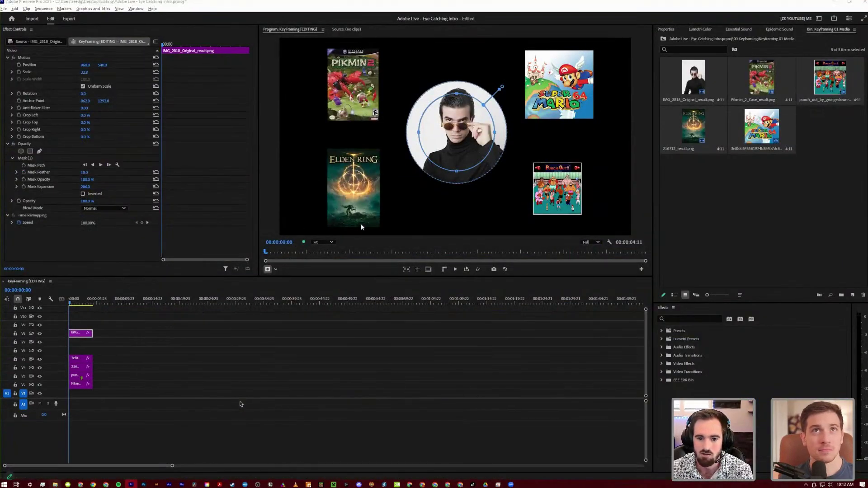
key("super+e")
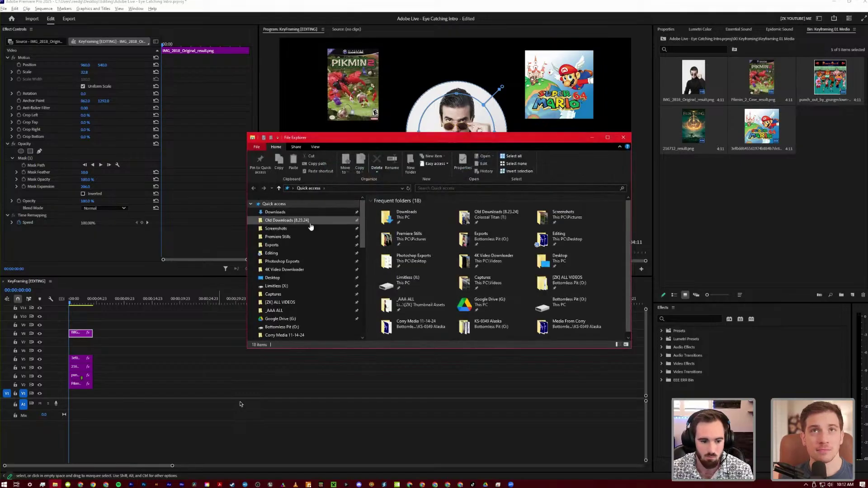
left_click(311, 221)
left_click_drag(352, 137, 508, 121)
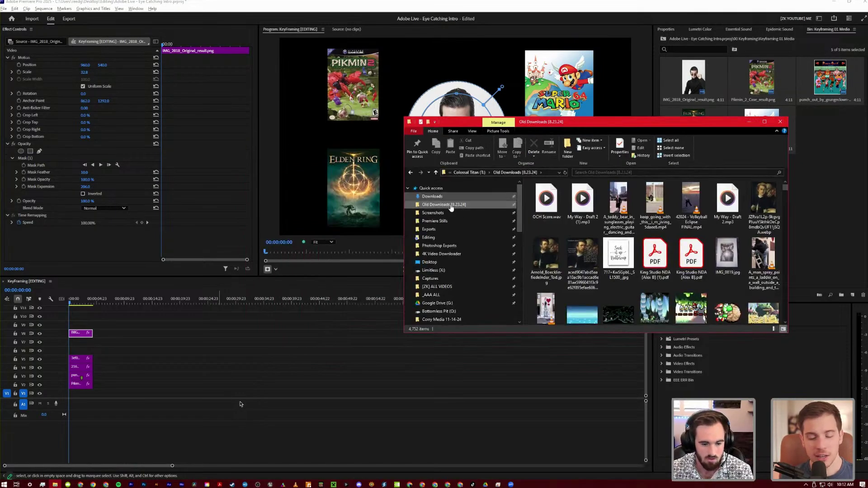
left_click(432, 196)
left_click_drag(538, 213, 71, 393)
left_click(349, 288)
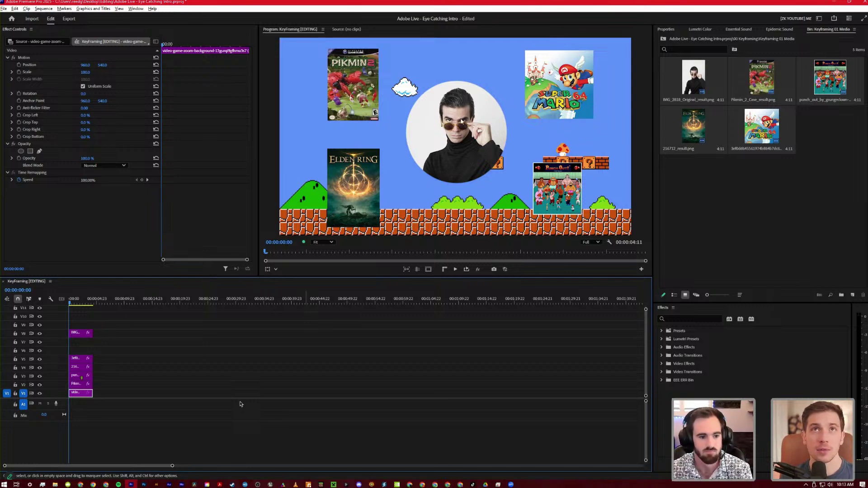
Delete the portrait's existing opacity mask and create a new ellipse mask centred on the man's head and shoulders
left_click(400, 136)
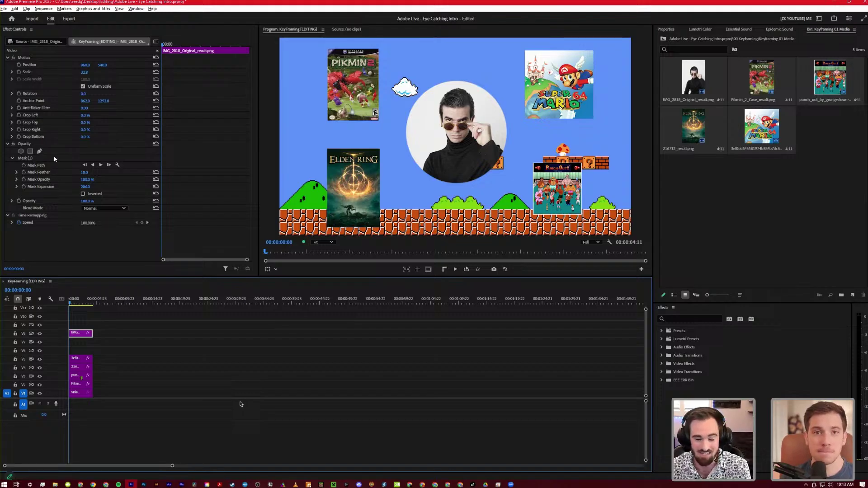
left_click(129, 98)
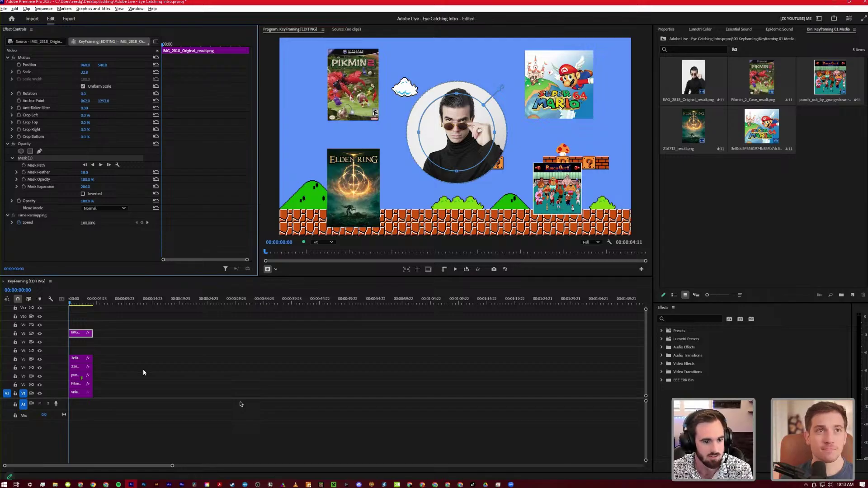
key("Delete")
left_click(20, 151)
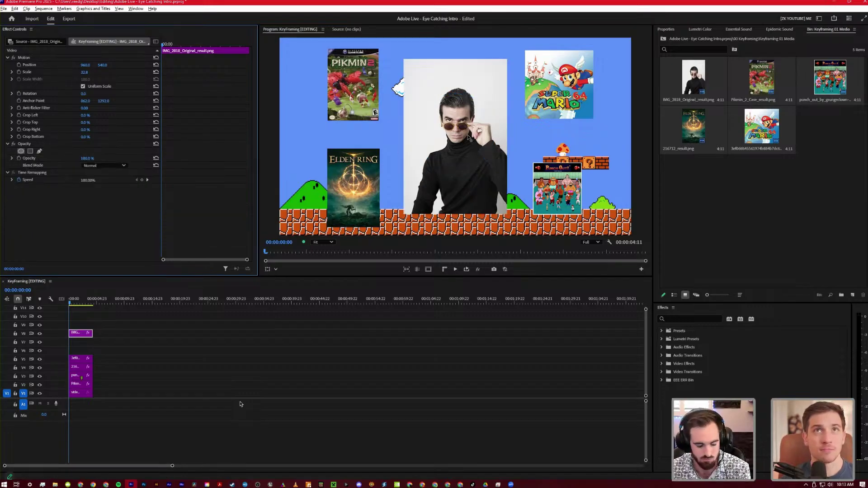
left_click_drag(508, 136, 456, 126)
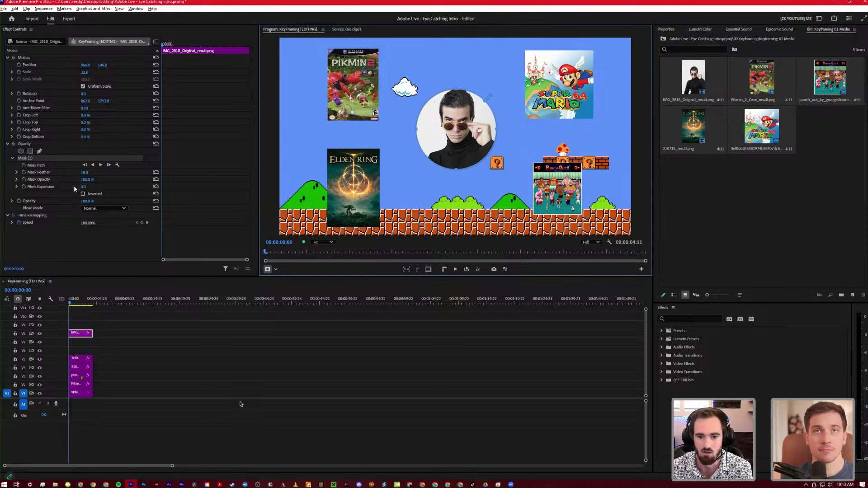
Expand the portrait's ellipse mask to about 166 so the circle frames the head and upper body
left_click_drag(83, 186, 230, 187)
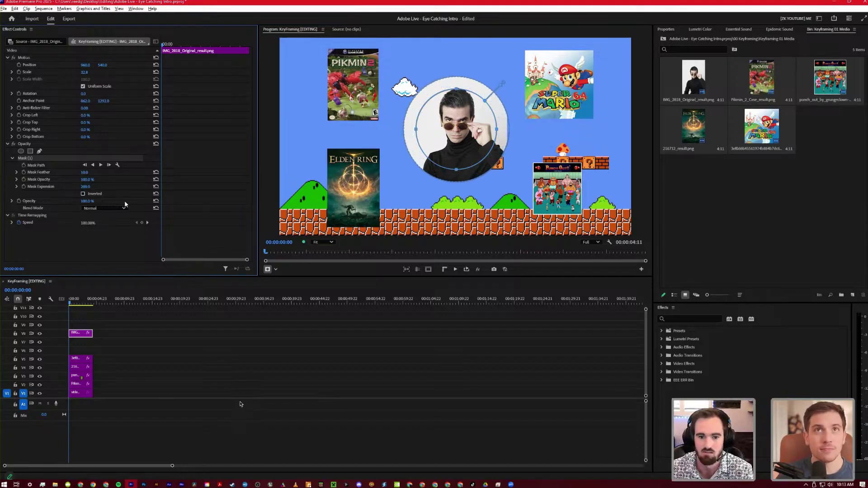
left_click_drag(85, 186, 53, 186)
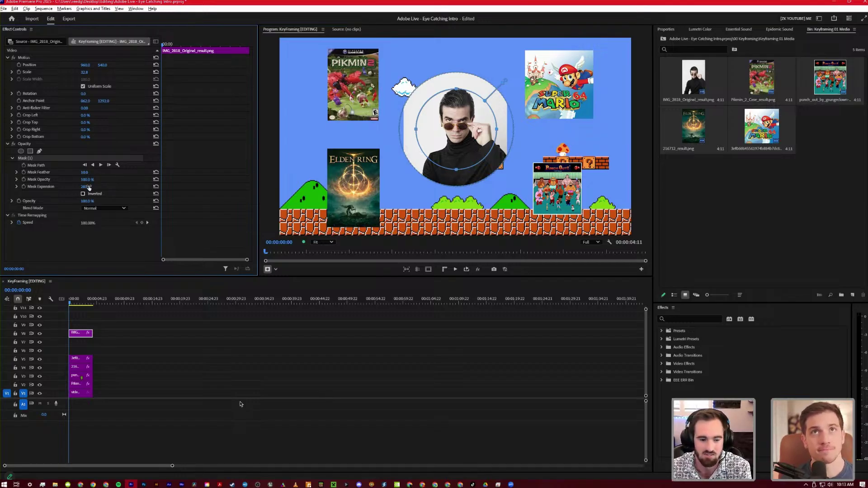
left_click_drag(86, 186, 94, 188)
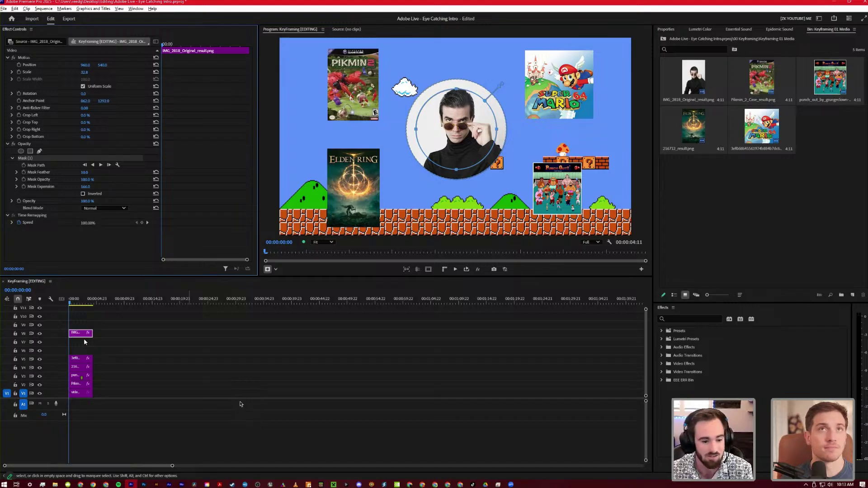
left_click(154, 368)
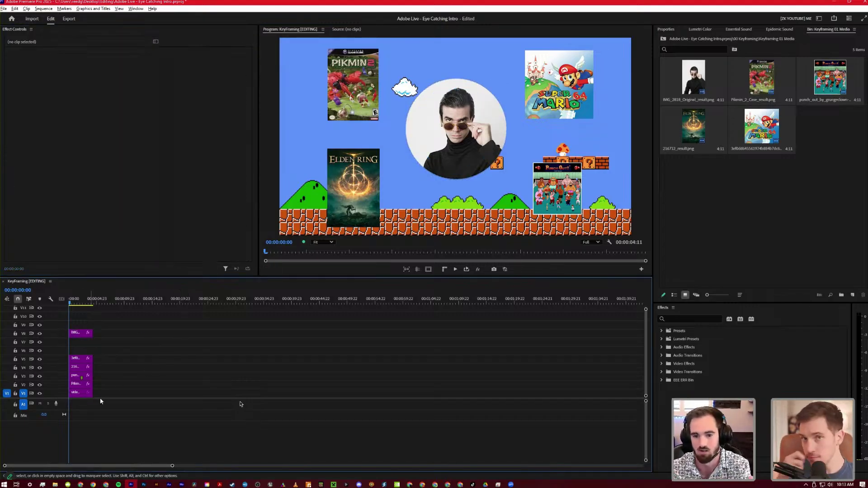
Apply Gaussian Blur to the Mario background clip on V1 with Blurriness set to 25 and edge pixels repeated
left_click(83, 392)
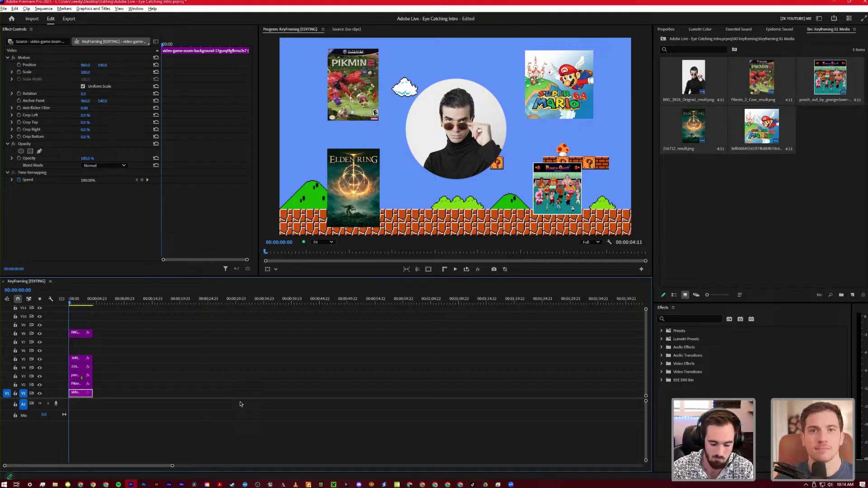
left_click(670, 316)
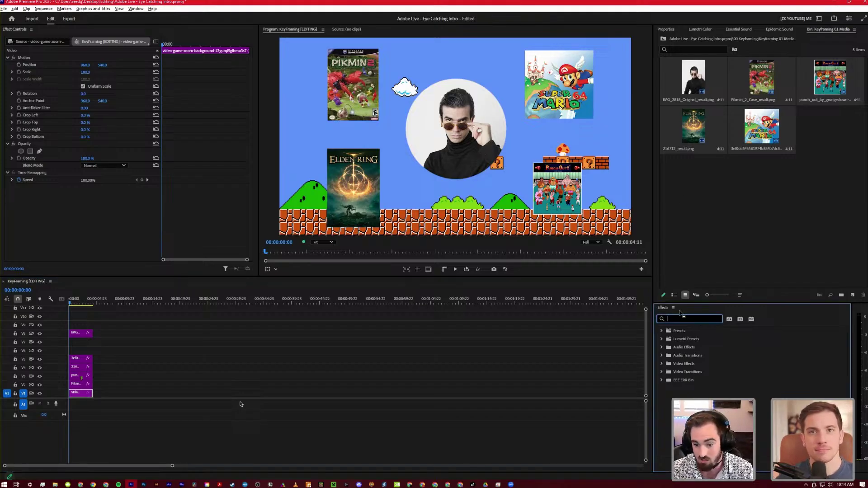
type("blur")
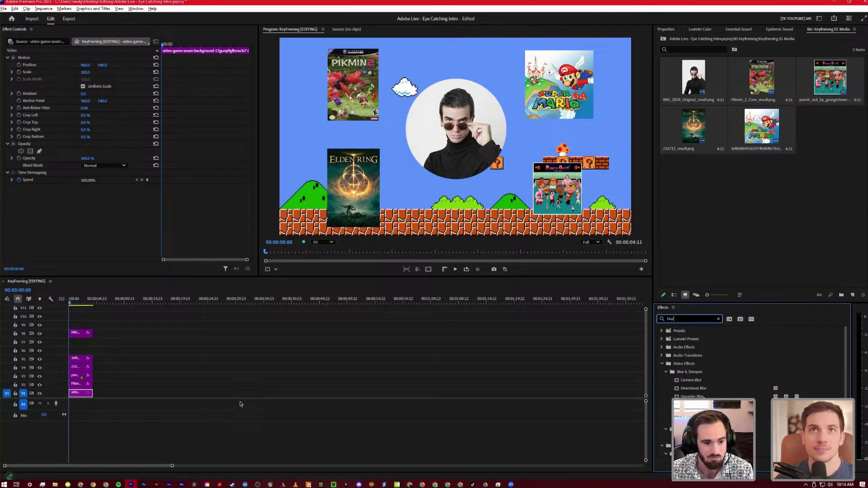
left_click_drag(692, 396, 83, 395)
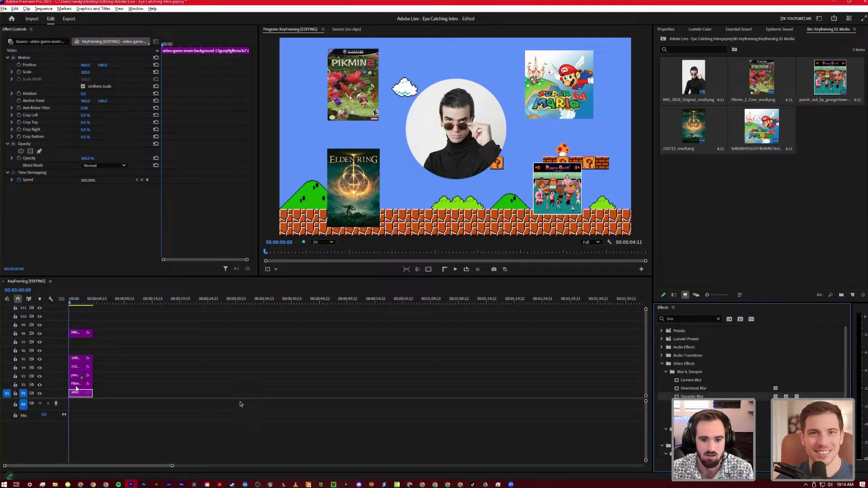
left_click_drag(82, 201, 287, 197)
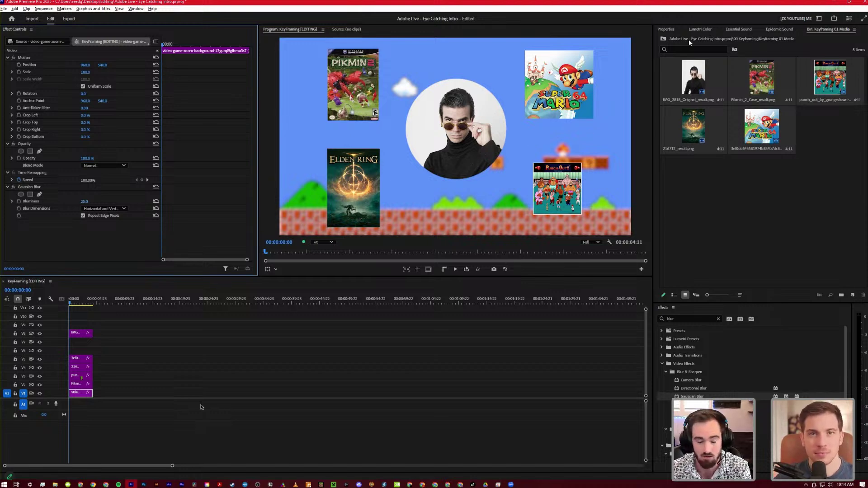
Darken the background clip with Lumetri Color, setting Exposure to -1.4 and the Vignette amount to -5.0
left_click(700, 29)
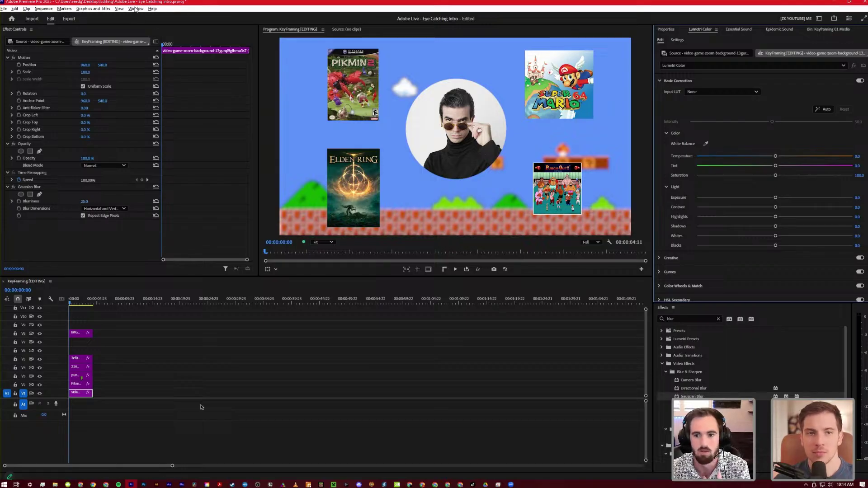
left_click(135, 8)
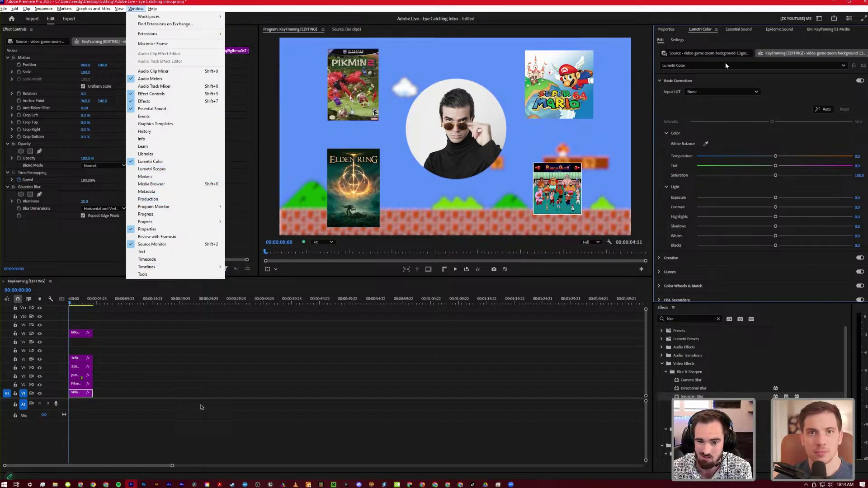
left_click(725, 119)
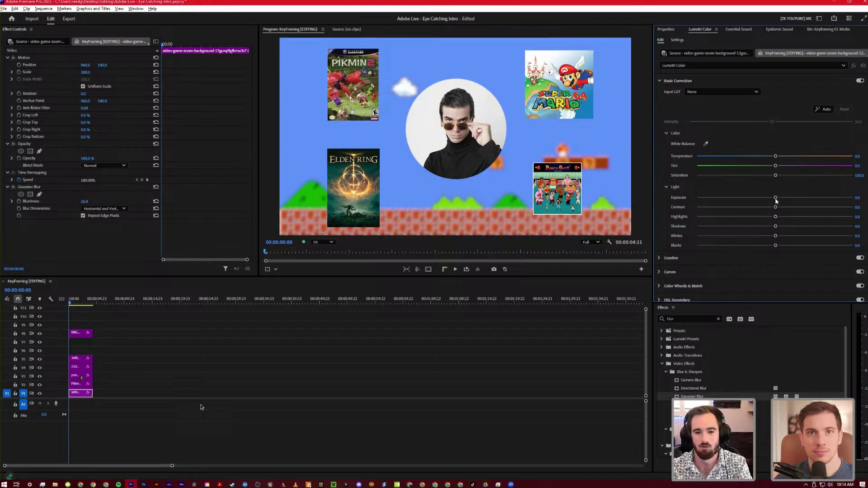
left_click_drag(775, 198, 752, 198)
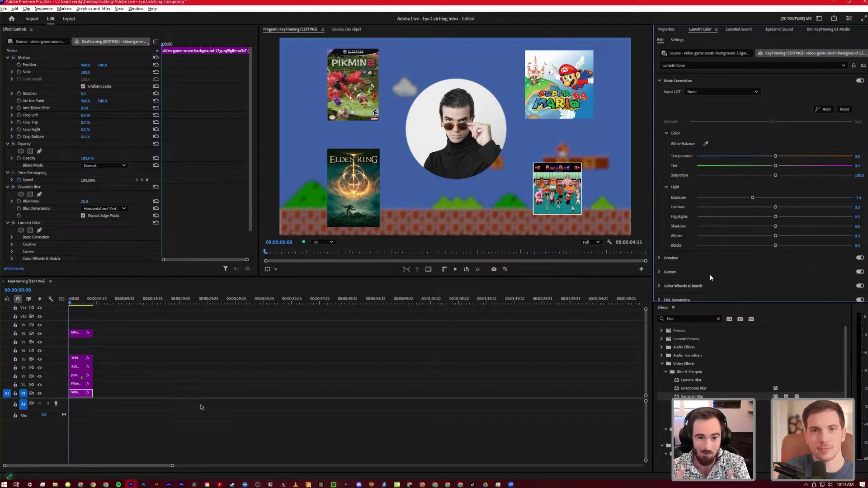
scroll(839, 166, "down", 2)
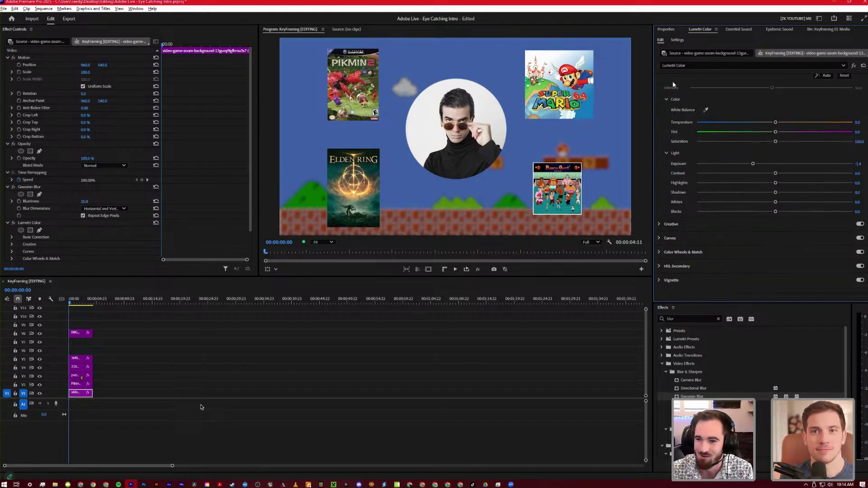
left_click(833, 279)
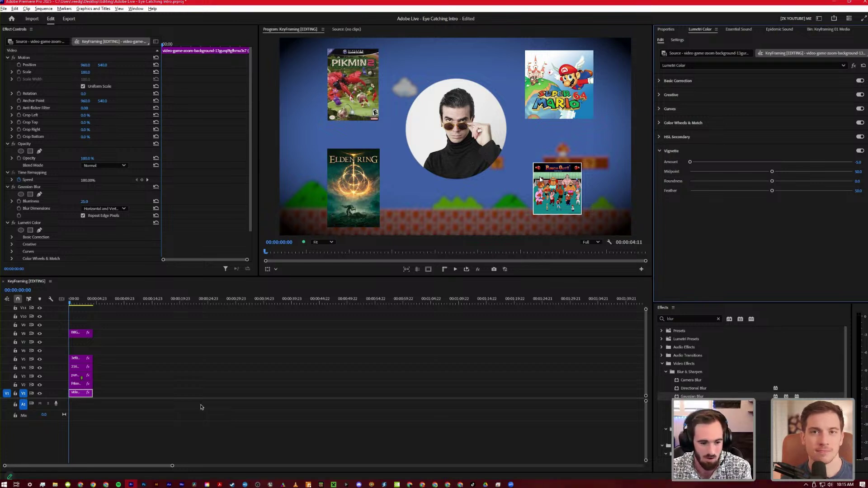
Move the Super Mario 64 cover clip from track V5 up to V6, keeping its start at the sequence beginning
left_click(82, 361)
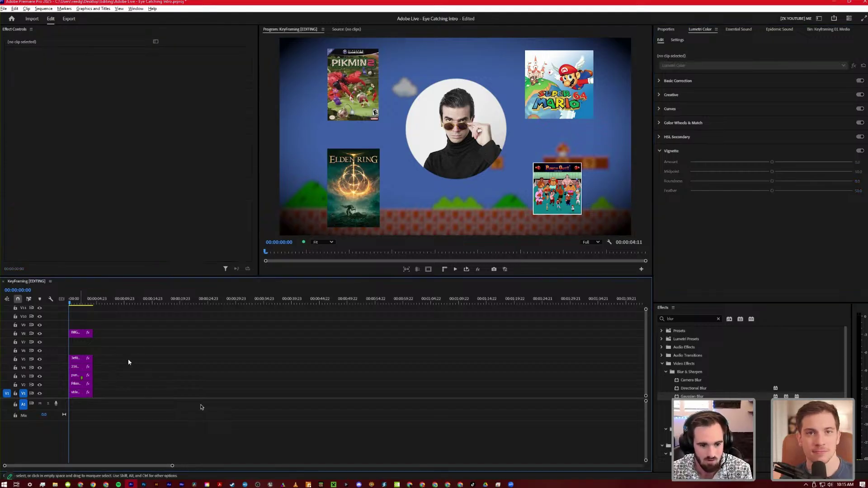
left_click(80, 358)
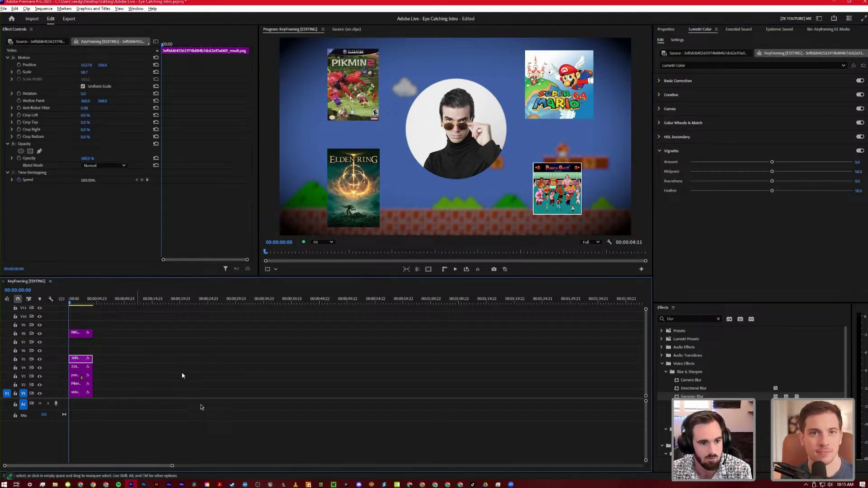
key("=")
key("=")
key("=")
key("=")
key("=")
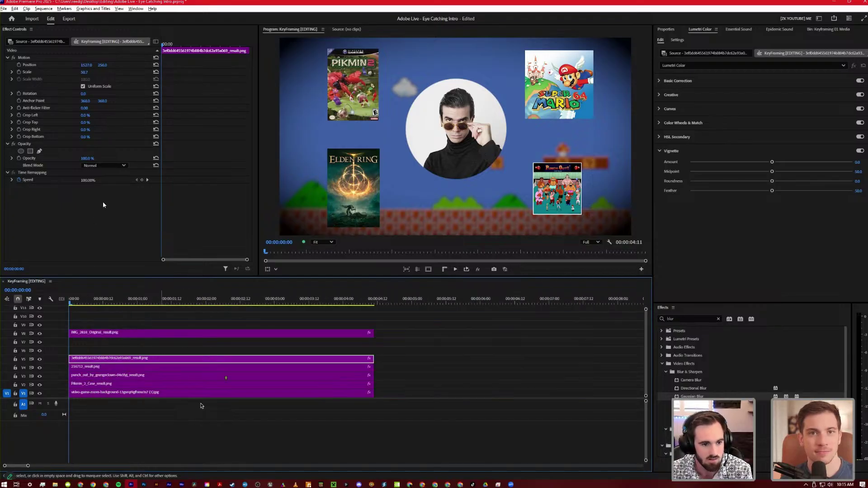
left_click_drag(109, 63, 111, 382)
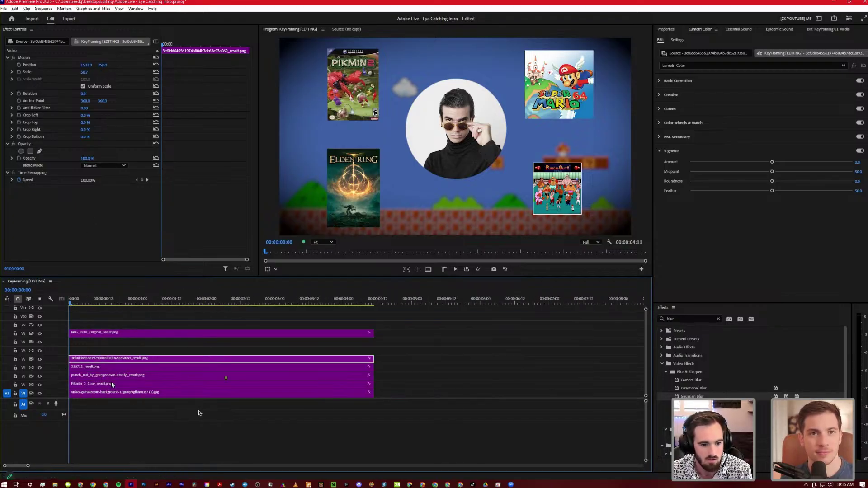
left_click(145, 367)
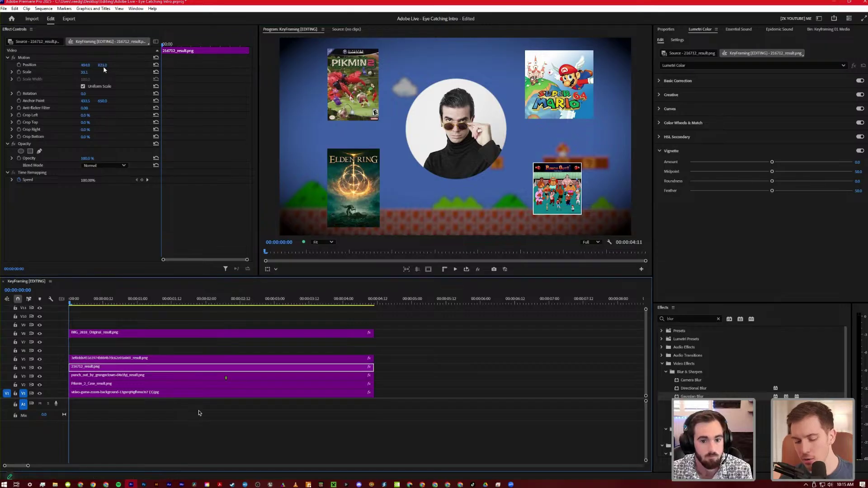
left_click_drag(131, 357, 131, 350)
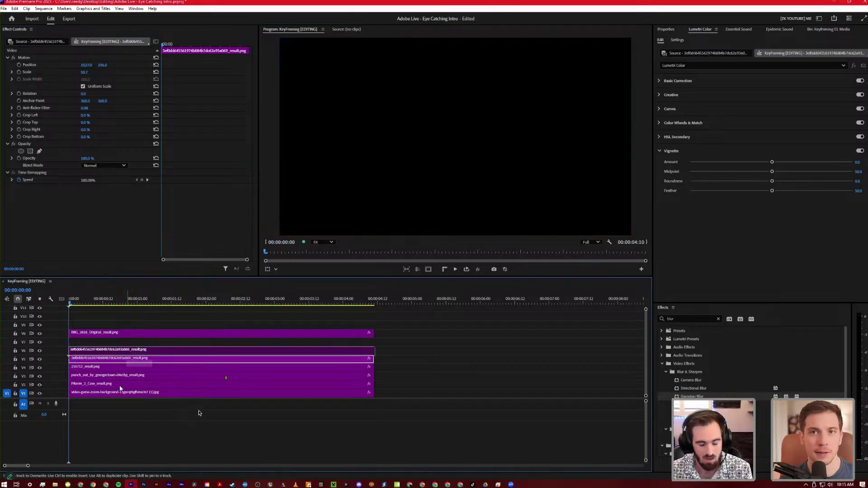
left_click_drag(108, 383, 165, 369)
left_click_drag(198, 413, 199, 413)
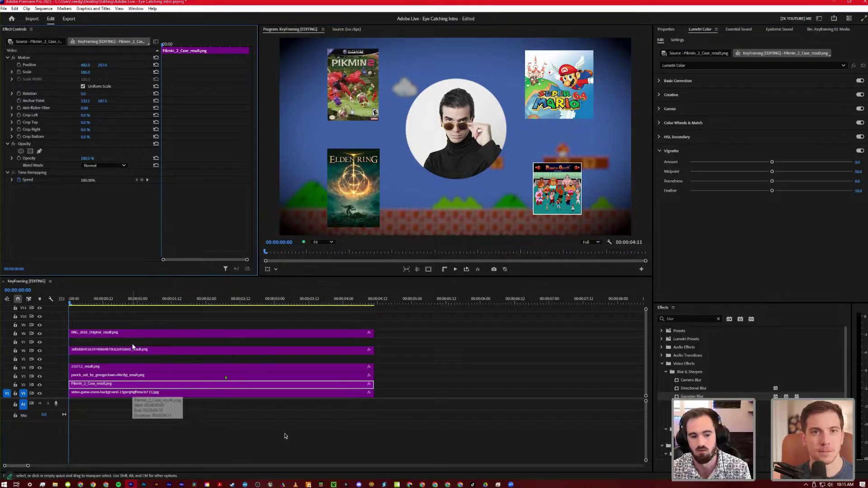
key("ctrl+shift+a")
scroll(184, 368, "up", 3)
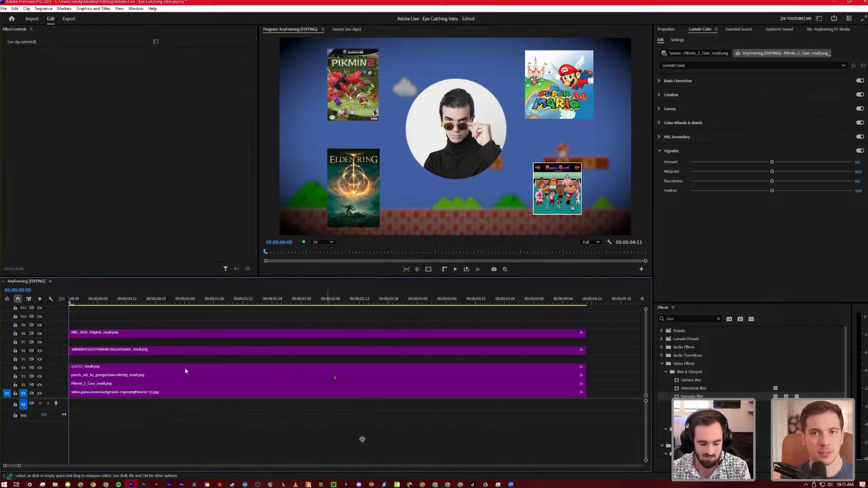
scroll(189, 382, "down", 5)
scroll(194, 392, "down", 10)
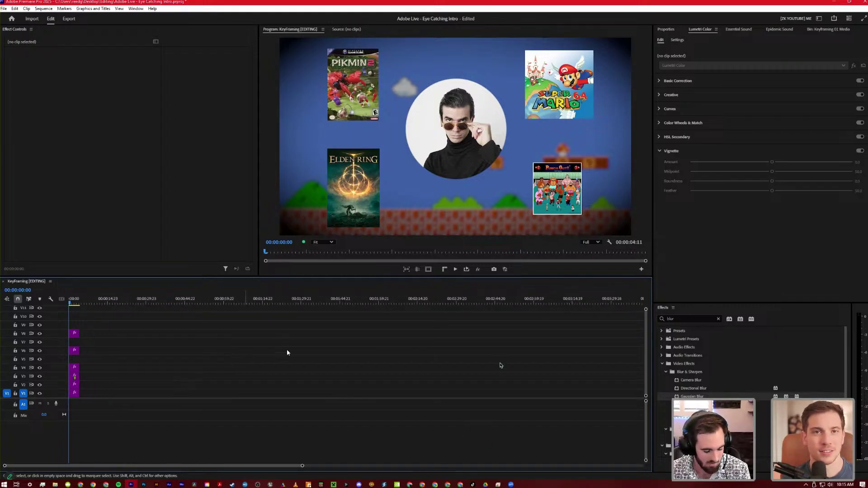
scroll(287, 349, "up", 6)
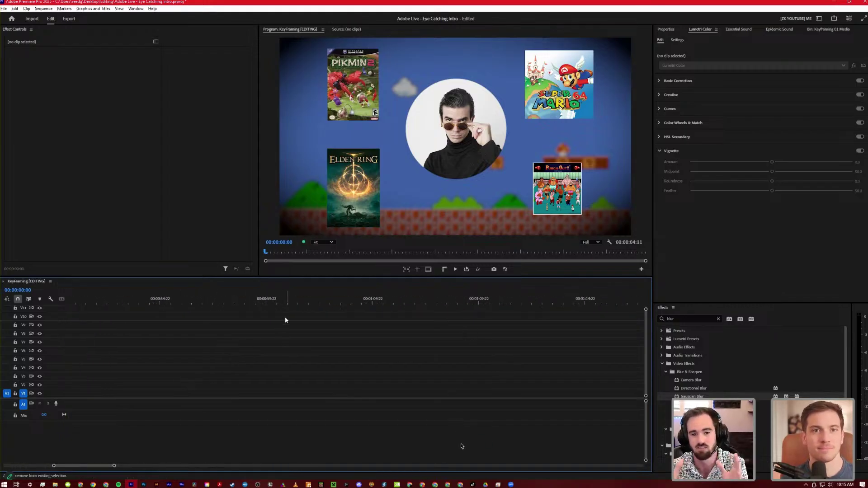
key("backslash")
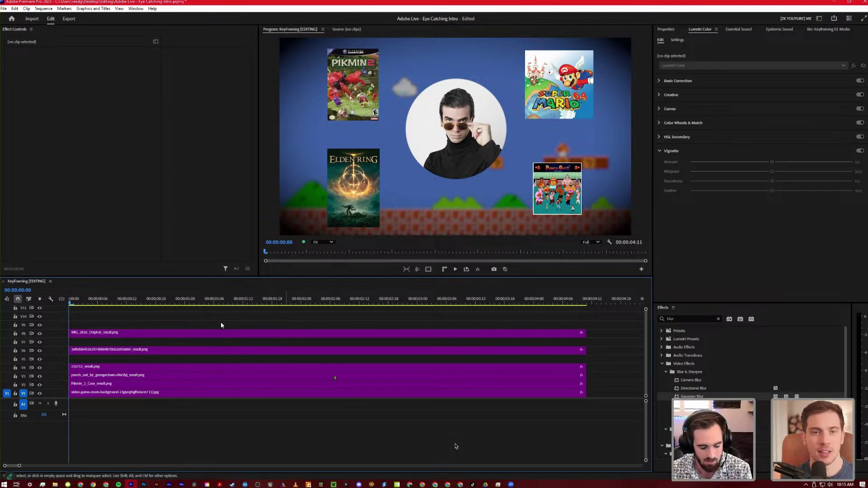
key("equal")
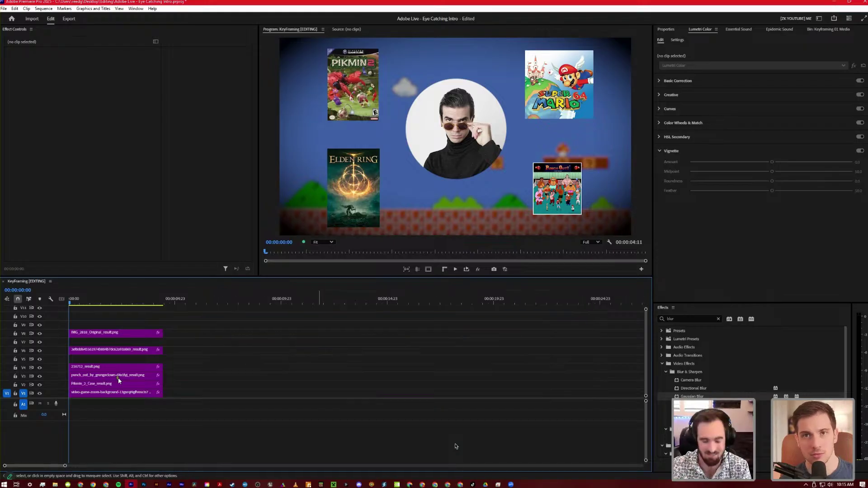
key("backslash")
key("minus")
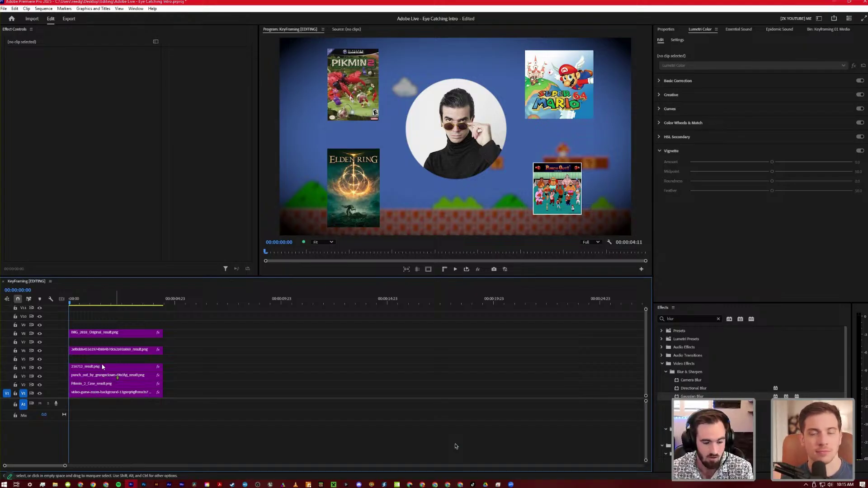
scroll(152, 346, "up", 3)
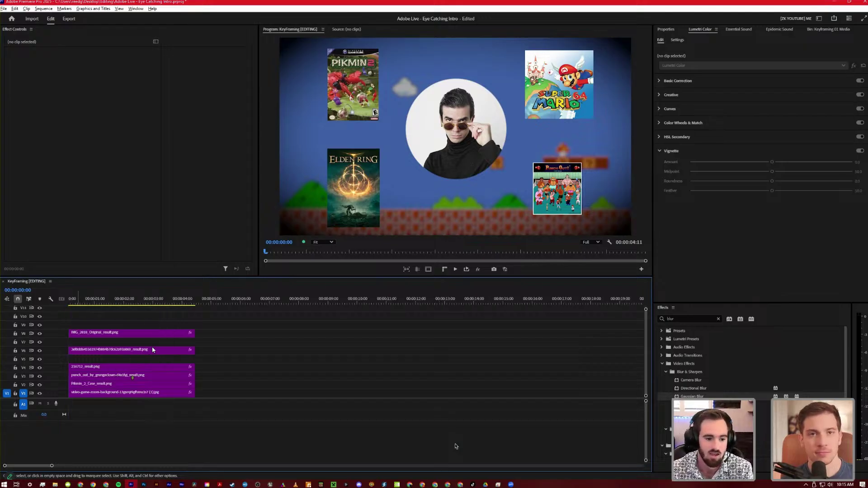
scroll(183, 350, "up", 2)
scroll(199, 304, "up", 2)
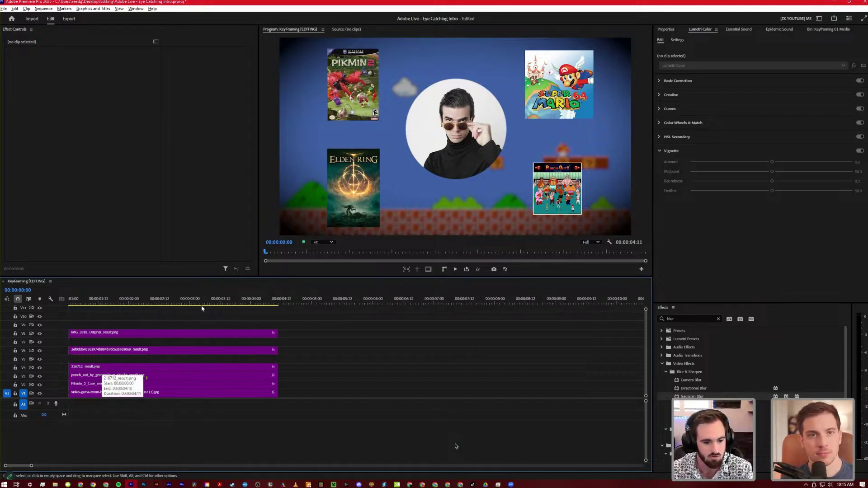
scroll(187, 301, "down", 2)
scroll(187, 301, "up", 4)
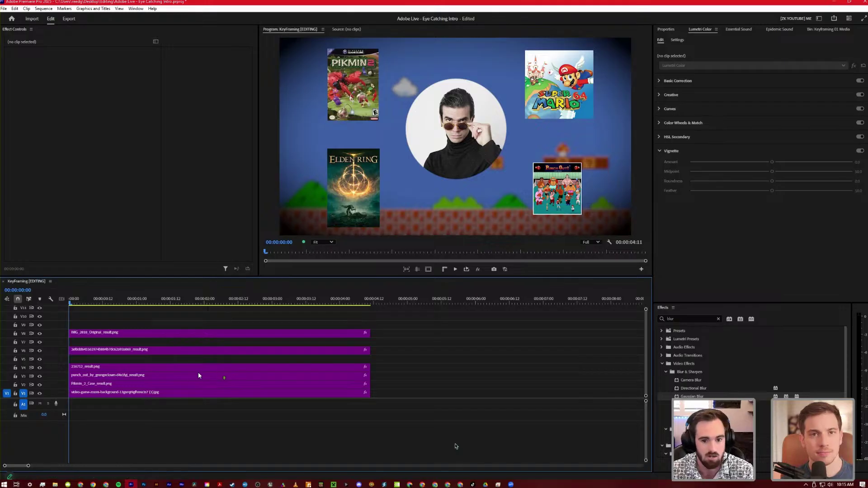
Restack the cover clips so Pikmin 2 is on V5, Super Mario 64 on V4, Punch-Out on V3 and Elden Ring on V2
key("space")
key("space")
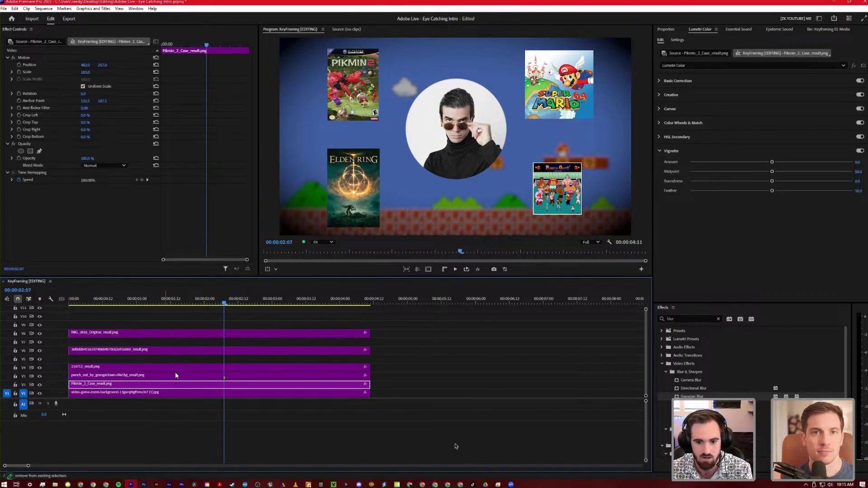
left_click_drag(166, 385, 163, 346)
left_click(134, 379)
left_click(156, 367)
left_click(153, 355)
left_click_drag(185, 301, 157, 308)
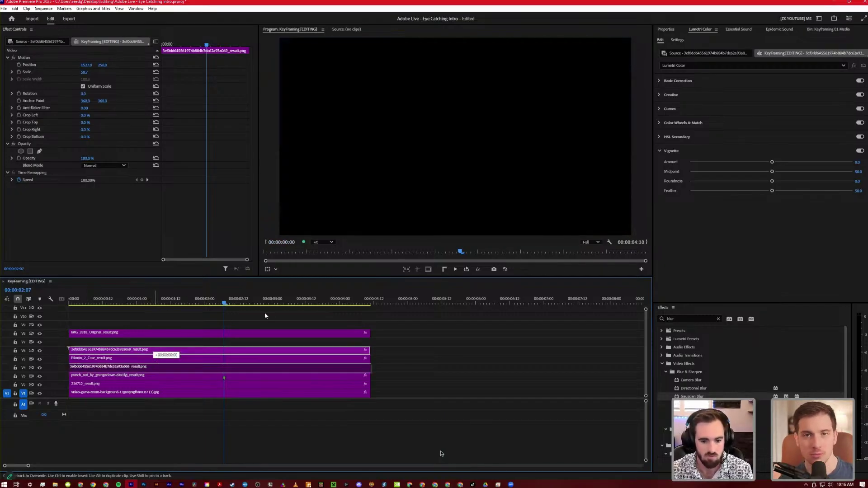
left_click_drag(260, 358, 236, 358)
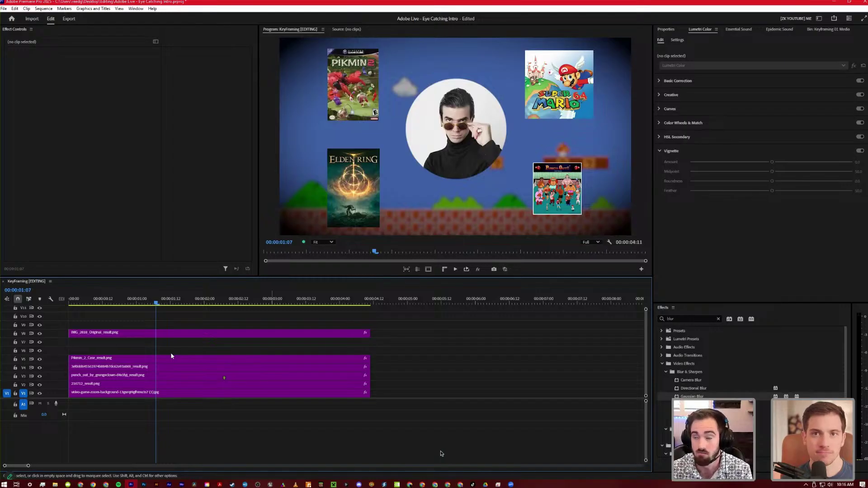
Try several label colours on the Pikmin 2 cover clip in the timeline
scroll(174, 358, "down", 1)
scroll(181, 361, "up", 1)
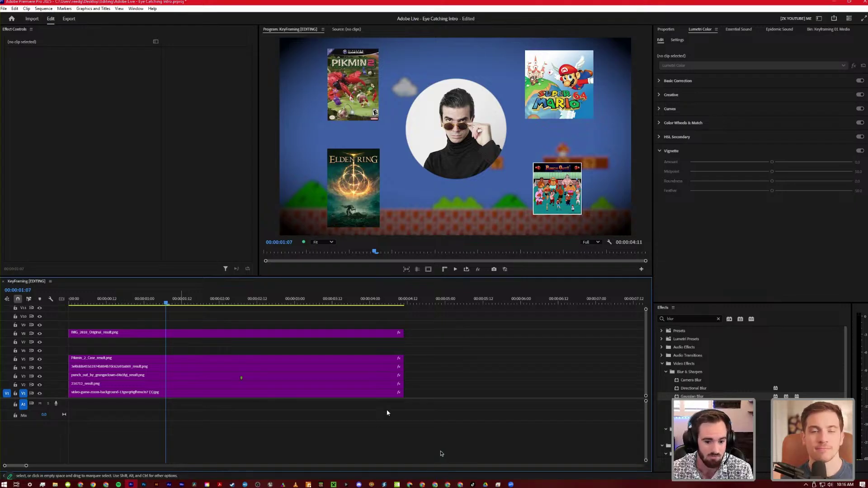
key("ctrl+a")
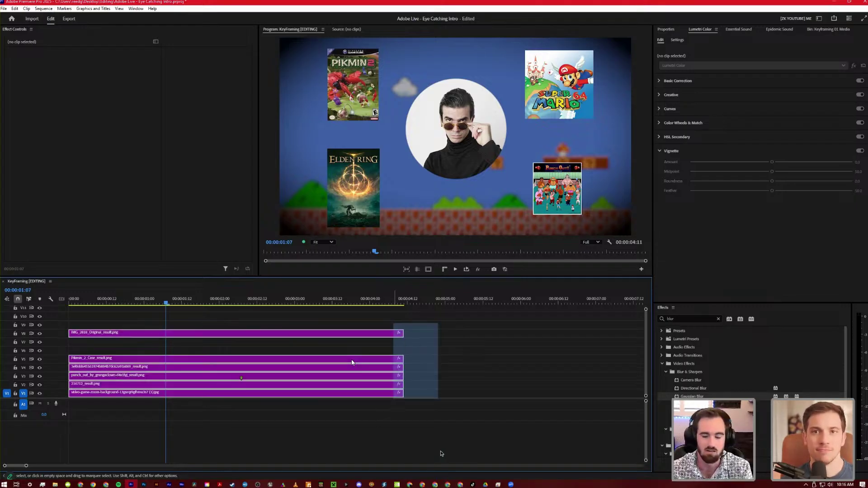
left_click(351, 362)
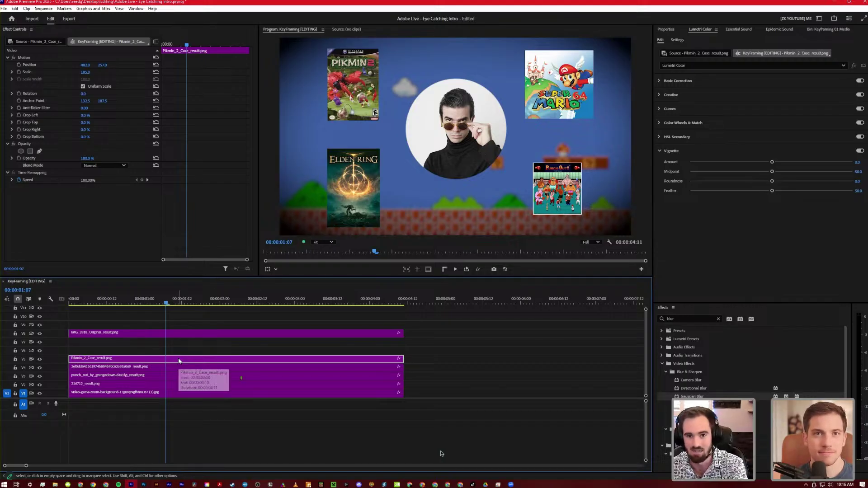
key("F1")
key("F2")
key("F3")
key("F4")
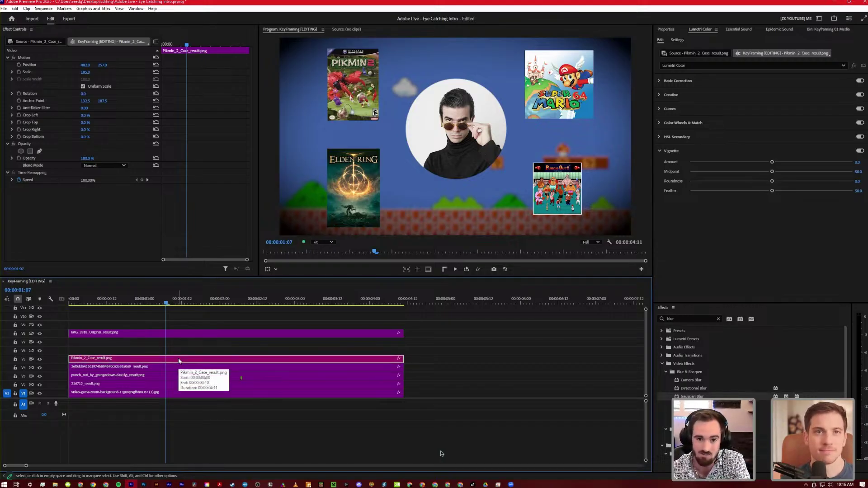
key("F5")
key("F6")
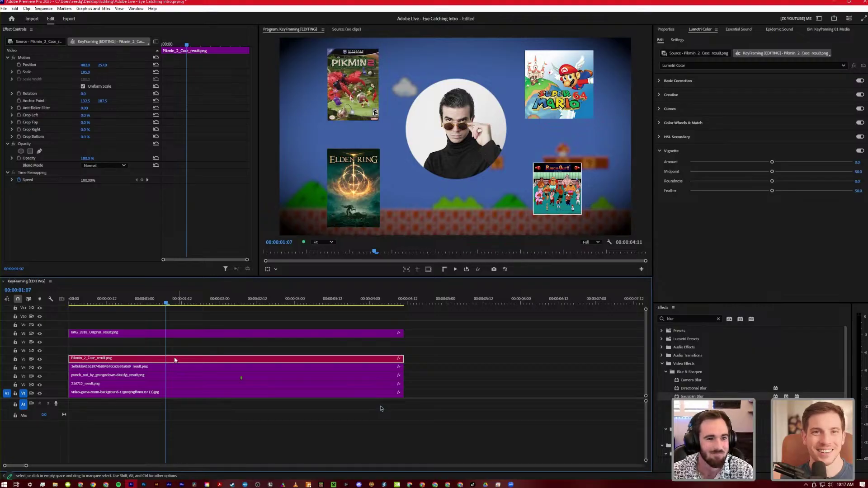
key("F7")
Undo the label colour changes on the Pikmin 2 cover clip
key("ctrl+z")
key("ctrl+z")
key("ctrl+z")
key("ctrl+z")
key("ctrl+z")
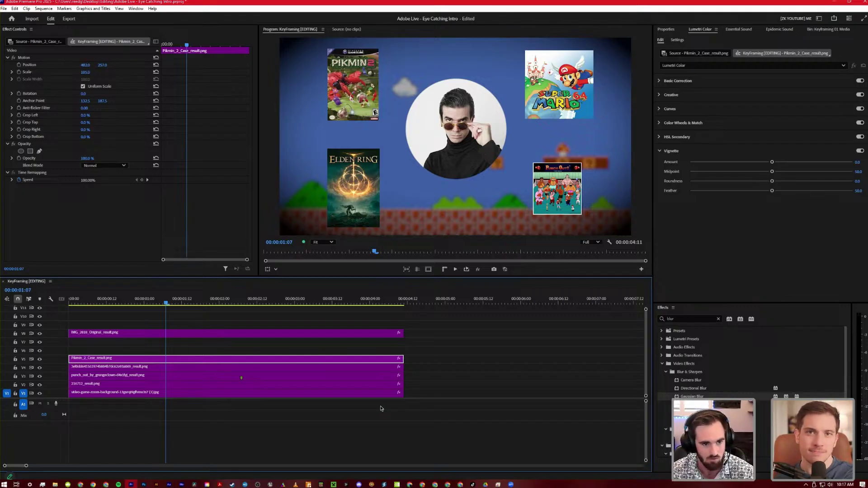
Try shifting the Pikmin 2 cover horizontally through its Position value and undo the shift
left_click_drag(85, 64, 190, 93)
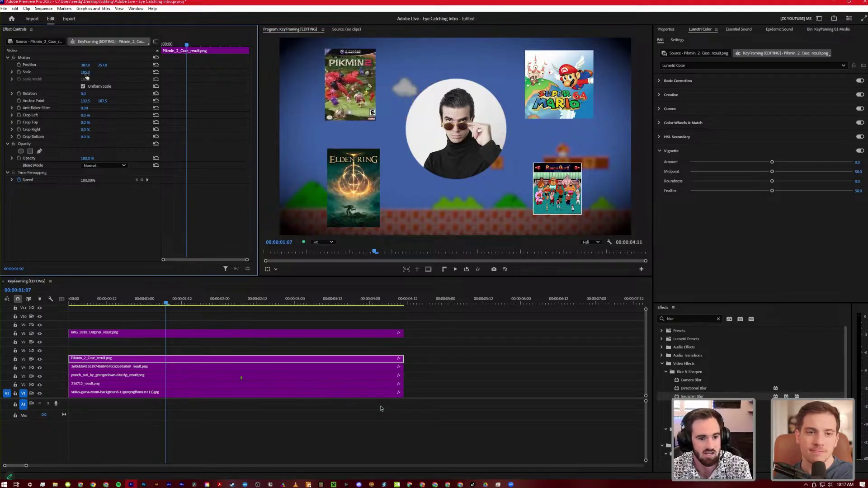
key("ctrl+z")
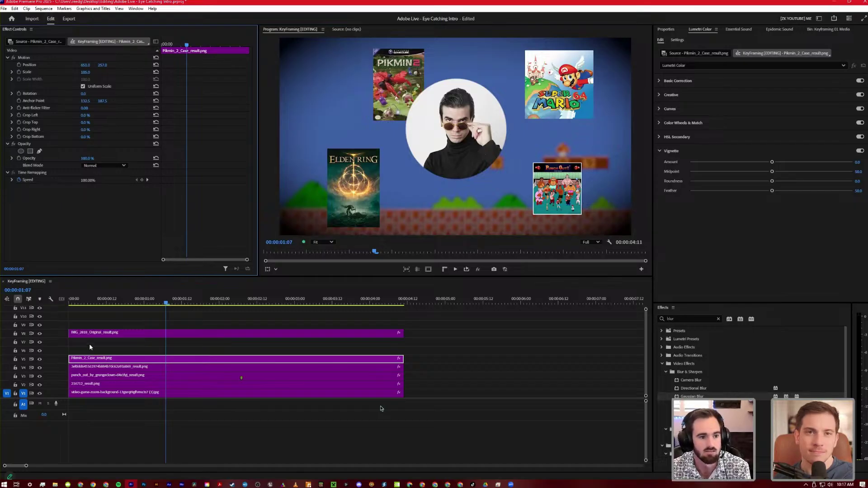
Enable Position keyframing on the Pikmin 2 cover with a first keyframe at 00:00:00:00
key("Home")
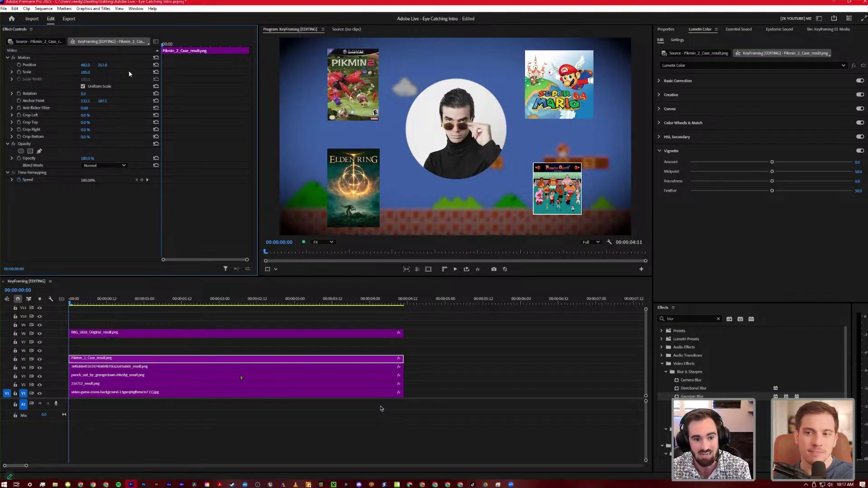
left_click(19, 64)
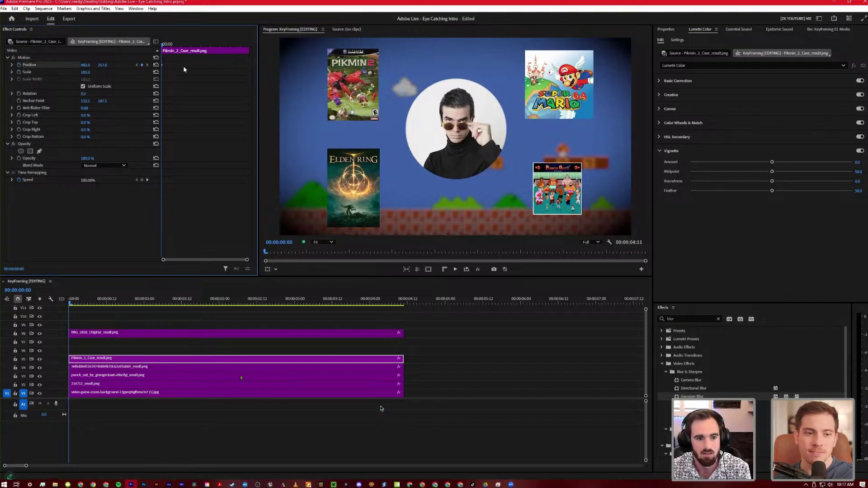
left_click_drag(163, 65, 184, 65)
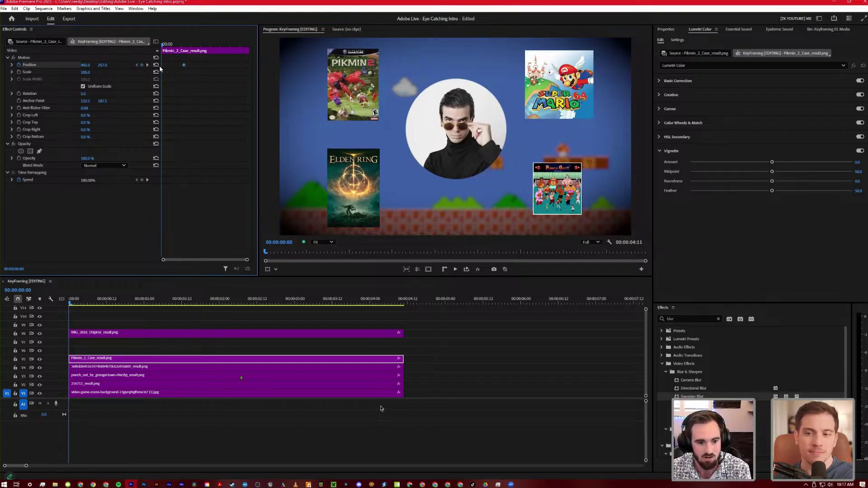
key("ctrl+z")
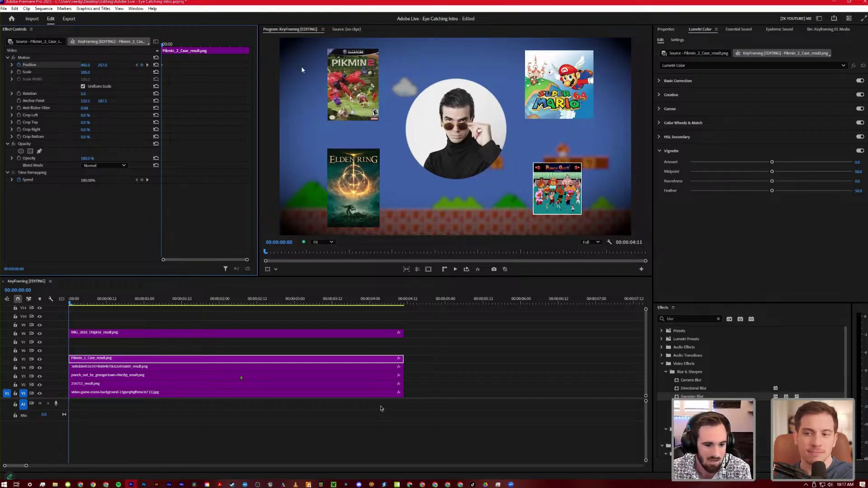
Add a second Position keyframe at 00:00:00:18 with values of 1017, 521, placing the Pikmin 2 cover behind the portrait
left_click_drag(168, 45, 178, 154)
mouse_move(138, 302)
left_mouse_down()
mouse_move(128, 304)
mouse_move(136, 305)
left_mouse_up()
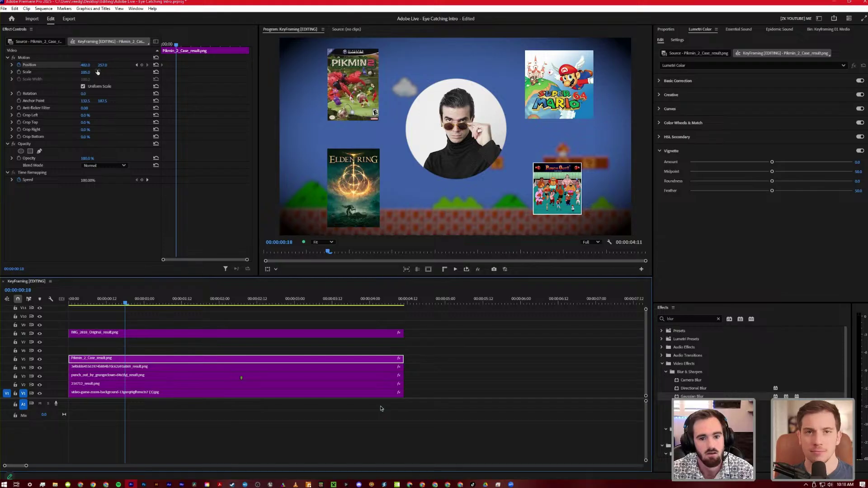
left_click_drag(87, 67, 87, 68)
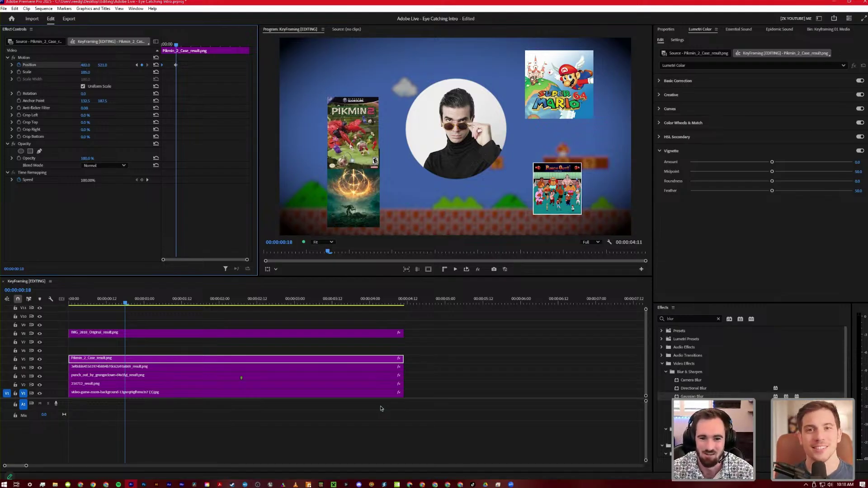
left_click_drag(90, 65, 182, 56)
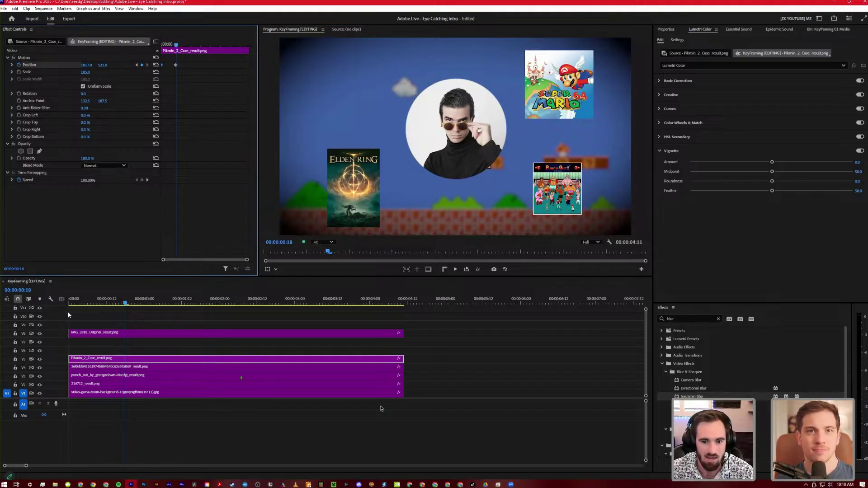
Refine the Pikmin 2 cover's Position keyframe at 00:00:00:18 to a horizontal value of about 951, centring it behind the portrait
key("Home")
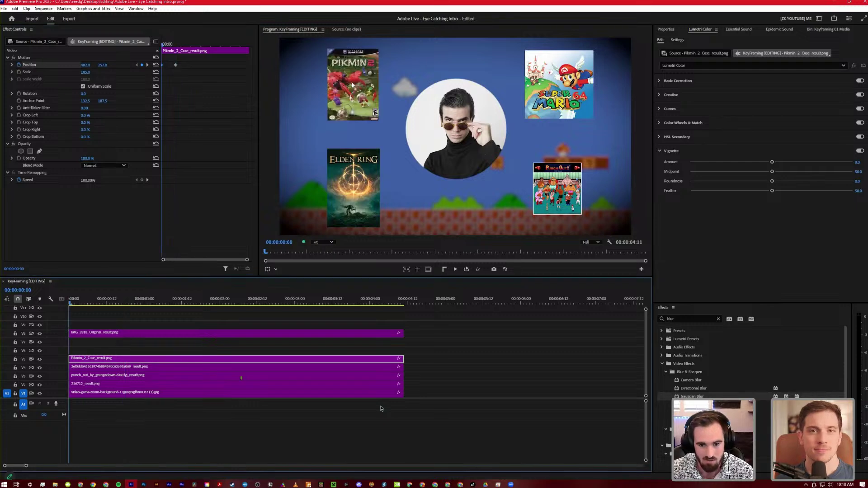
left_click(147, 65)
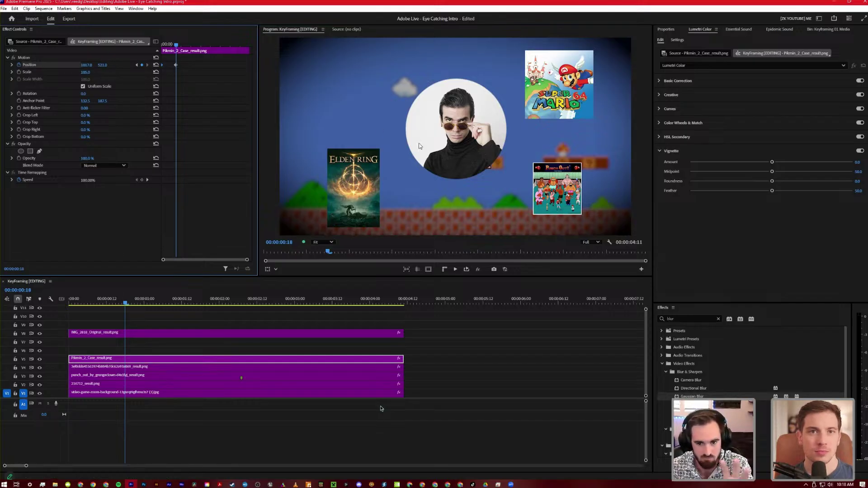
left_click_drag(89, 65, 60, 66)
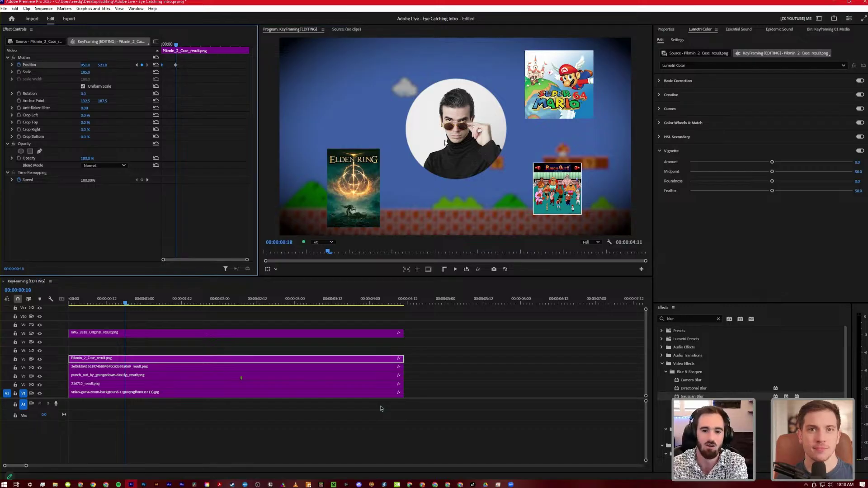
Play the sequence from the start to review the Pikmin 2 cover sliding behind the portrait
key("Left")
key("Left")
key("Home")
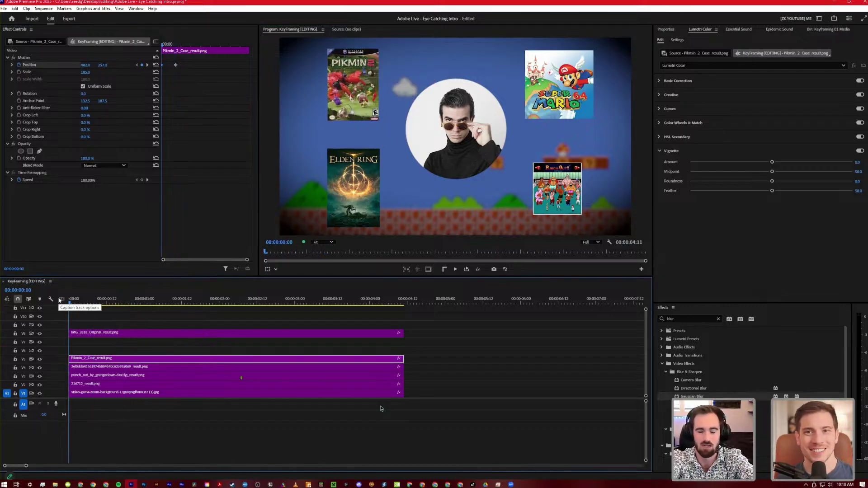
key("space")
key("space")
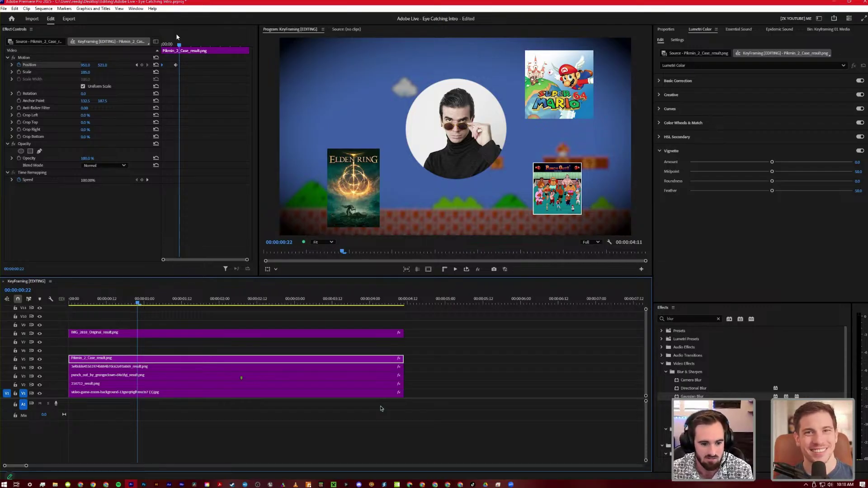
Advance the playhead to 00:00:01:01 and move the Pikmin 2 clip up to V7, directly beneath the portrait clip
key("Right")
key("Right")
key("Right")
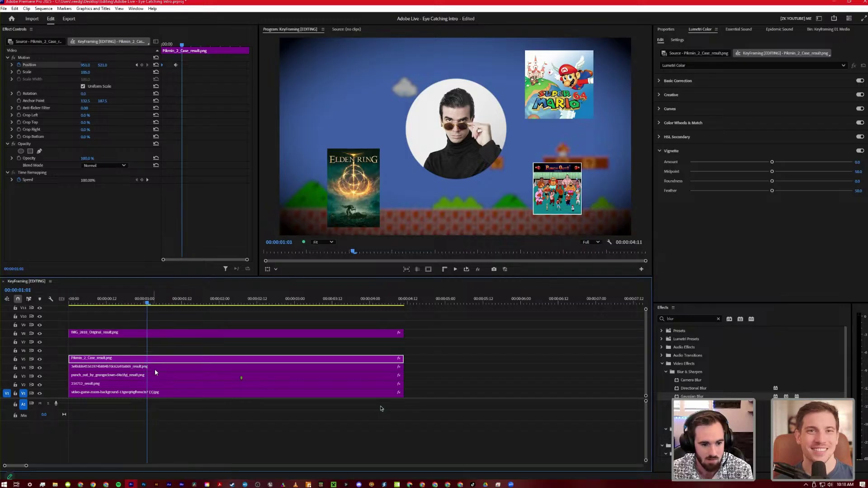
left_click(152, 367)
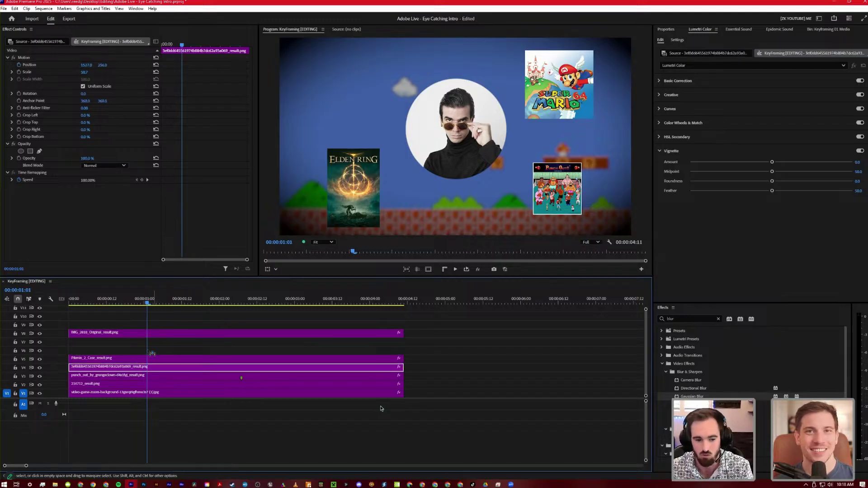
left_click_drag(152, 357, 166, 372)
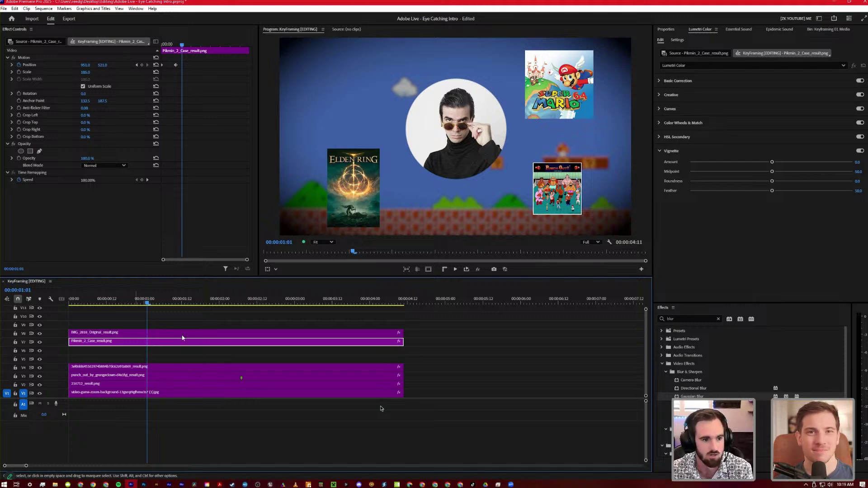
Keyframe the Super Mario 64 cover's Position at 00:00:01:01, and at 00:00:01:16 set it to about 983, 529 behind the portrait
left_click(160, 367)
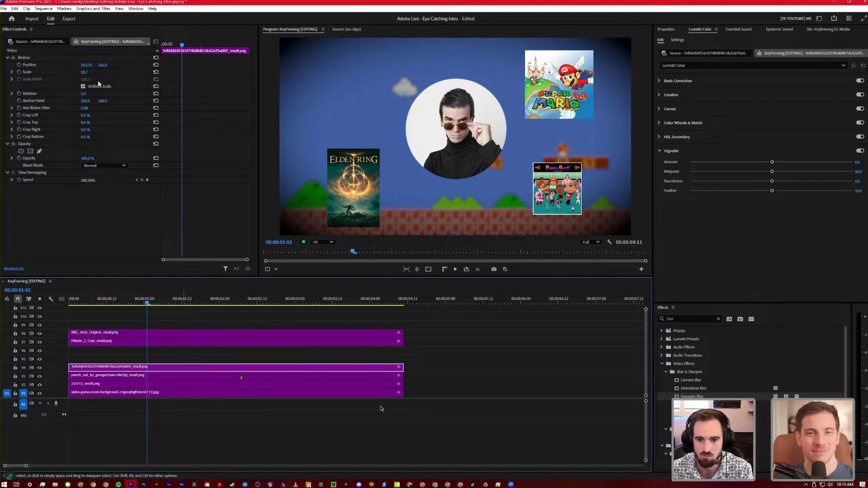
left_click(19, 65)
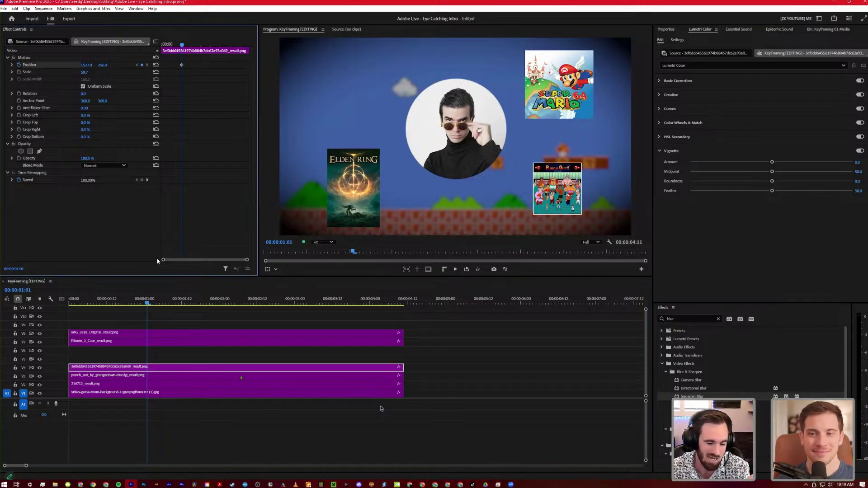
left_click_drag(170, 308, 189, 312)
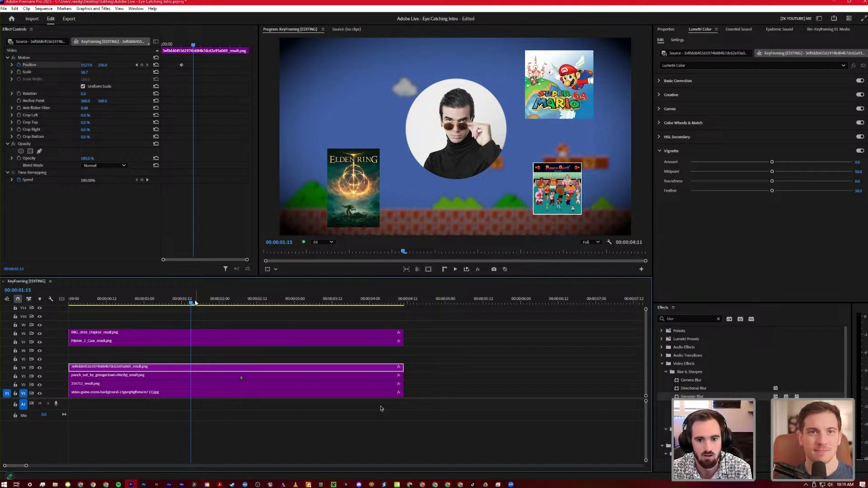
left_click(196, 300)
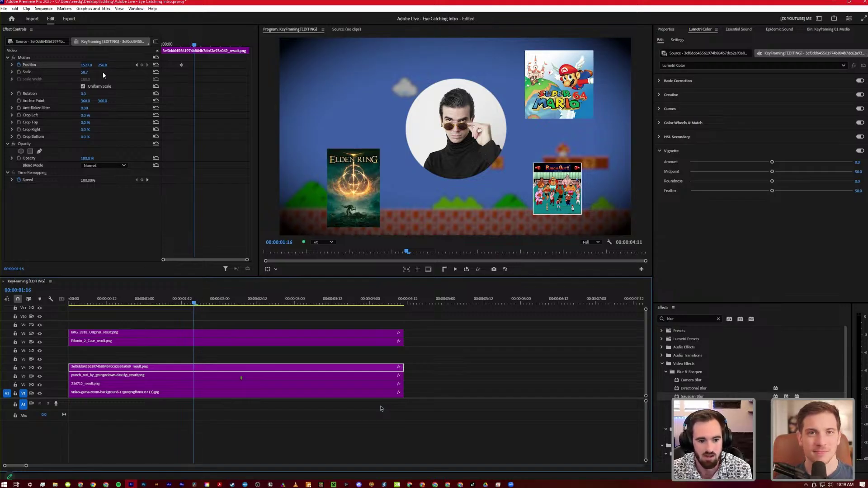
mouse_move(86, 65)
left_mouse_down()
mouse_move(100, 67)
mouse_move(81, 66)
left_mouse_up()
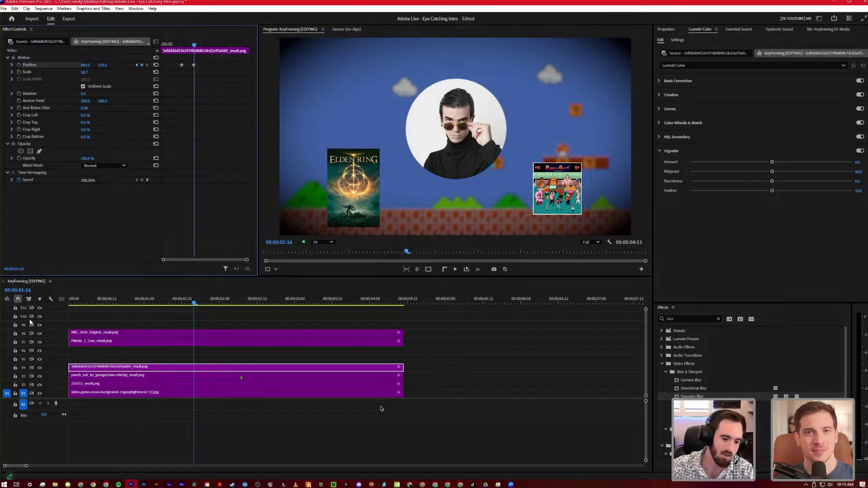
Play the sequence from the start to review the Pikmin 2 and Super Mario 64 cover animations
left_click_drag(193, 300, 68, 300)
key("space")
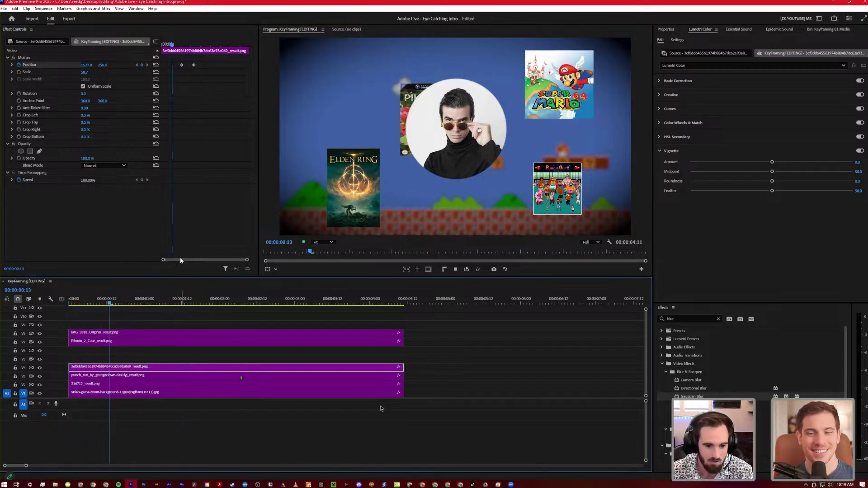
key("space")
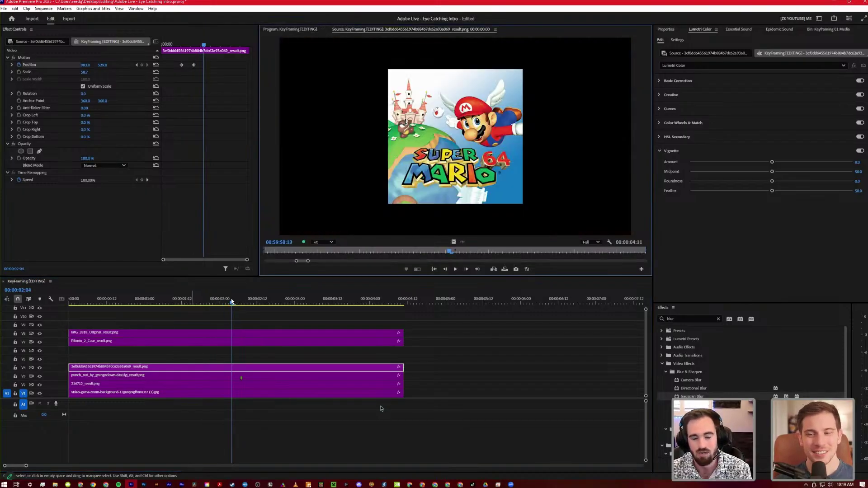
Move the Super Mario 64 clip up to V6 and keyframe the Punch-Out cover's Position at 00:00:02:02
left_click_drag(226, 303, 212, 351)
left_click(197, 377)
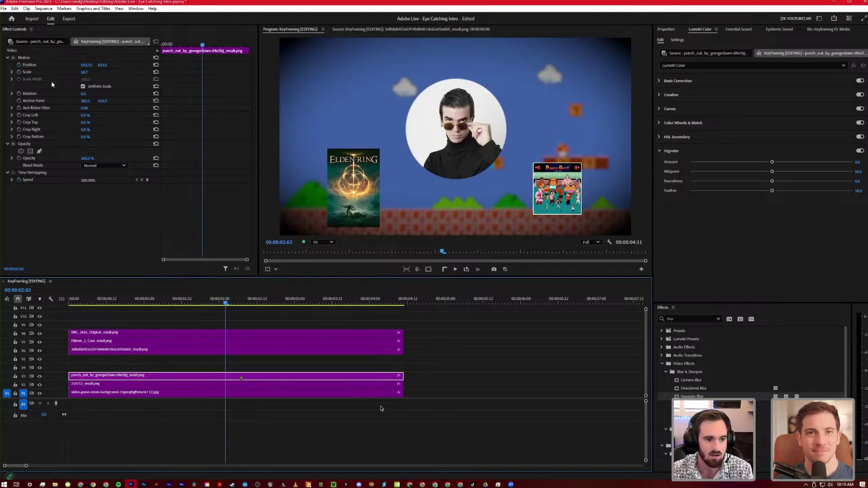
left_click(19, 65)
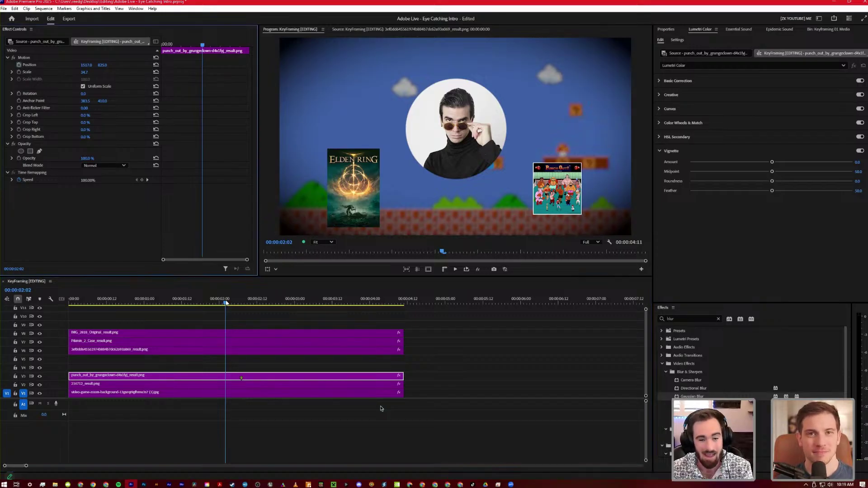
At 00:00:02:17, move the Punch-Out cover behind the circular portrait, to a Position of about 957, 505
key("space")
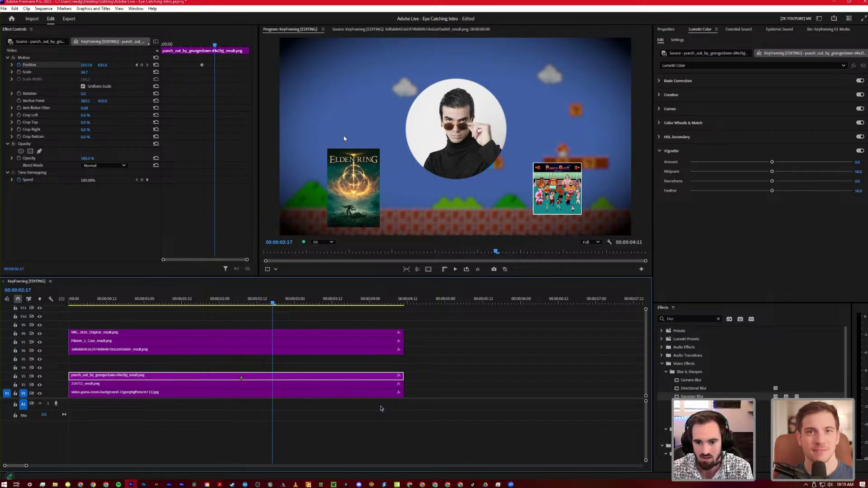
left_click(552, 168)
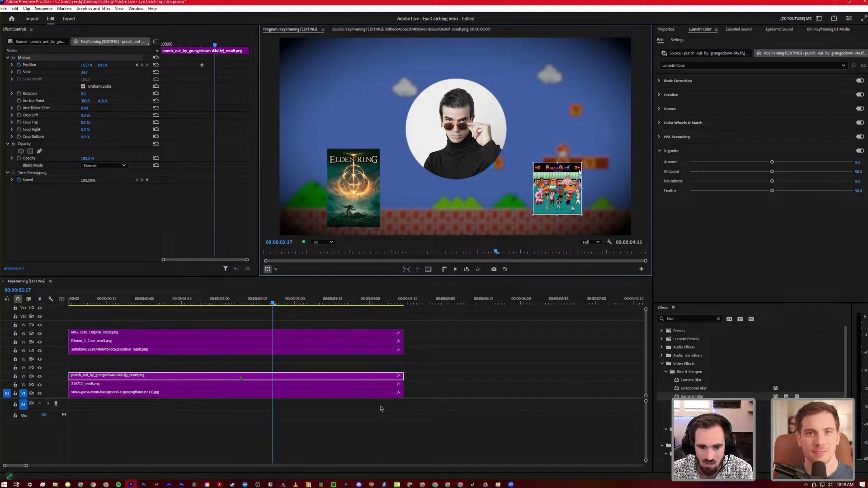
scroll(588, 165, "up", 3)
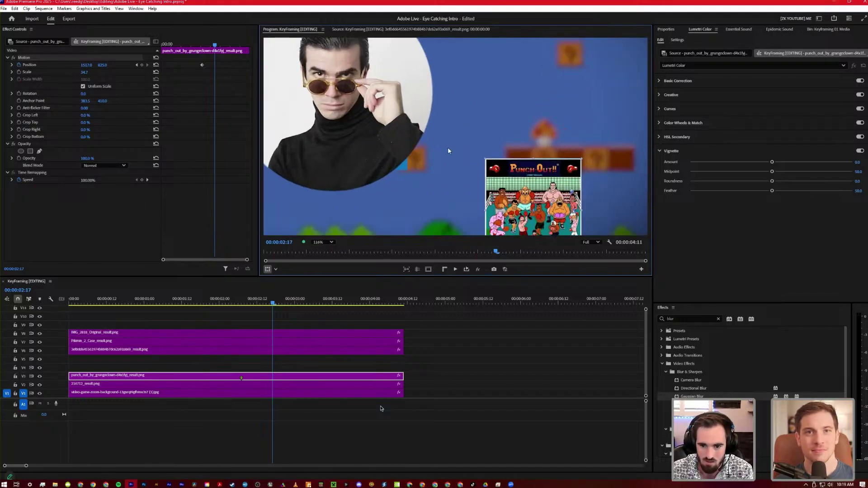
scroll(448, 150, "up", 4)
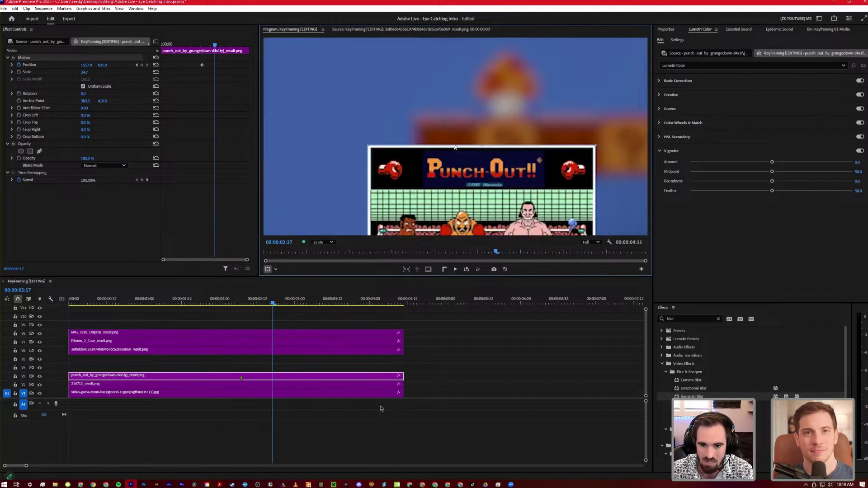
left_click(332, 241)
left_click(322, 252)
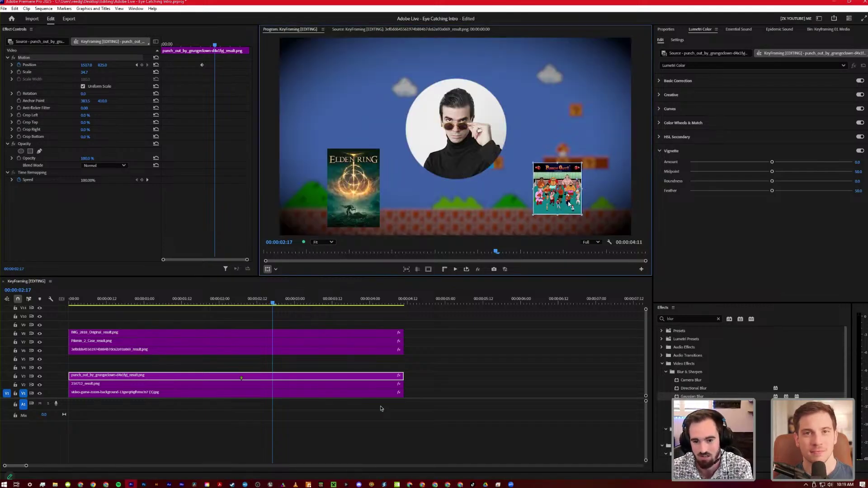
left_click_drag(568, 205, 466, 145)
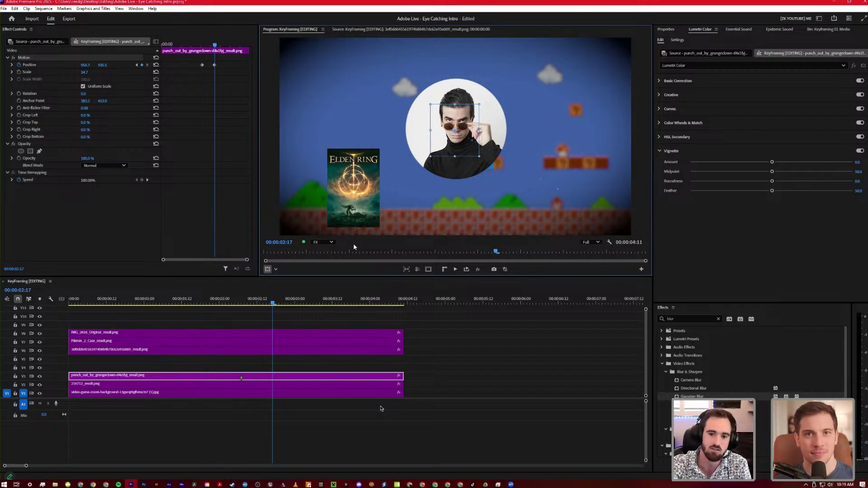
Play the sequence from the start to review the Punch-Out cover sliding behind the portrait
left_click(71, 302)
key("space")
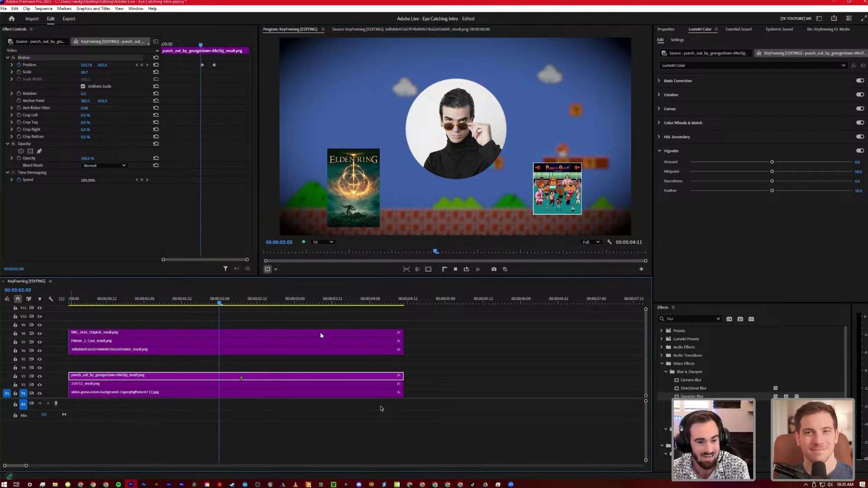
key("space")
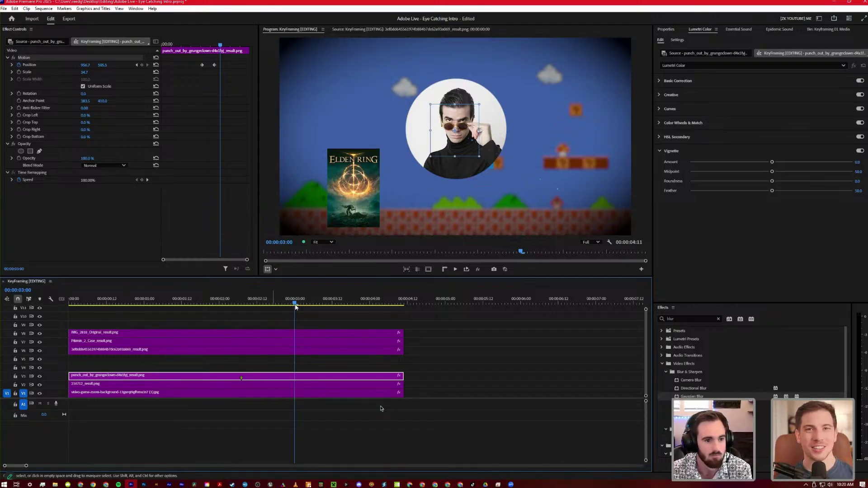
Move the Punch-Out clip up to V5, directly beneath the Super Mario 64 clip, and select the Elden Ring clip on V2
left_click_drag(315, 381, 308, 363)
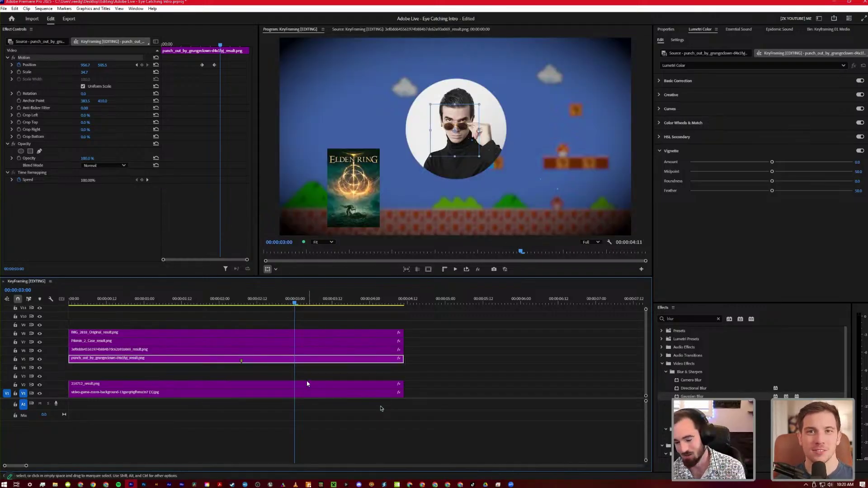
left_click(271, 384)
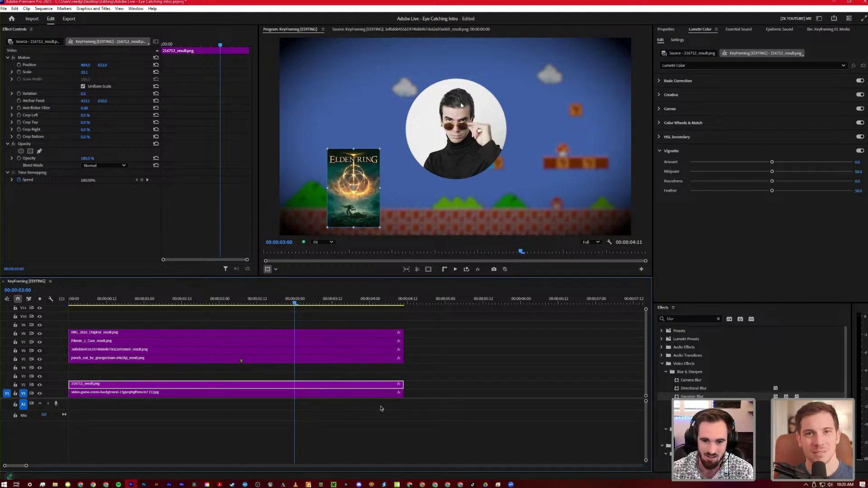
scroll(442, 168, "up", 5)
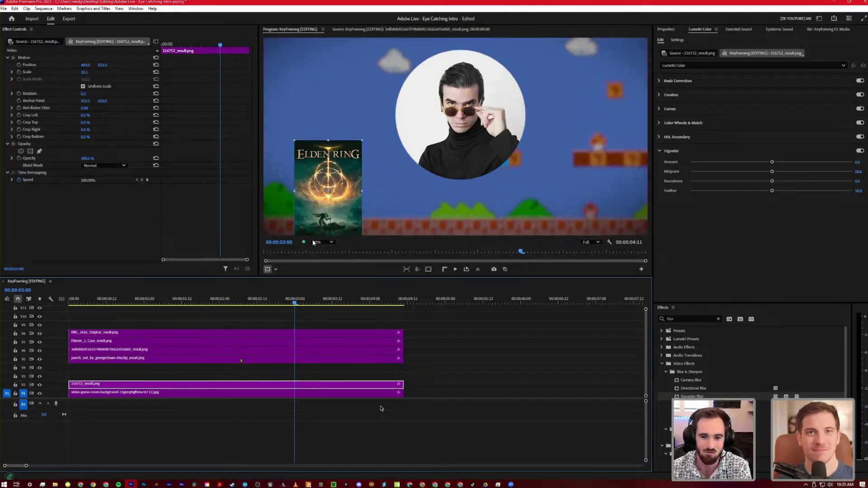
scroll(468, 126, "down", 4)
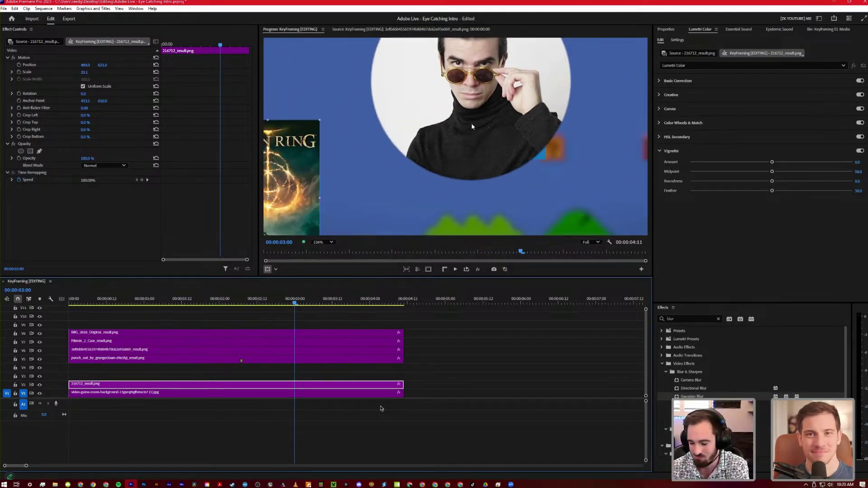
scroll(319, 247, "down", 2)
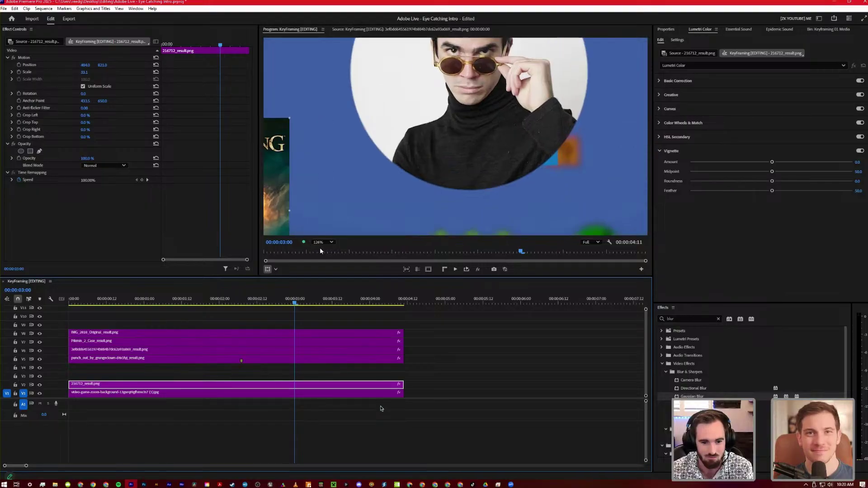
scroll(323, 248, "down", 3)
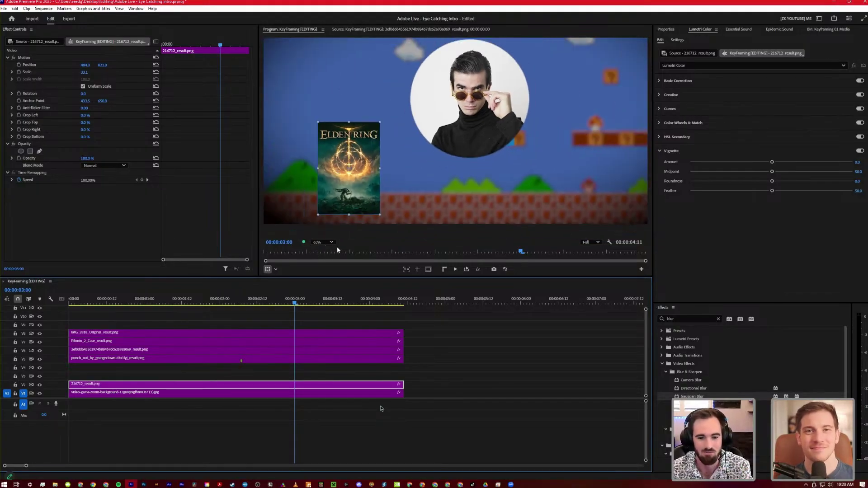
left_click(323, 242)
left_click(322, 252)
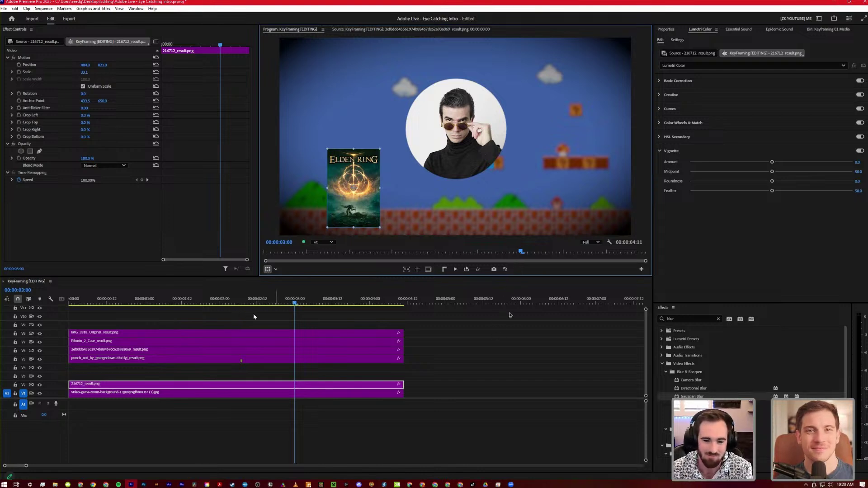
Scrub between 00:00:02:00 and 00:00:02:16 to examine when the Punch-Out cover passes behind the portrait
left_click(254, 300)
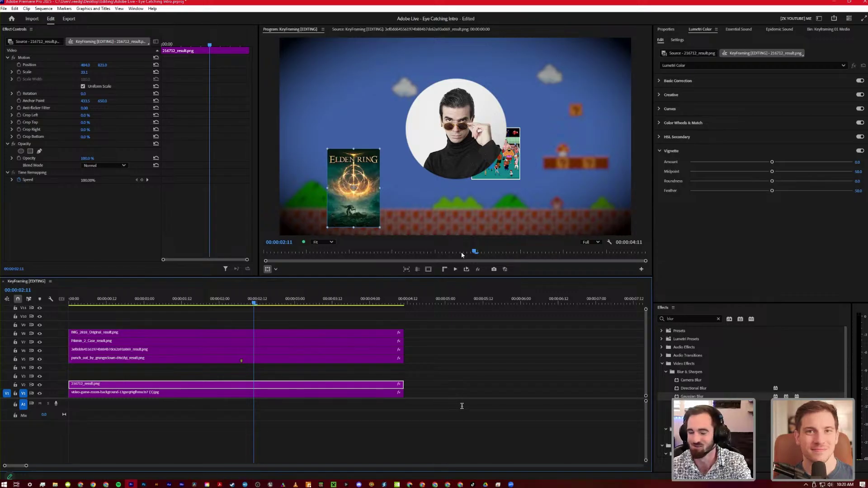
scroll(471, 174, "up", 11)
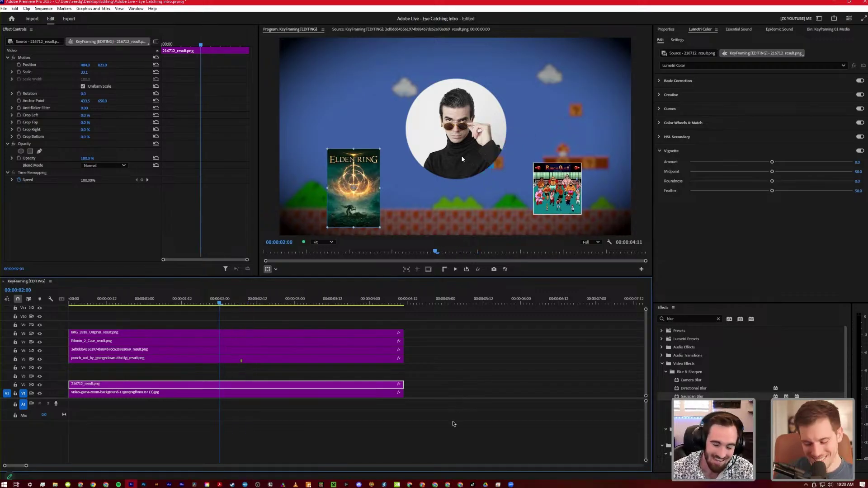
scroll(472, 167, "down", 6)
scroll(472, 170, "down", 10)
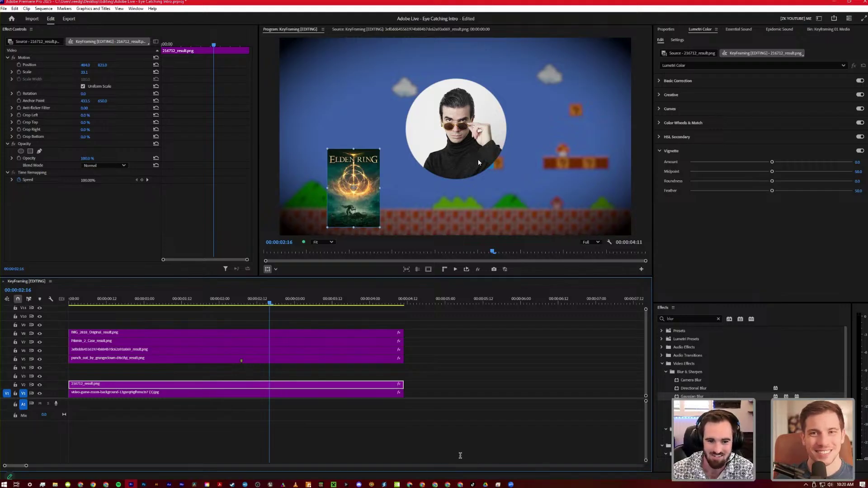
scroll(326, 245, "up", 8)
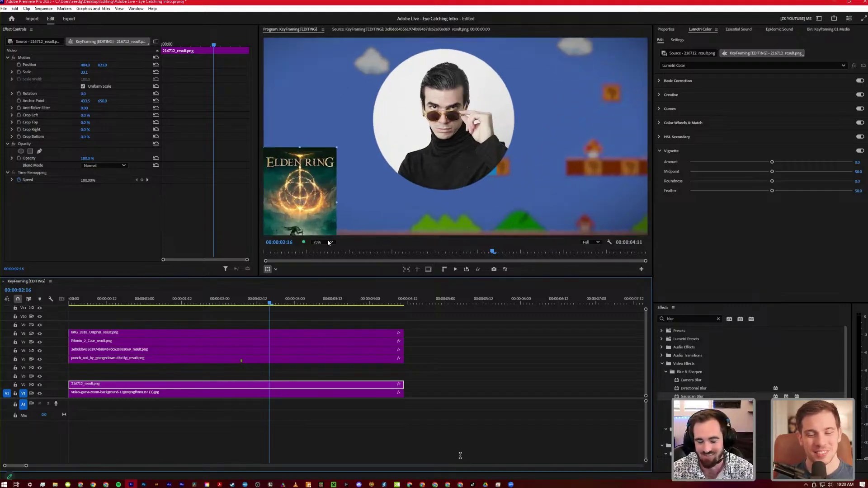
scroll(323, 287, "down", 5)
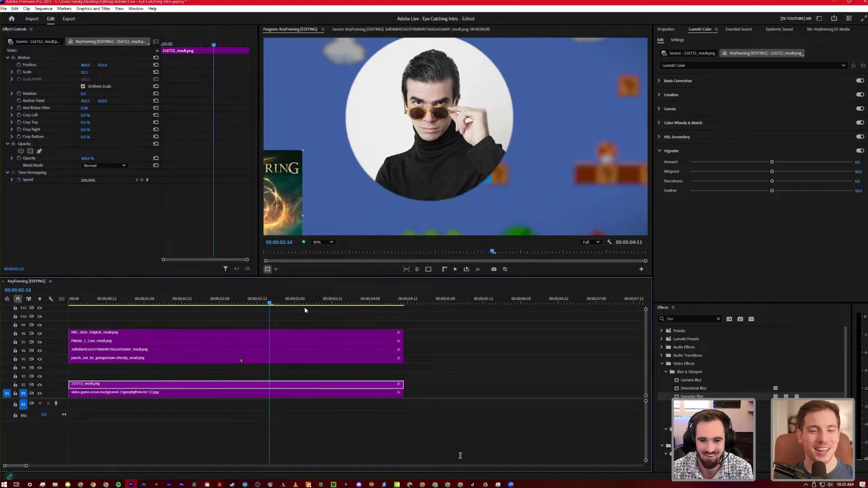
left_click(323, 243)
left_click(321, 250)
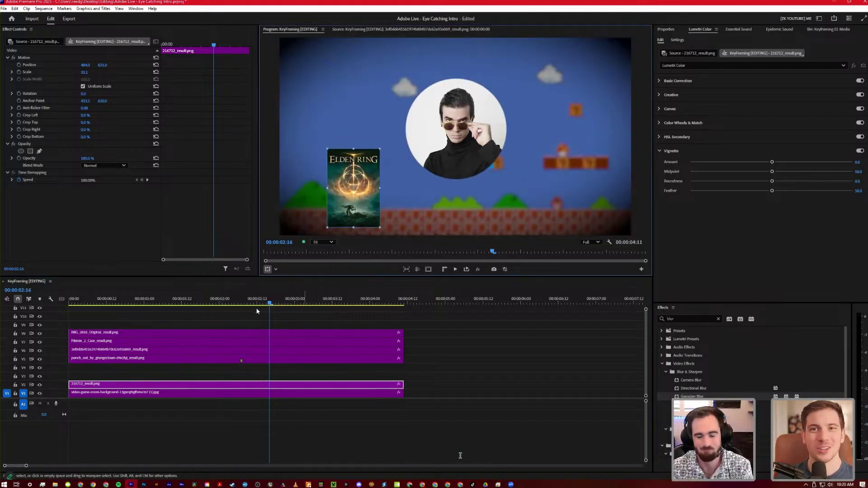
Keyframe the Elden Ring cover's starting Position at 00:00:02:16
left_click_drag(231, 315, 251, 314)
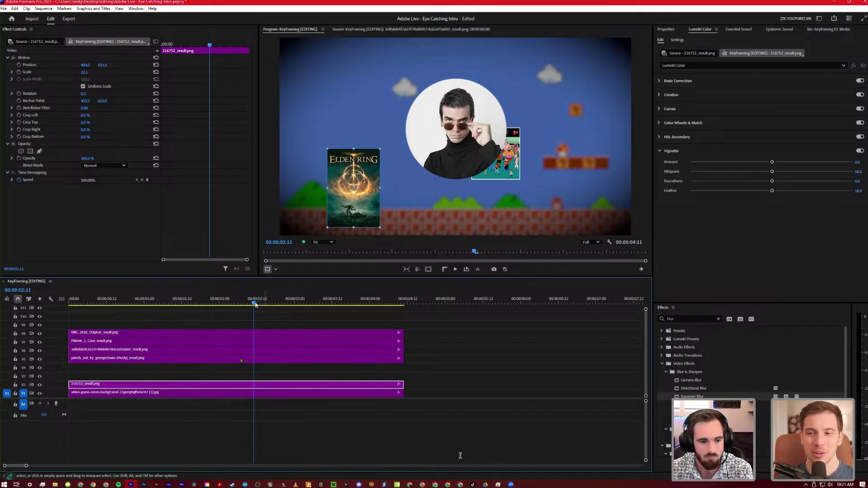
key("Left")
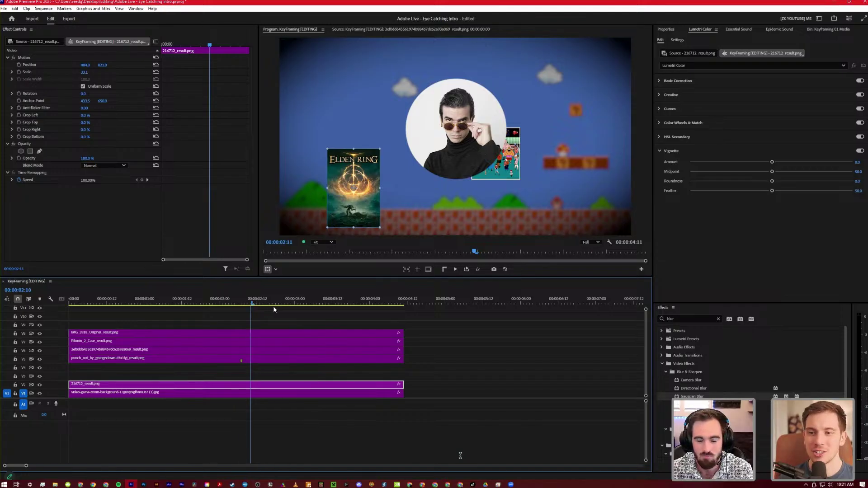
key("Right")
key("Right")
key("Right")
key("Right")
key("Right")
key("Right")
key("Right")
key("Right")
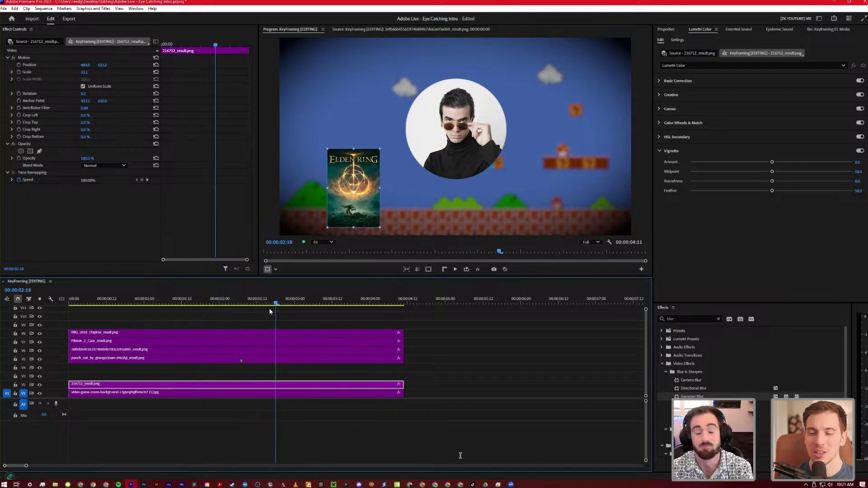
key("Left")
key("Left")
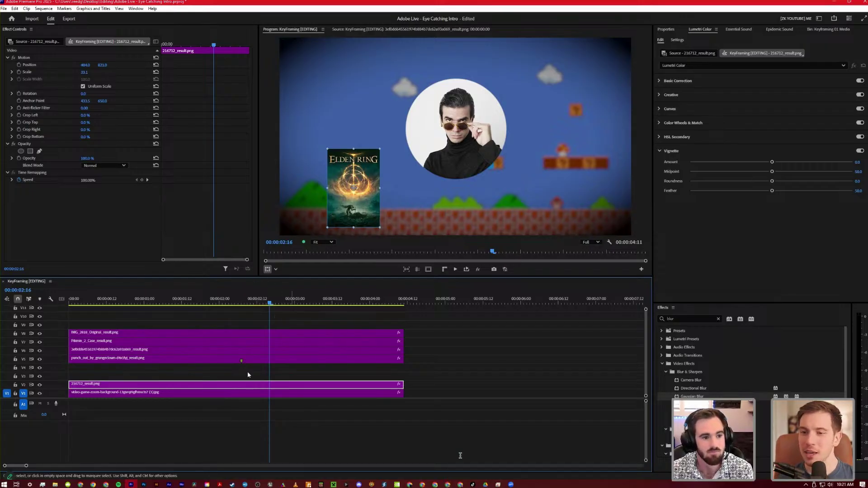
left_click(19, 64)
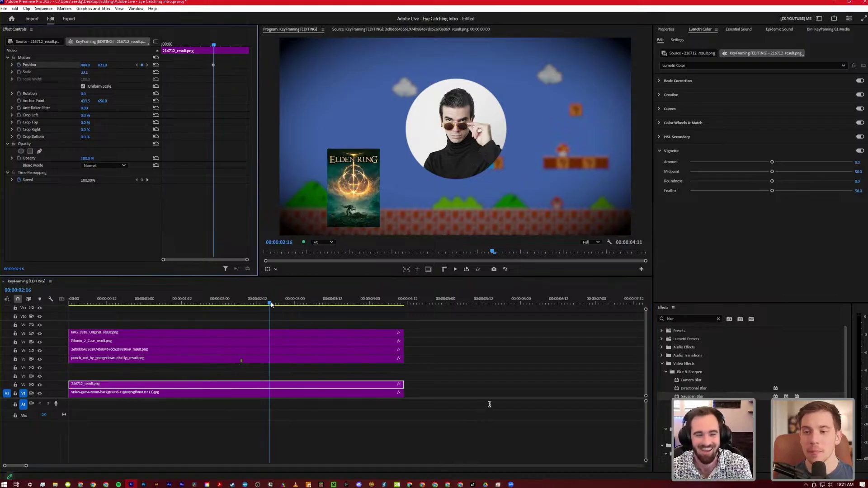
At 00:00:03:03, move the Elden Ring cover behind the circular portrait, to a Position of about 984, 520
left_click_drag(292, 304, 302, 305)
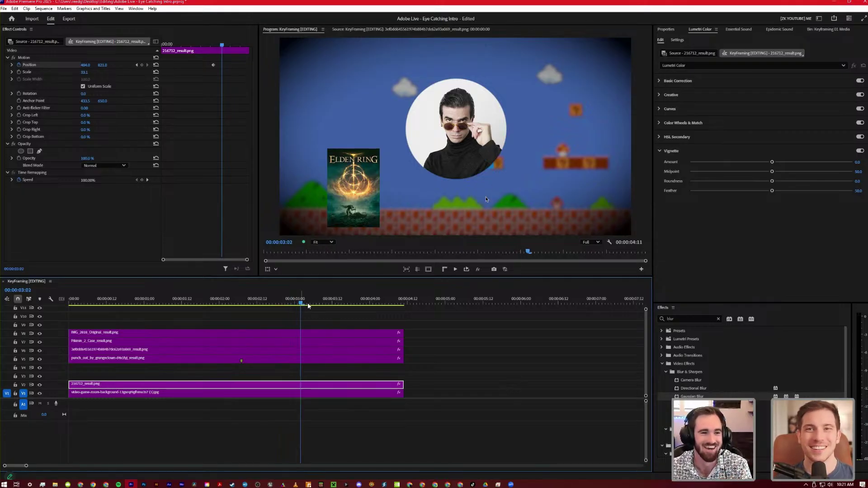
key("Right")
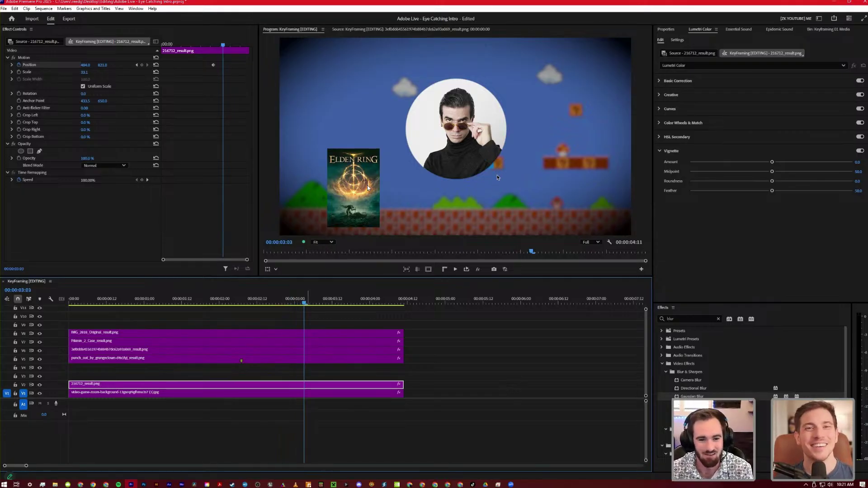
left_click(359, 210)
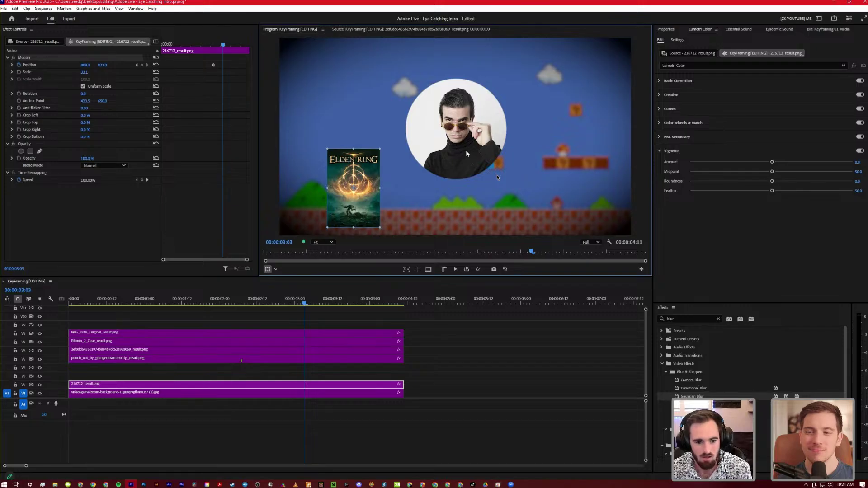
left_click_drag(358, 208, 462, 148)
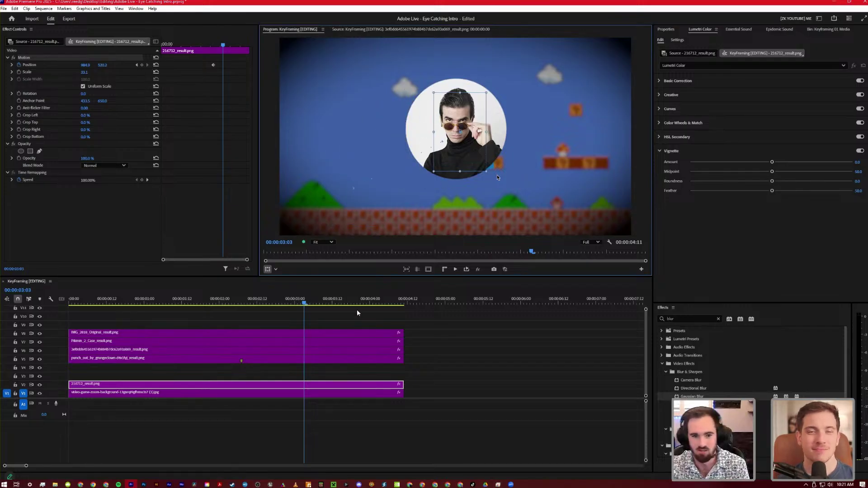
Deselect the clip and play the sequence from the start to review all four cover animations
left_click(185, 314)
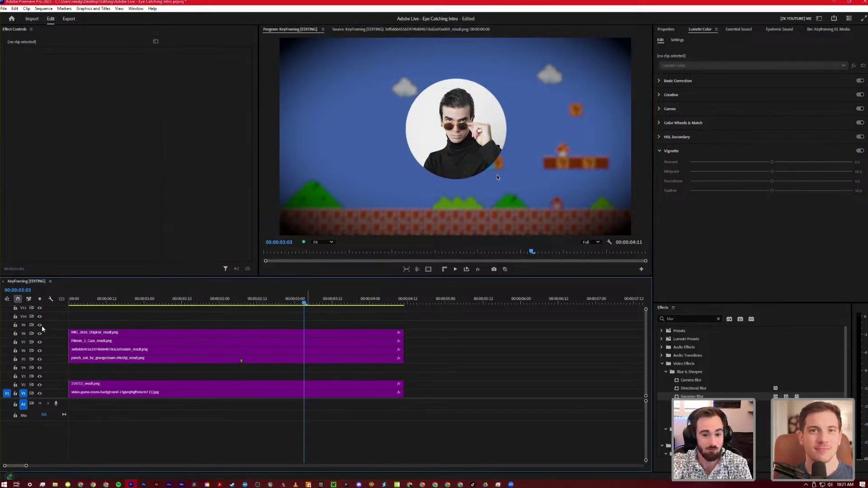
key("Home")
key("space")
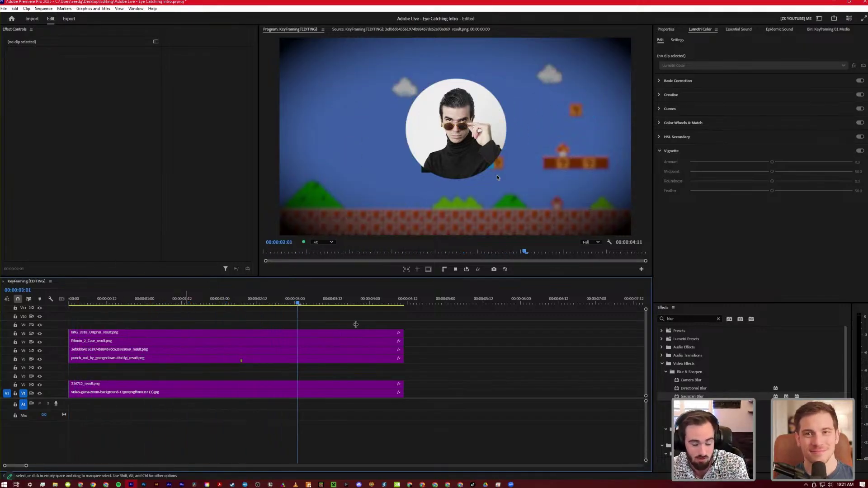
key("space")
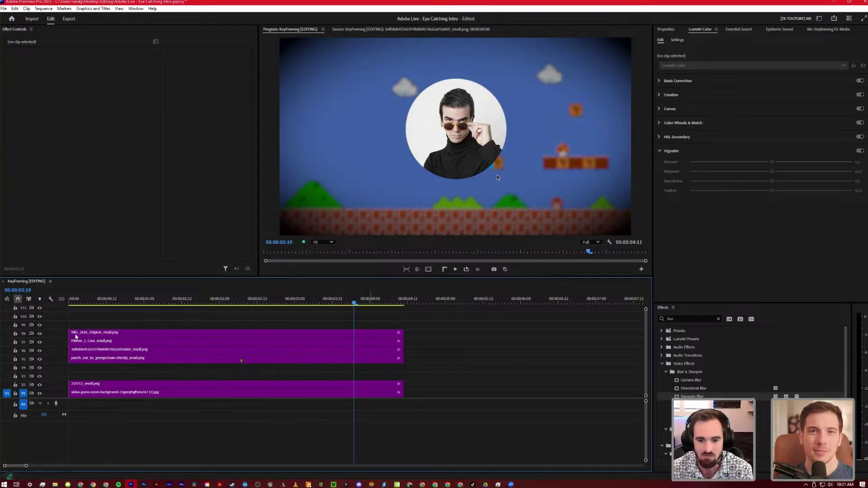
Play the cover animation sequence from the start and pause it at 00:00:02:05
left_click_drag(131, 333, 69, 346)
key("space")
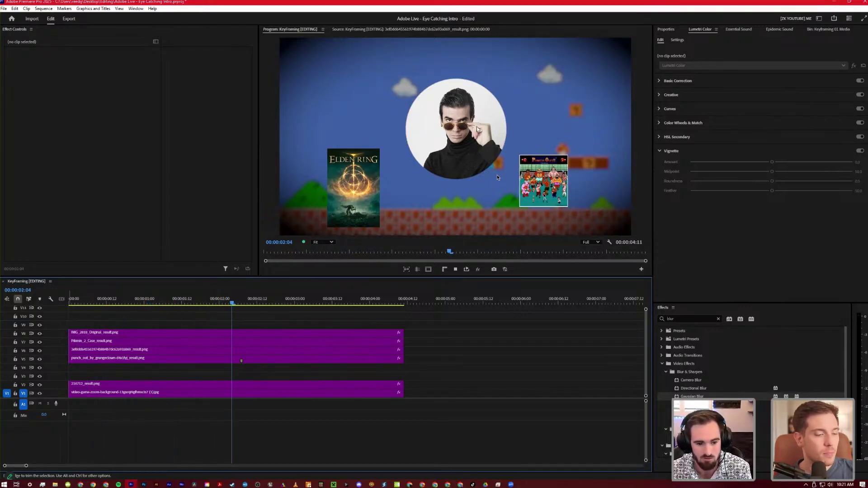
key("space")
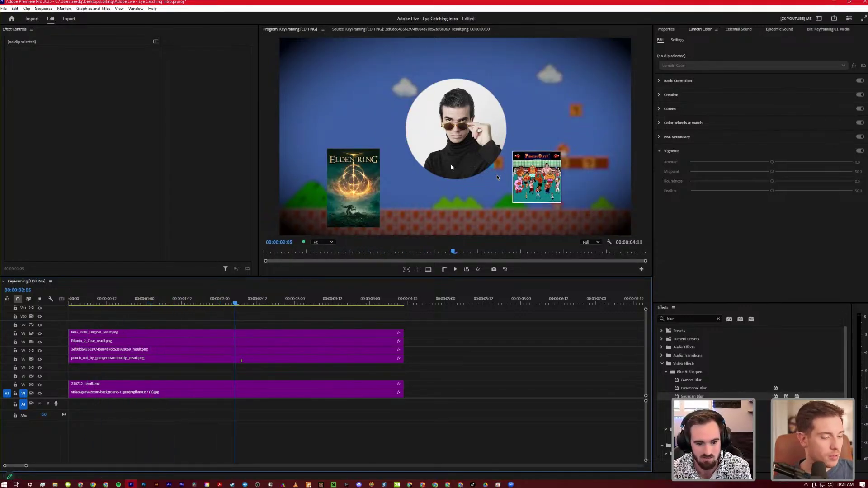
Disable the circular portrait clip, IMG_2818_Original_result.png, to expose the game covers behind it, and deselect it
left_click(244, 338)
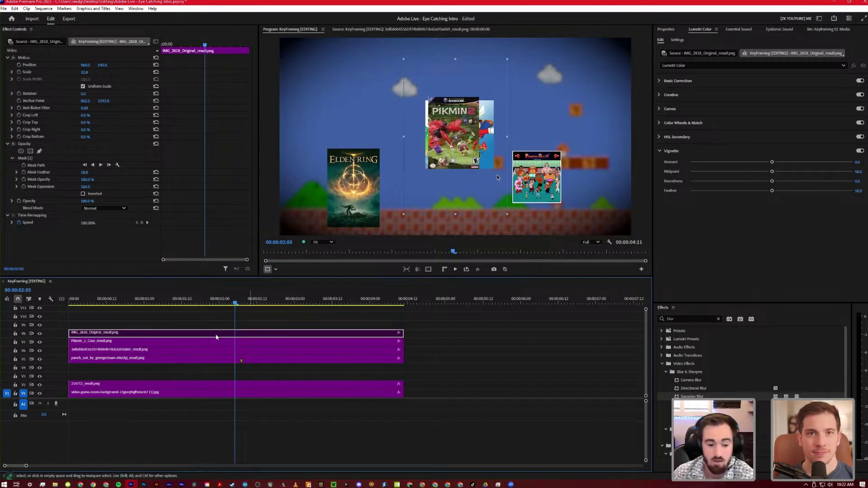
key("j")
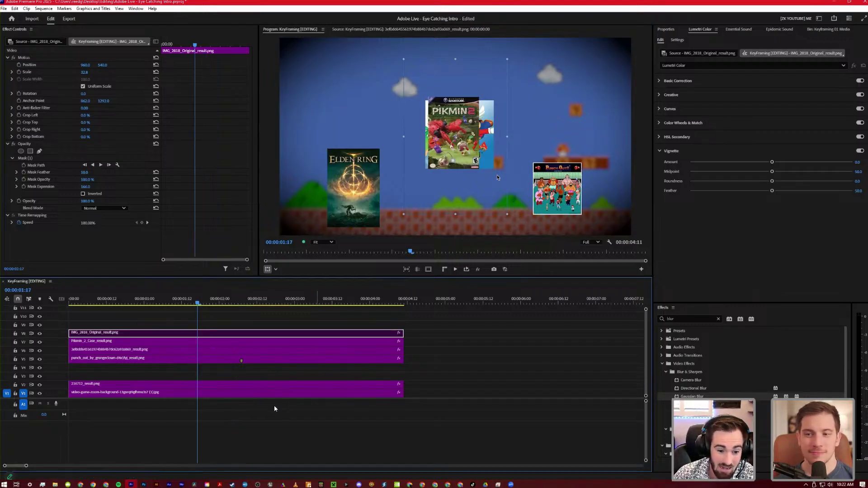
right_click(275, 430)
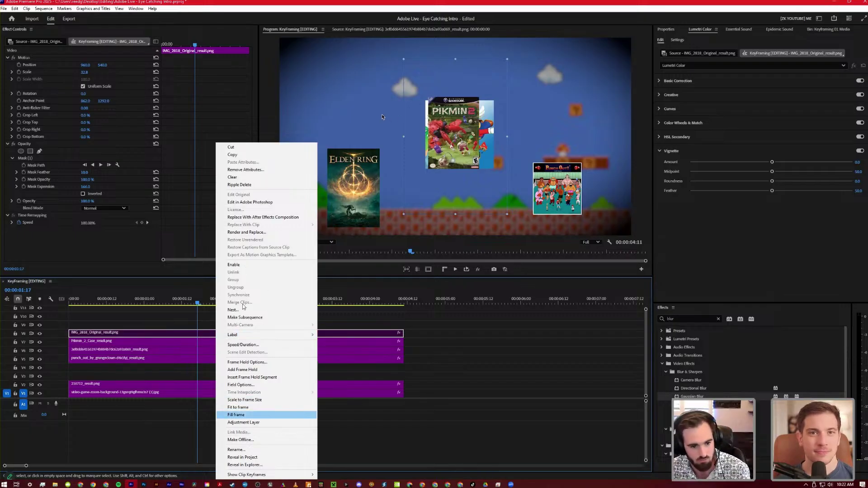
key("Return")
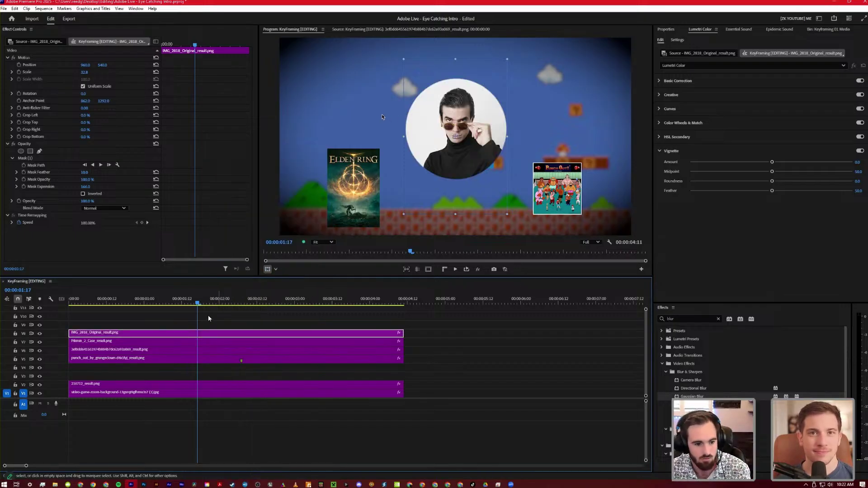
key("ctrl+z")
left_click(146, 317)
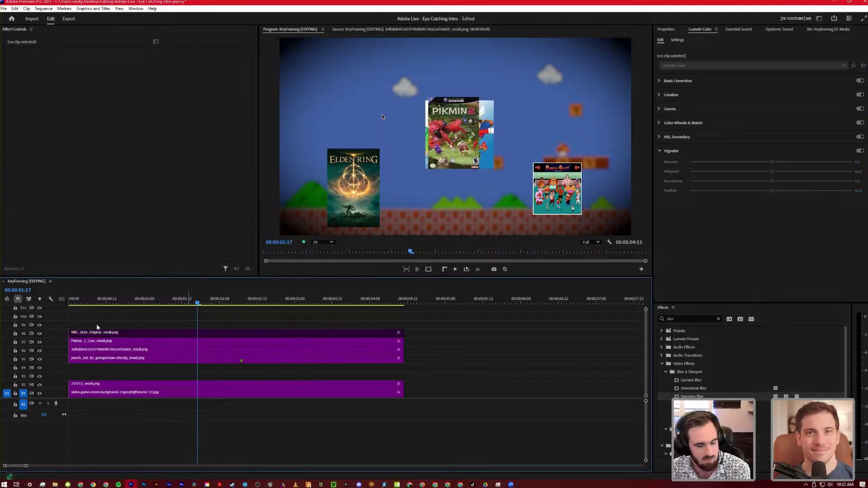
Return to the sequence start and play it to examine how the covers move behind the hidden portrait
key("Left")
key("Left")
key("Left")
key("Left")
key("Left")
key("Left")
key("Left")
key("Left")
key("Left")
key("Left")
key("Left")
key("Left")
key("Left")
key("Left")
key("Left")
key("Left")
key("Left")
key("Left")
key("Left")
key("Left")
key("space")
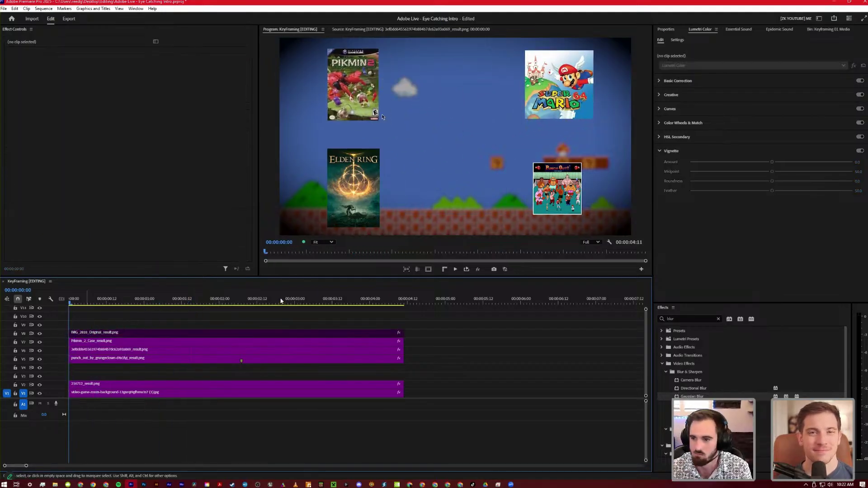
key("space")
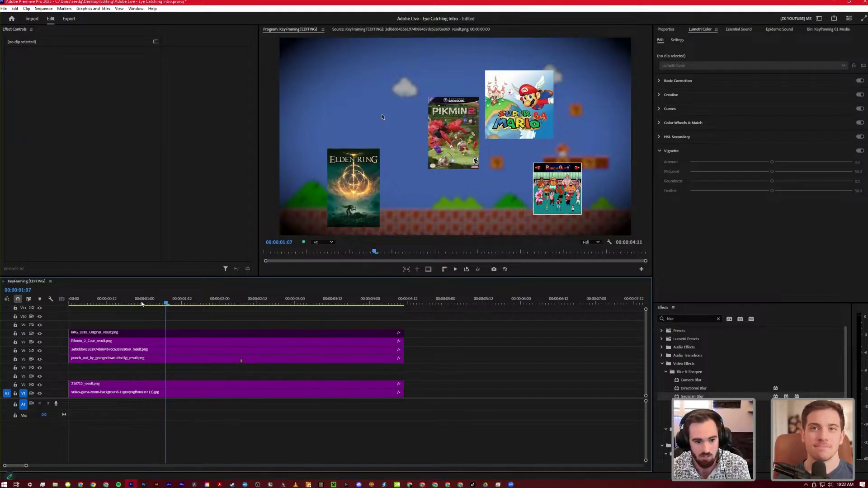
key("space")
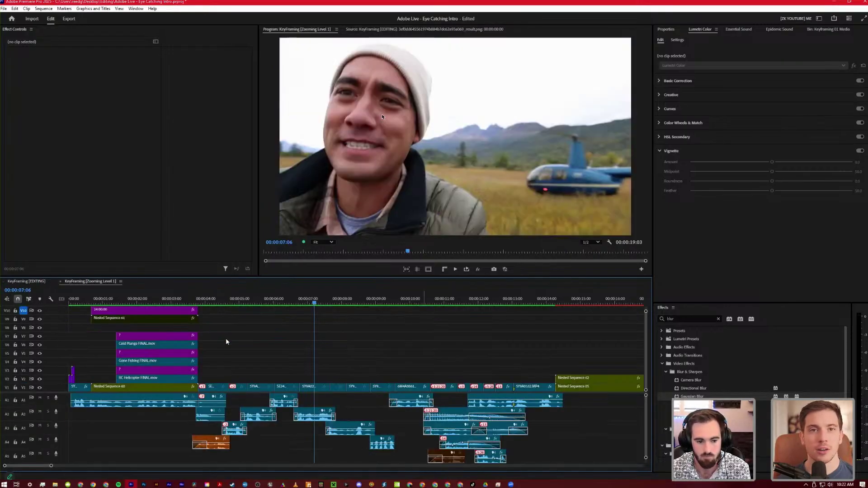
Pause the Zooming Level 1 sequence and close the KeyFraming [EDITING] sequence, leaving only KeyFraming [Zooming Level 1] open
key("space")
scroll(177, 364, "down", 3)
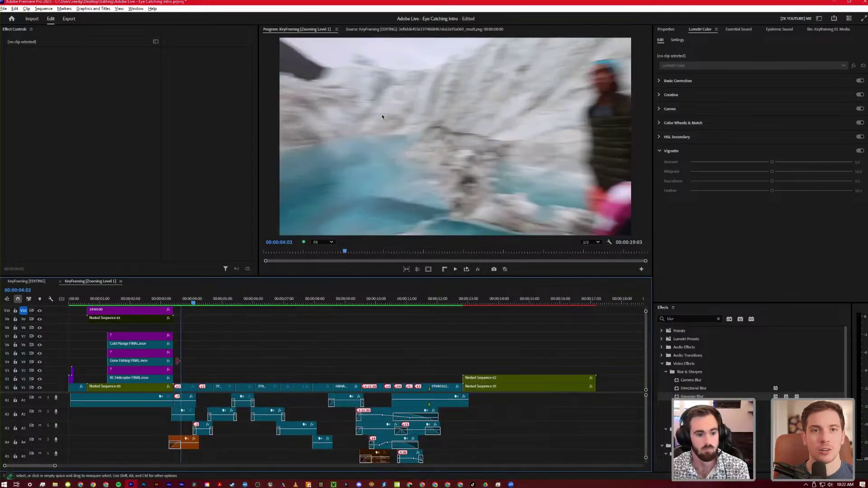
right_click(34, 282)
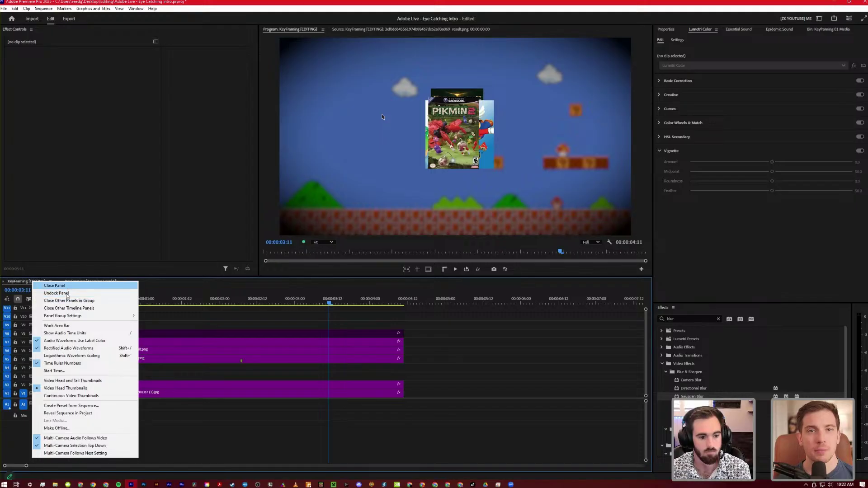
left_click(23, 285)
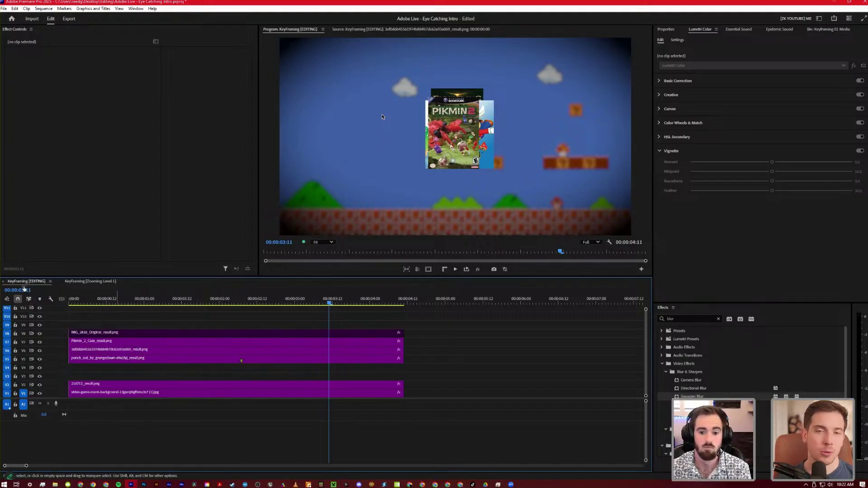
right_click(26, 283)
left_click(40, 287)
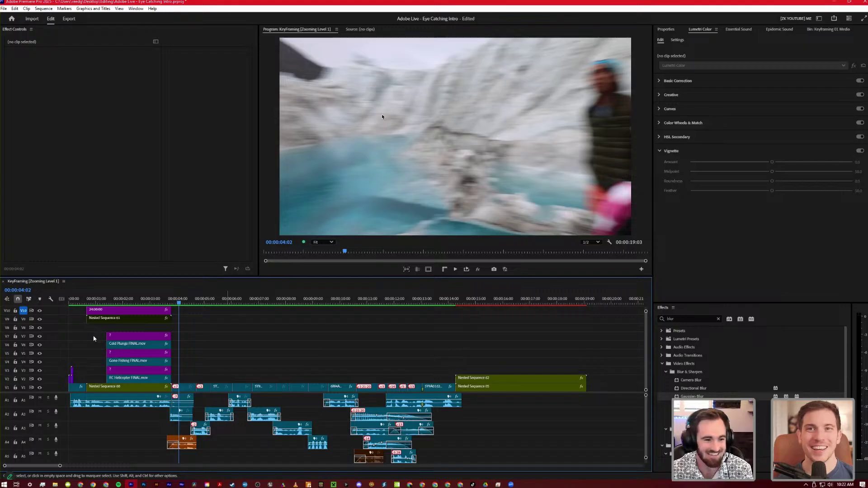
Play the Zooming Level 1 sequence from its start and pause in the closing title at 00:00:15:08
key("Home")
key("Down")
key("equal")
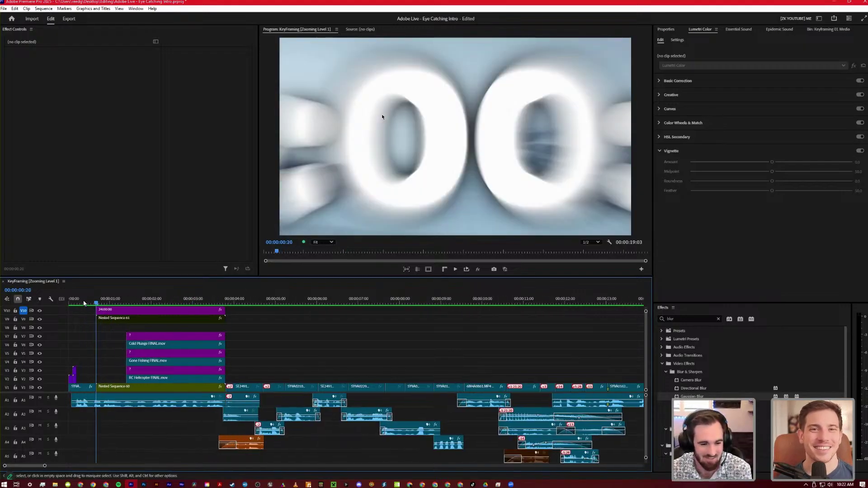
key("Home")
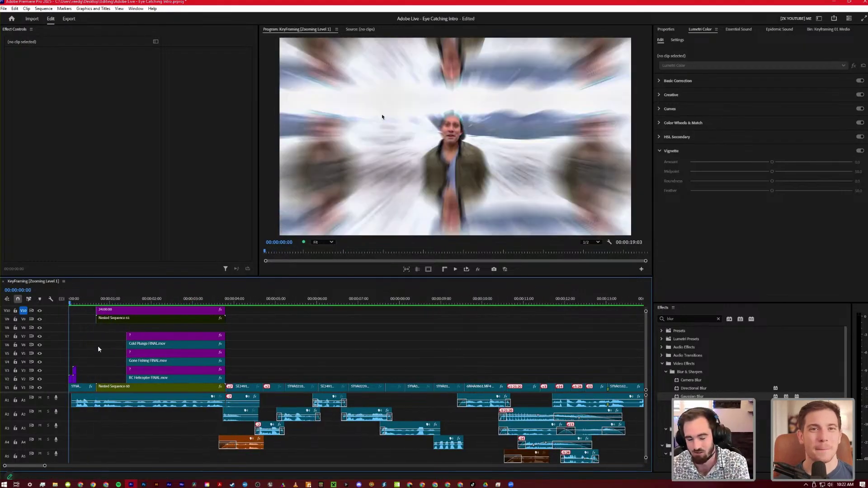
key("minus")
key("minus")
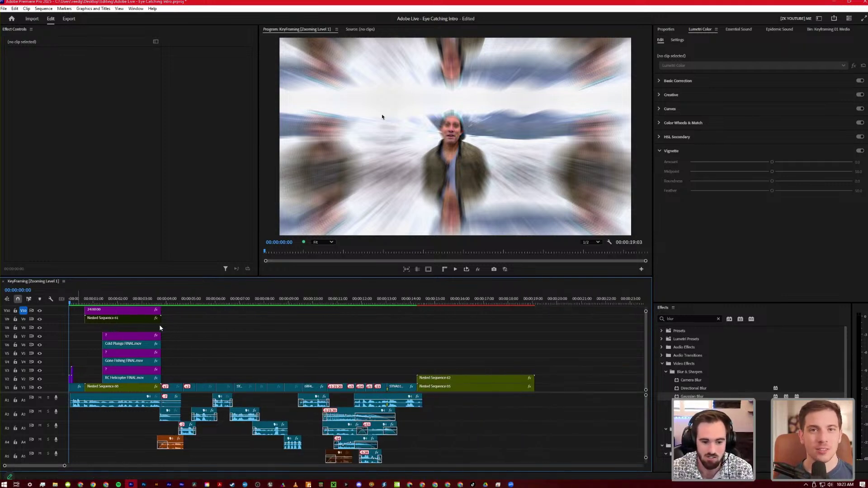
key("space")
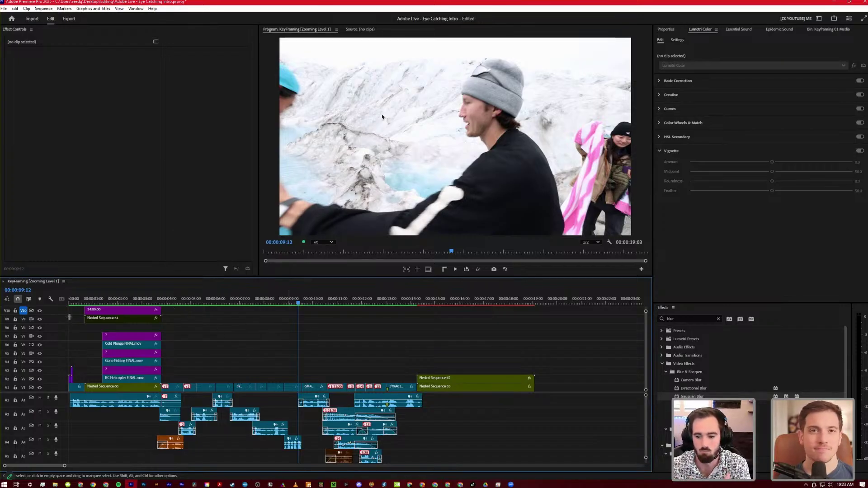
key("Home")
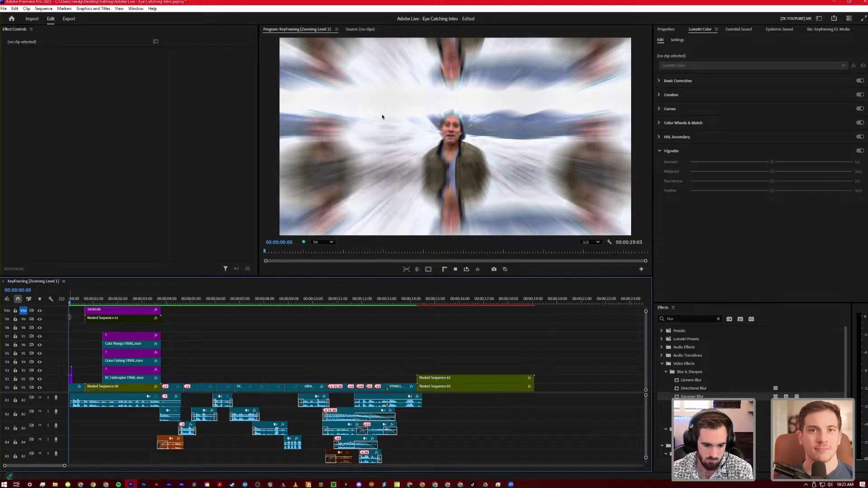
key("space")
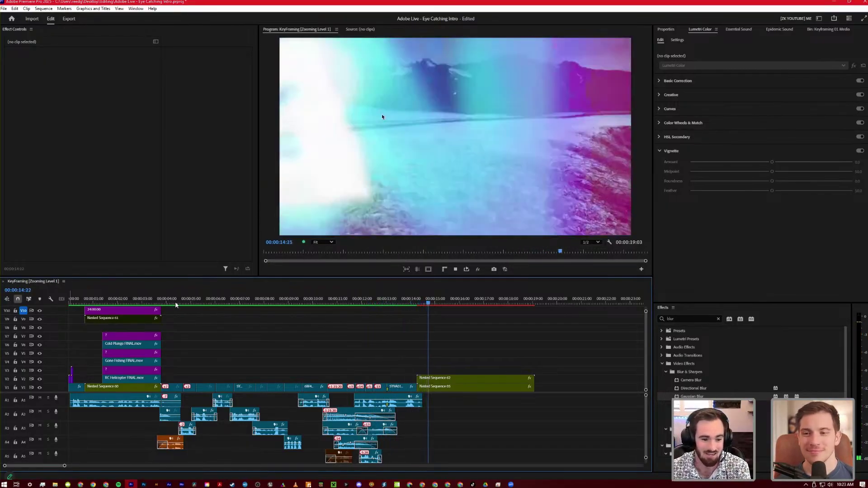
key("space")
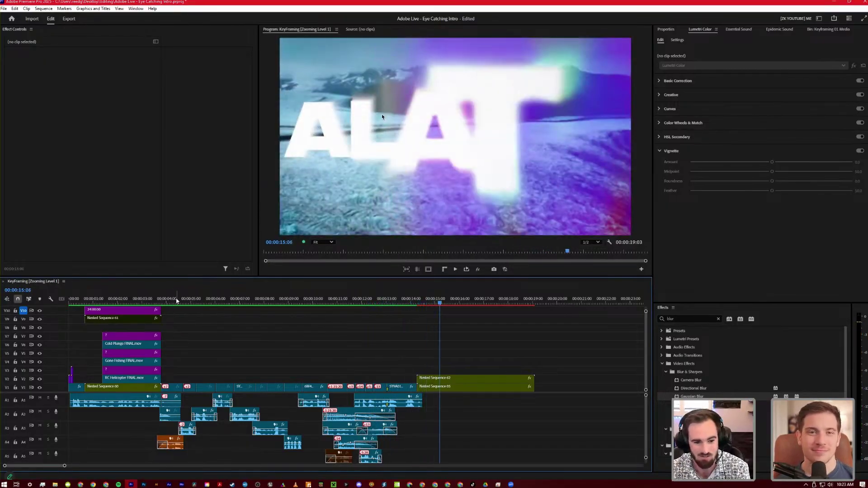
Replay the montage from 00:00:04:15 to about 00:00:11:19 to examine its zooms and fast clip changes
left_click(178, 302)
scroll(170, 307, "up", 3)
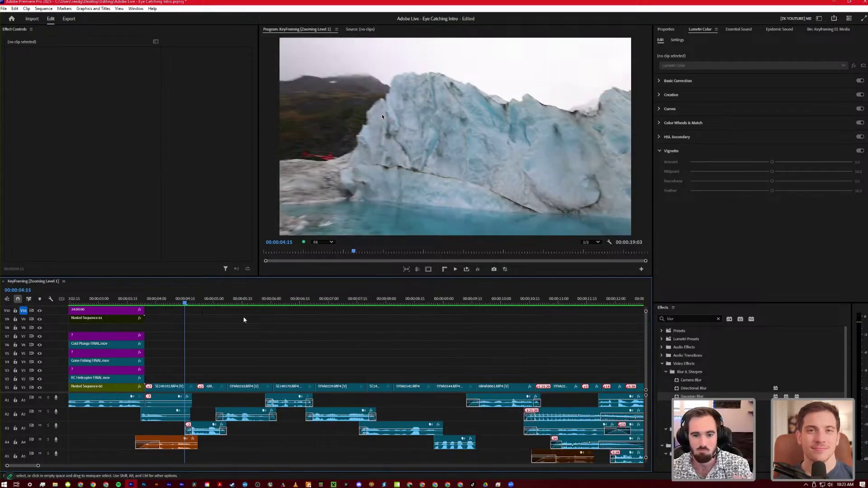
key("space")
key("backslash")
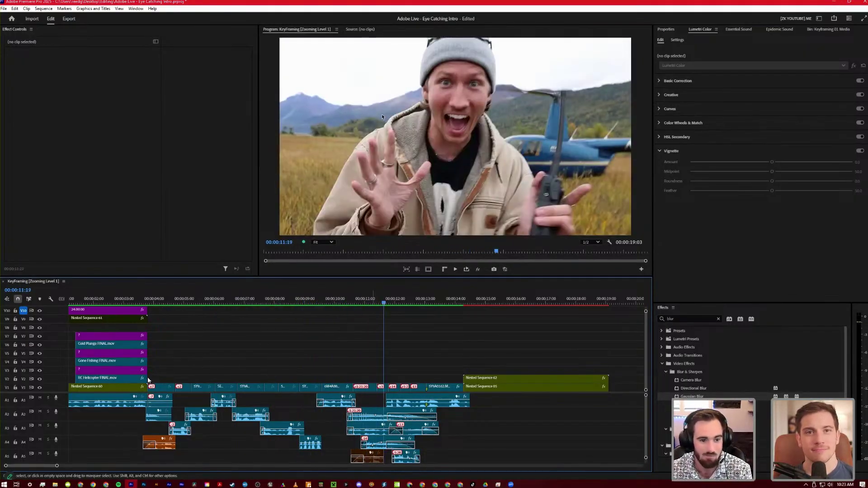
Go to 00:00:04:08 and select the glacier clip SE249192.MP4, with the timeline magnified around it
left_click(160, 300)
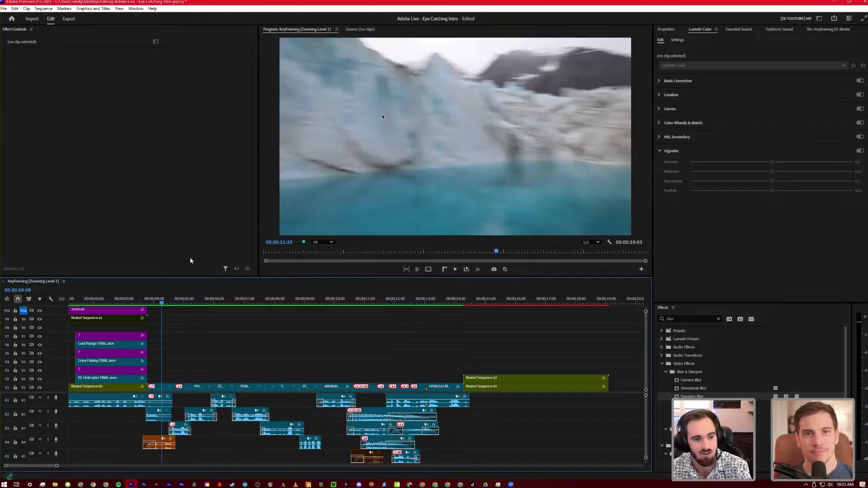
key("equal")
key("equal")
key("equal")
key("d")
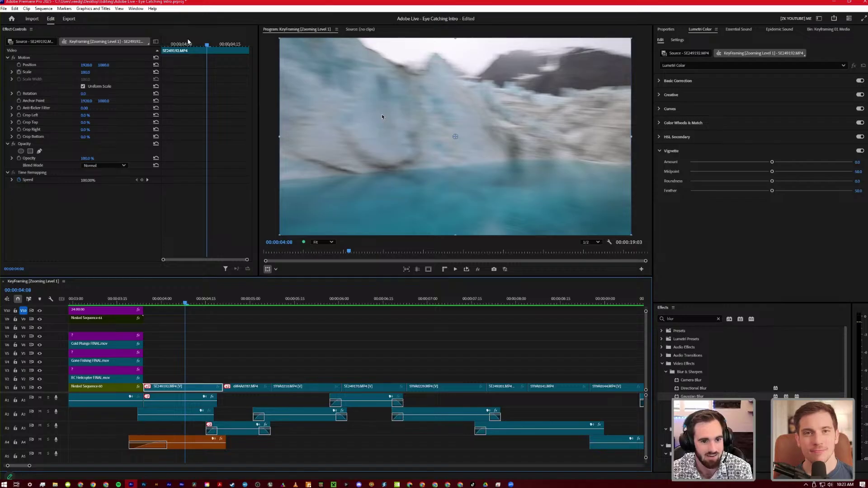
Try a Scale animation on the glacier clip, shrinking it to about 67 at its first frame, 00:00:03:24, and undo it
left_click(18, 72)
key("Left")
key("Left")
key("Left")
key("Left")
key("Left")
key("Left")
key("Left")
key("Left")
key("Left")
key("Left")
key("Left")
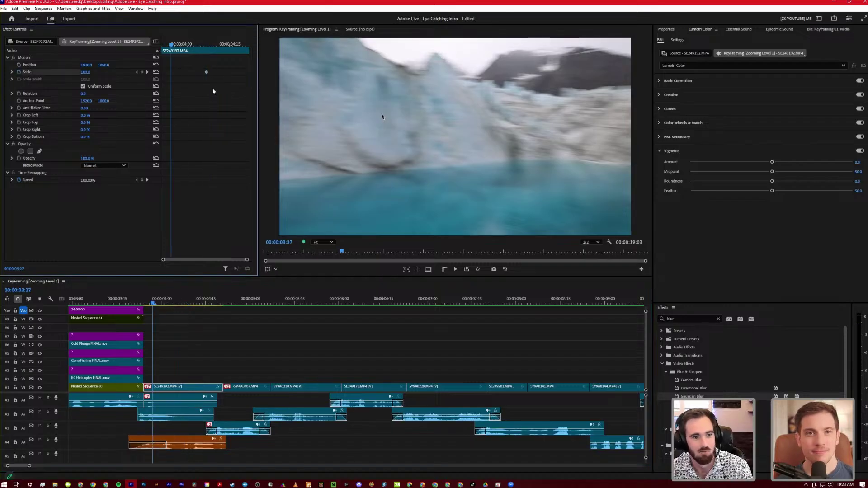
key("Left")
key("Left")
key("Left")
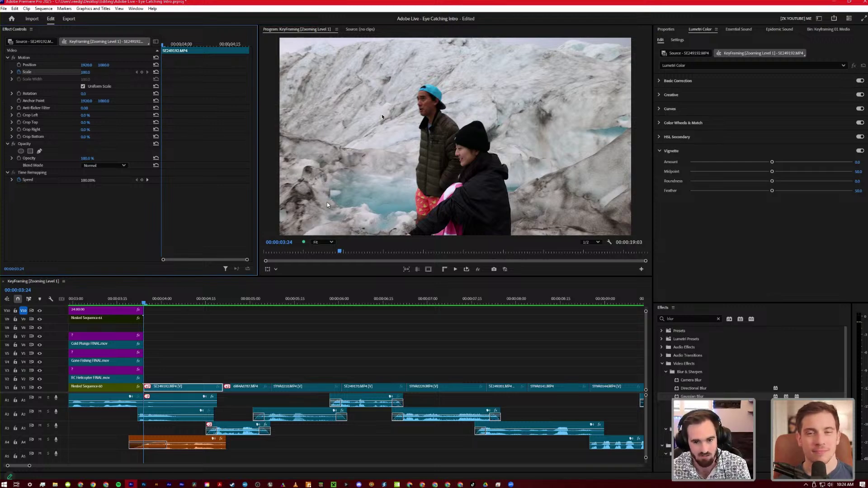
left_click_drag(86, 72, 71, 72)
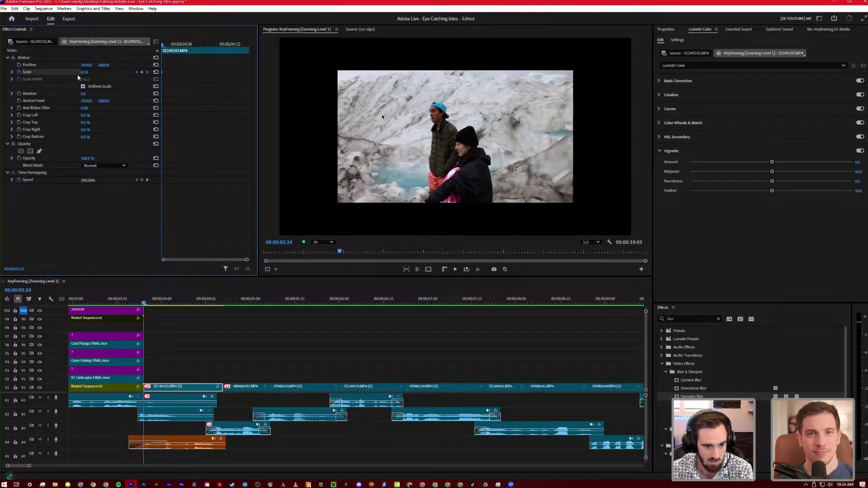
key("ctrl+z")
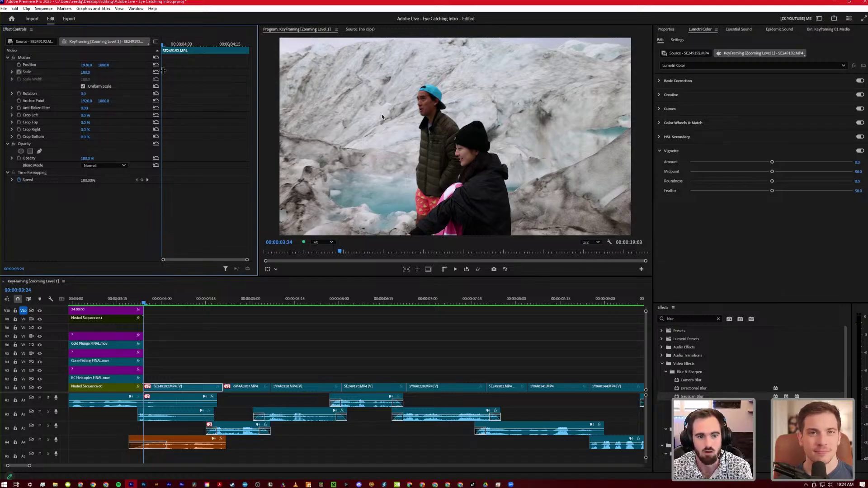
Keyframe the glacier clip's Scale at 100 at 00:00:03:24 and at a higher value at 00:00:04:20, and preview the zoom
left_click_drag(163, 71, 186, 72)
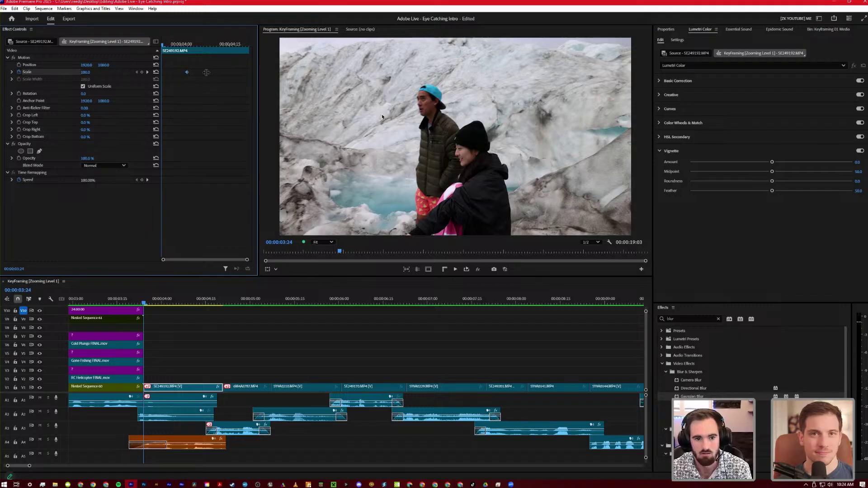
left_click(203, 44)
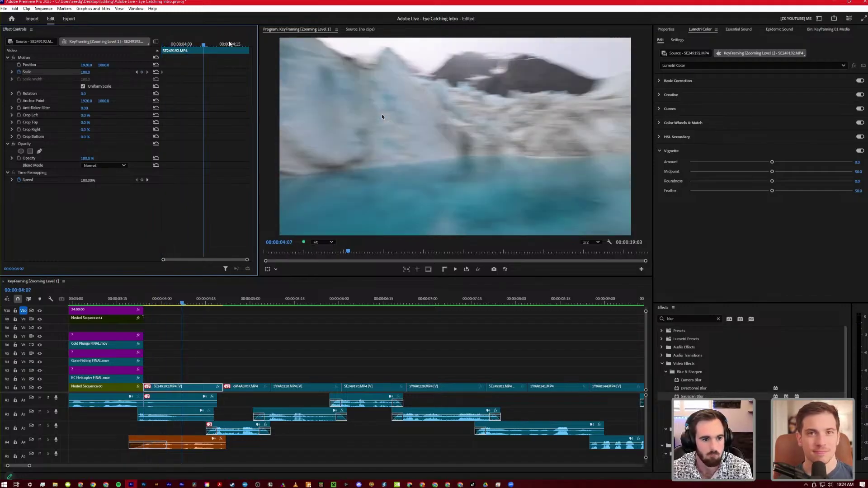
key("Down")
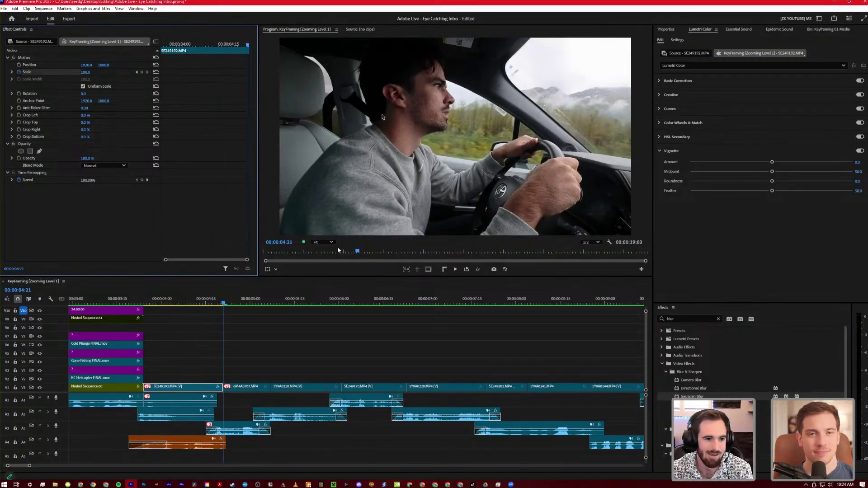
key("Left")
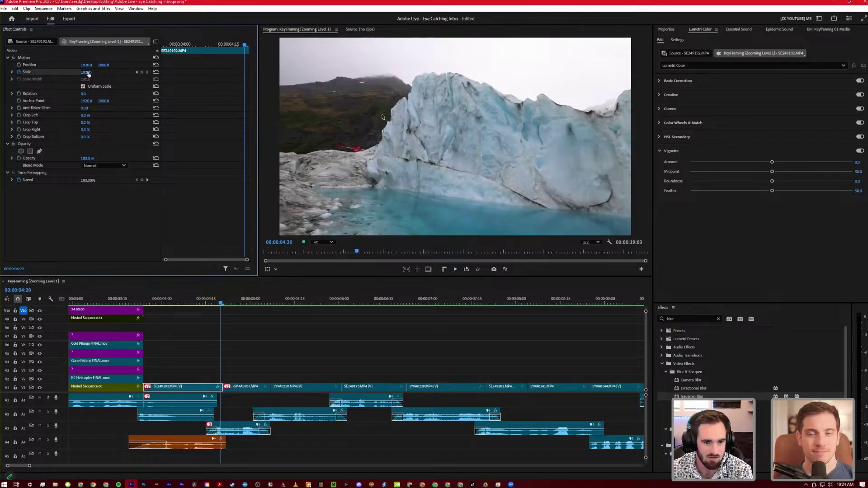
left_click_drag(86, 72, 162, 45)
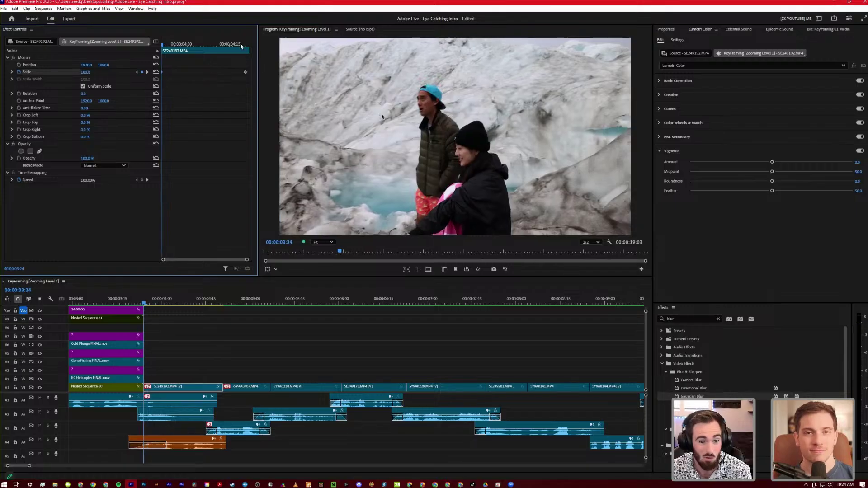
key("space")
key("space")
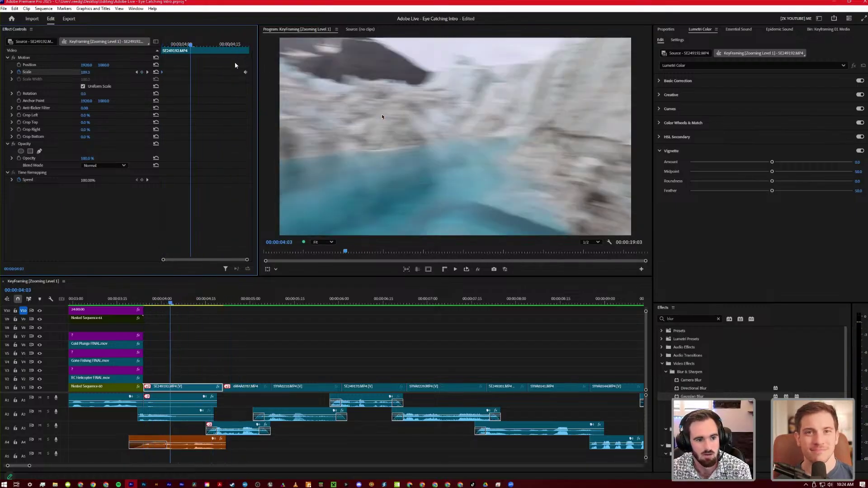
Raise the Scale of the glacier clip's second keyframe at 00:00:04:17 and place that keyframe at the clip's end
left_click_drag(245, 73, 232, 73)
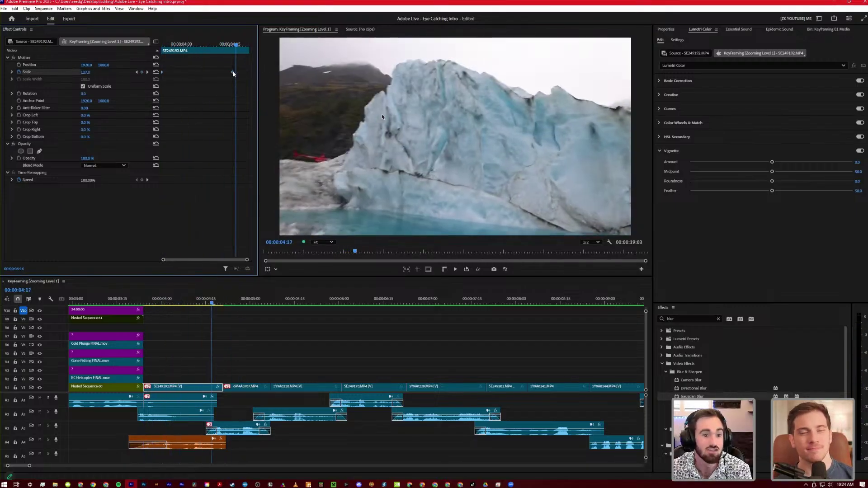
left_click_drag(85, 71, 120, 72)
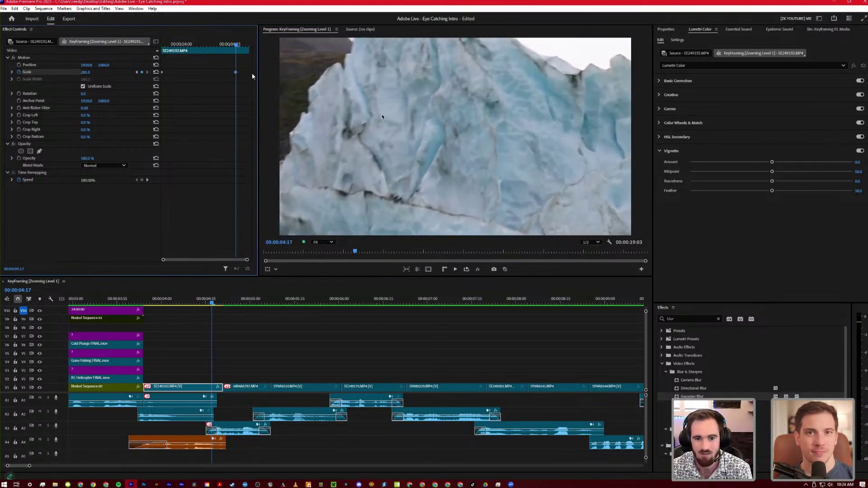
key("Up")
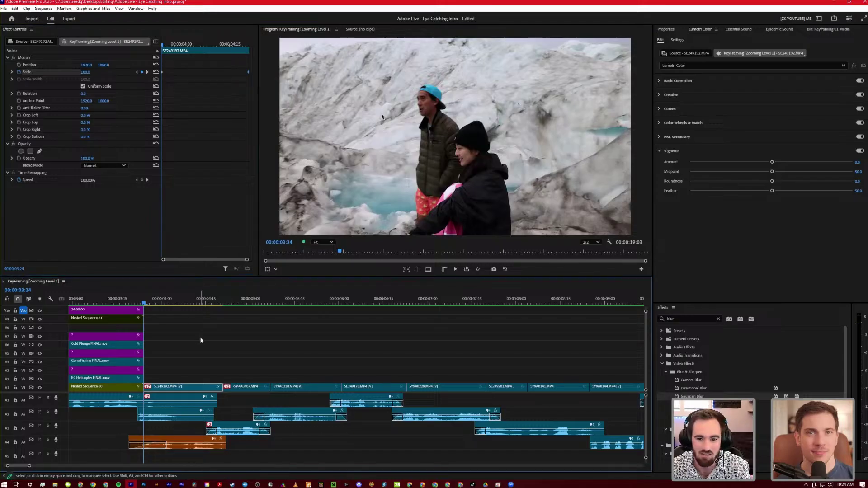
Play the montage repeatedly from 00:00:03:24 to check the glacier clip's stronger zoom
left_click(180, 335)
key("space")
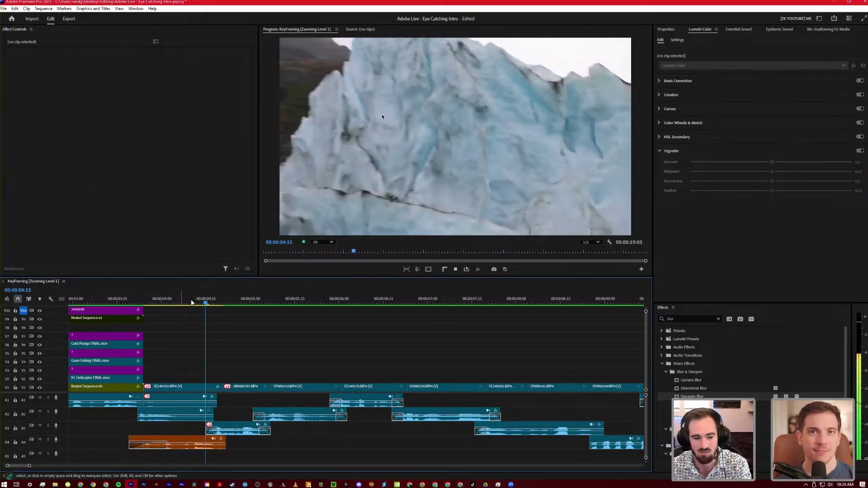
key("Up")
key("space")
key("Up")
key("space")
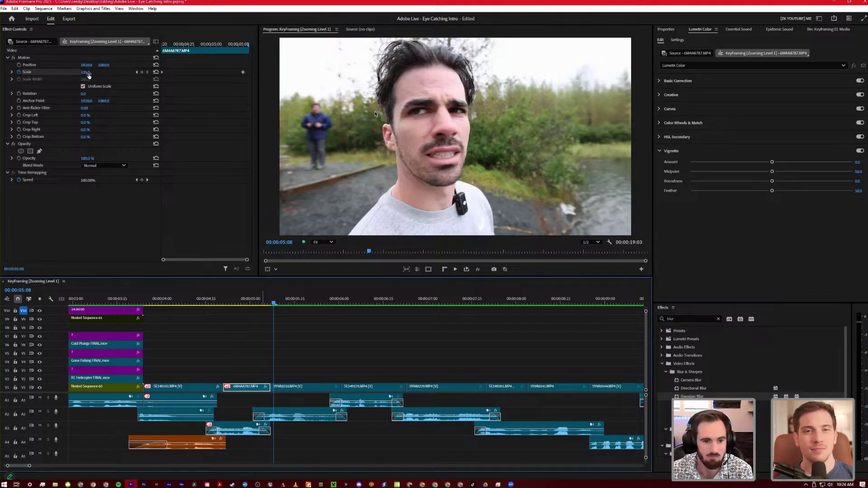
Return to 00:00:05:05 in the driving clip 6M4A8787.MP4 and extend its Scale zoom to the clip's end
key("Left")
key("Left")
key("Left")
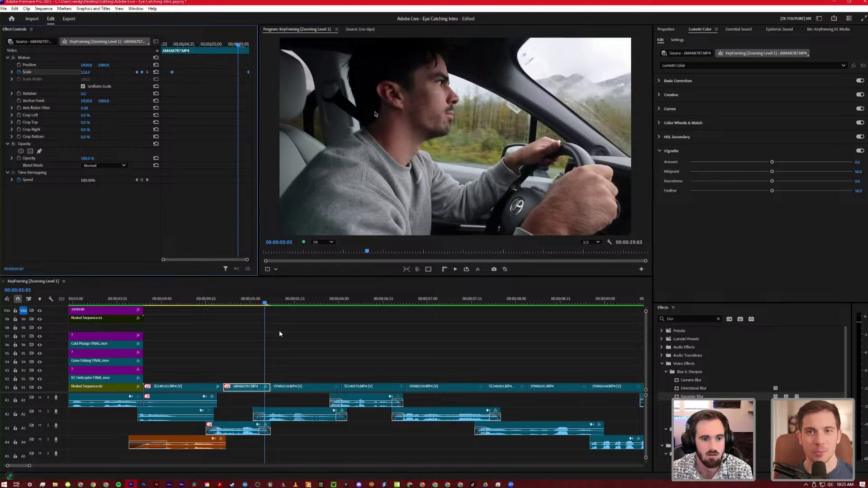
Keyframe the Scale of clip SY9A0210.MP4 from 100 at 00:00:05:07 to a higher value at the clip's end
key("Down")
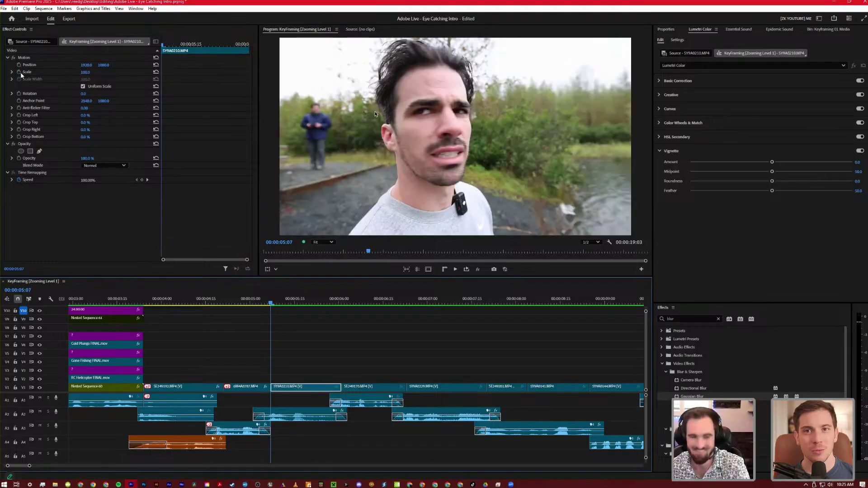
left_click(19, 72)
left_click_drag(161, 45, 240, 47)
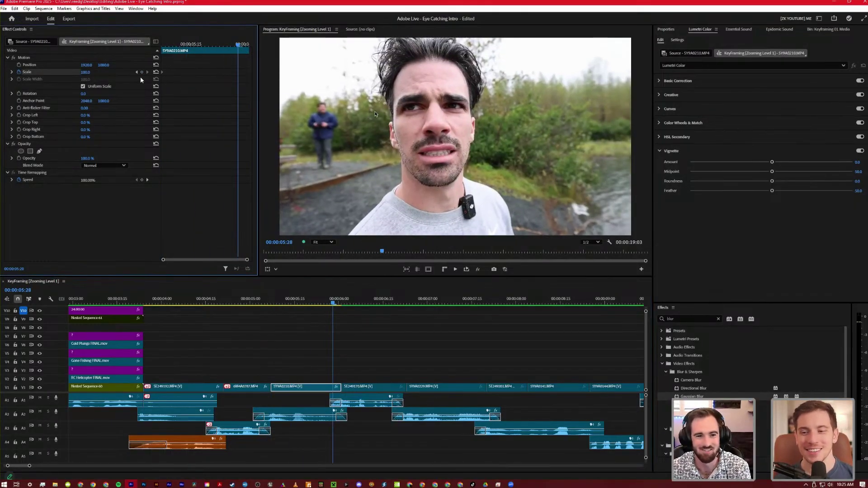
left_click_drag(85, 72, 271, 84)
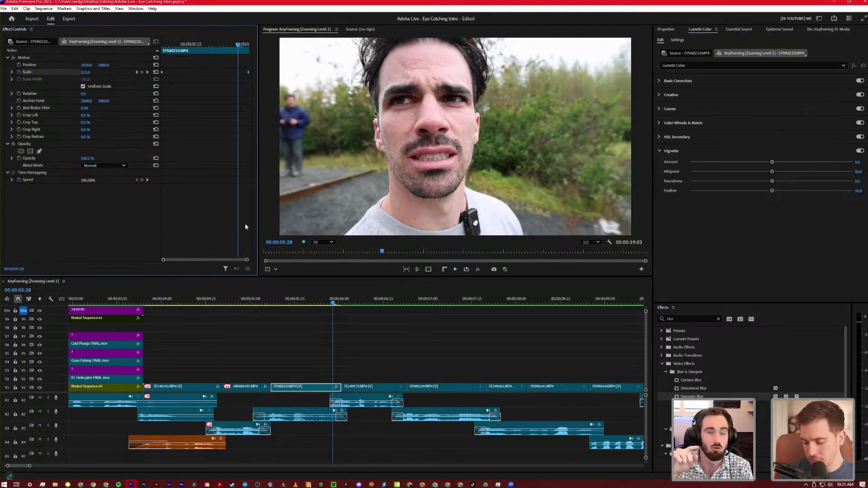
Keyframe the Scale of the helicopter interior clip SE249170.MP4 from 100 at its first frame to about 125 at its end
scroll(164, 381, "down", 2)
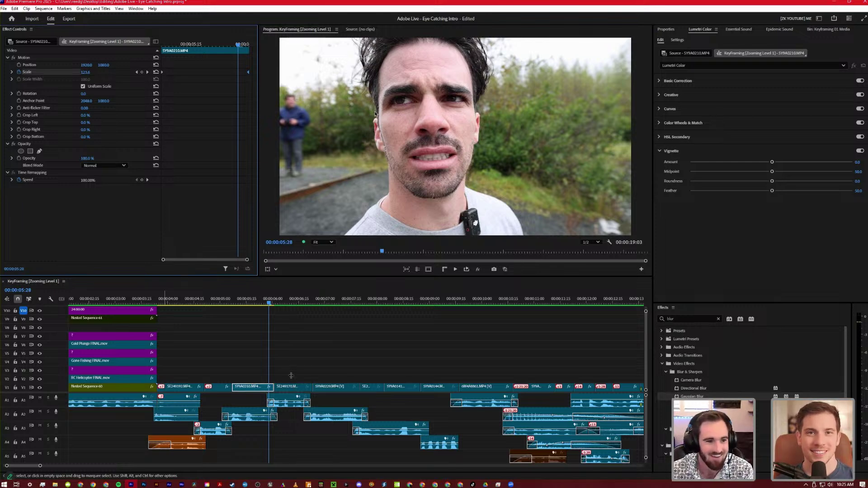
key("shift+Right")
key("d")
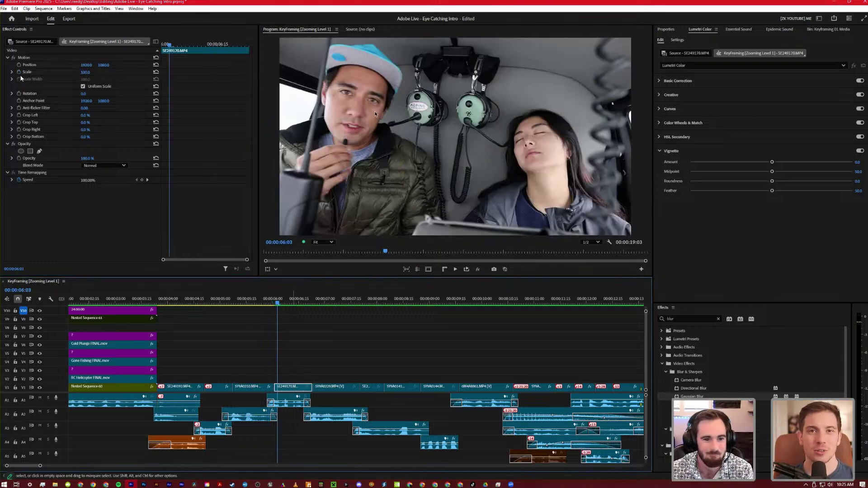
left_click(195, 84)
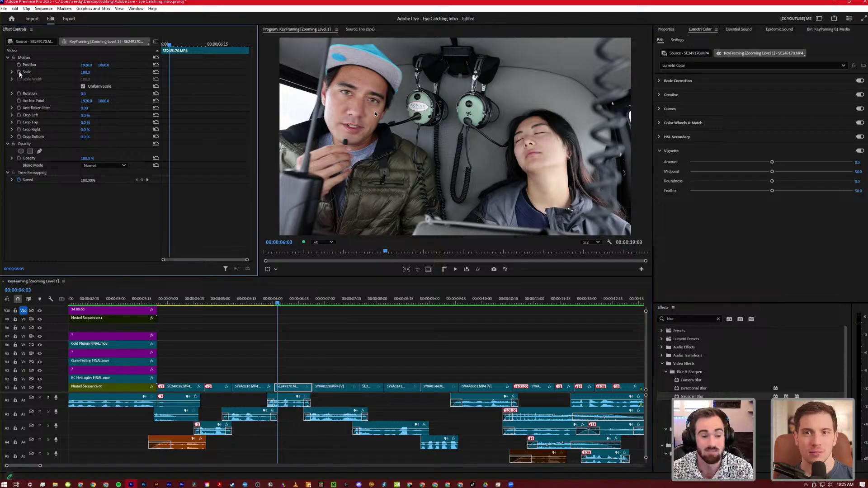
left_click(18, 72)
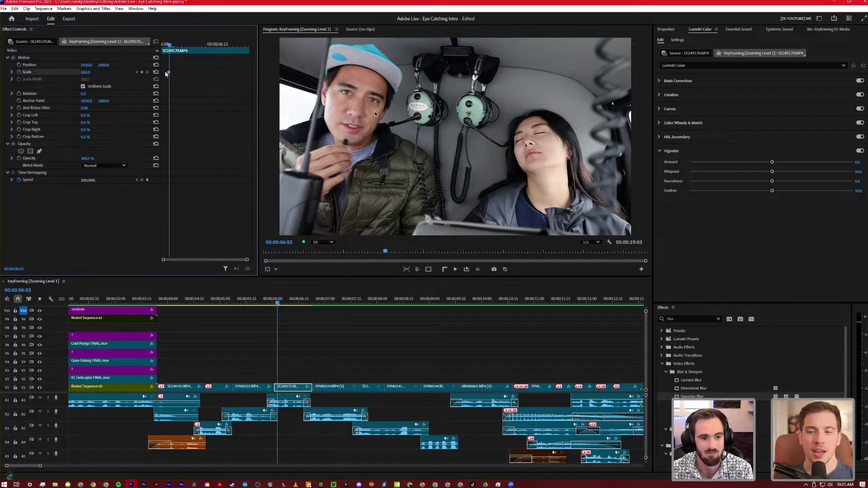
left_click_drag(181, 50, 225, 50)
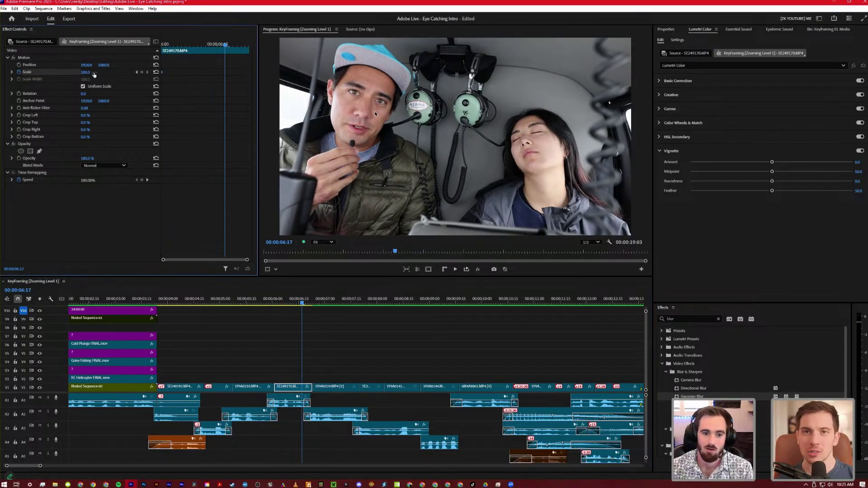
left_click_drag(86, 74, 97, 73)
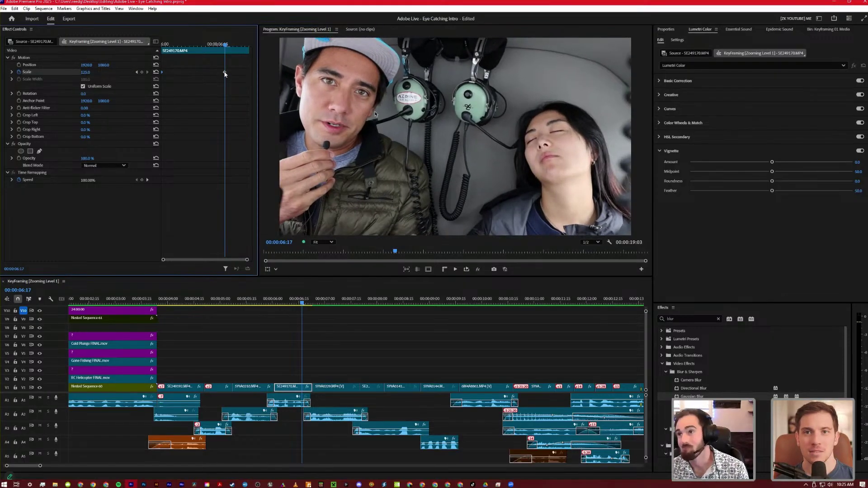
left_click_drag(225, 72, 282, 80)
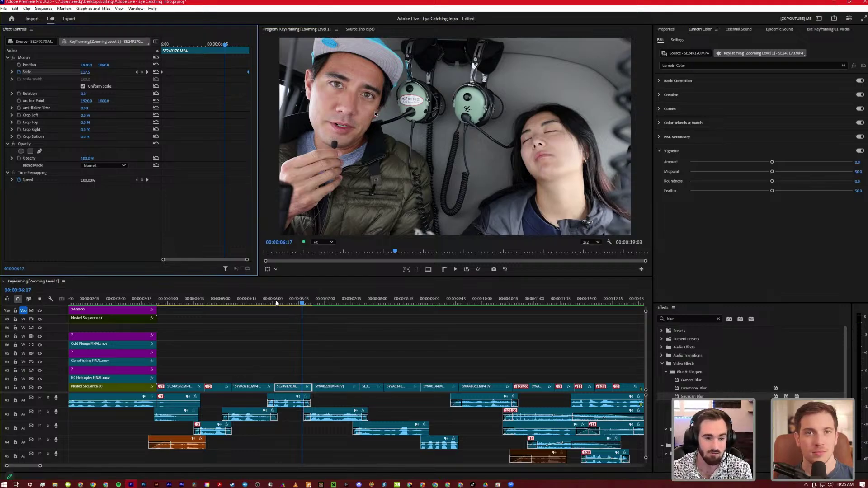
Keyframe the Scale of clip SY9A0229.MP4 from 100 at 00:00:06:23 to about 125 at the clip's end
scroll(294, 395, "down", 3)
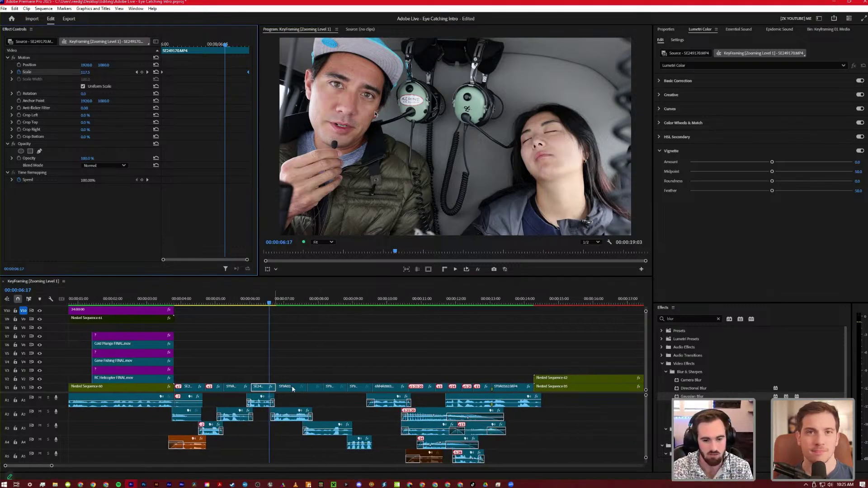
left_click(292, 387)
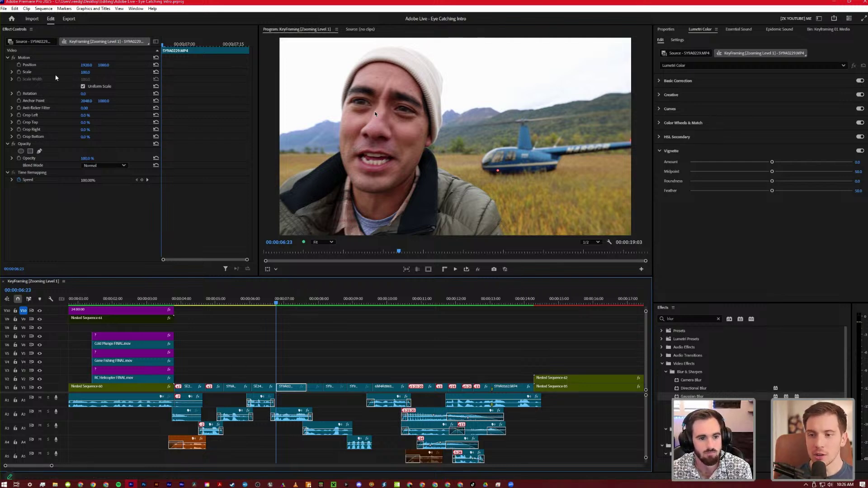
left_click(18, 72)
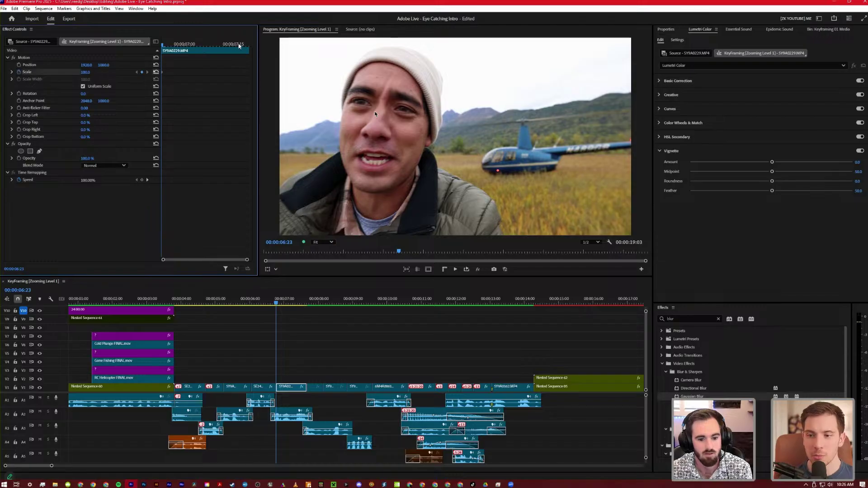
left_click(238, 46)
left_click_drag(85, 72, 172, 109)
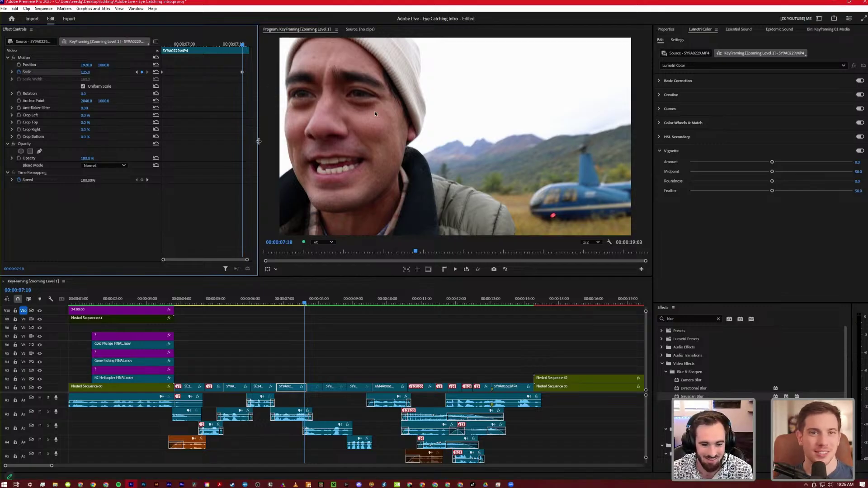
left_click_drag(242, 73, 248, 72)
Disable the sequence's audio clips together and delete the orange SY9A0230.MP4 audio clip on track A5
scroll(253, 385, "down", 2)
left_click_drag(415, 401, 381, 420)
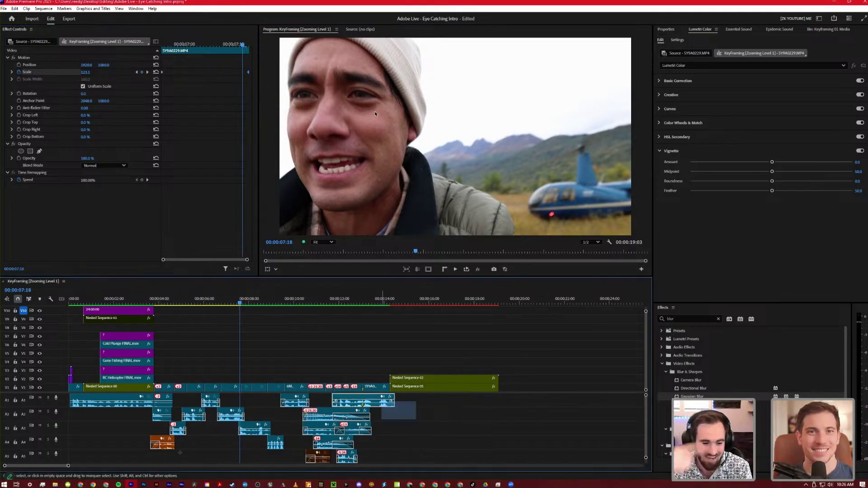
left_click_drag(180, 452, 122, 455)
scroll(242, 441, "down", 2)
left_click_drag(377, 446, 335, 439)
scroll(330, 429, "up", 2)
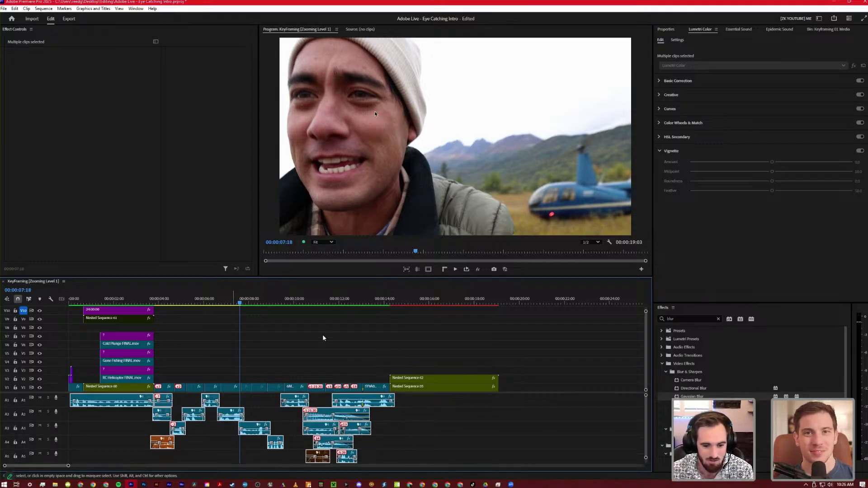
left_click(316, 355)
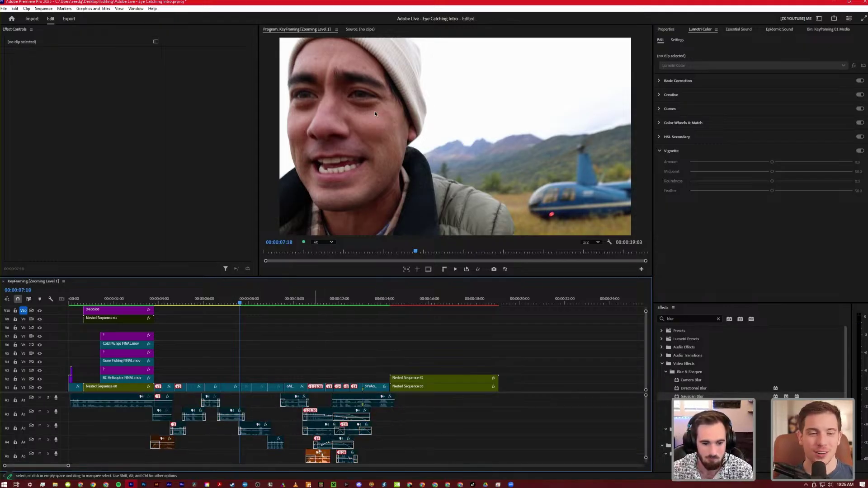
left_click(317, 457)
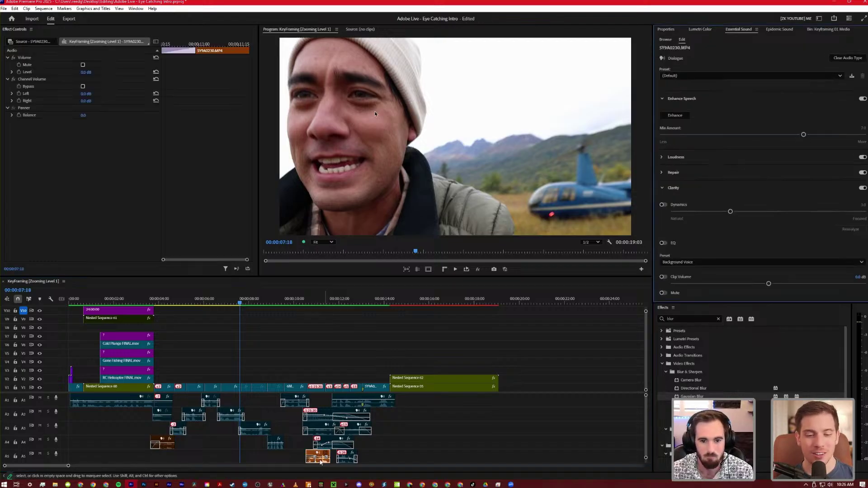
left_click(202, 362)
Increase the final Scale value of clip SY9A0229.MP4 at 00:00:07:07 and put its keyframe back at the clip's end
scroll(202, 361, "up", 1)
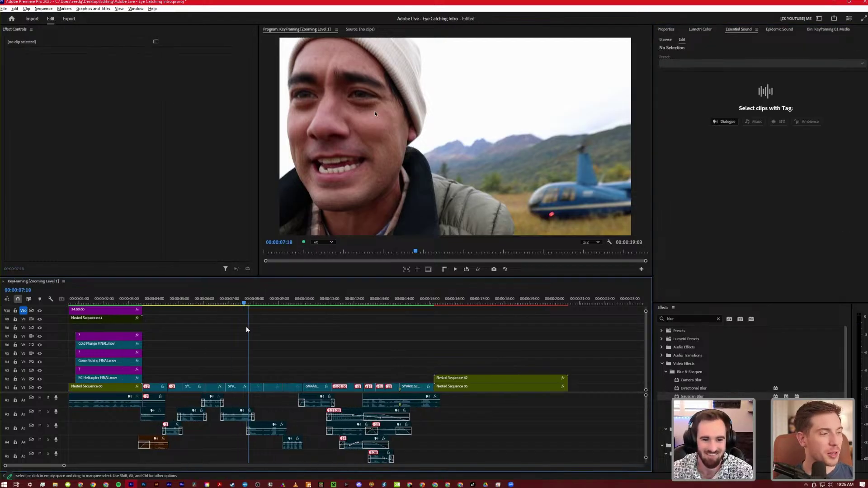
scroll(246, 329, "up", 2)
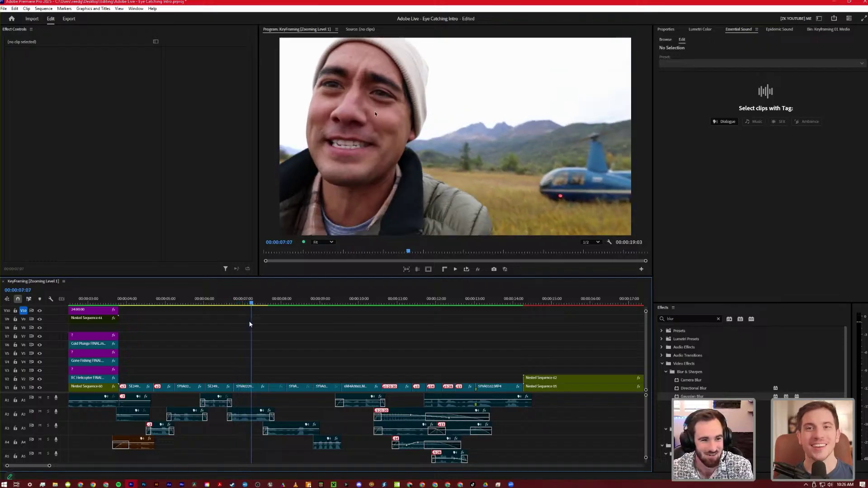
left_click(244, 387)
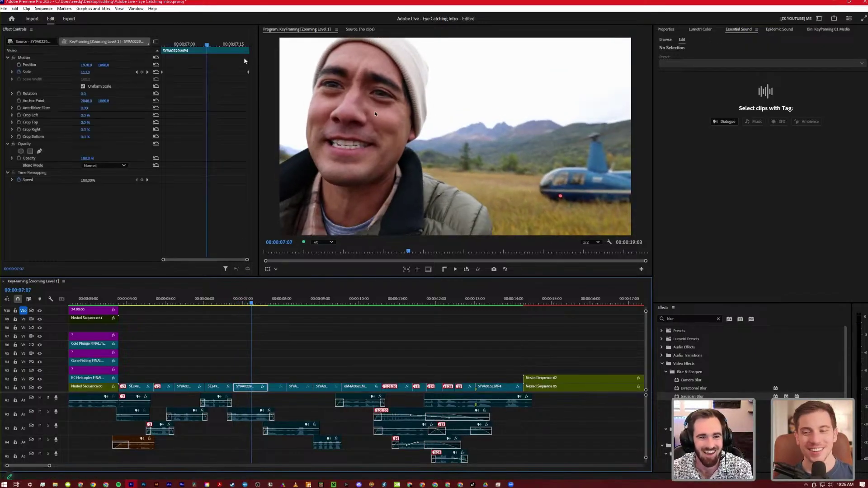
left_click_drag(247, 73, 205, 79)
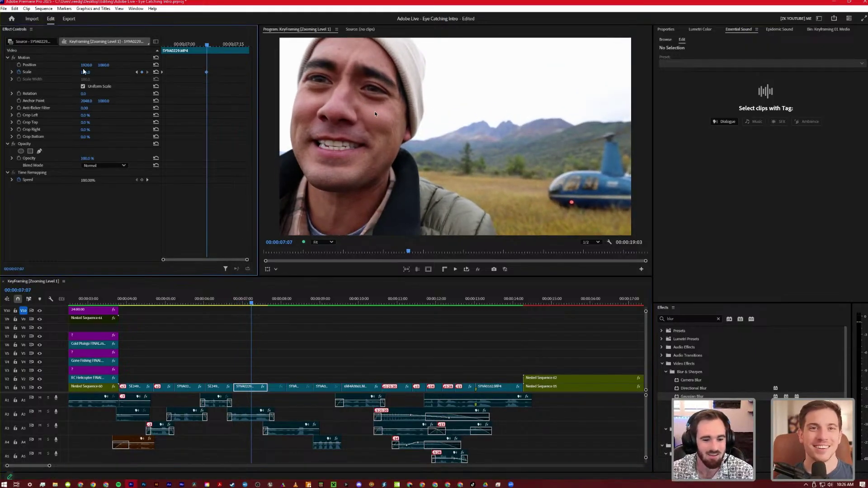
left_click_drag(83, 71, 253, 74)
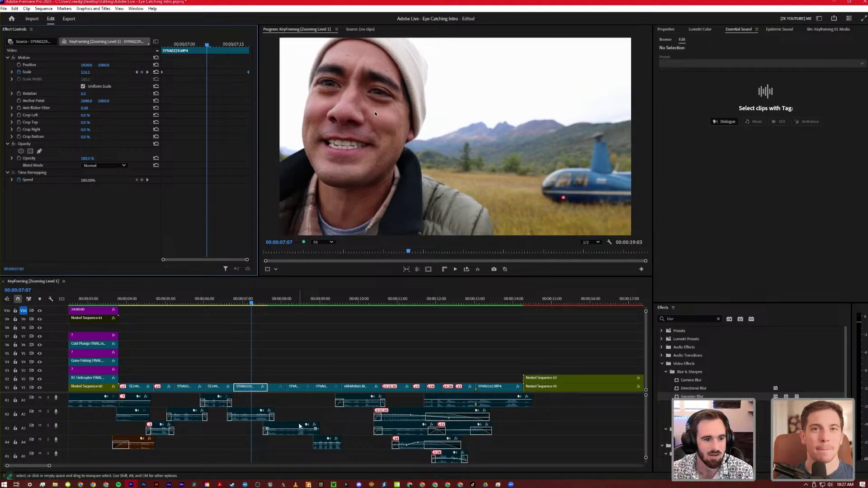
Start a Scale animation at 100 on the short icy-water clip at 00:00:07:25
left_click(274, 307)
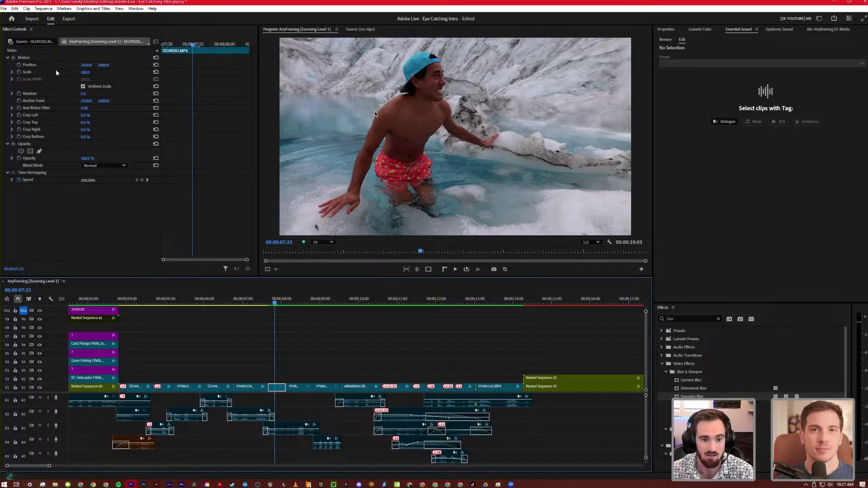
left_click(19, 72)
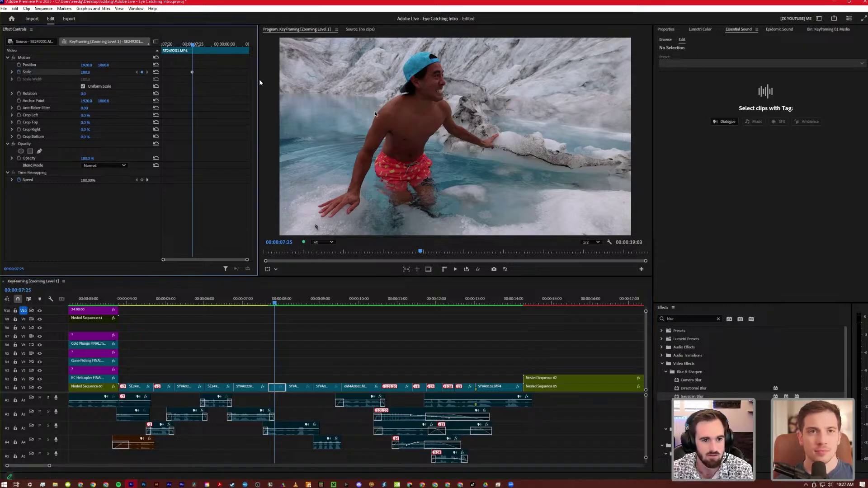
Keyframe the Scale of clip SY9A0141.MP4 from 100 at 00:00:08:04 to a higher value at the clip's end
left_click(289, 303)
left_click(298, 386)
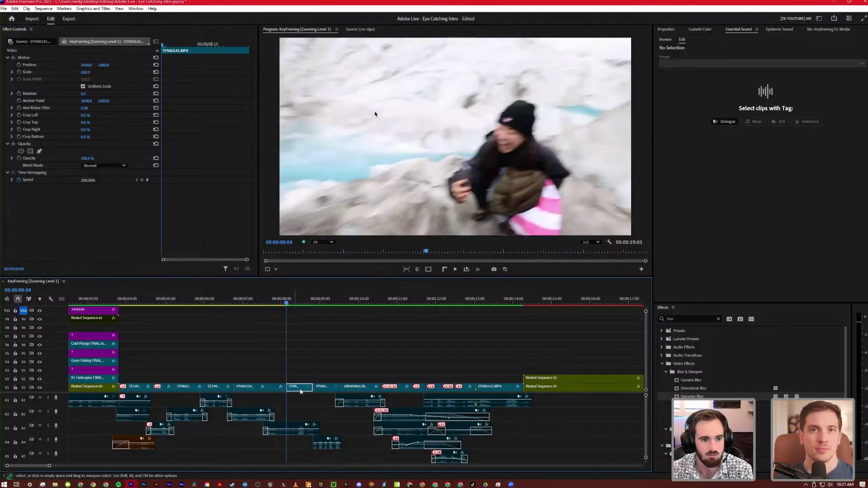
left_click(21, 74)
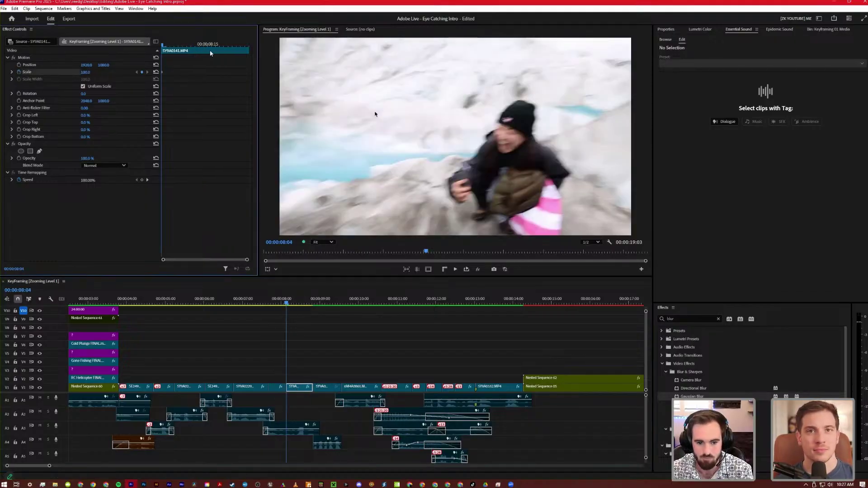
key("space")
key("space")
left_click_drag(85, 72, 165, 81)
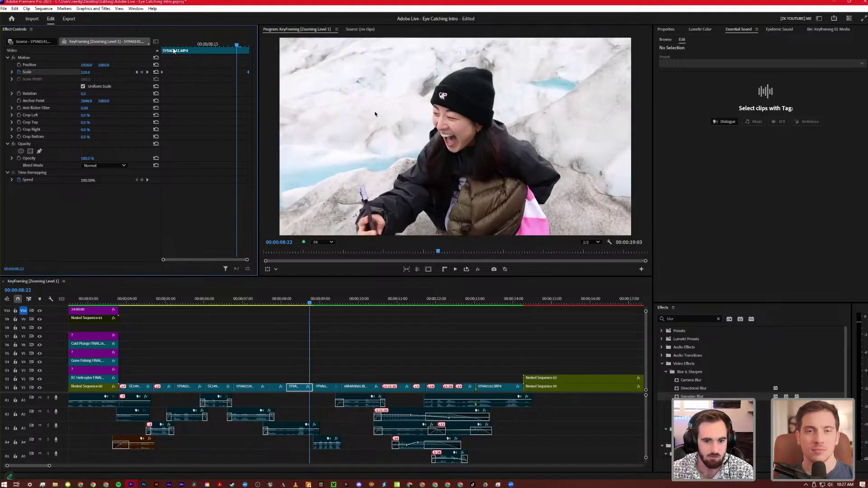
Keyframe the Scale of clip SY9A0144.MP4 from 100 at its start to a higher value at the clip's end, and review the zoom
key("Down")
key("space")
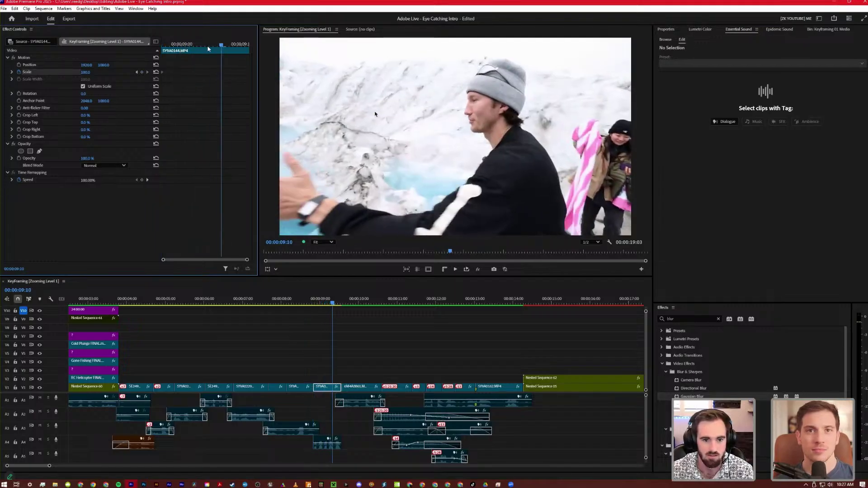
left_click_drag(83, 73, 252, 80)
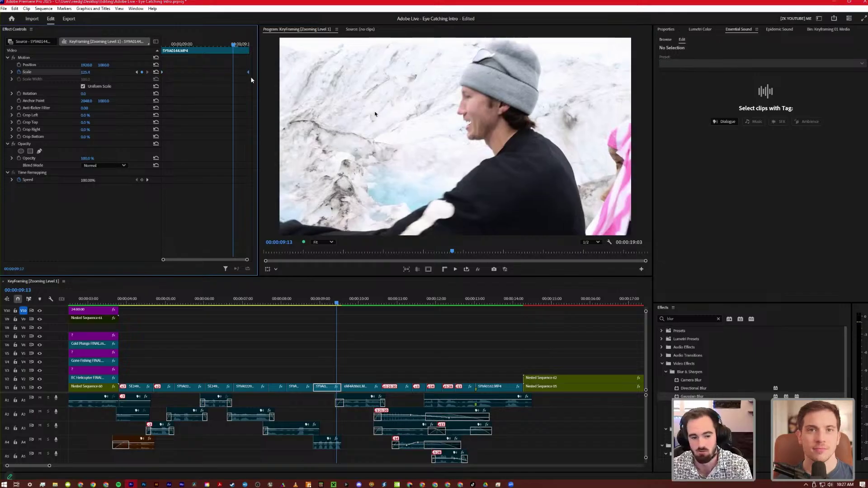
left_click_drag(360, 300, 292, 303)
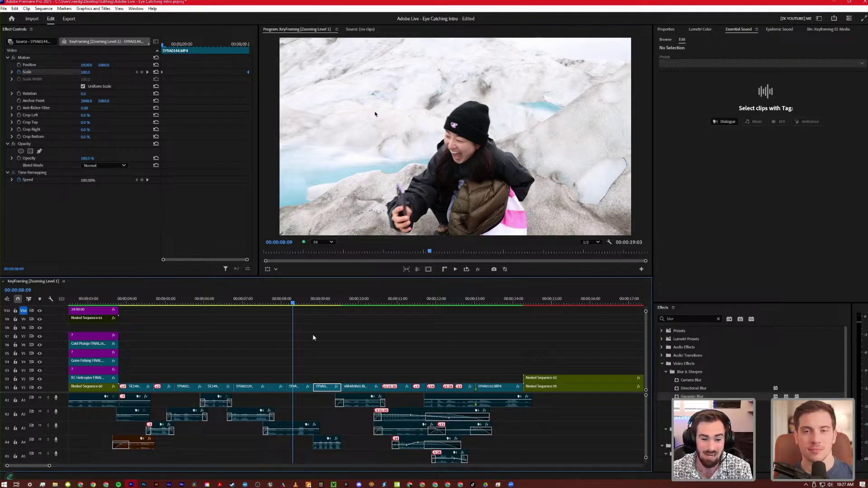
Keyframe a Scale zoom-in on the green-jacket clip at 00:00:09:19, from 100 at its start to a higher value at its end
left_click(343, 299)
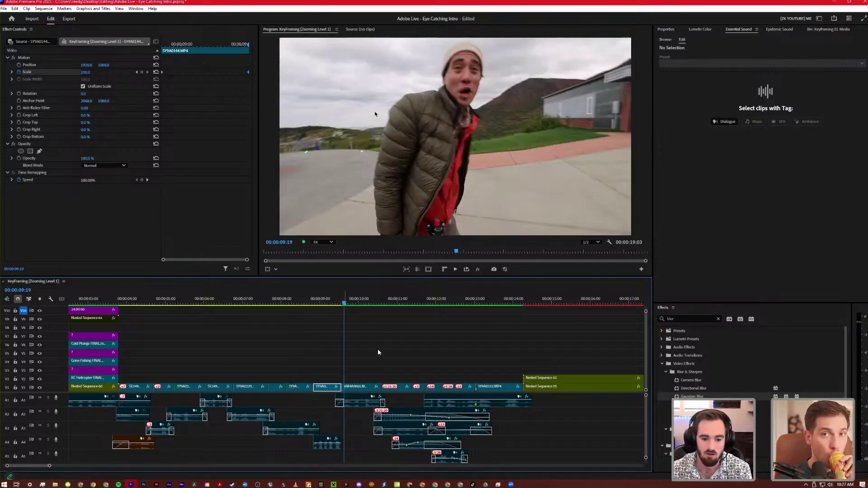
left_click(356, 387)
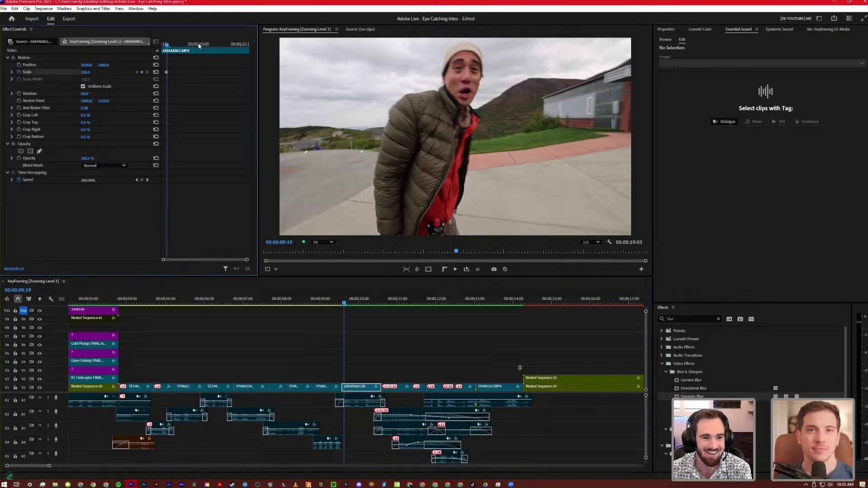
left_click_drag(213, 45, 240, 44)
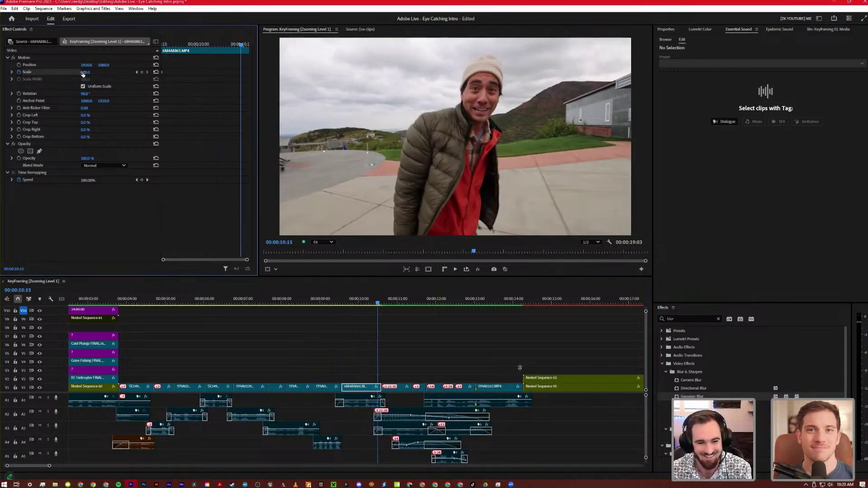
left_click_drag(85, 72, 98, 72)
left_click_drag(240, 72, 248, 72)
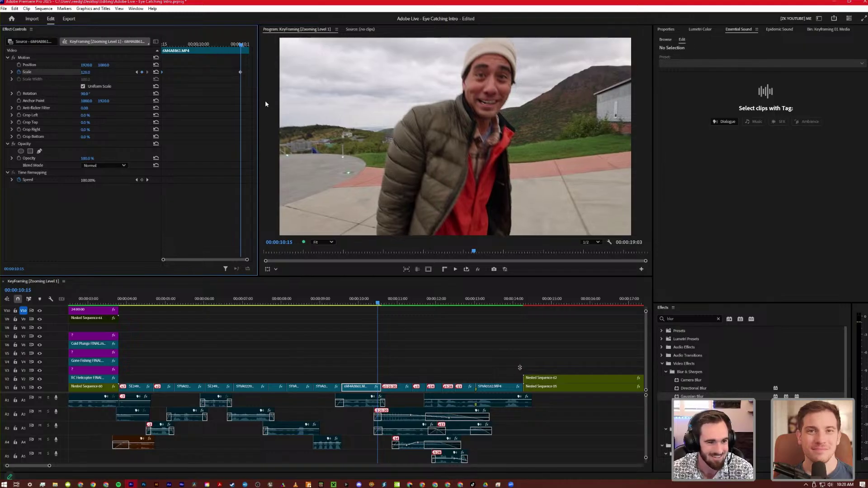
Keyframe the Scale of helicopter clip SY9A0231.MP4 from 100 at its start to 147 at its end
left_click(383, 300)
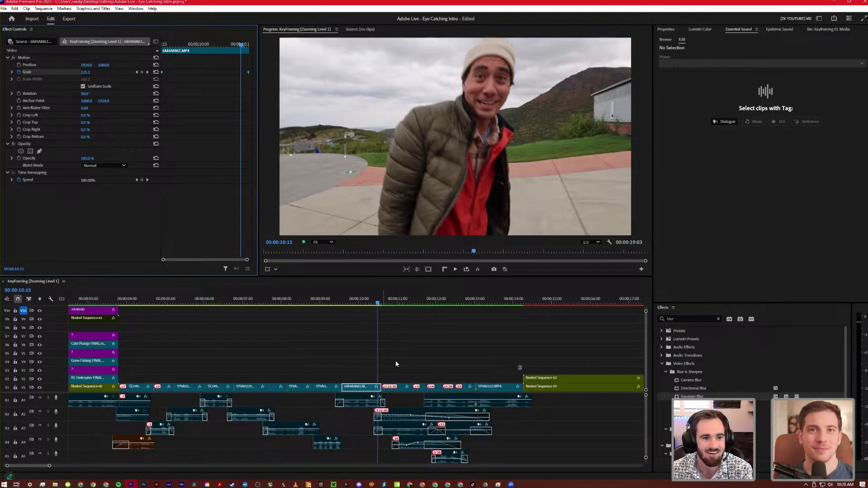
left_click(396, 387)
left_click(18, 72)
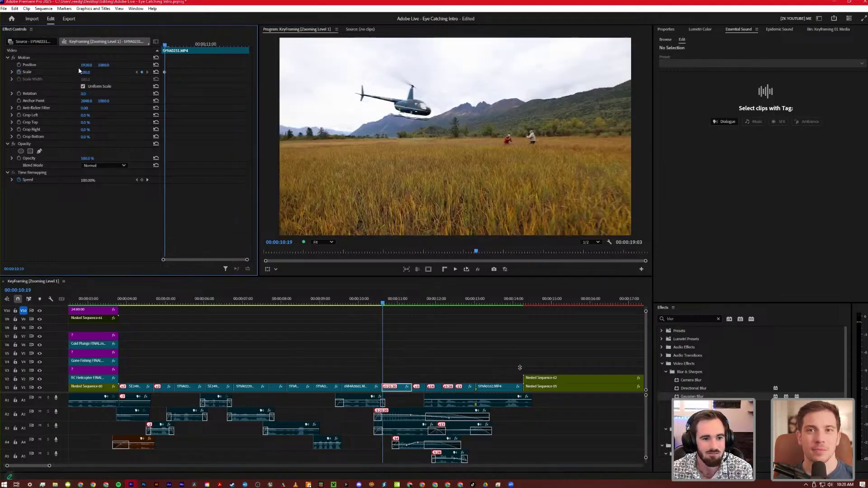
left_click_drag(165, 44, 228, 49)
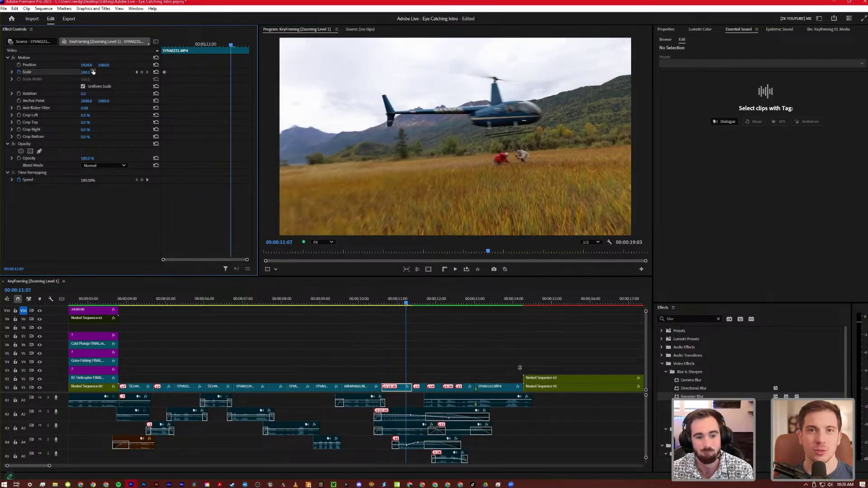
left_click_drag(93, 72, 166, 74)
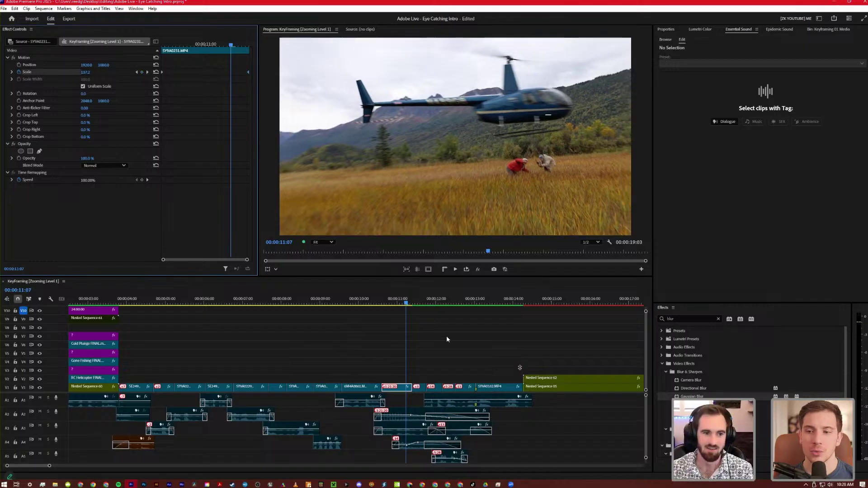
Keyframe a Scale zoom-out on clip SY9A0228.MP4, from an enlarged value at 00:00:11:12 to its original scale at the clip's end
scroll(443, 332, "up", 2)
left_click(393, 302)
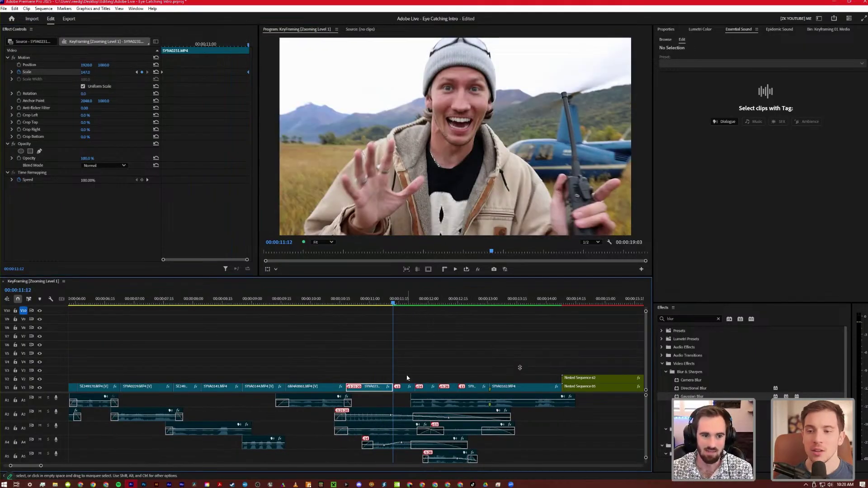
left_click(19, 72)
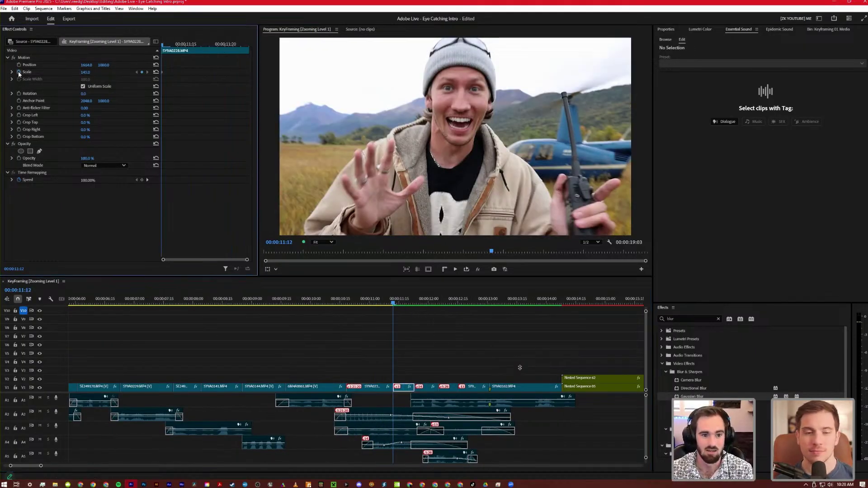
left_click_drag(164, 54, 241, 54)
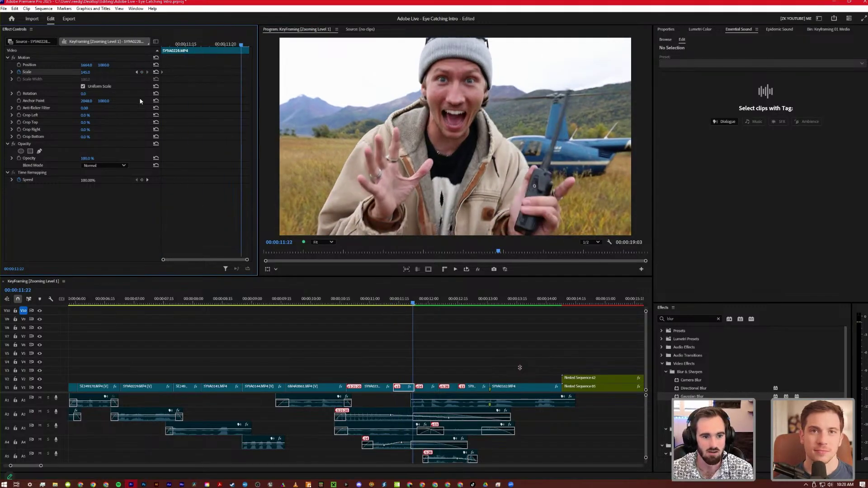
left_click_drag(90, 74, 102, 77)
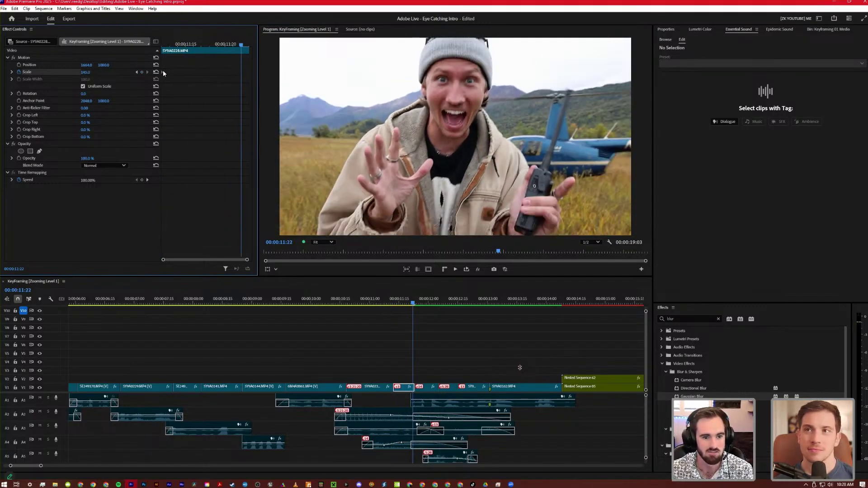
left_click(137, 72)
left_click(156, 72)
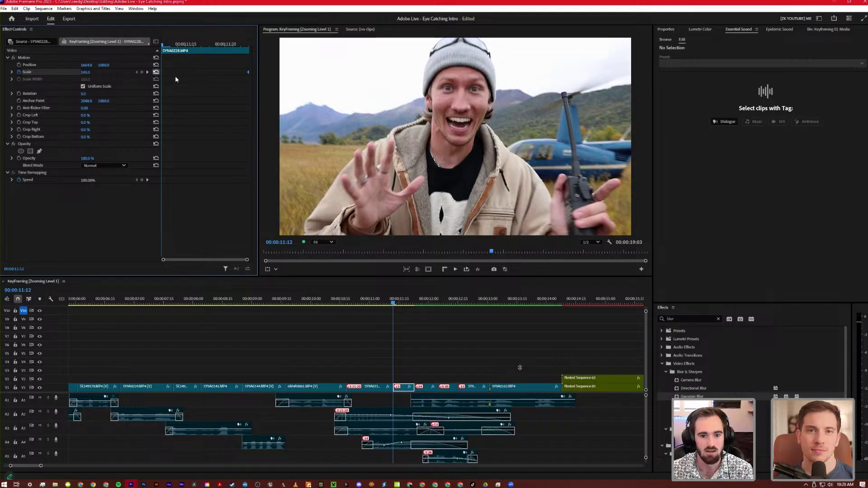
left_click_drag(84, 72, 132, 77)
left_click_drag(173, 44, 225, 57)
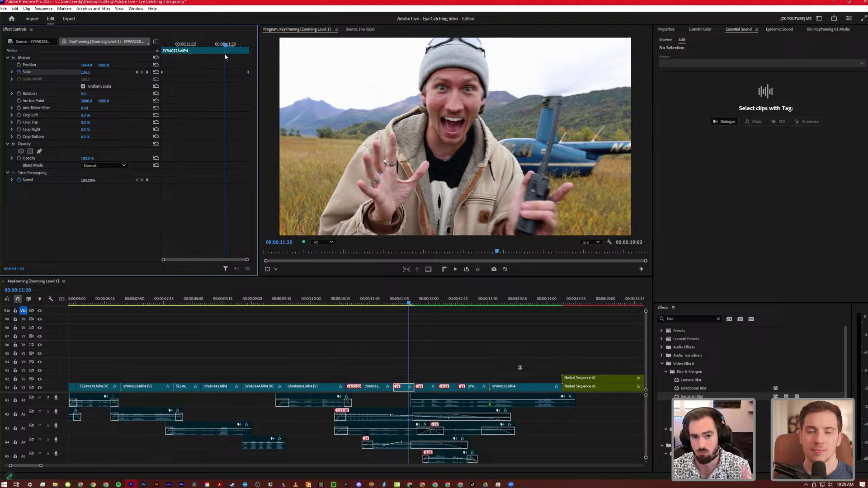
Keyframe the Scale of the indoor brick-wall clip from 200 at 00:00:11:23 to a higher value at the clip's end
left_click(416, 302)
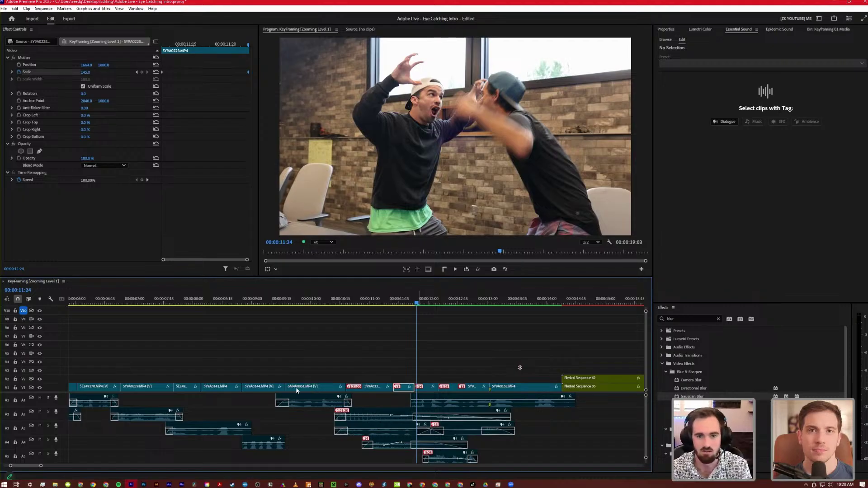
key("minus")
key("equal")
key("d")
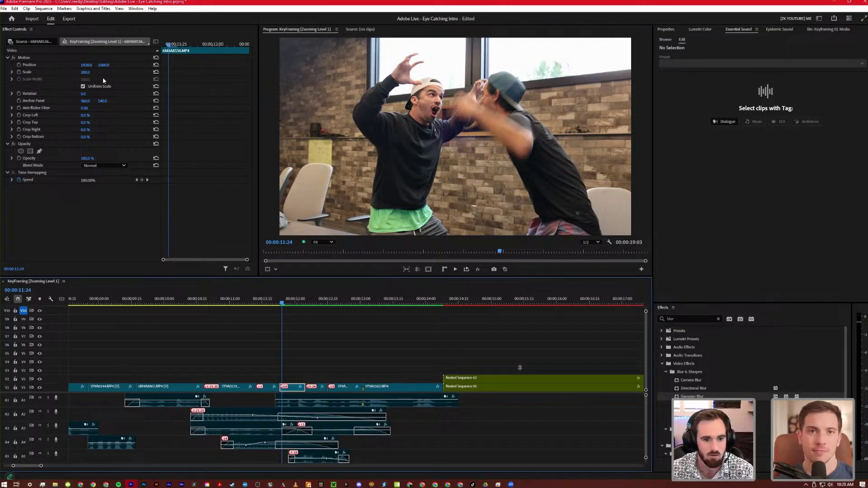
left_click(157, 45)
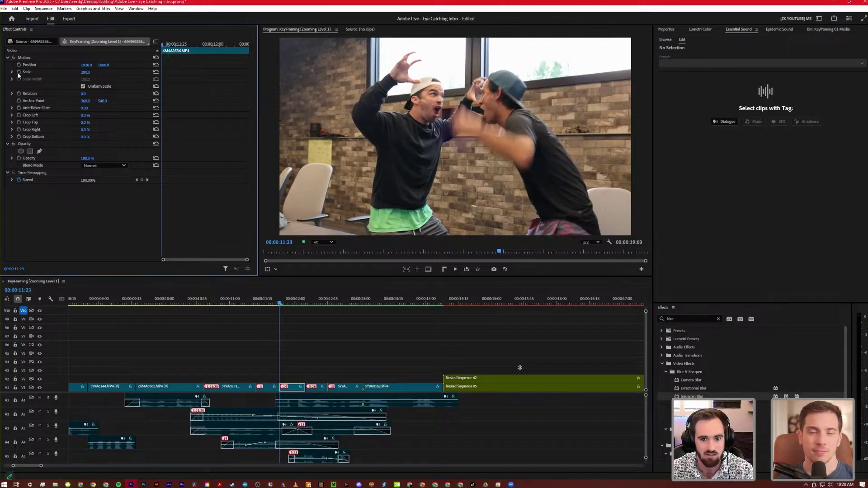
key("shift+Right")
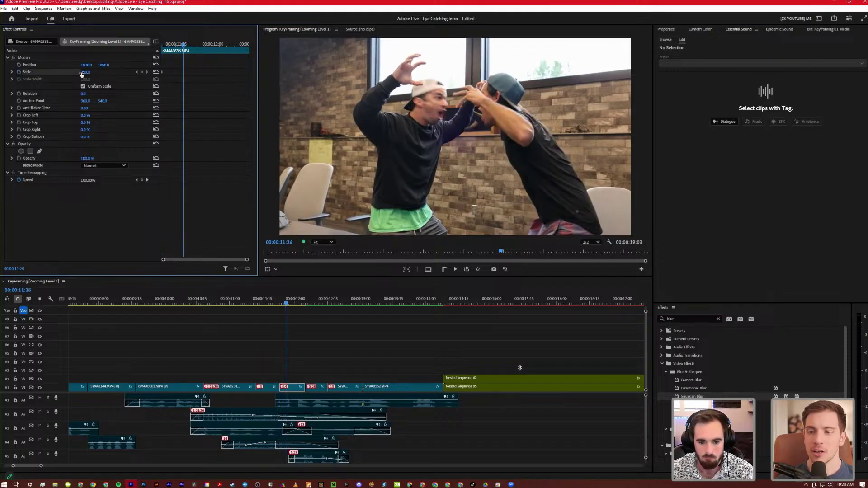
left_click_drag(85, 72, 271, 74)
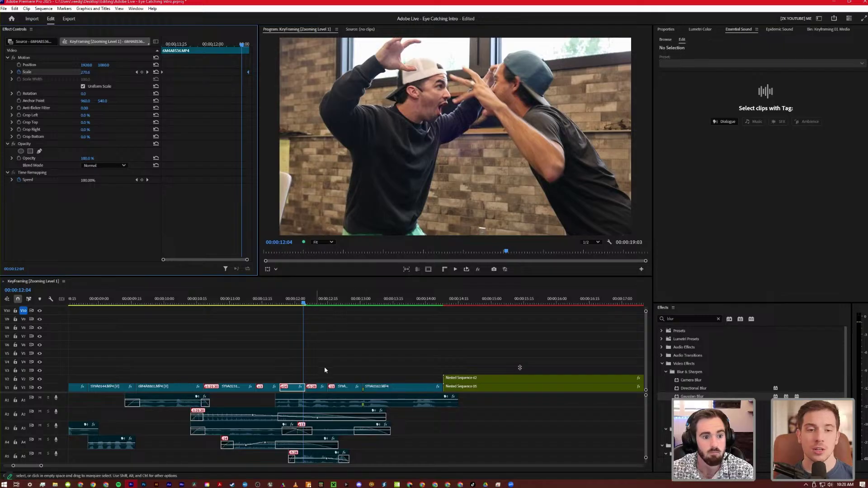
Keyframe the Scale of clip SY9A0137.MP4 from 100 at its start to a higher value at its end
key("shift+Right")
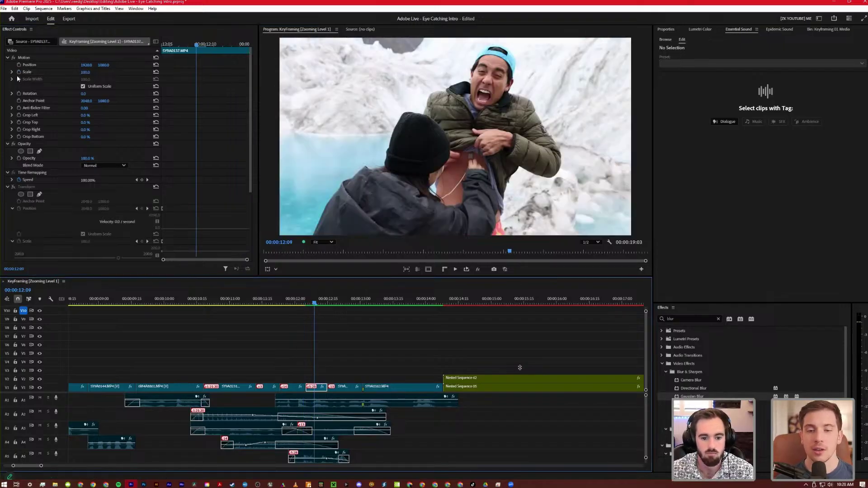
left_click(18, 72)
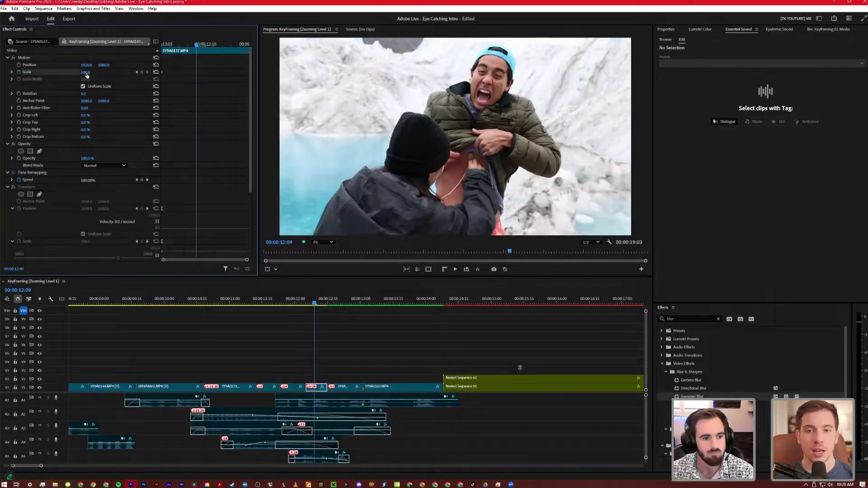
left_click_drag(87, 75, 306, 242)
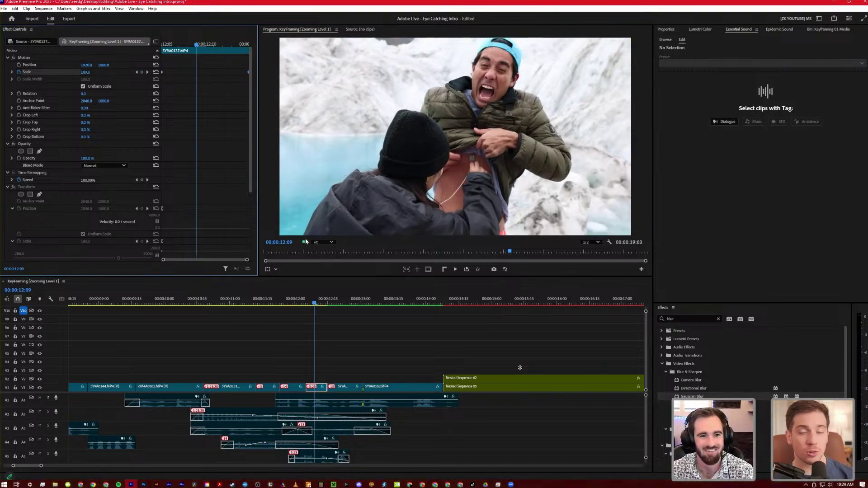
Keyframe Scale from 100 to 212 together with Position on the towel clip at 00:00:12:18, centring the man and ending the move at the clip's end
left_click_drag(328, 299, 334, 302)
left_click(344, 387)
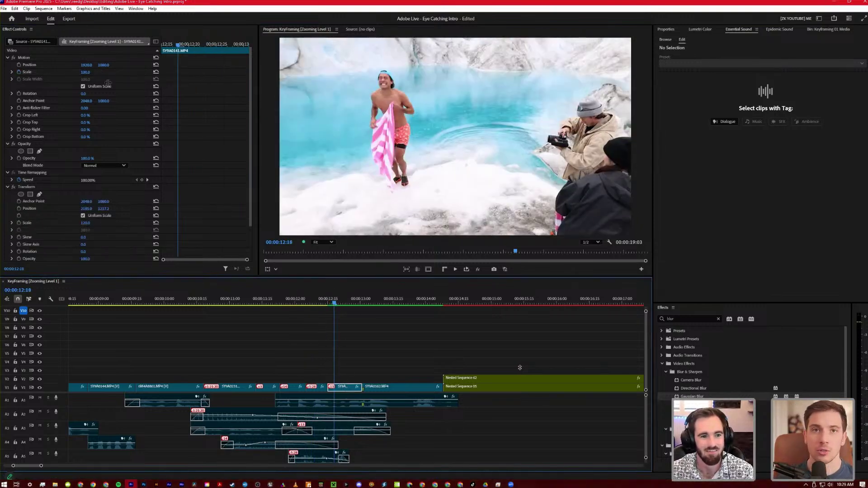
left_click(18, 72)
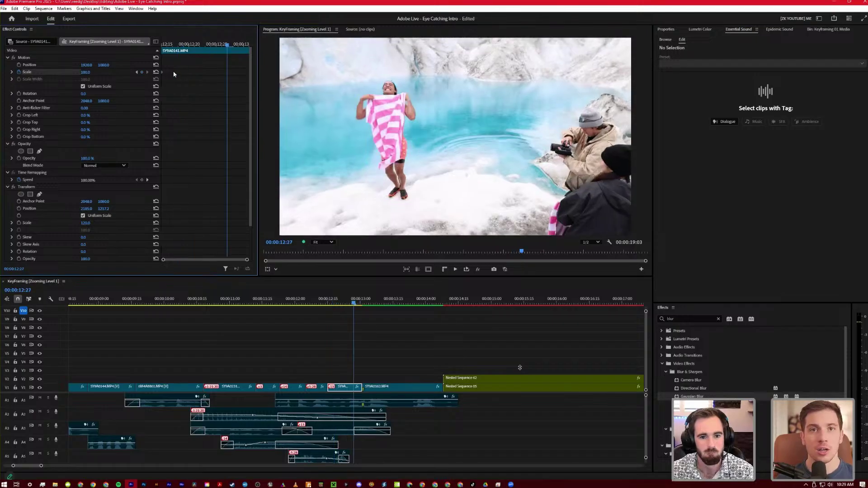
left_click(232, 43)
left_click_drag(86, 72, 182, 64)
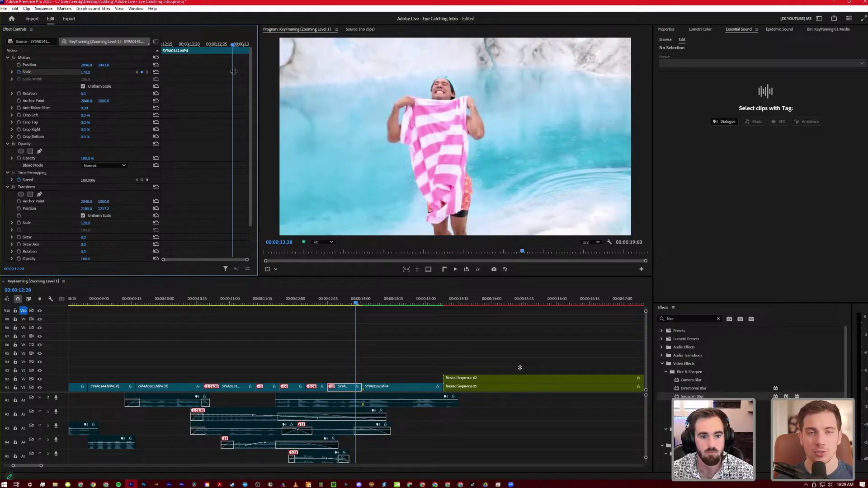
left_click_drag(234, 70, 105, 73)
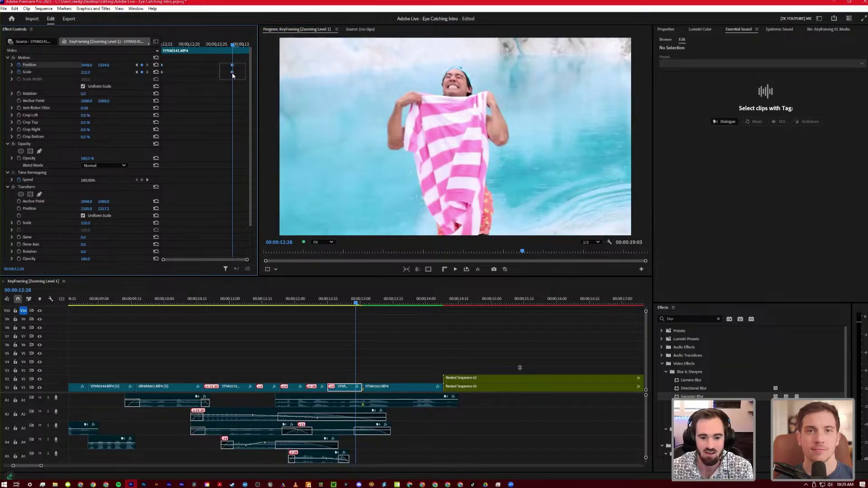
left_click_drag(233, 75, 248, 76)
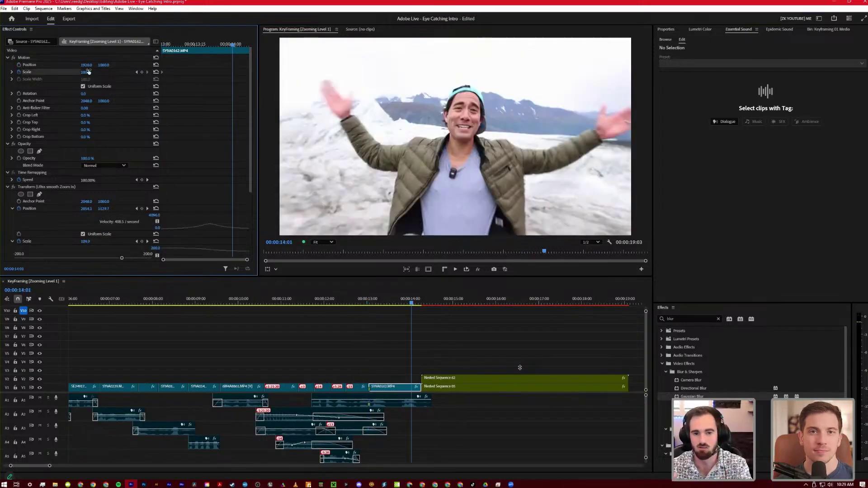
Play back the KeyFraming [Zooming Level 1] sequence from the game-cover section through the montage to review the zooms
key("minus")
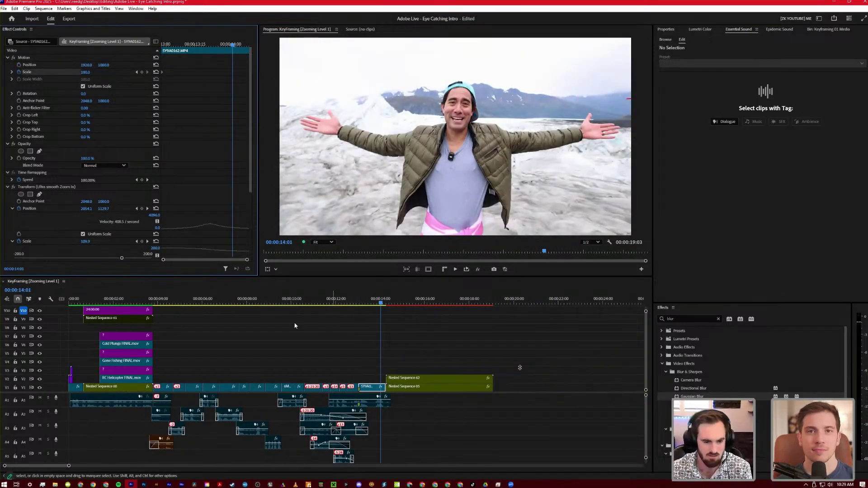
left_click_drag(186, 300, 154, 301)
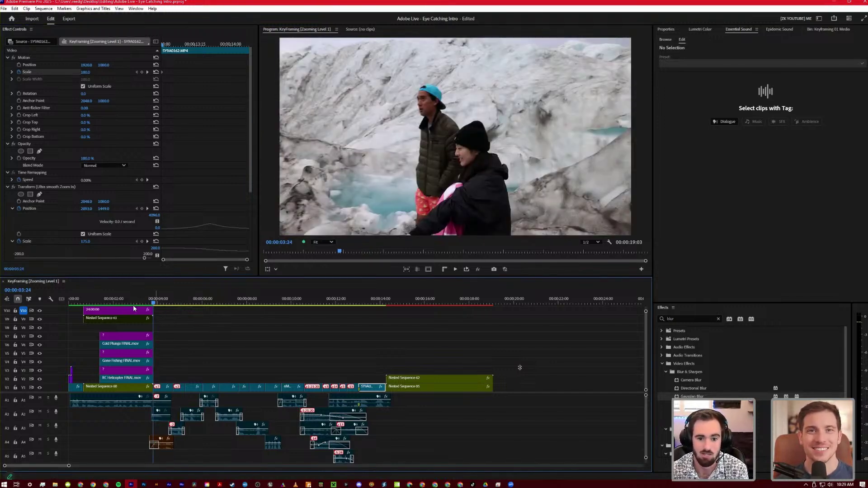
left_click_drag(143, 302, 99, 302)
key("space")
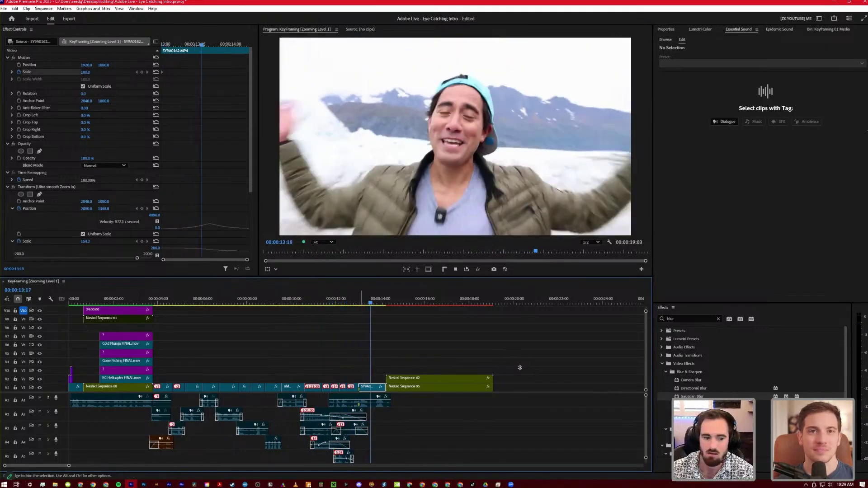
key("space")
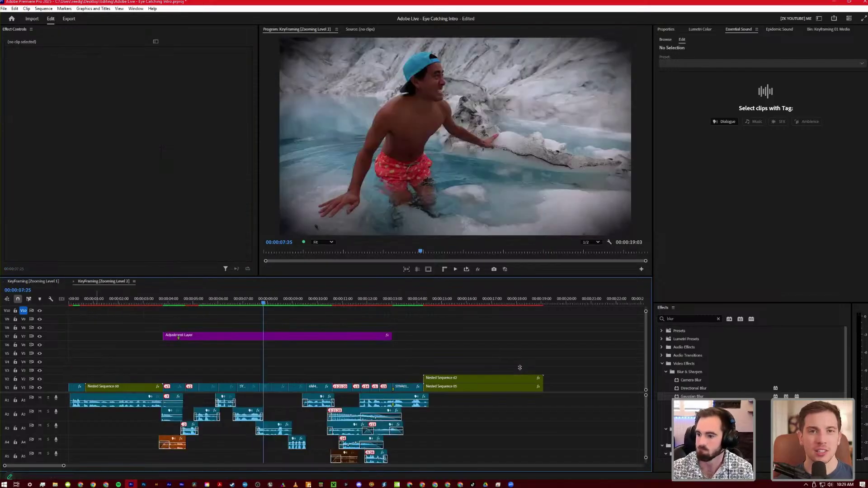
Close the KeyFraming [Zooming Level 2] sequence in the timeline
key("ctrl+w")
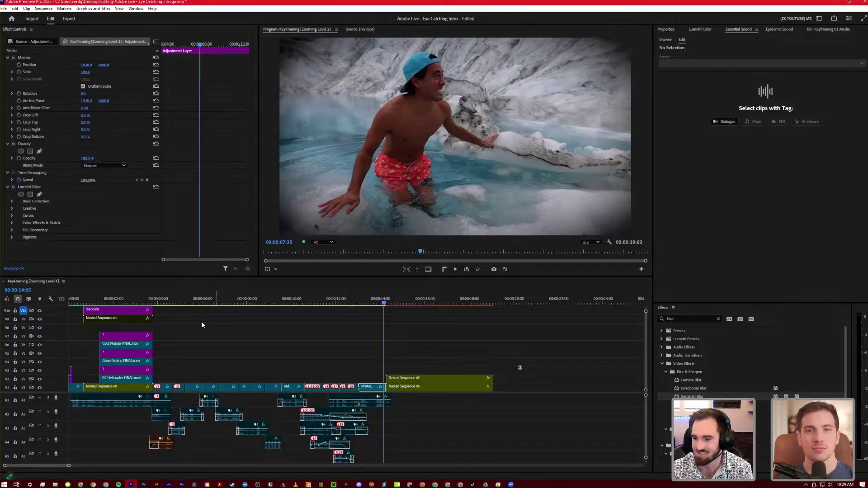
Place the vignette adjustment layer on track V6 over the montage clips, starting where the question-mark card section ends, and play part of it
left_click(174, 302)
mouse_move(157, 302)
left_mouse_down()
mouse_move(172, 304)
mouse_move(159, 304)
left_mouse_up()
key("ctrl+shift+a")
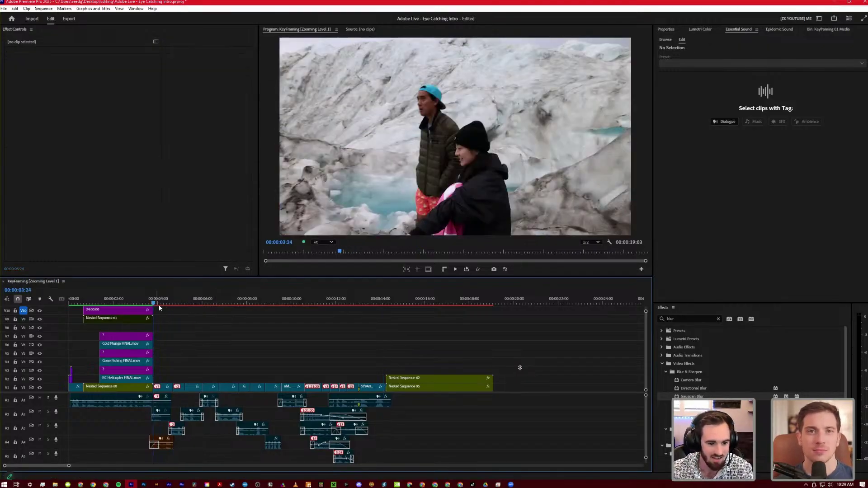
key("Down")
key("Up")
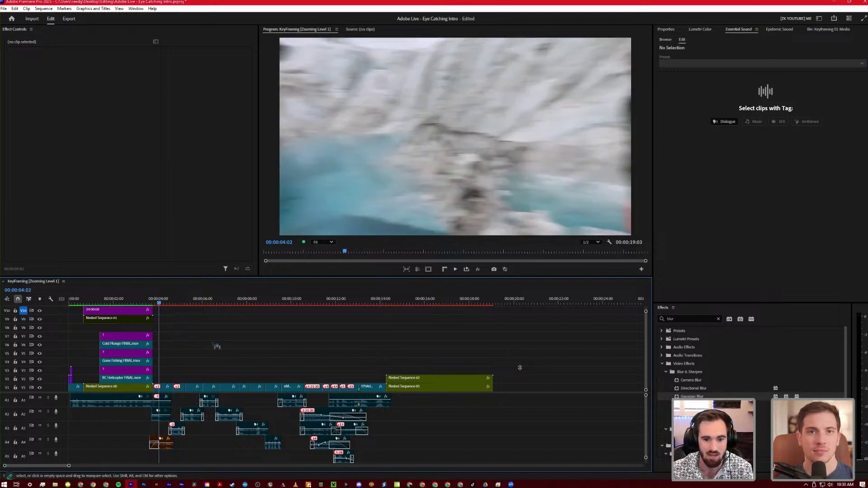
left_click_drag(203, 346, 183, 346)
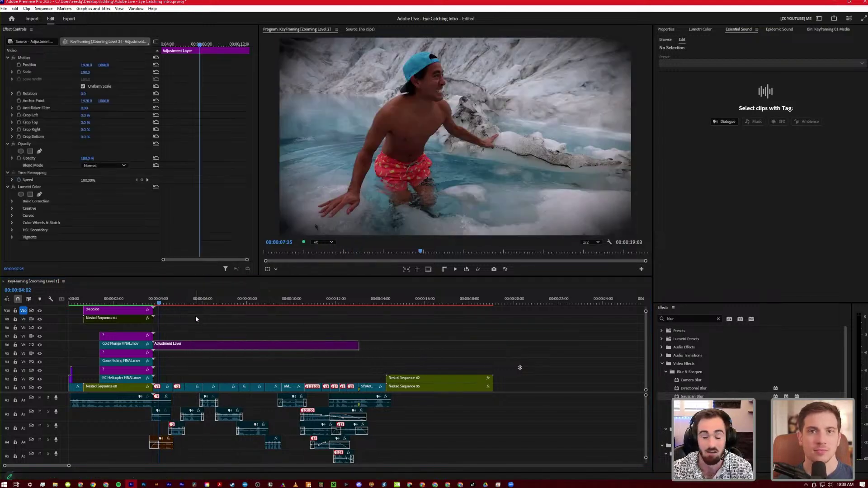
left_click(201, 304)
key("space")
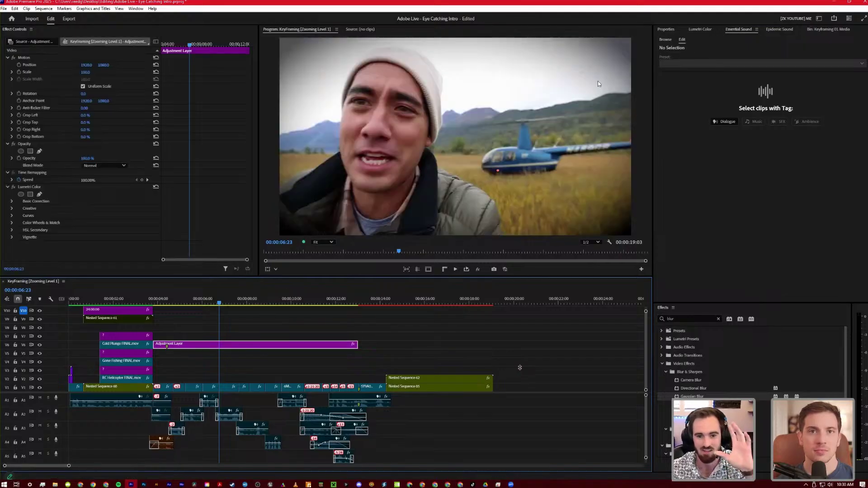
Reset the adjustment layer's Lumetri vignette Amount to 0 and return it to its negative limit to compare the look on the montage
left_click(700, 29)
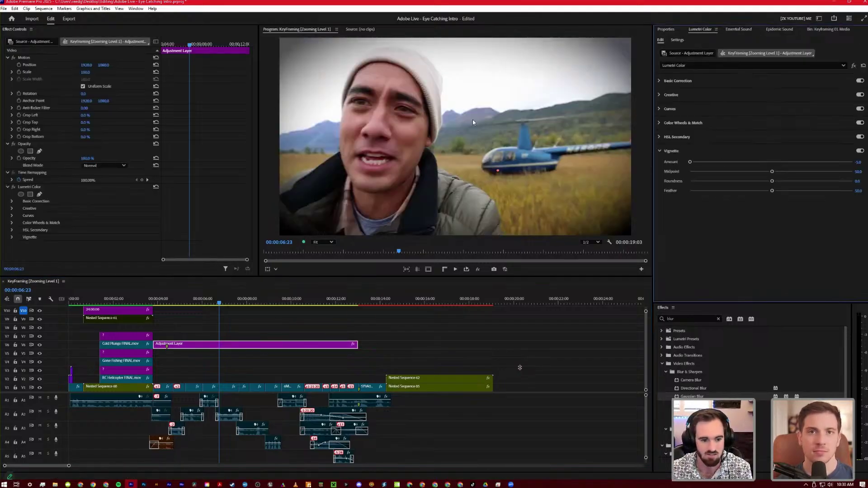
double_click(690, 163)
left_click_drag(334, 366, 311, 347)
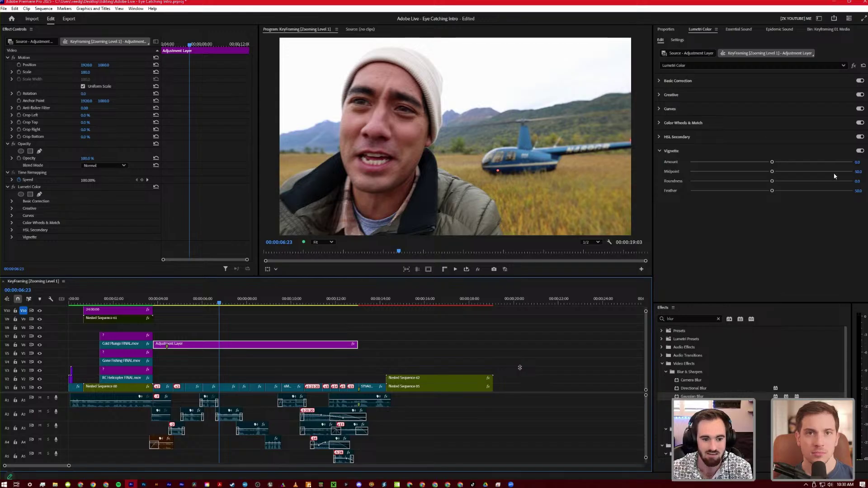
left_click_drag(862, 163, 858, 162)
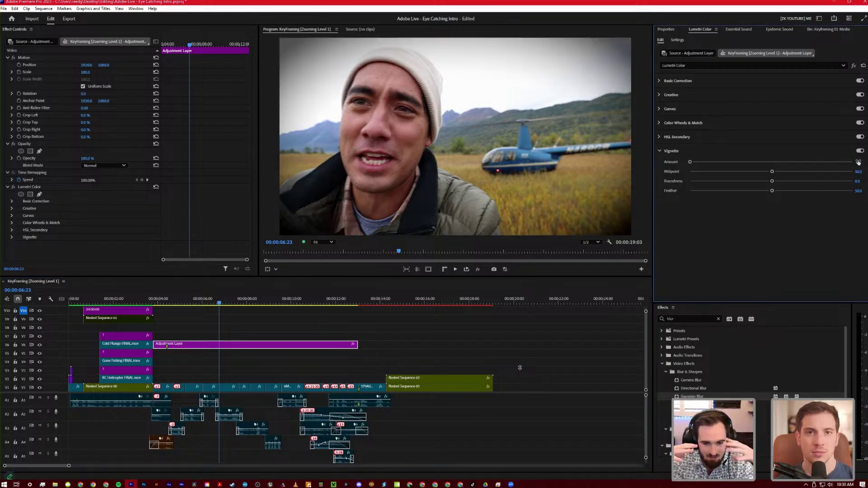
left_click_drag(186, 302, 205, 319)
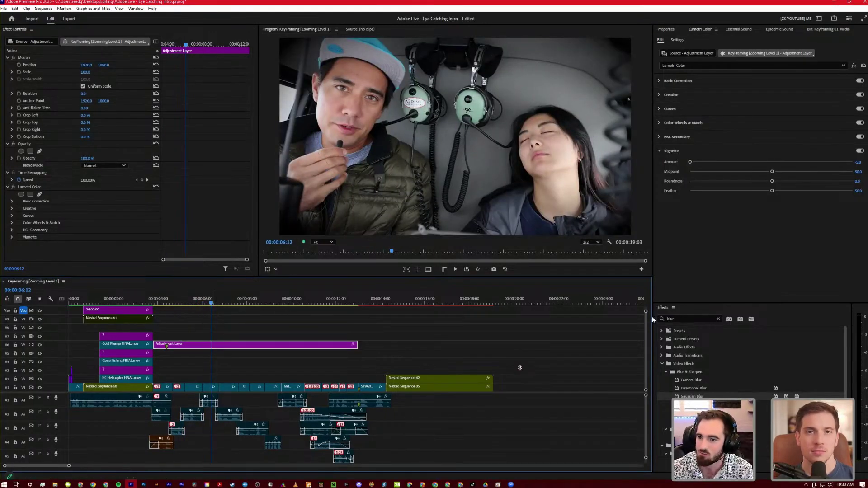
left_click_drag(212, 302, 283, 302)
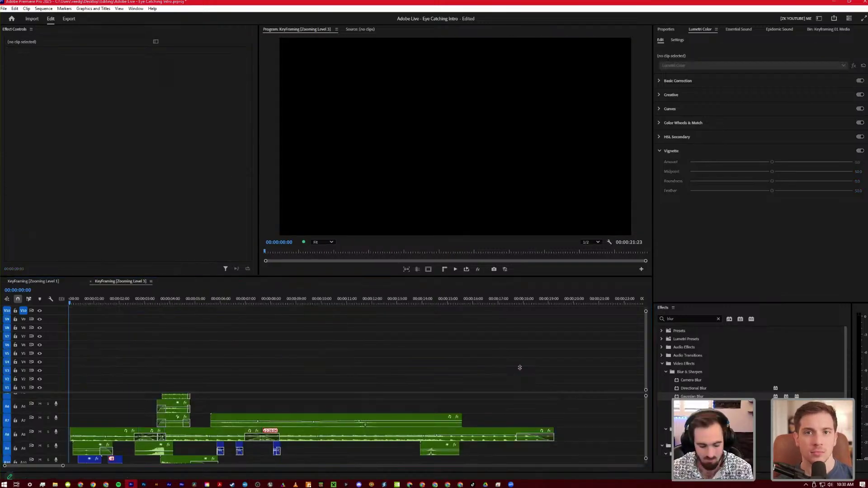
Close the KeyFraming [Zooming Level 3] sequence and go to the start of KeyFraming [Zooming Level 1]
key("ctrl+w")
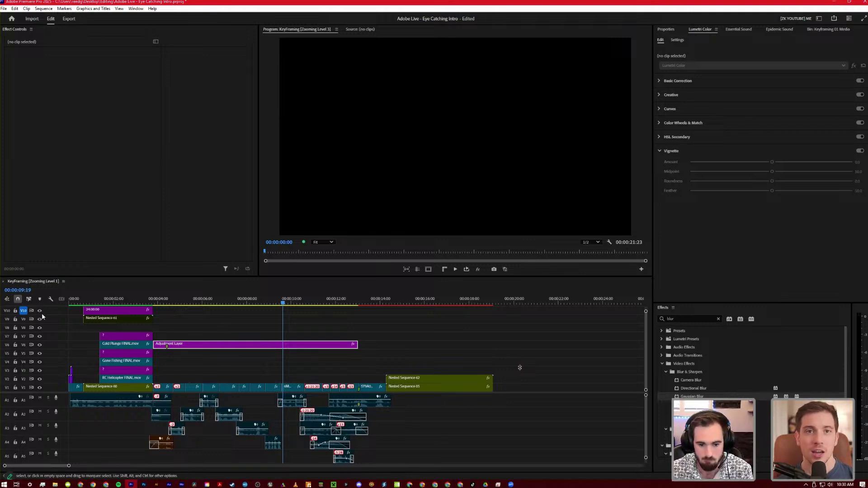
left_click_drag(72, 319, 128, 411)
left_click(128, 445)
key("Home")
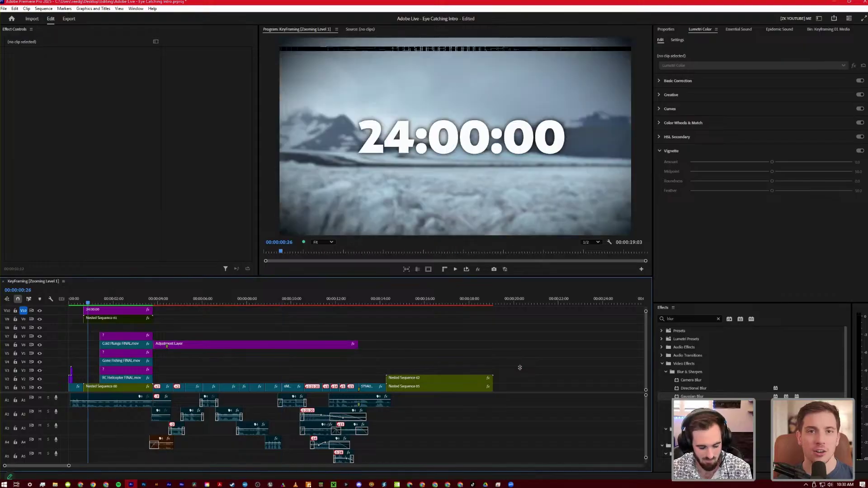
Paste the copied music and sound effect clips onto audio track A7 and the tracks below it, from the sequence start
left_click_drag(410, 421, 438, 420)
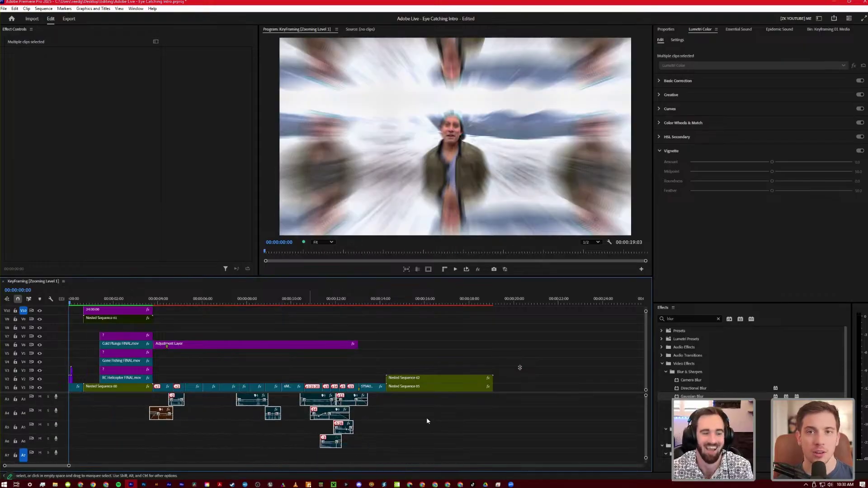
scroll(65, 398, "down", 2)
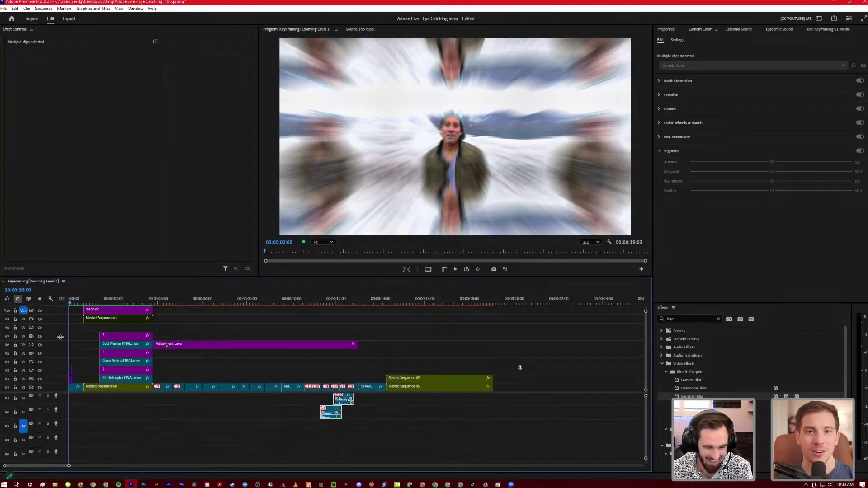
scroll(133, 381, "down", 3)
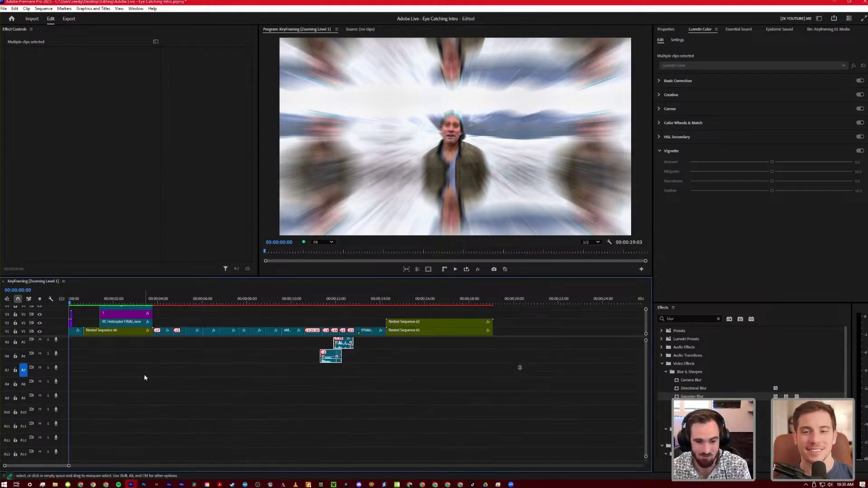
left_click(121, 378)
scroll(121, 378, "up", 3)
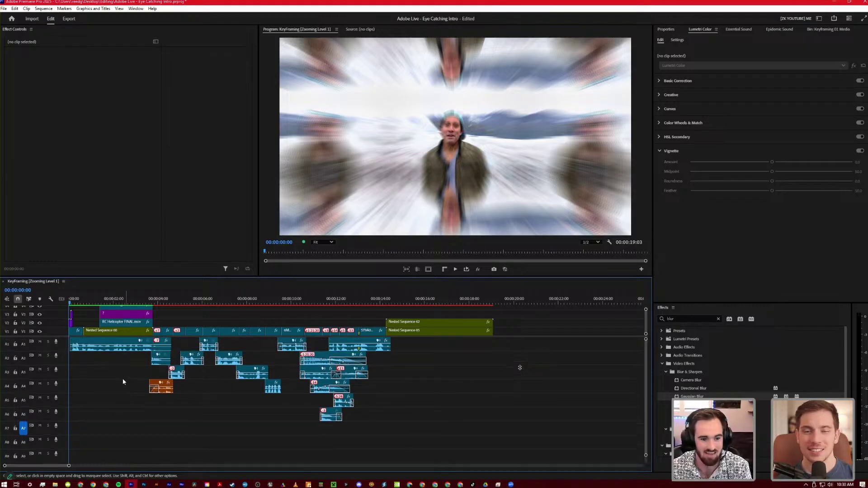
key("ctrl+v")
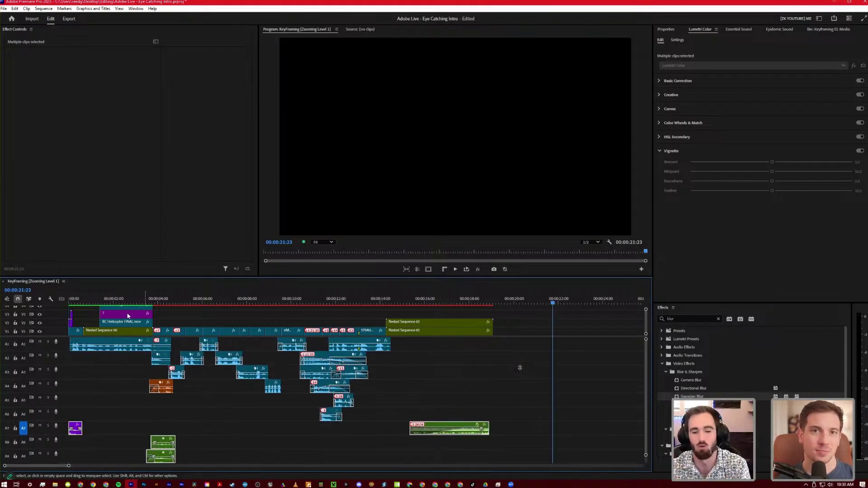
Play the sequence from its start, and replay it from about 00:00:03:19 through the title to review the zooms with sound
left_click_drag(153, 300, 61, 314)
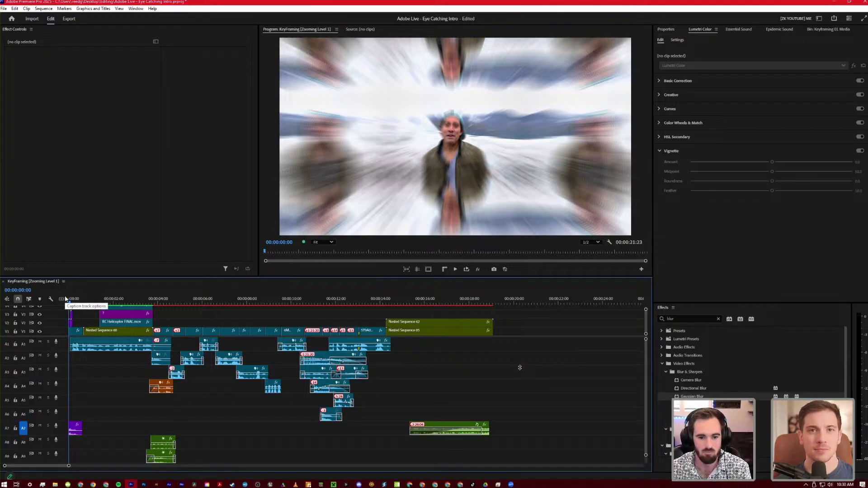
key("space")
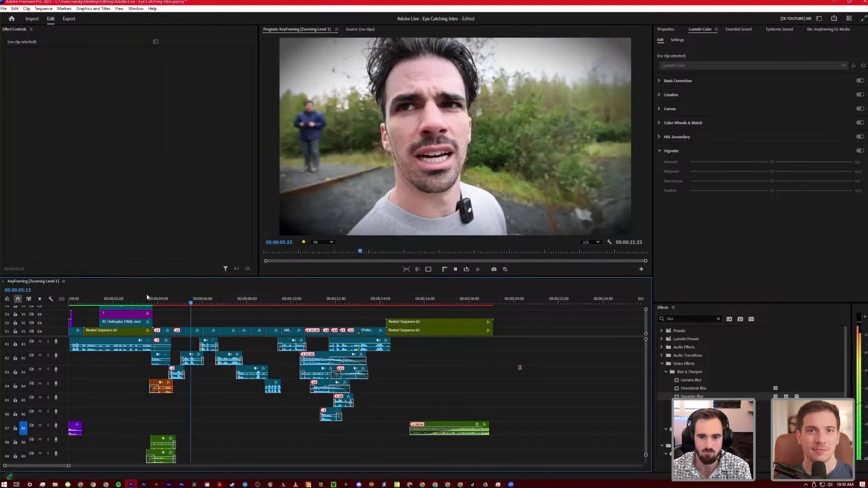
left_click(146, 297)
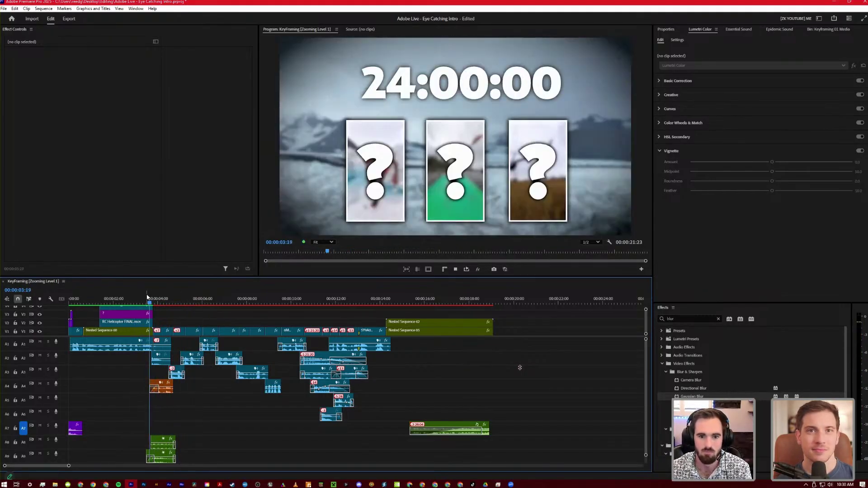
key("space")
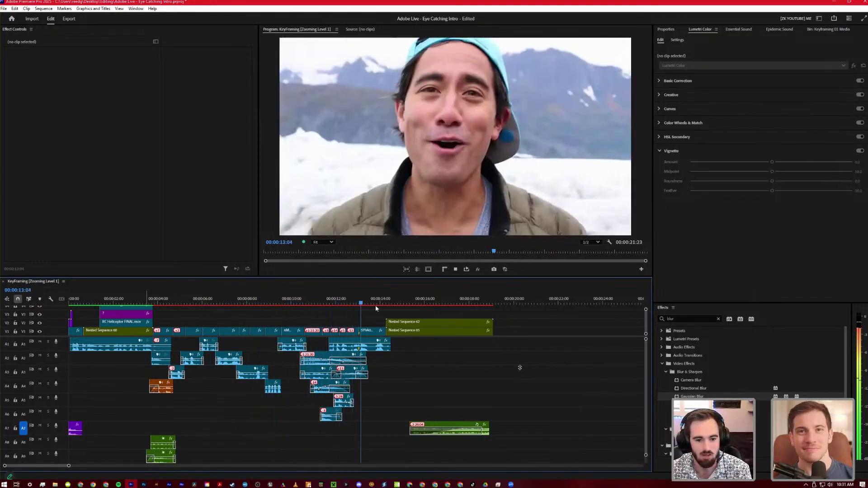
key("space")
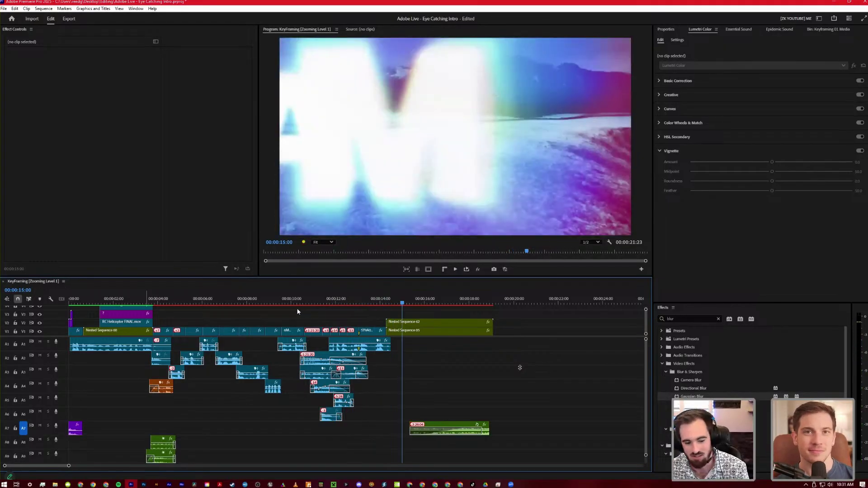
scroll(353, 115, "up", 15)
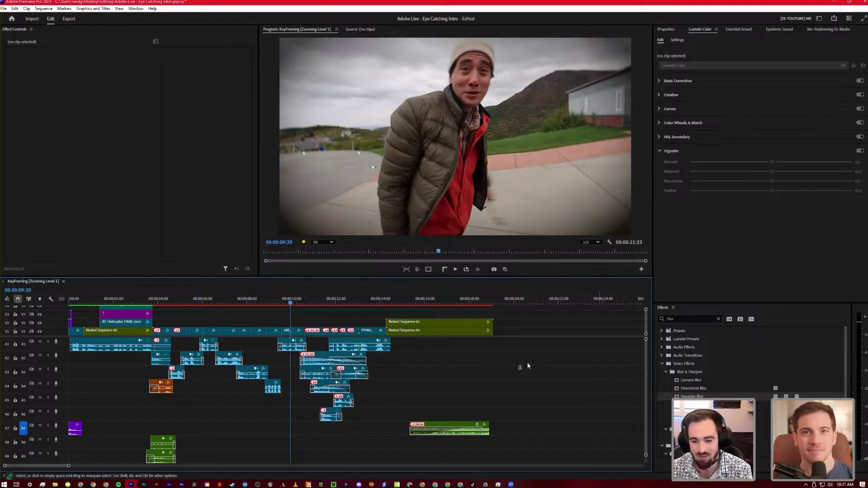
Save the project and play the driving and helicopter clips around 00:00:05:13
key("ctrl+s")
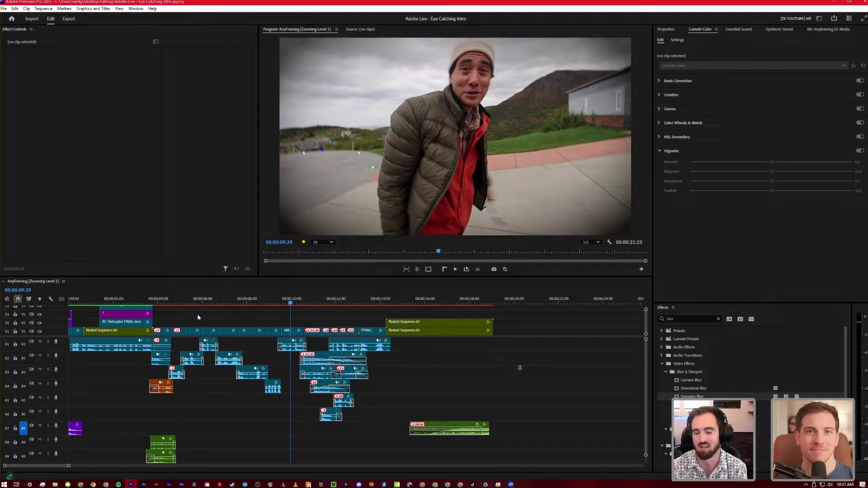
left_click_drag(185, 301, 200, 312)
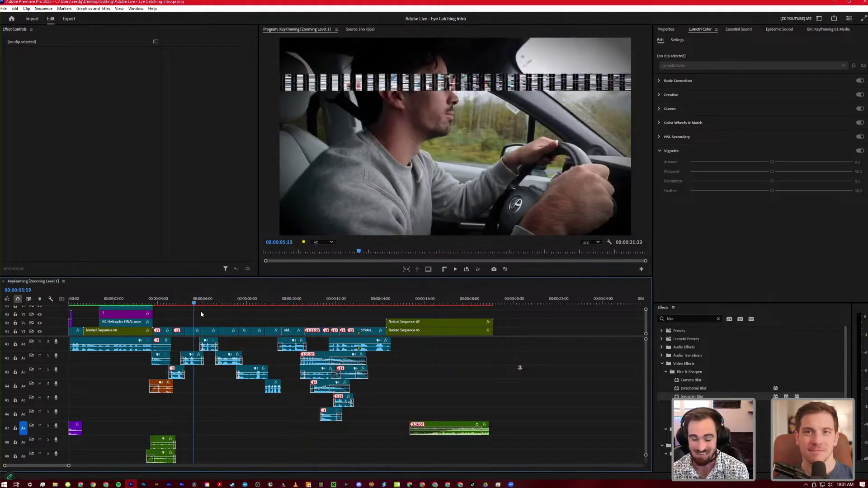
key("space")
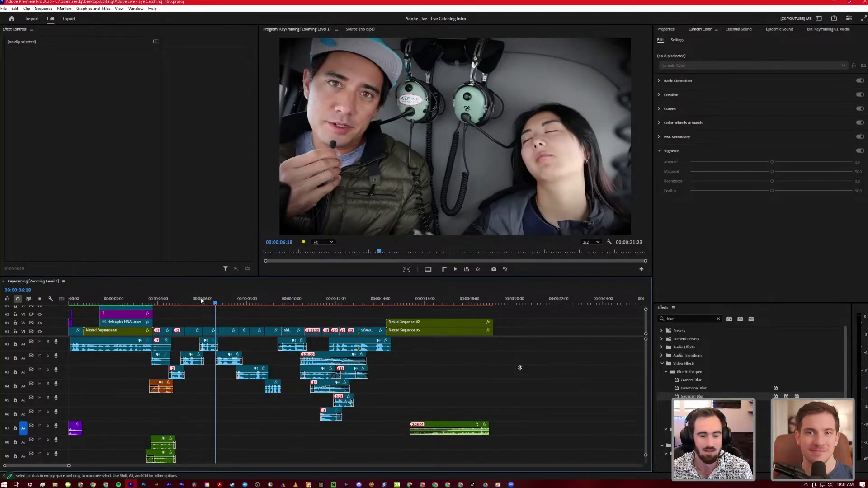
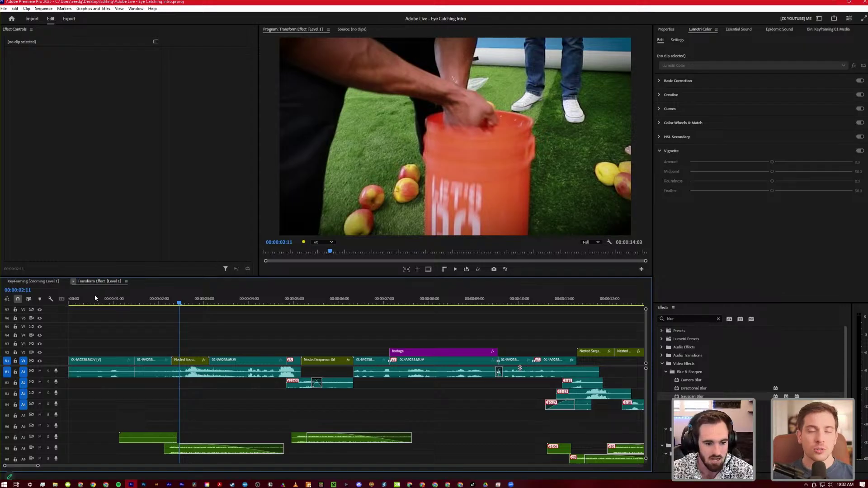
Close the Transform Effect [Level 1] sequence and open Transform Side by Side [EDITING] in the timeline
left_click(72, 282)
double_click(104, 352)
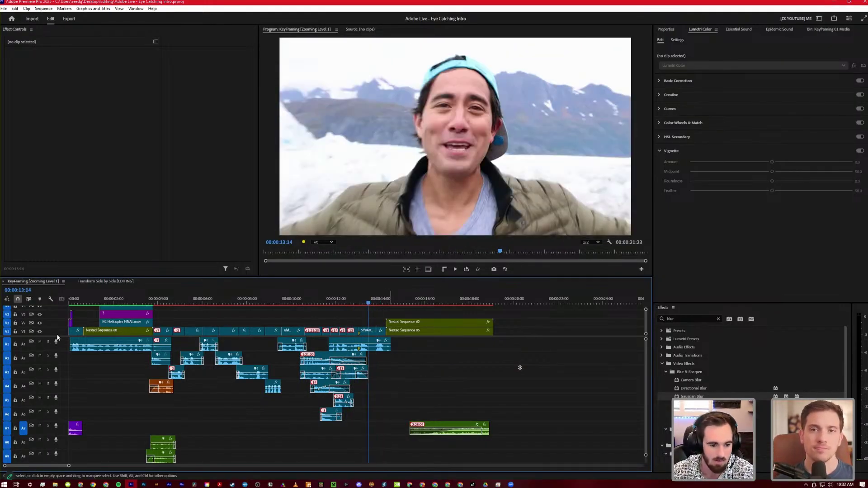
Enlarge the video track area of KeyFraming [Zooming Level 1] around the montage clips and adjustment layer
left_click_drag(57, 337, 60, 398)
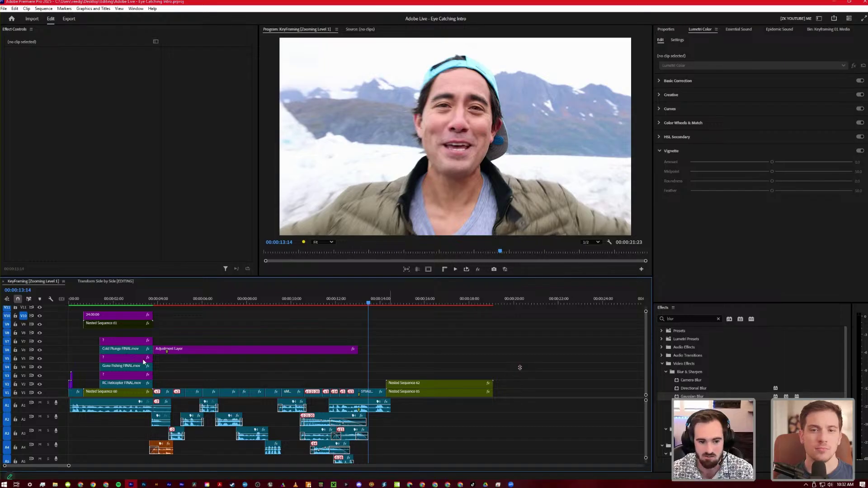
scroll(240, 313, "up", 4)
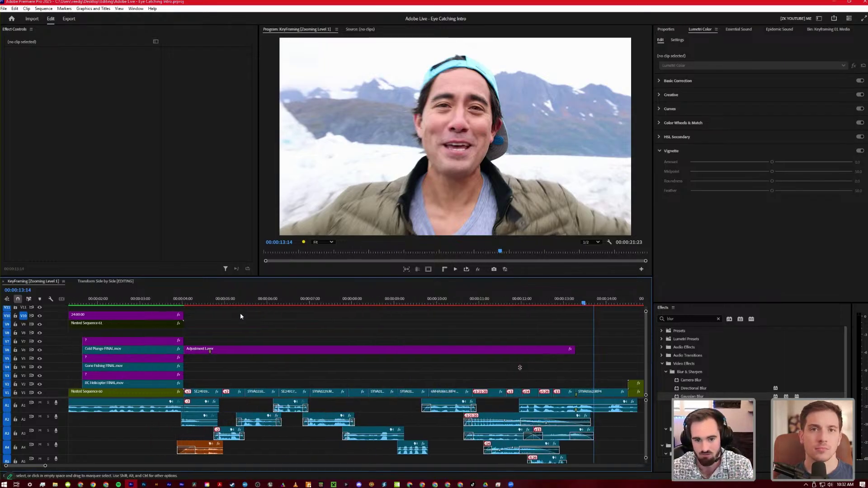
Extend the end of the adjustment layer to about 00:00:14:03 so it covers most of the last talking clip before the nested sequences
scroll(190, 297, "down", 2)
left_click_drag(190, 298, 431, 327)
key("space")
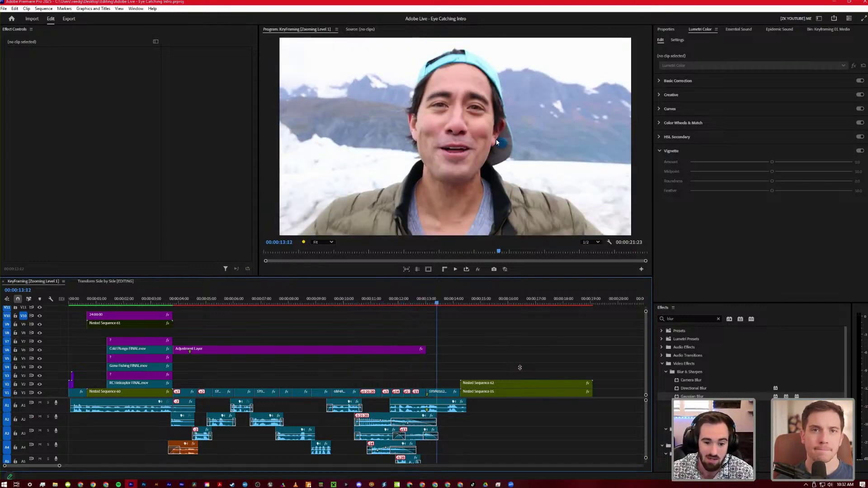
scroll(393, 350, "up", 3)
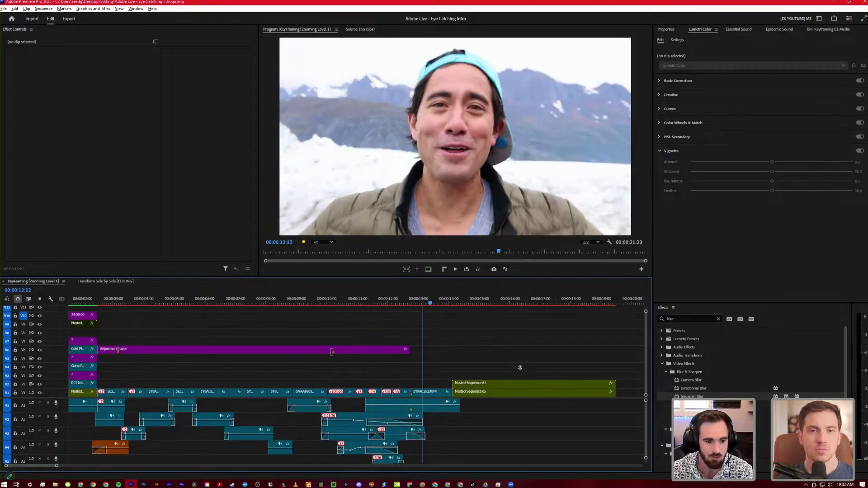
left_click_drag(424, 349, 347, 309)
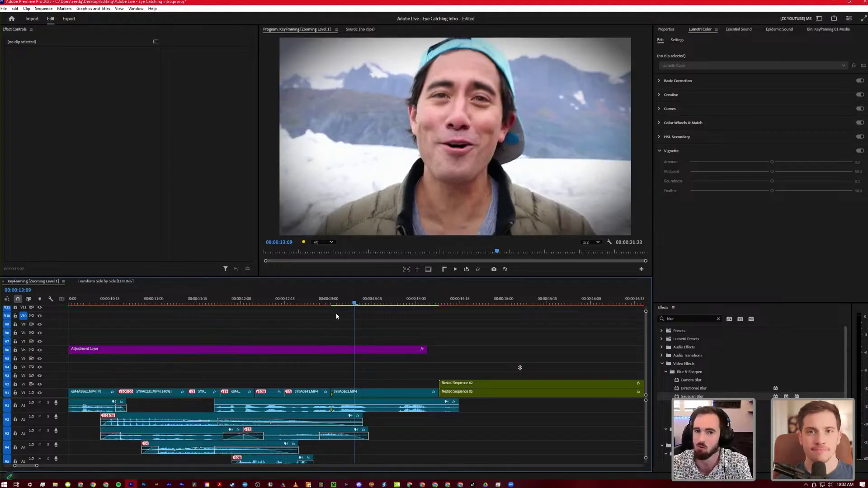
Turn on keyframing for the Lumetri vignette Amount of the adjustment layer at 00:00:13:01
left_click(367, 348)
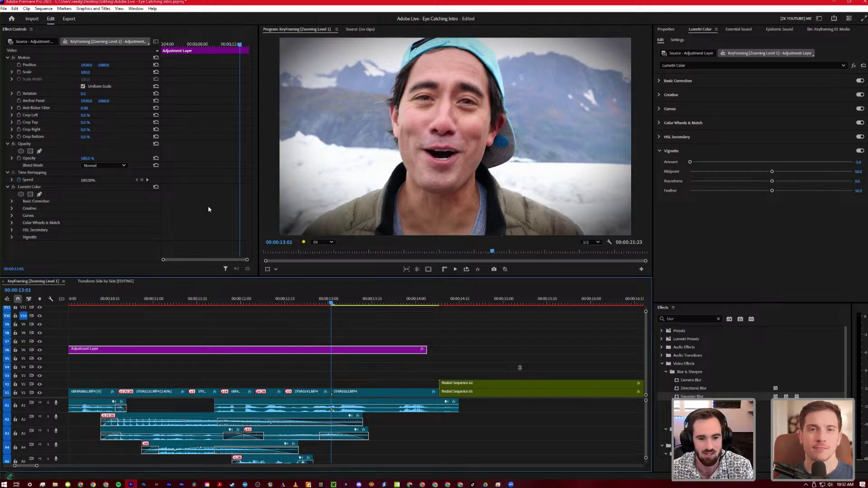
left_click(12, 237)
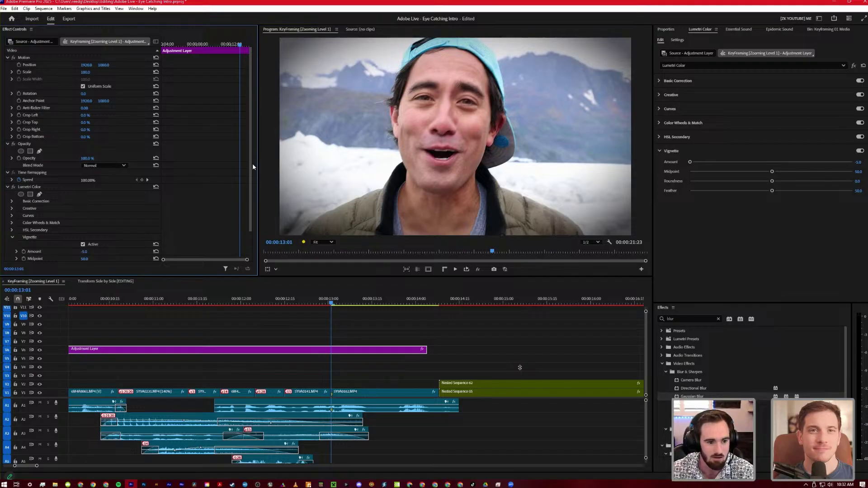
scroll(74, 238, "down", 2)
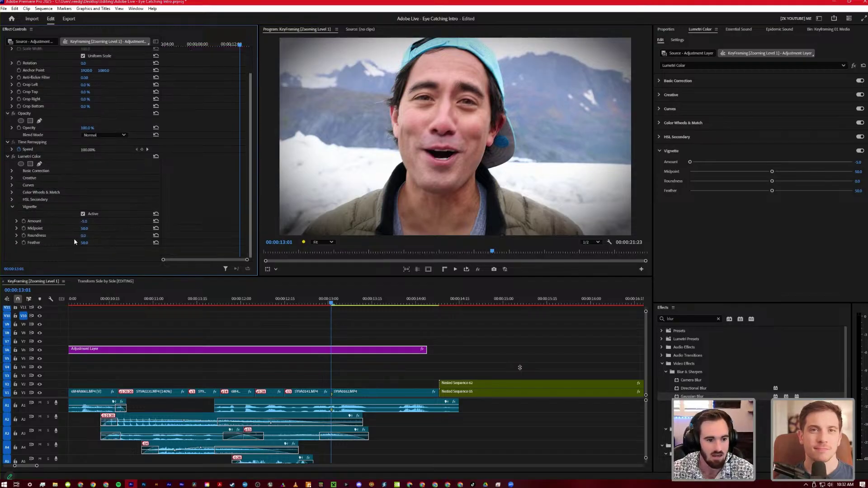
left_click(23, 221)
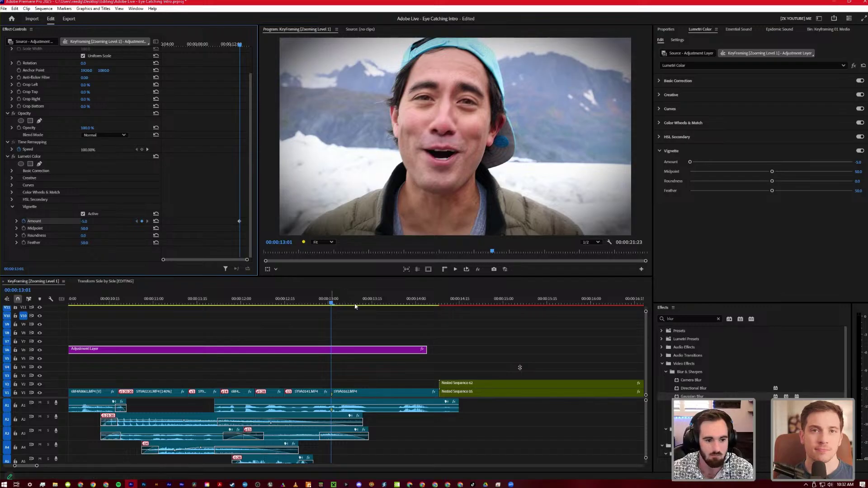
Add a second keyframe at 00:00:13:25 resetting the vignette Amount to 0.0, and play back the fade
left_click_drag(338, 303, 407, 311)
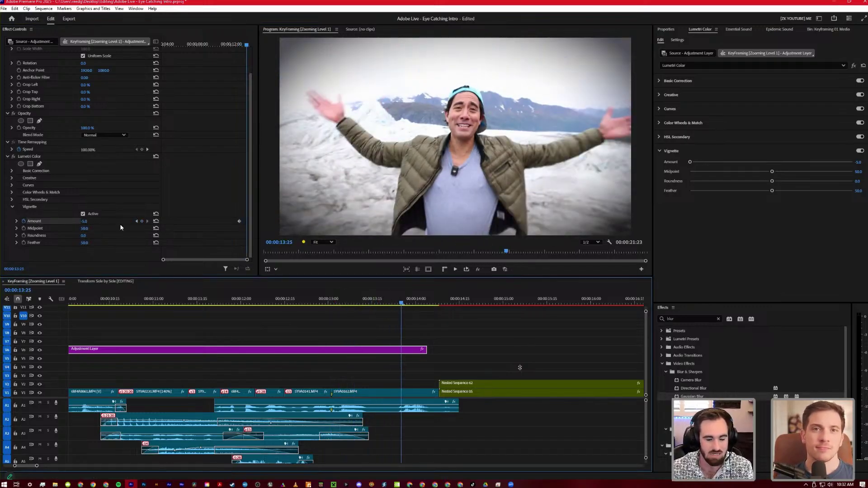
left_click(156, 221)
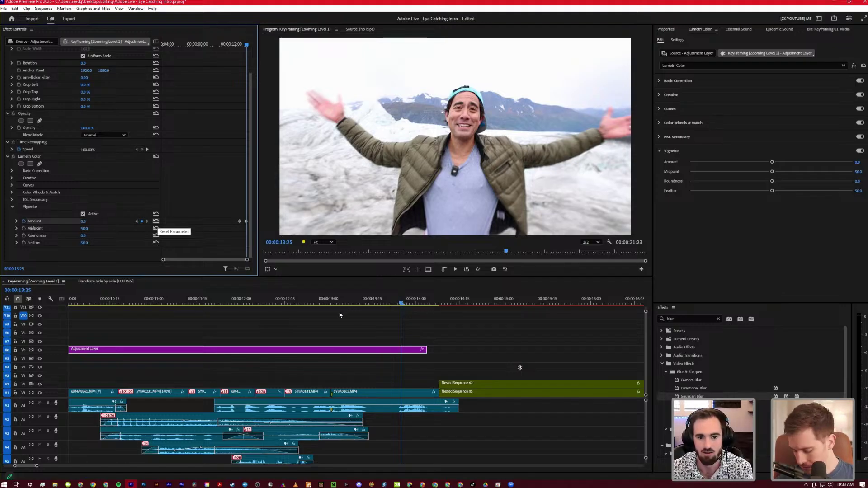
key("j")
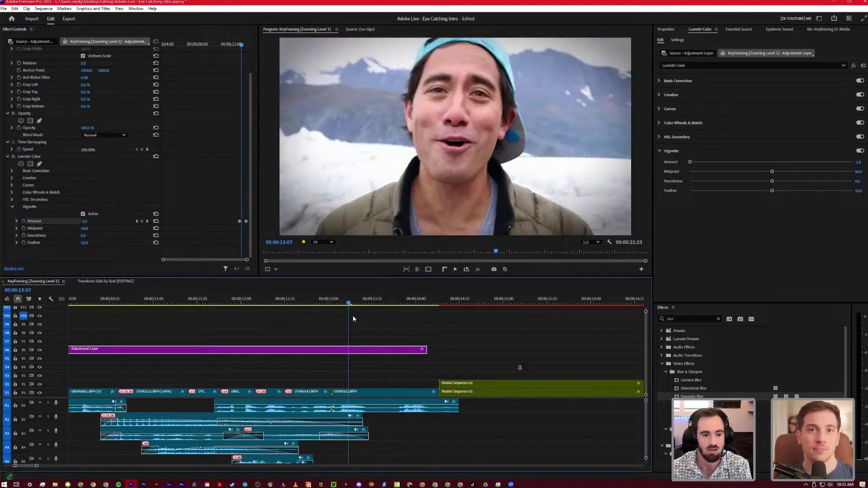
key("l")
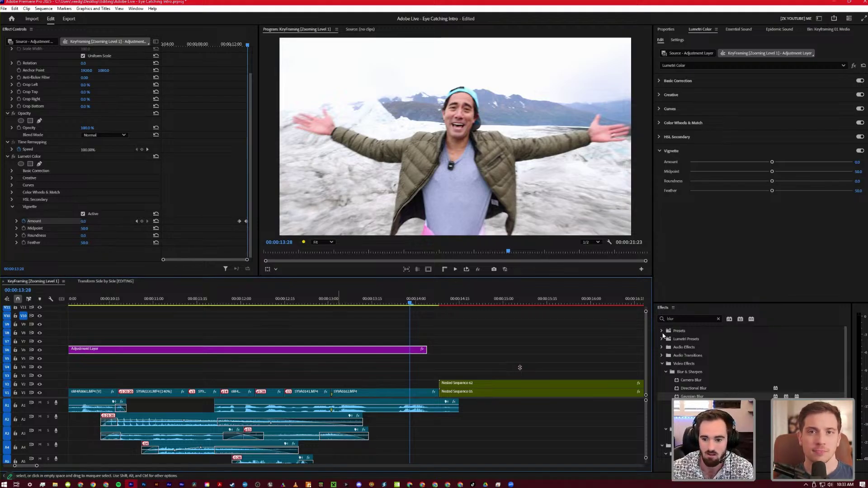
Clear the effects search, switch to the Transform Side by Side [EDITING] sequence and close the KeyFraming sequence
left_click(718, 319)
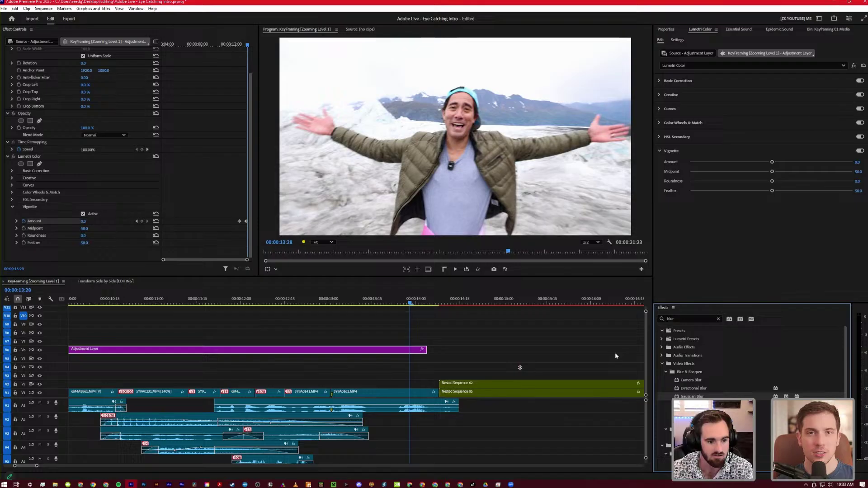
left_click(52, 282)
left_click(105, 281)
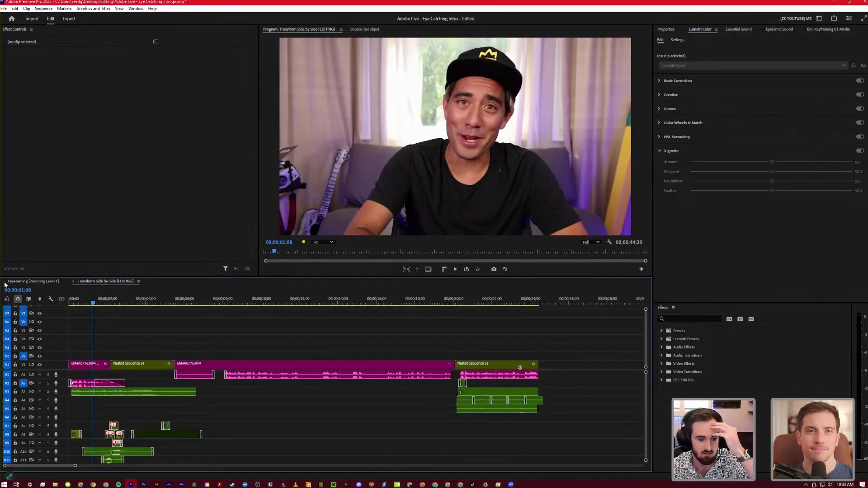
left_click(3, 281)
Move the ZK_Stonehenge_AudioMix clip to video track V3 and audio track A7, aligned with the start of the long 6M4A0776.MP4 clip
left_click_drag(86, 302, 174, 352)
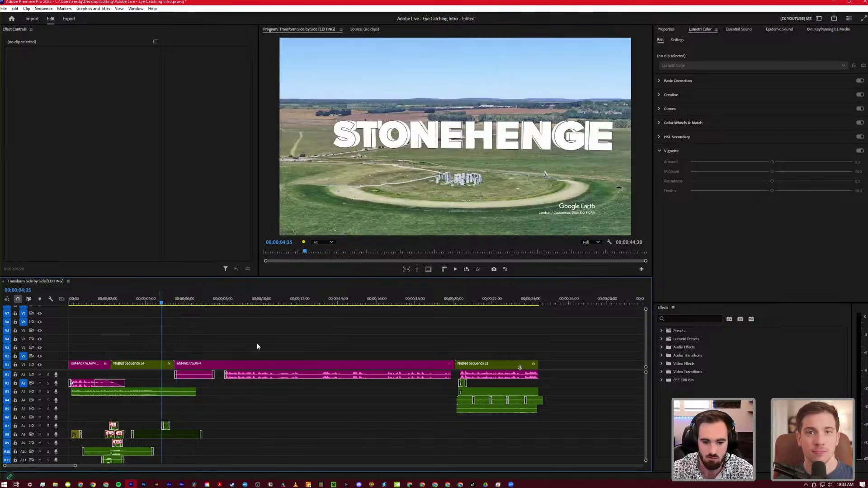
left_click(271, 300)
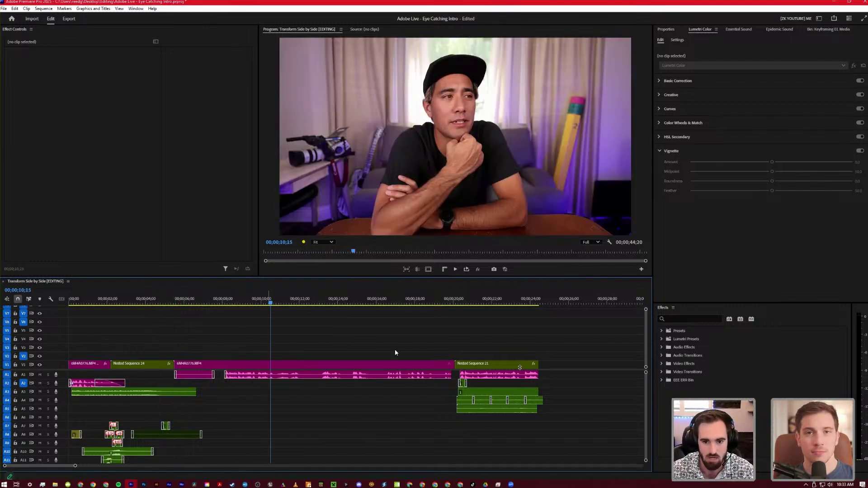
key("minus")
key("minus")
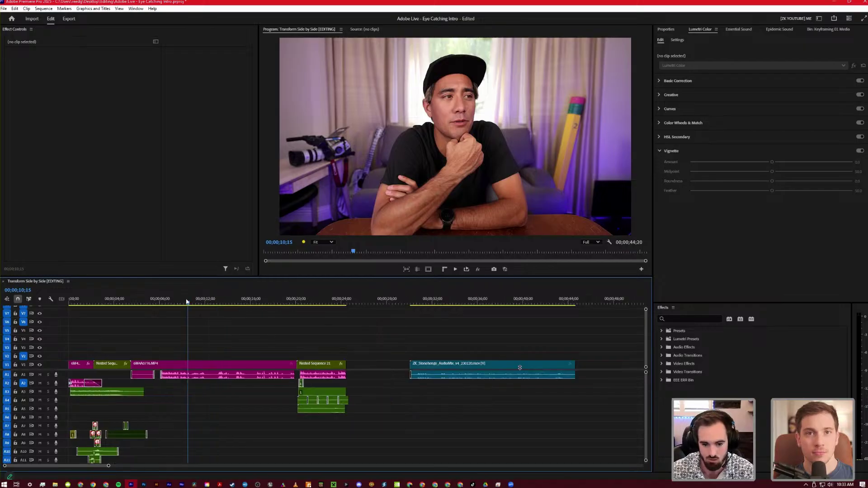
key("space")
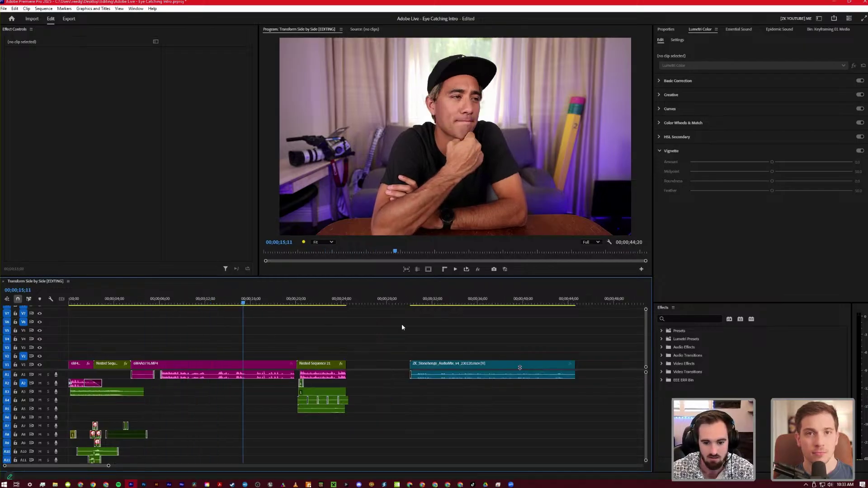
left_click_drag(425, 304, 464, 304)
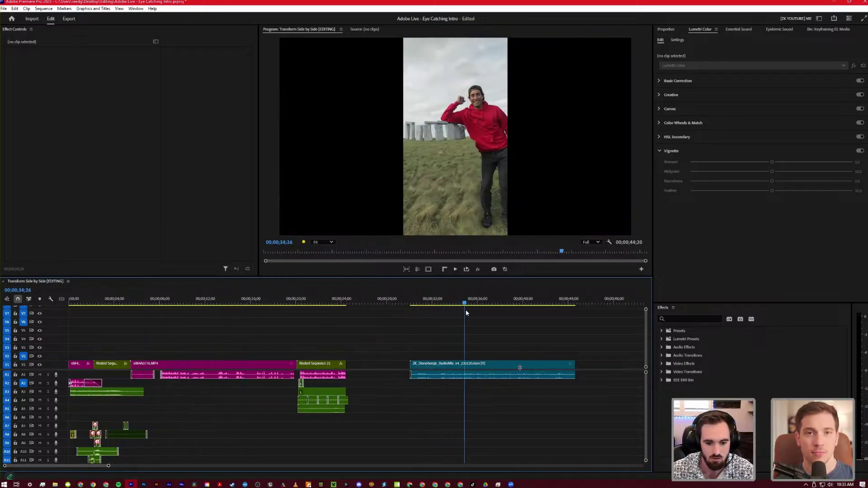
left_click_drag(450, 384, 452, 409)
left_click_drag(467, 408, 410, 368)
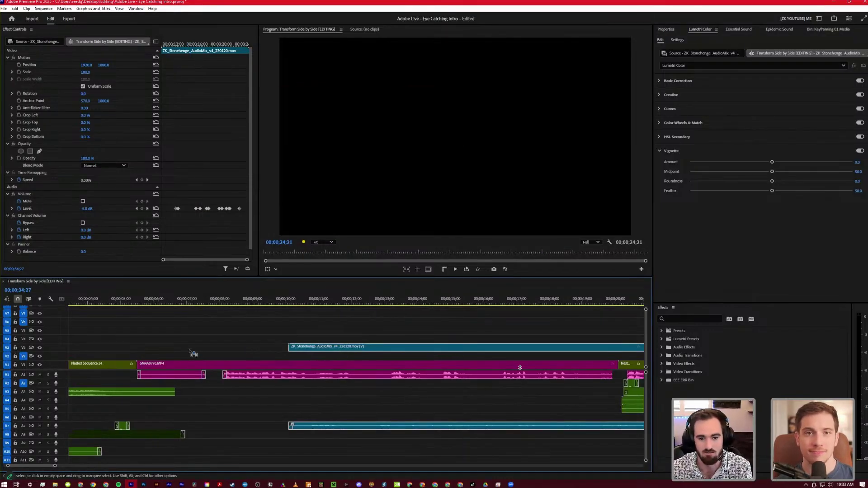
left_click_drag(189, 352, 189, 351)
scroll(295, 351, "down", 1)
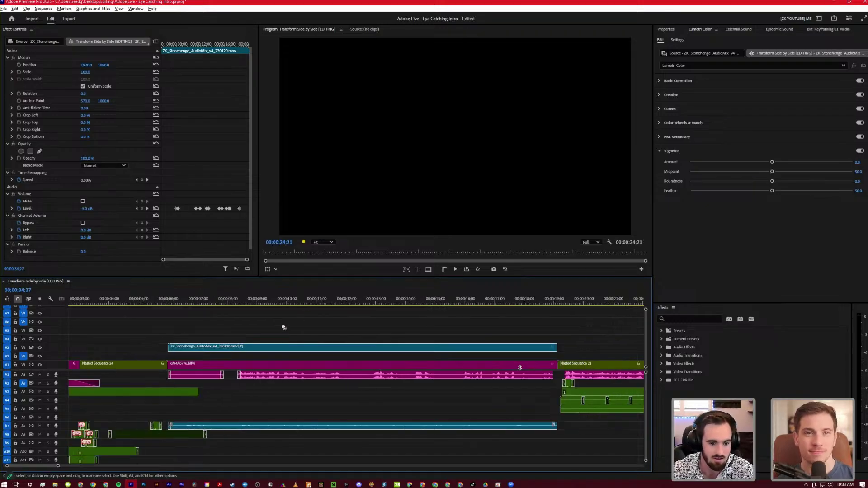
scroll(284, 327, "down", 1)
Select only the video of the Stonehenge clip and shift it to the frame's right side, at Position X 3278
left_click_drag(197, 303, 126, 342)
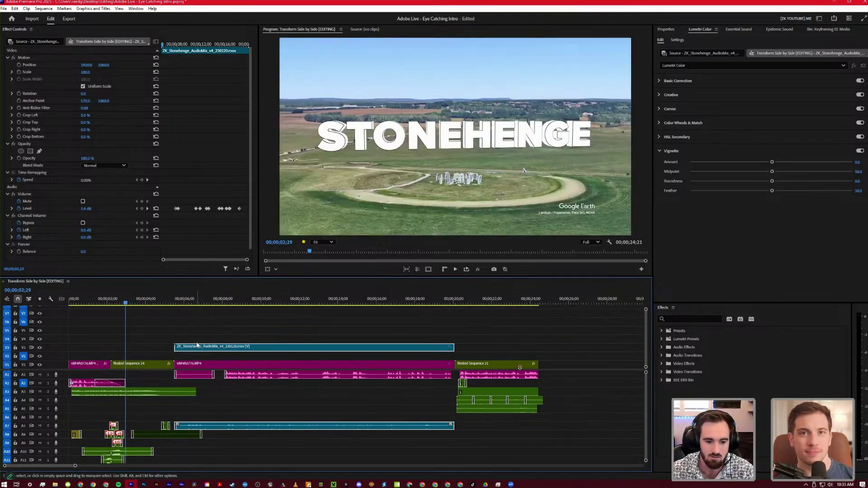
scroll(154, 310, "up", 1)
left_click_drag(154, 304, 205, 317)
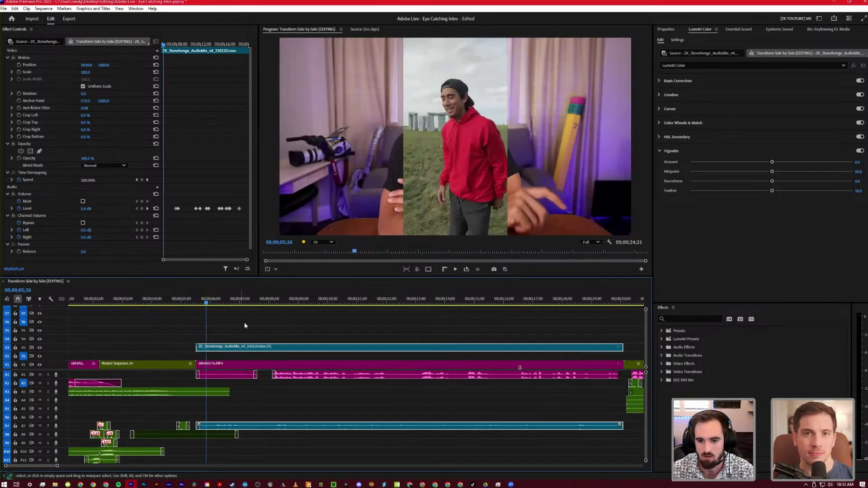
left_click(239, 352, "alt")
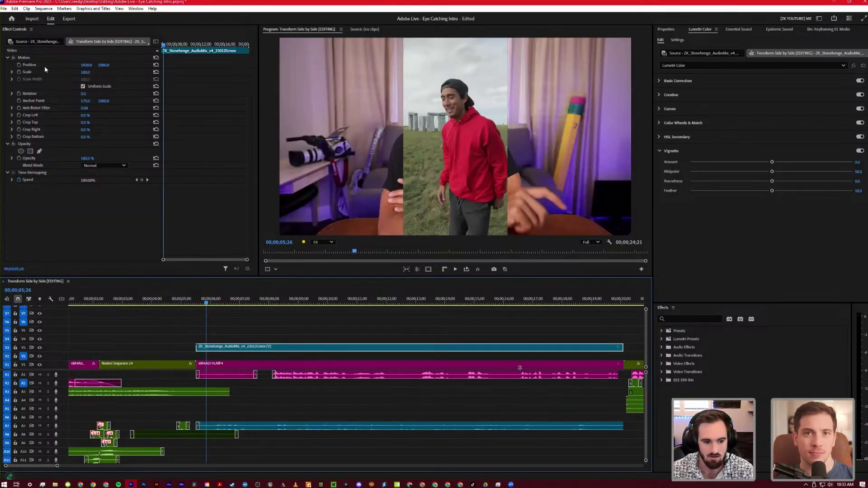
left_click_drag(87, 65, 183, 314)
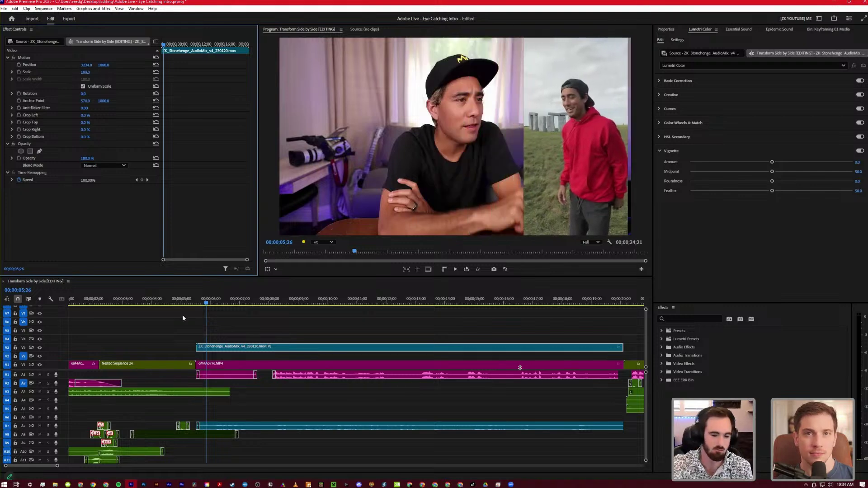
key("Up")
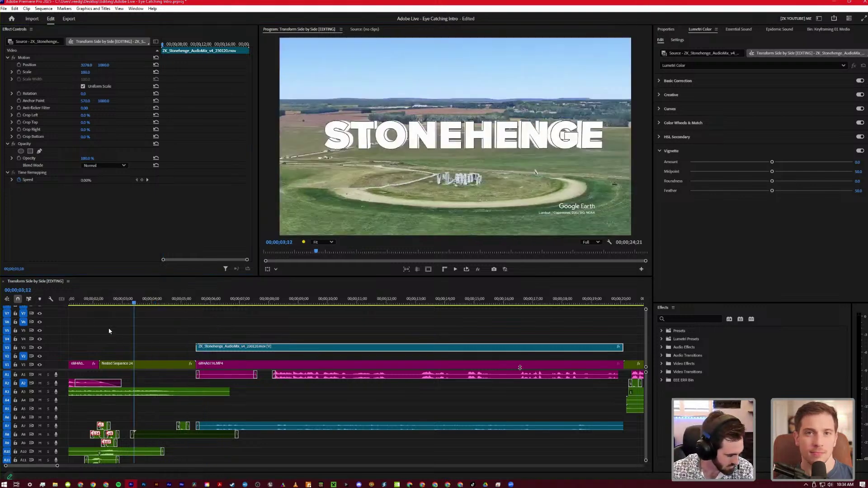
Shift the long 6M4A0776.MP4 clip's picture to the left beside the Stonehenge video and raise the clip to track V2
key("Home")
key("minus")
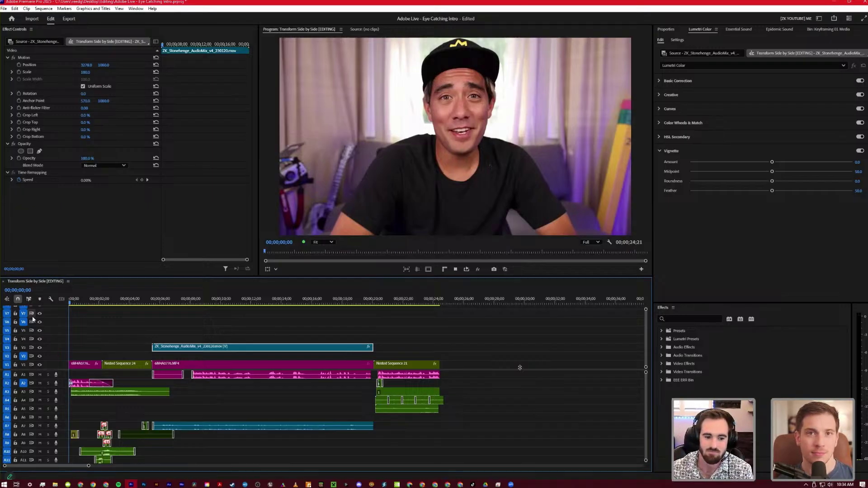
key("space")
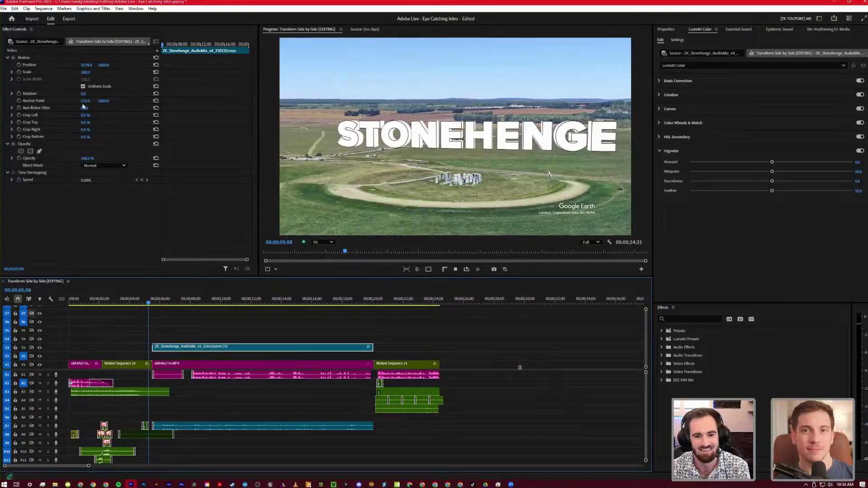
key("space")
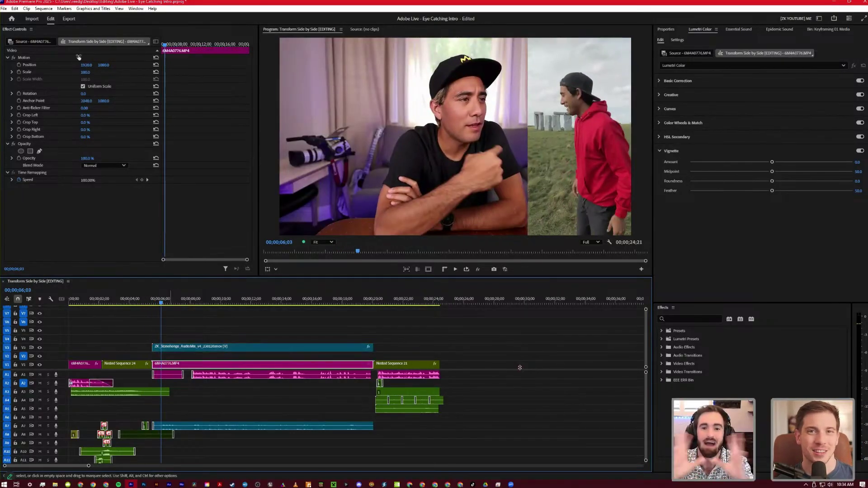
left_click_drag(86, 64, 201, 313)
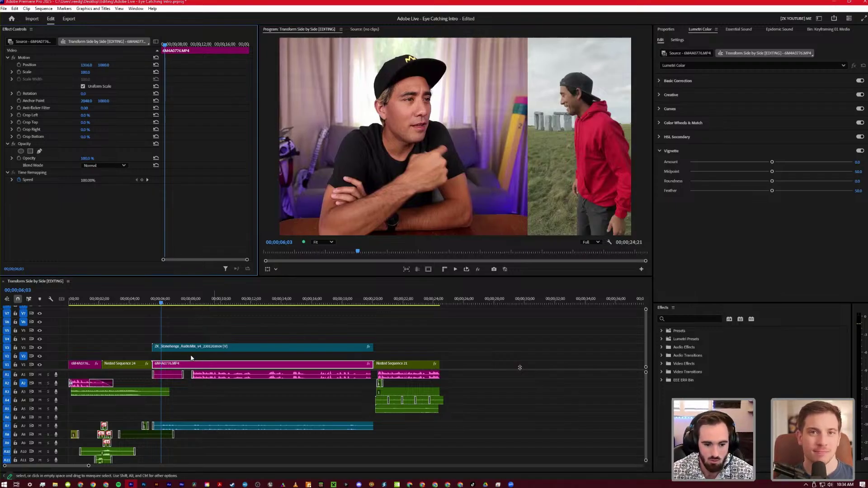
scroll(184, 354, "up", 2)
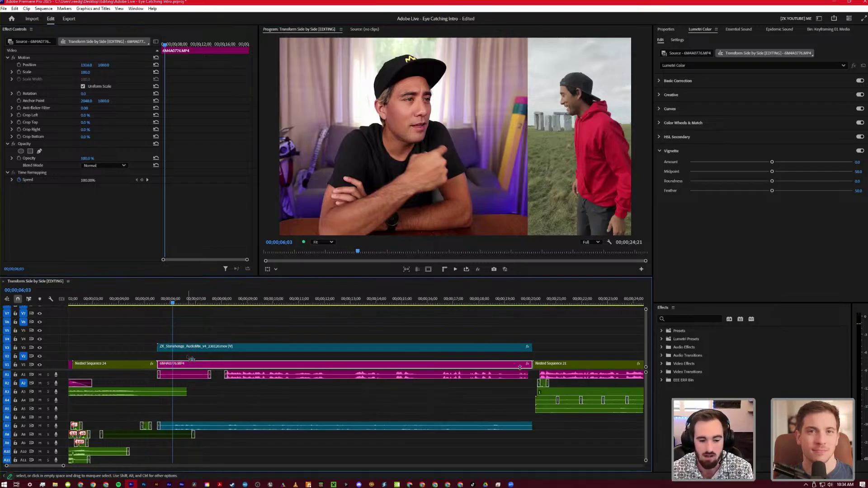
left_click_drag(189, 365, 190, 357)
Scale the Stonehenge clip to 142 and reposition it to about X 3035 so it fills the right side of the frame
left_click(206, 346)
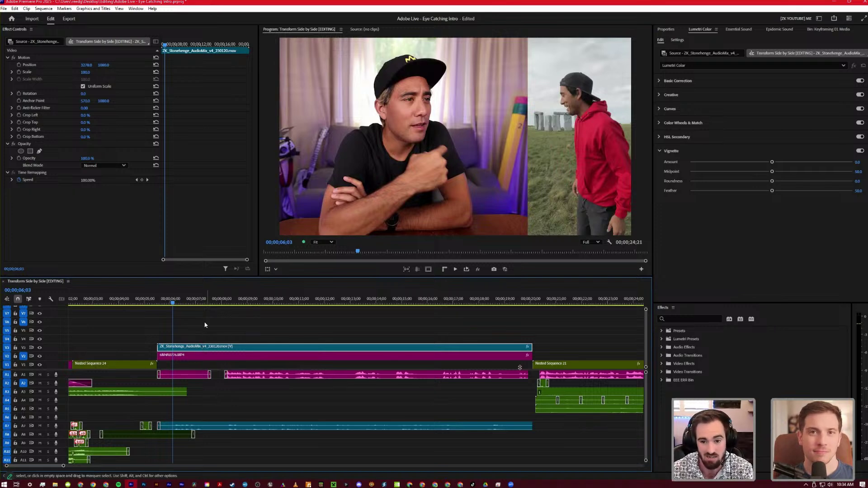
left_click_drag(174, 303, 300, 304)
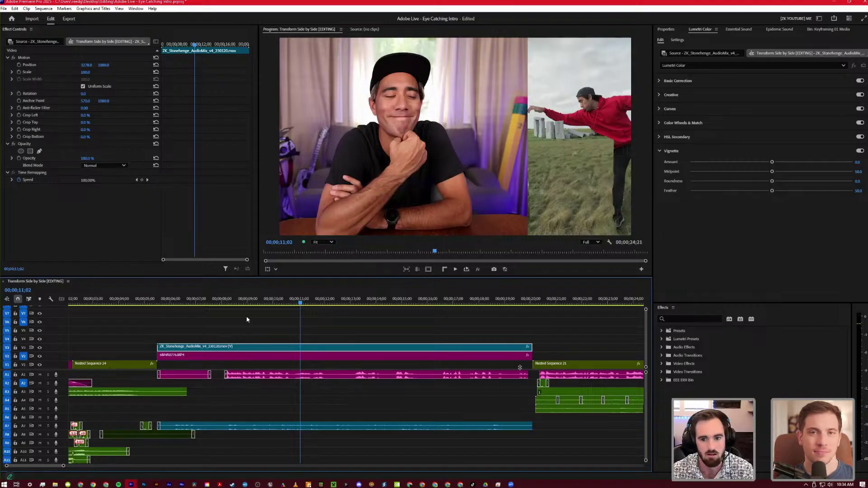
left_click(176, 303)
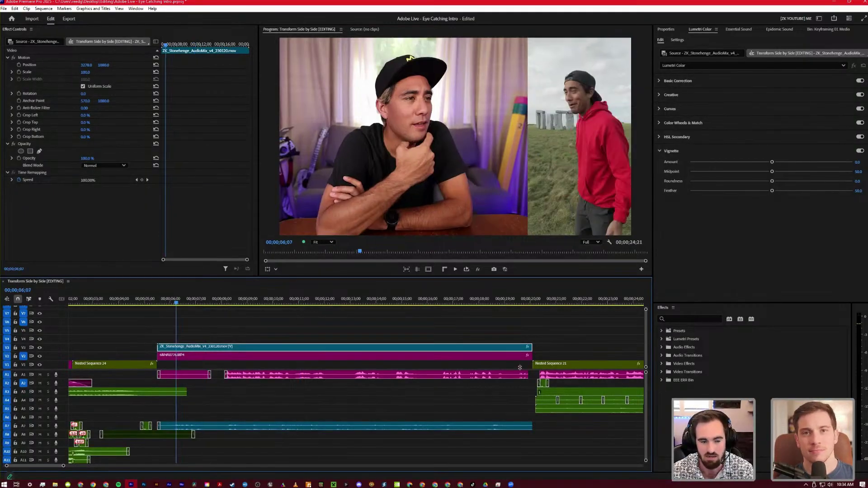
left_click_drag(85, 72, 101, 72)
left_click_drag(577, 150, 522, 108)
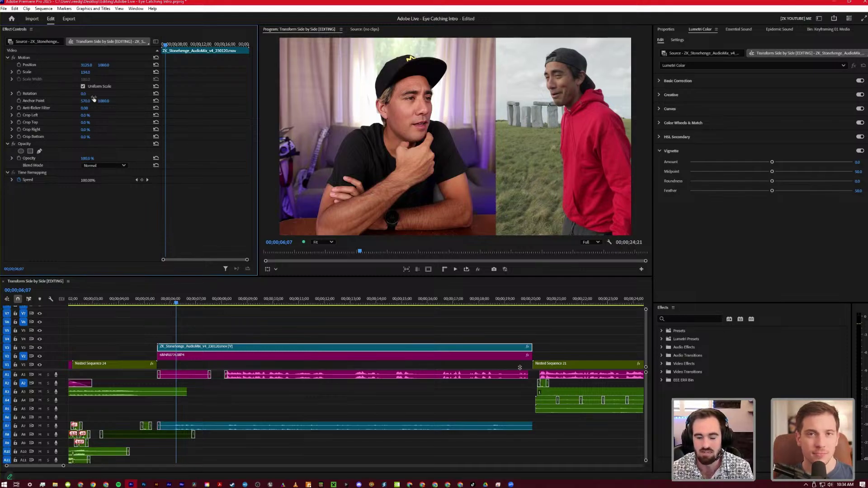
left_click_drag(86, 72, 70, 68)
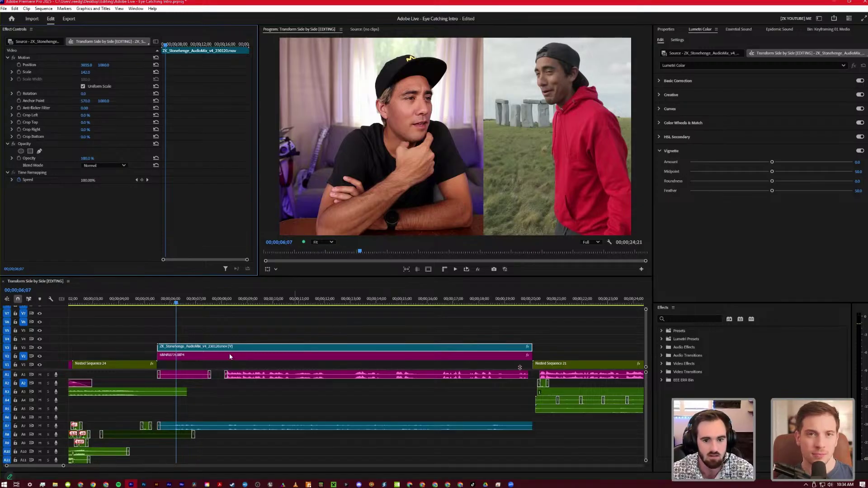
Reposition the 6M4A0776.MP4 clip on V2 to about Position X 1148 so the talking head sits centred in the frame's left half
left_click(196, 356)
left_click(78, 72)
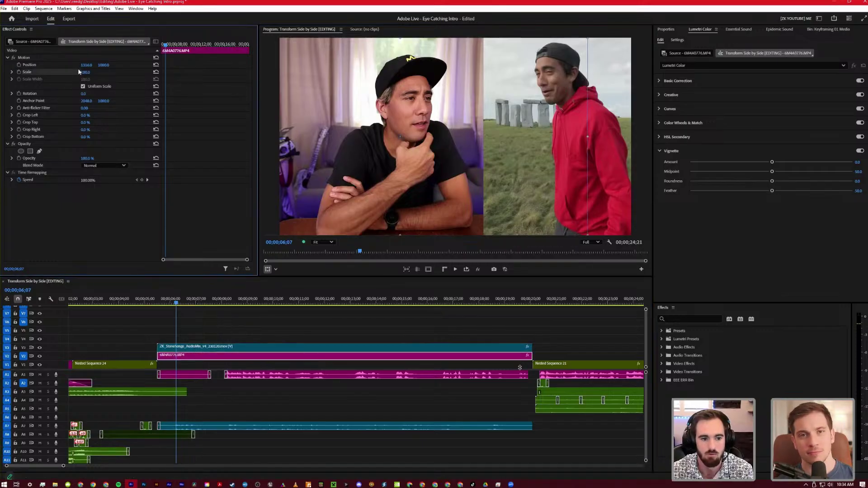
left_click_drag(407, 136, 392, 131)
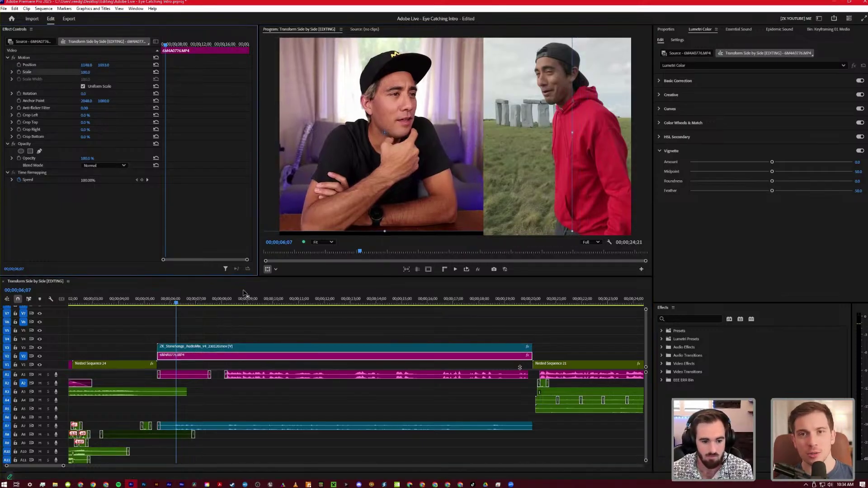
left_click(202, 365)
left_click(201, 359)
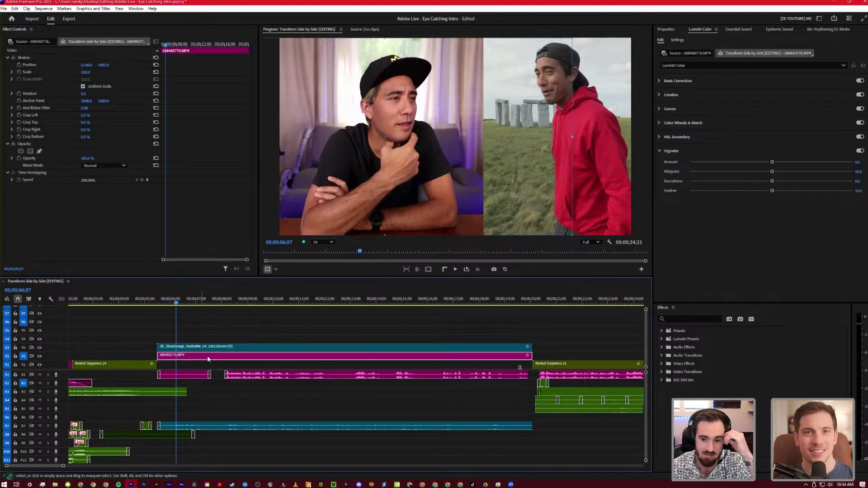
Review the cut from the Stonehenge title shot at about 00;00;03;12 into the side-by-side section at 00;00;06;07
key("minus")
key("minus")
left_click(120, 303)
key("equal")
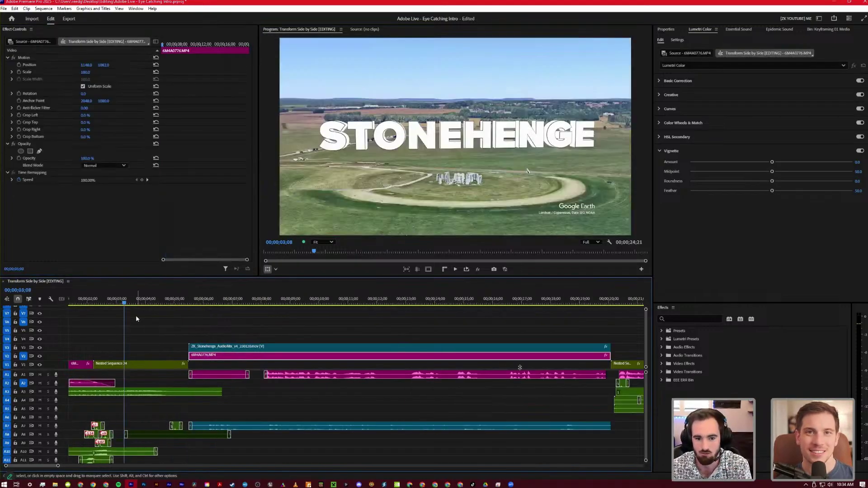
left_click(127, 304)
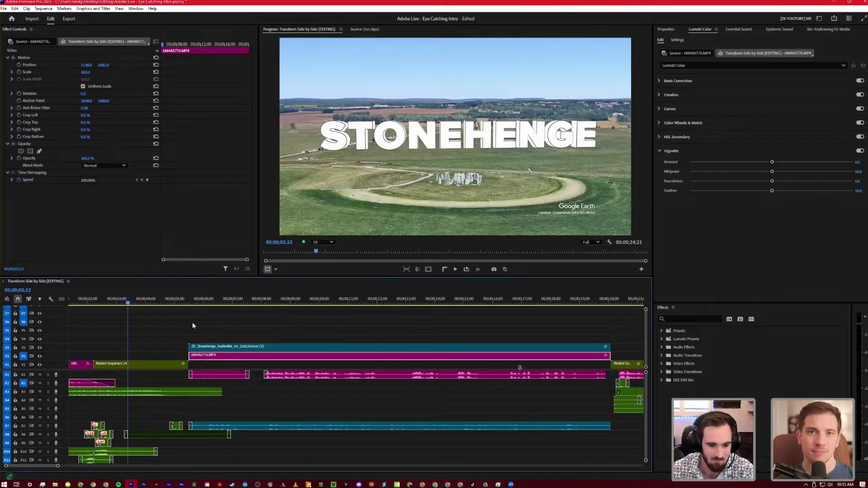
left_click_drag(143, 303, 210, 311)
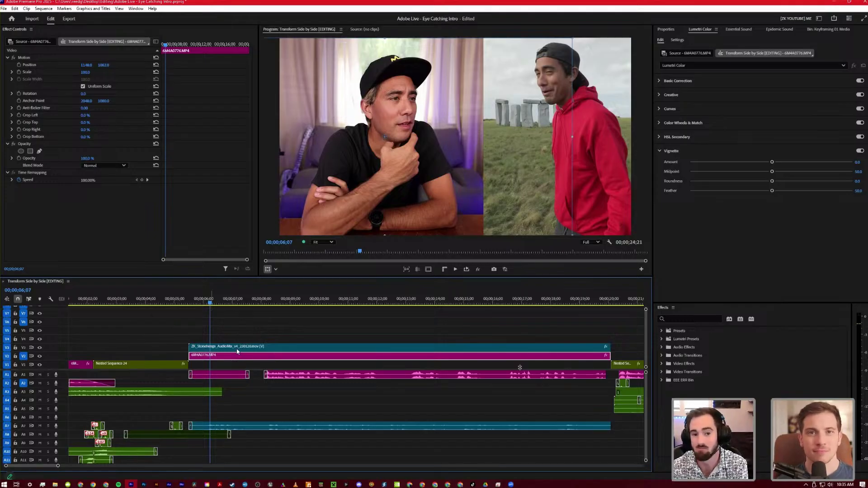
left_click(240, 336)
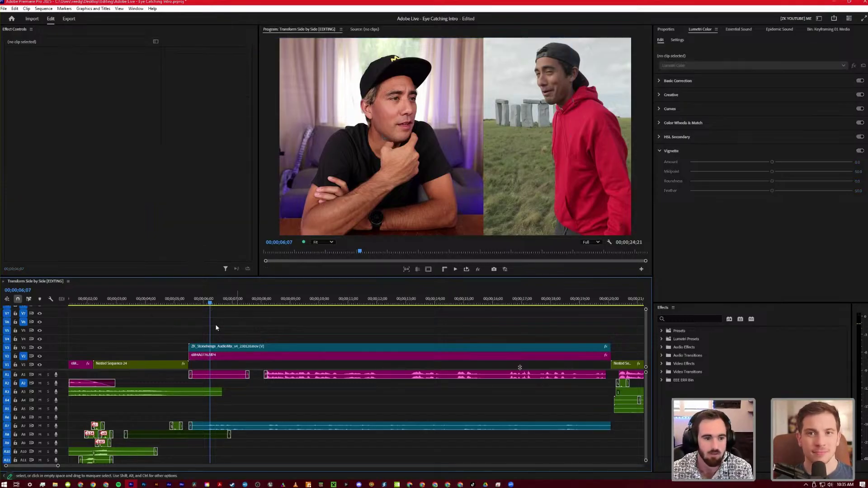
Search the effects for "transform" and apply the Transform video effect to the Stonehenge clip on V3
left_click(235, 347)
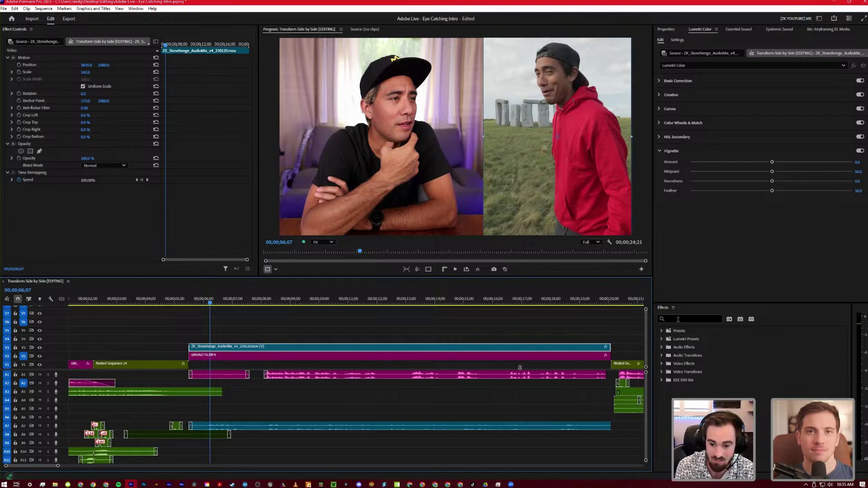
left_click(708, 319)
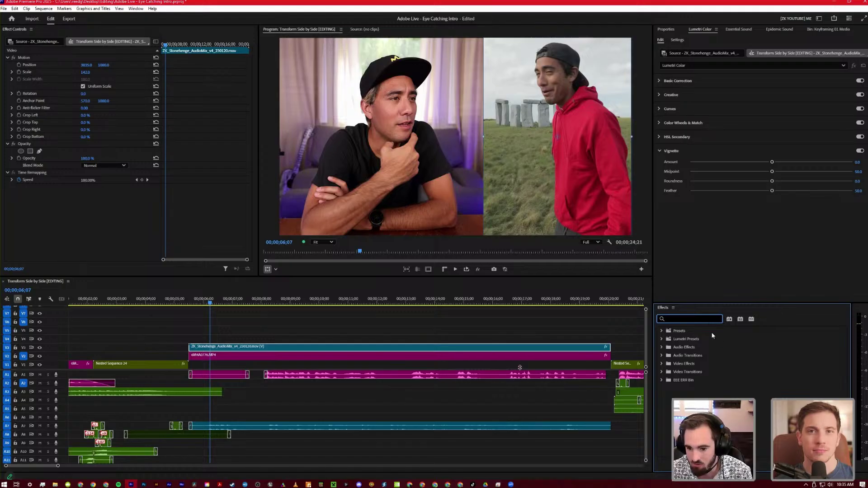
type("tran")
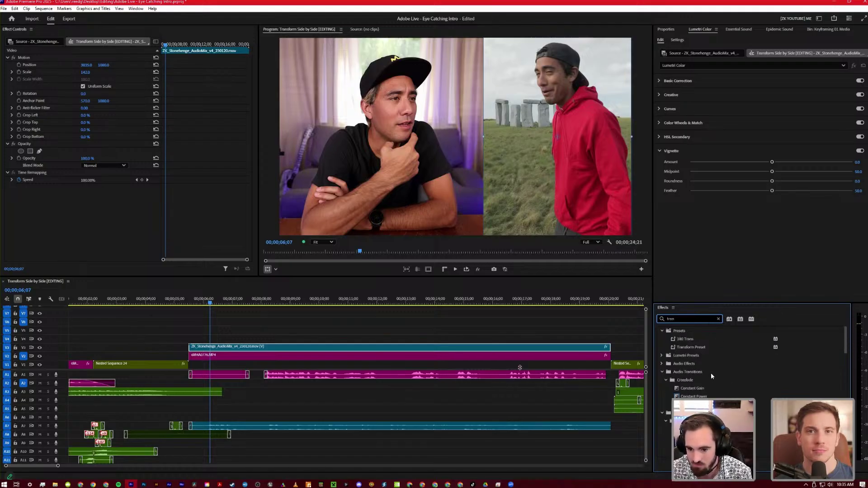
scroll(713, 379, "down", 2)
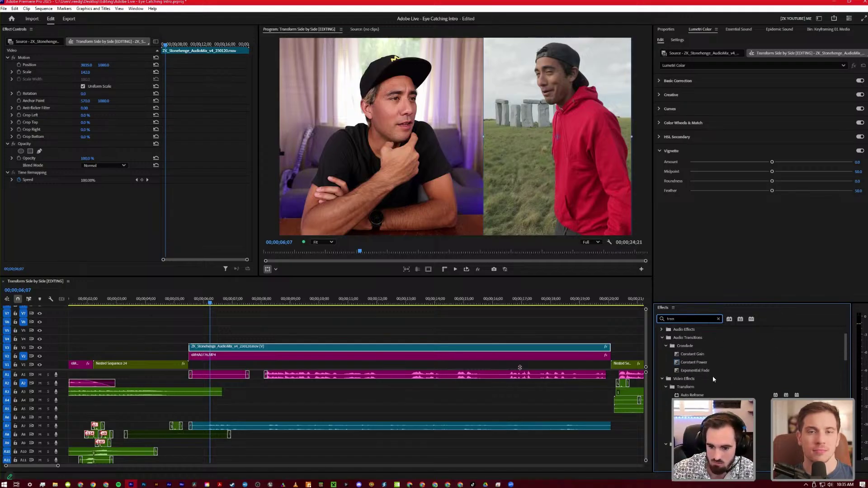
scroll(717, 384, "down", 1)
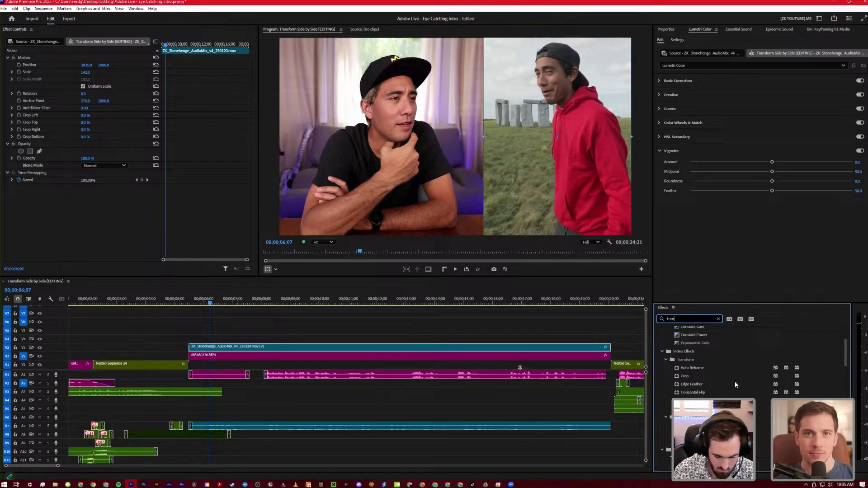
scroll(734, 381, "up", 3)
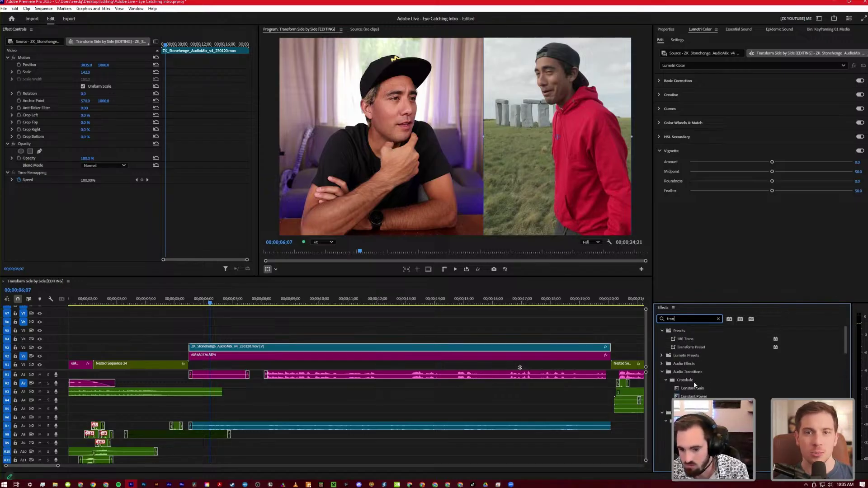
type("sfo")
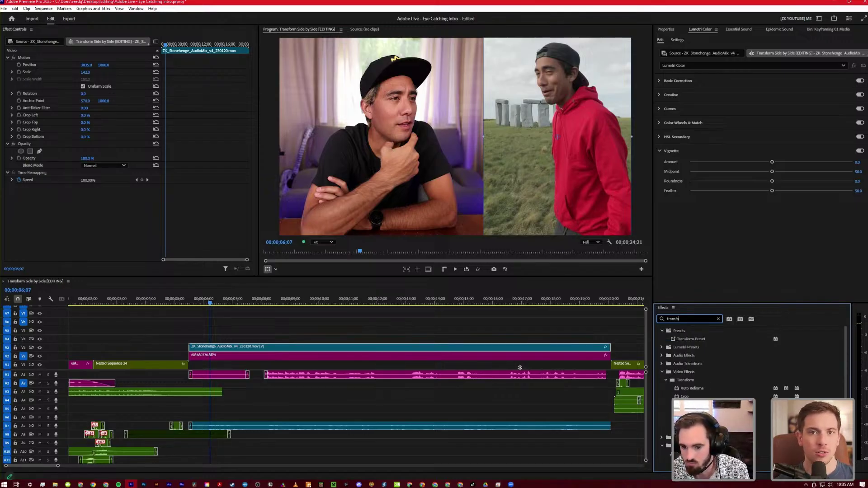
type("rm")
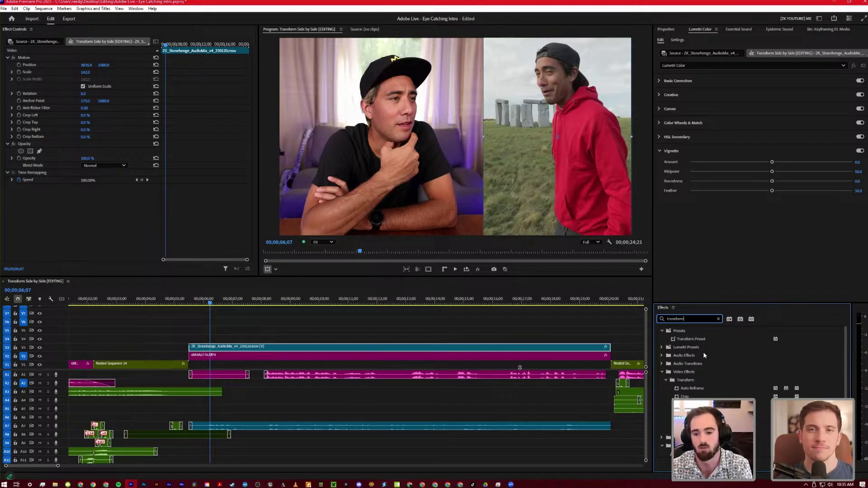
left_click(683, 340)
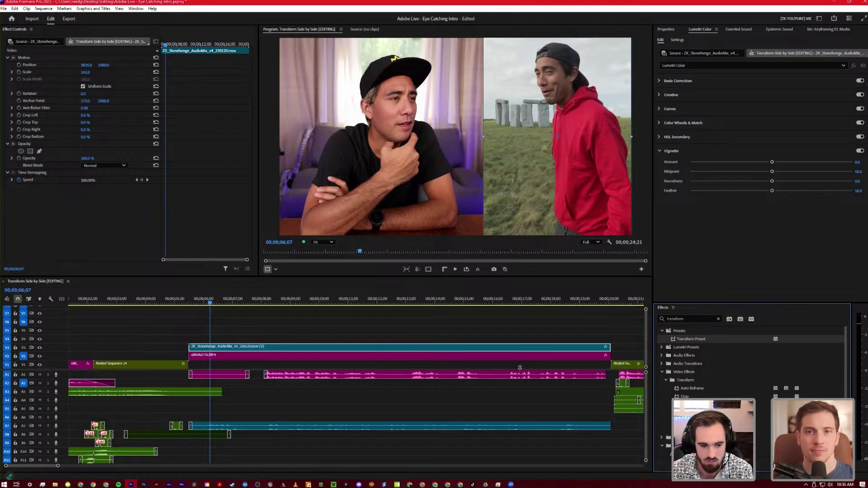
left_click(692, 454)
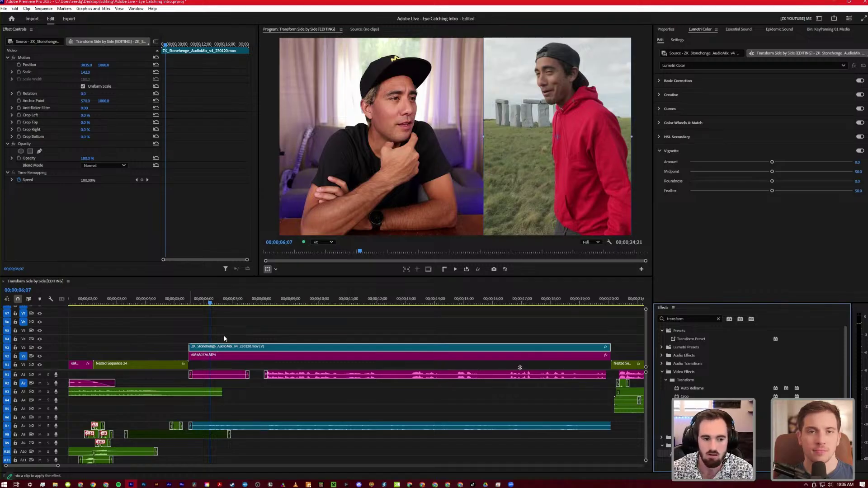
left_click_drag(224, 338, 235, 347)
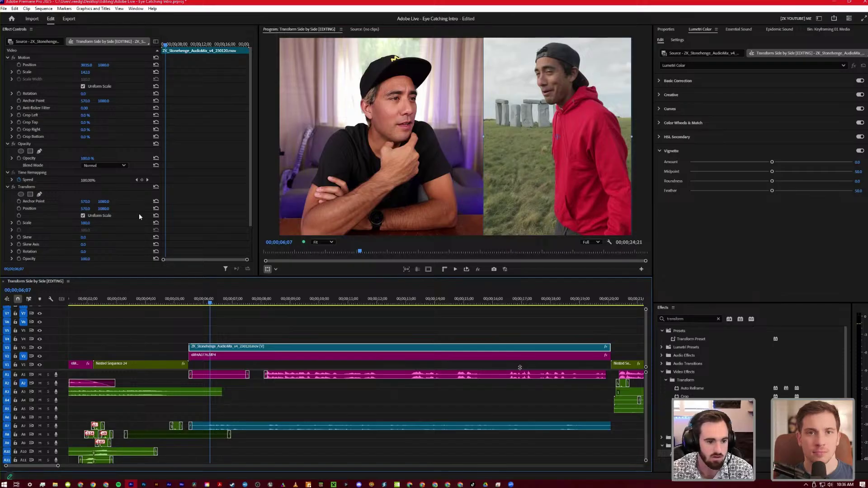
Go to the Stonehenge clip's start and compare its Transform effect properties with its Motion properties
left_click_drag(209, 301, 189, 308)
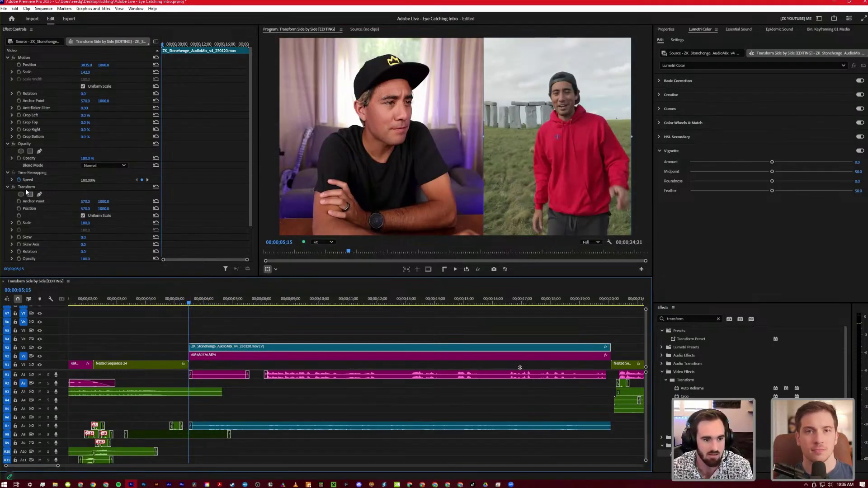
scroll(36, 181, "down", 3)
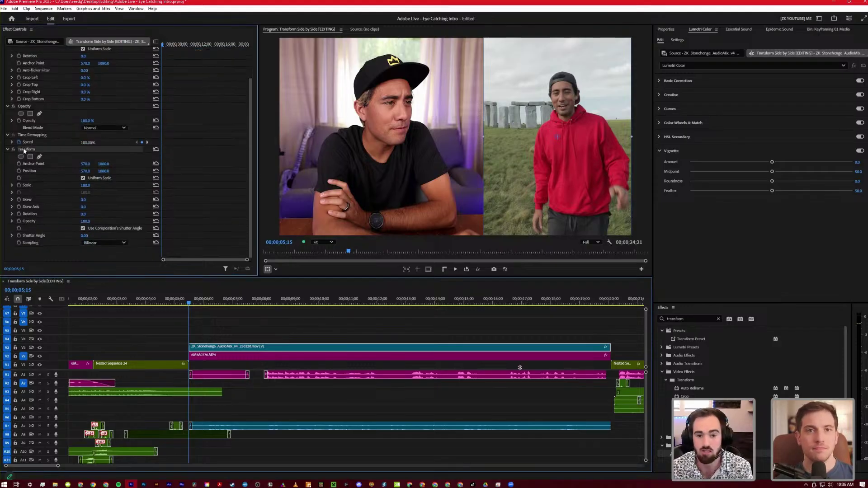
left_click(21, 147)
scroll(190, 131, "up", 3)
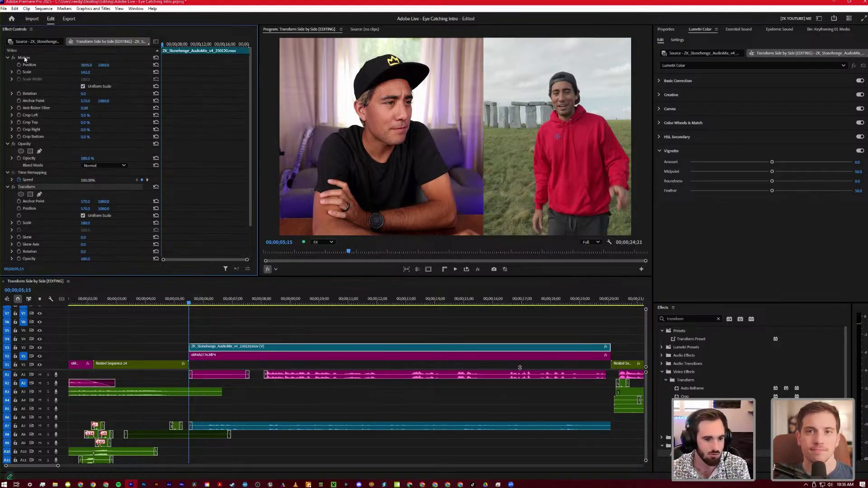
scroll(50, 190, "down", 3)
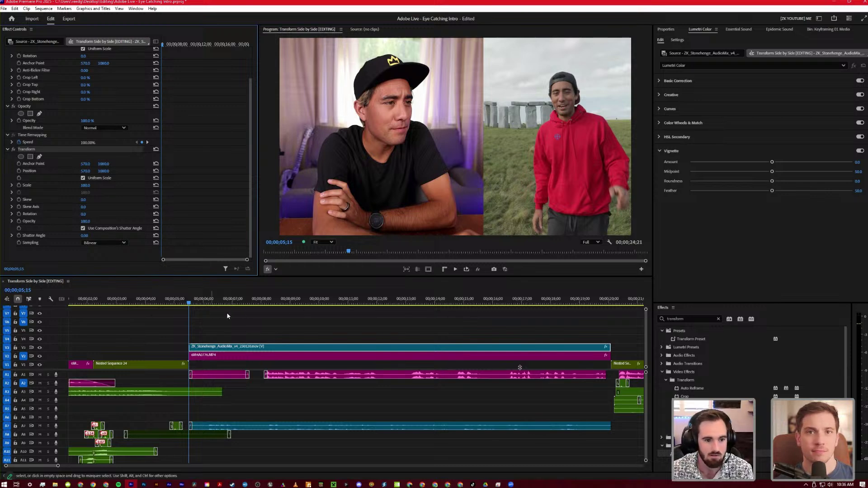
Keyframe the Stonehenge clip's Transform Position at 00;00;06;20, and at the clip's start set Position X to about 1717
key("space")
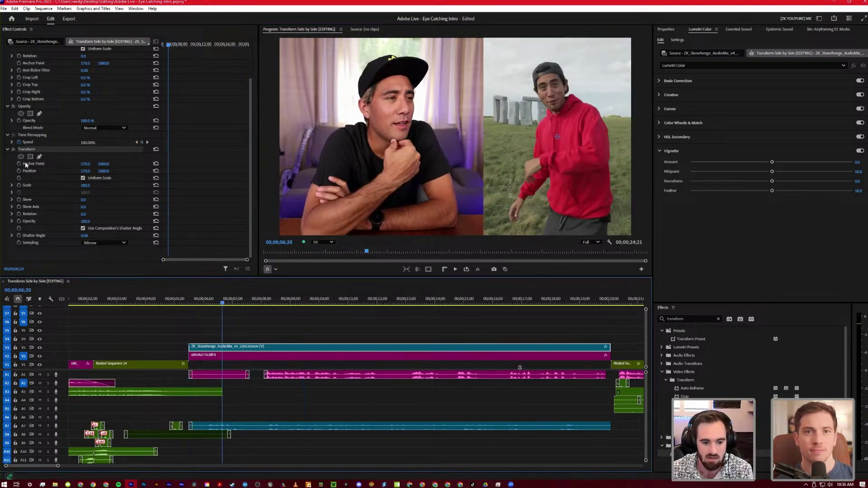
left_click(19, 171)
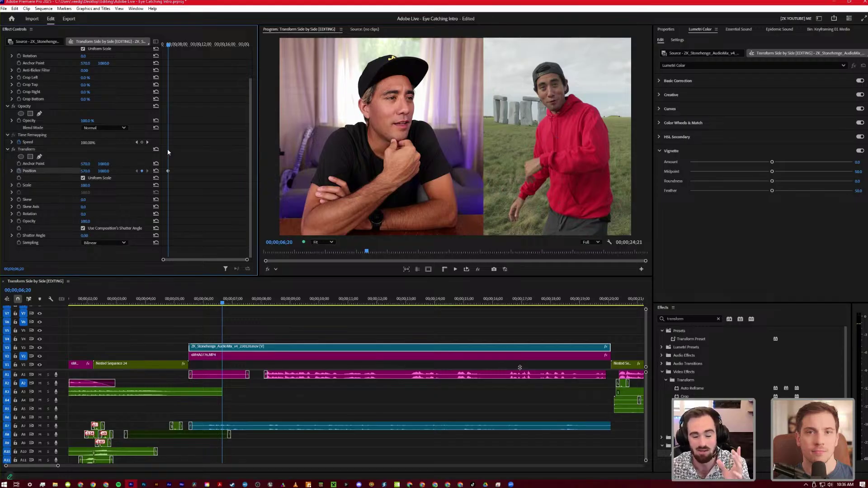
left_click(189, 303)
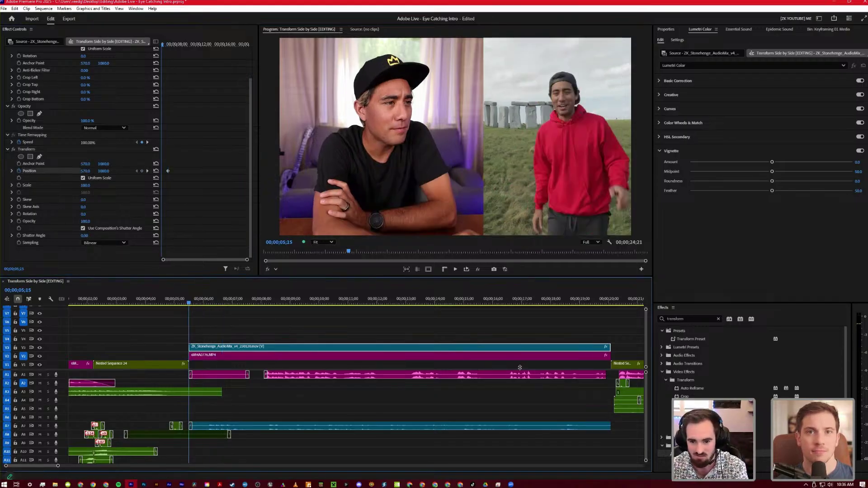
left_click_drag(86, 171, 205, 165)
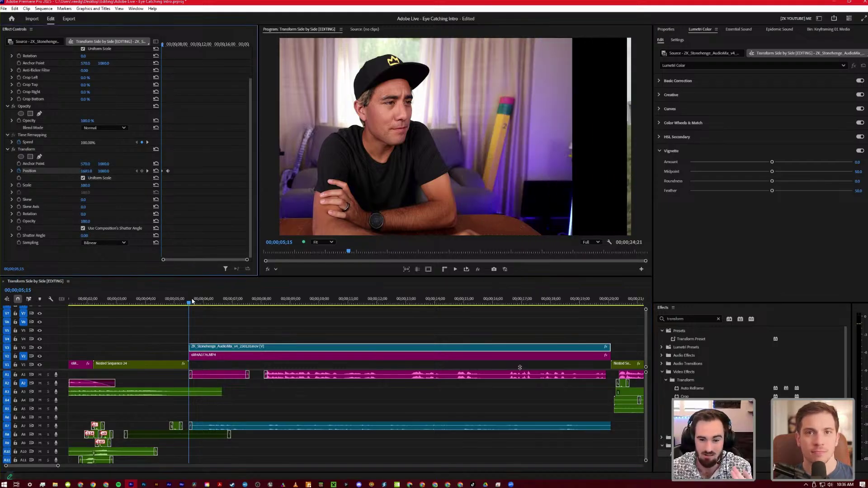
Preview the Stonehenge clip's slide-in from the clip's start to just past its second Position keyframe
left_click_drag(192, 302, 230, 307)
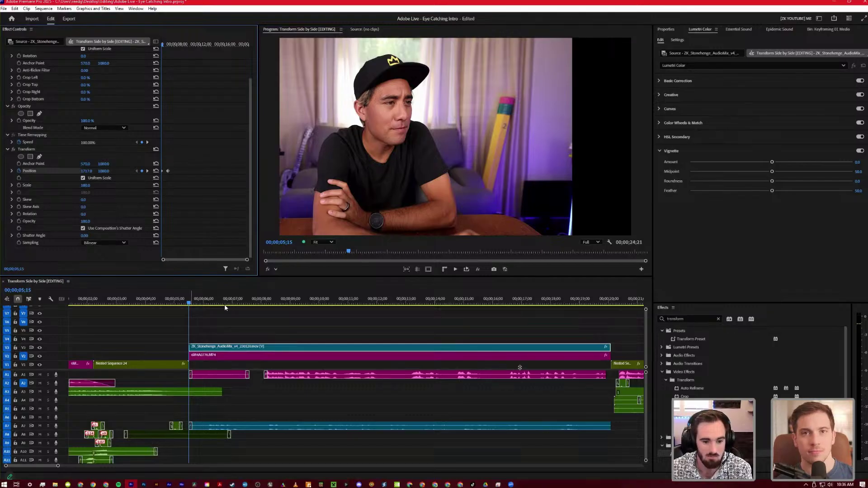
key("space")
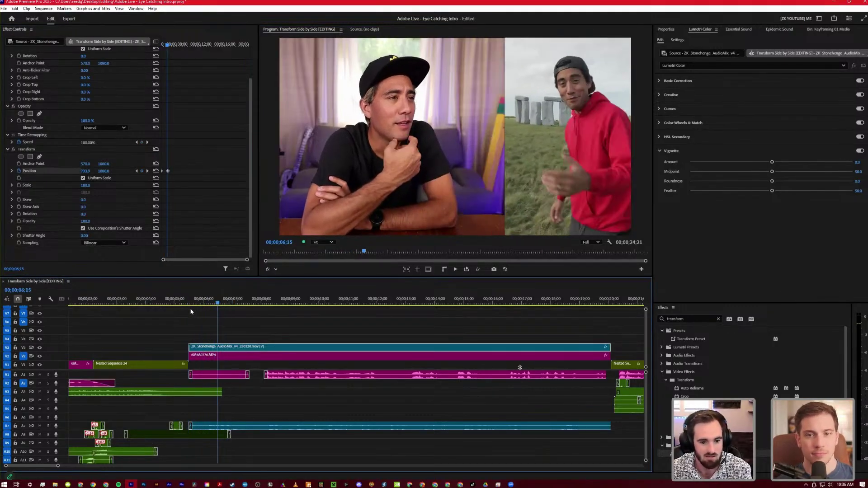
left_click_drag(188, 310, 227, 314)
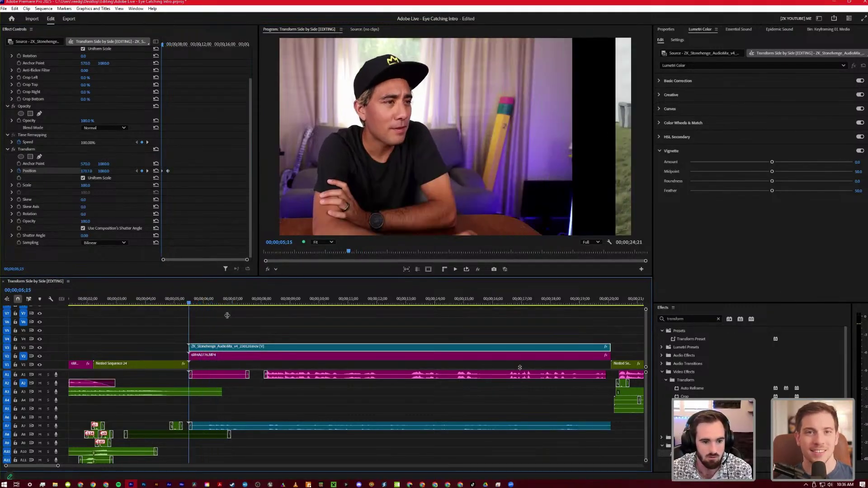
Apply the Transform video effect to the 6M4A0776.MP4 clip on V2
left_click(231, 355)
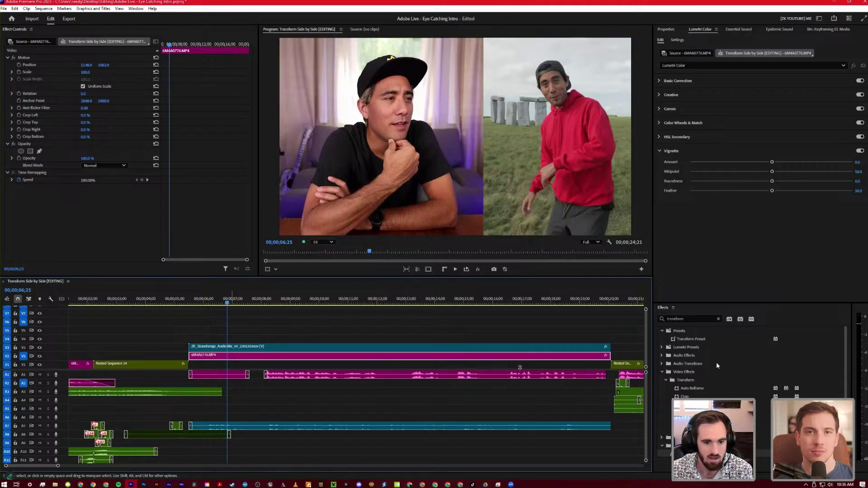
left_click_drag(693, 453, 250, 355)
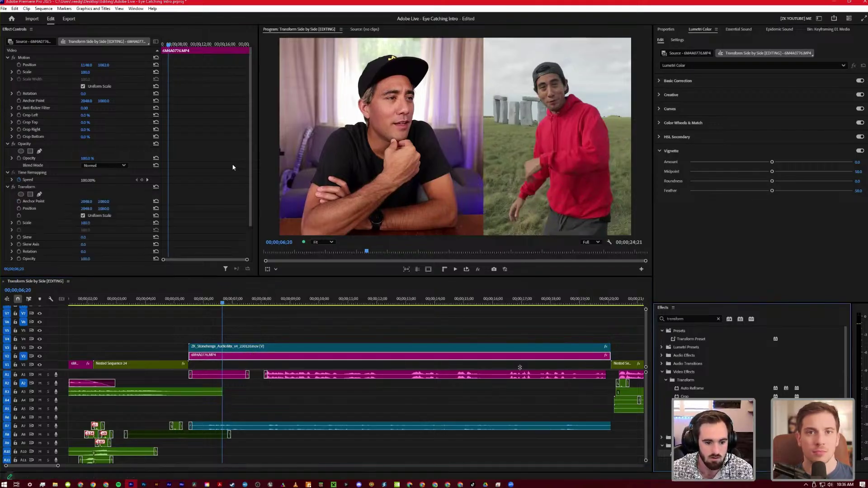
scroll(244, 199, "down", 3)
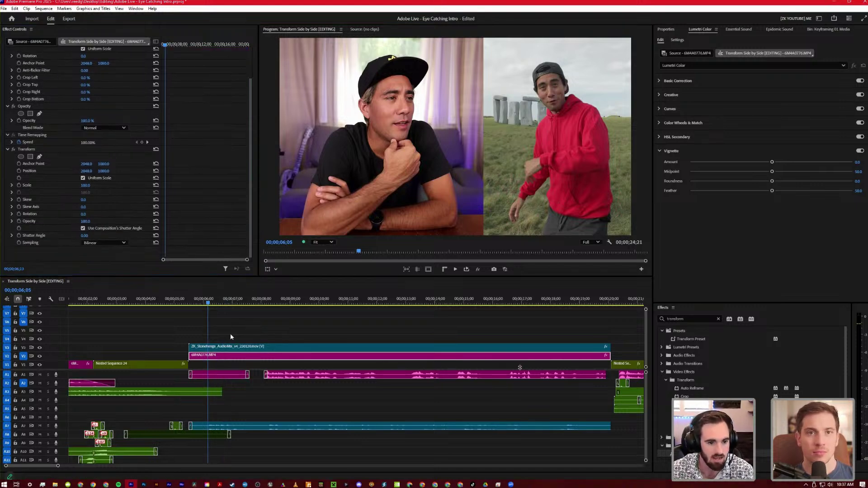
Keyframe the 6M4A0776.MP4 clip's Transform Position at the Stonehenge clip's 00;00;06;20 keyframe, and set Position X to about 2691 at the clip's start
mouse_move(217, 309)
left_mouse_down()
mouse_move(189, 309)
mouse_move(206, 309)
left_mouse_up()
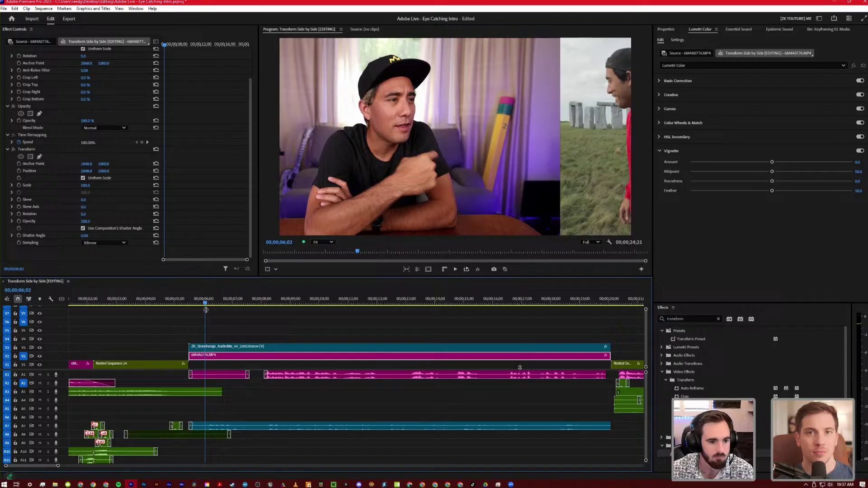
left_click(217, 346)
left_click(148, 209)
left_click(231, 355)
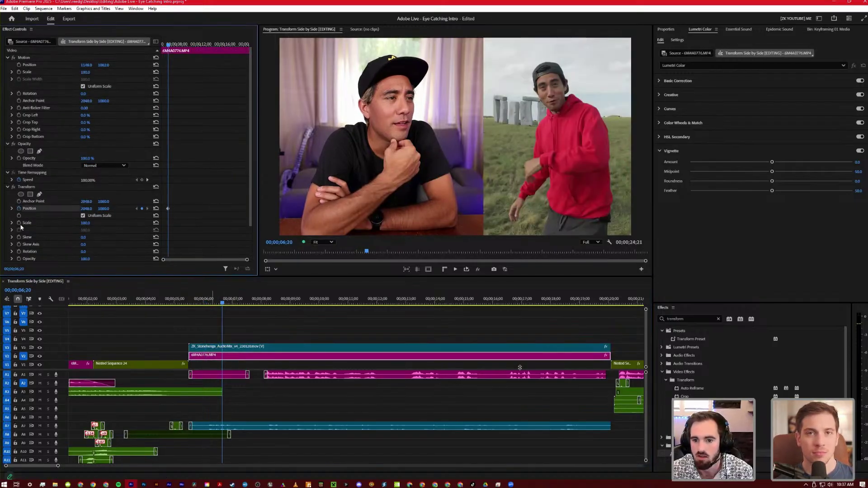
key("Up")
left_click_drag(86, 209, 224, 316)
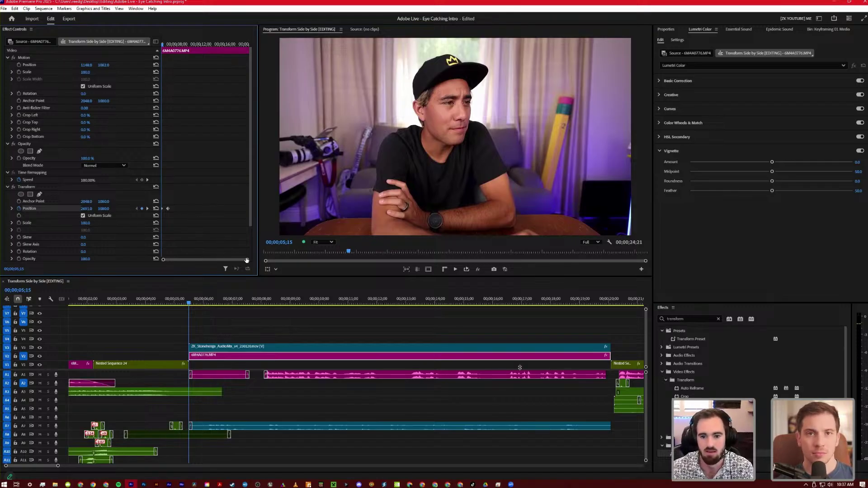
Play back both clips' slide-in from just before their start to past their second Position keyframes
left_click_drag(247, 261, 231, 260)
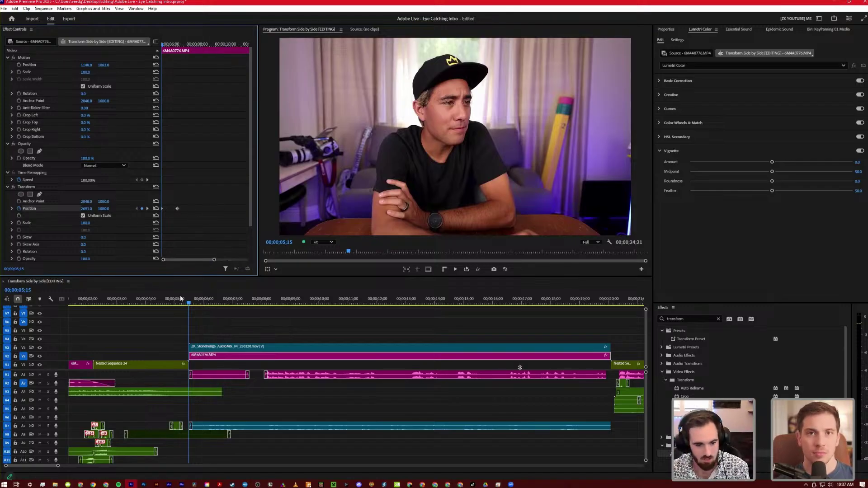
left_click(171, 342)
key("space")
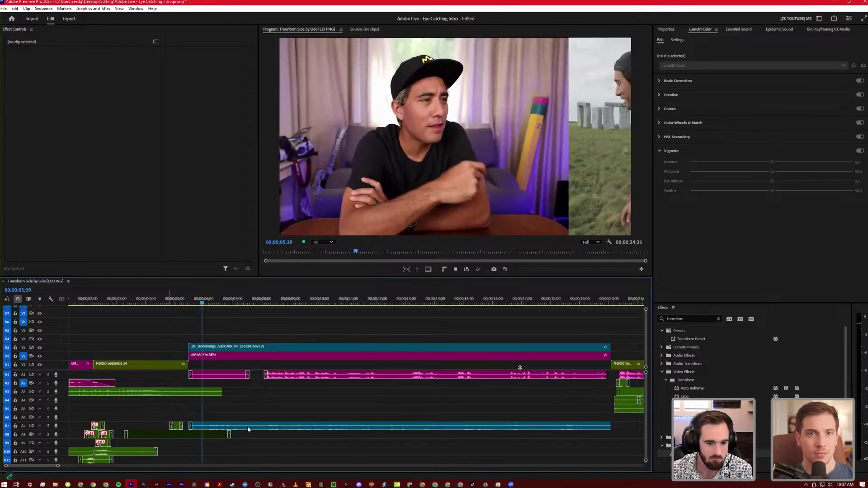
key("space")
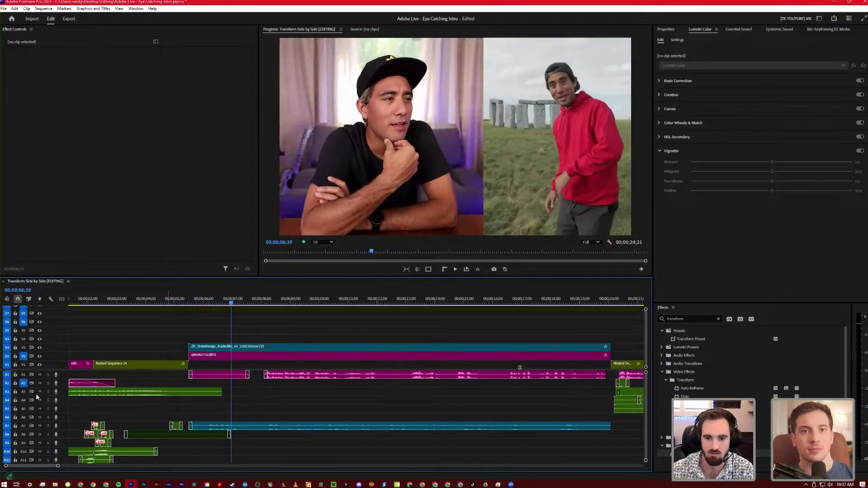
Mute all the audio tracks and replay the start of the side-by-side transition
left_click(40, 392)
key("space")
key("space")
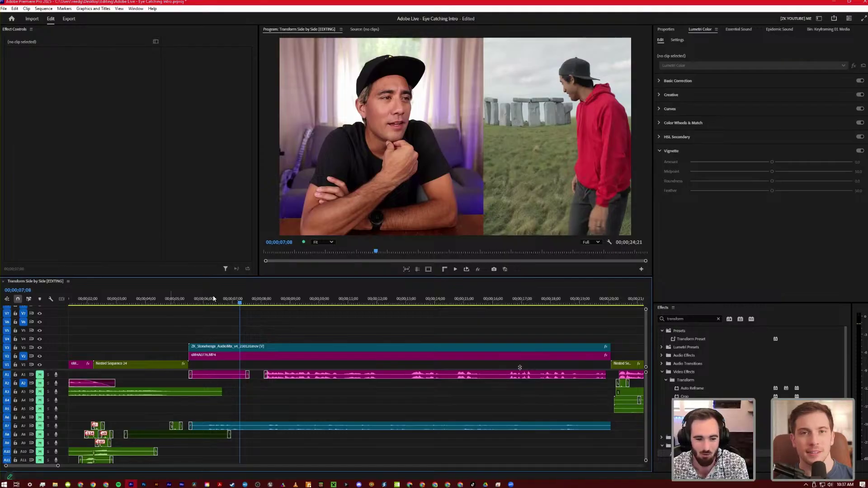
left_click_drag(194, 302, 177, 303)
key("space")
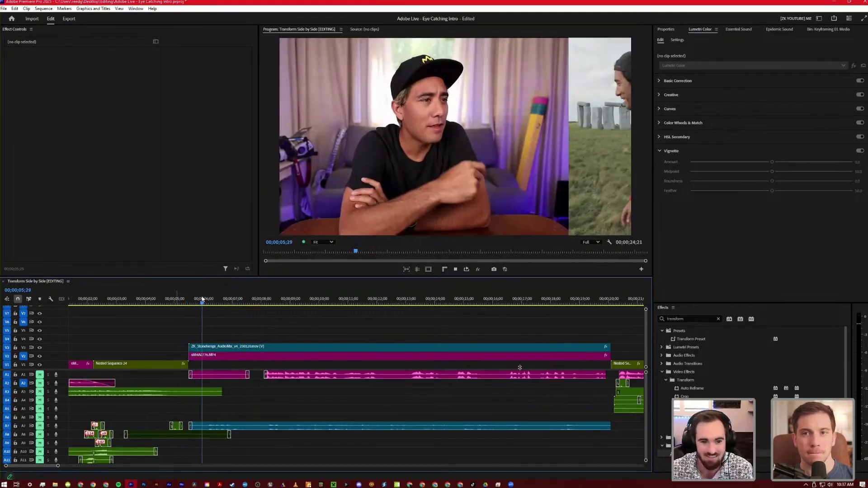
key("space")
left_click_drag(199, 302, 193, 302)
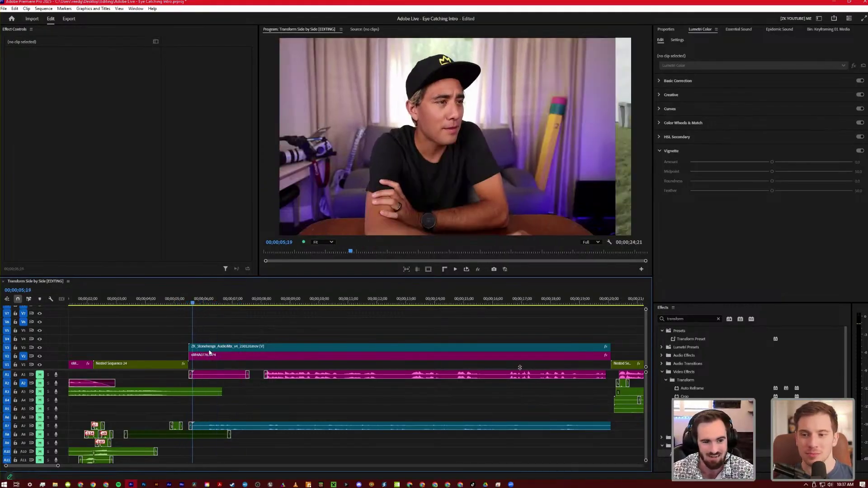
Set both Transform Position keyframes of the Stonehenge clip to Bezier temporal interpolation, and shape the velocity curve to peak early and ease out slowly
left_click(209, 349)
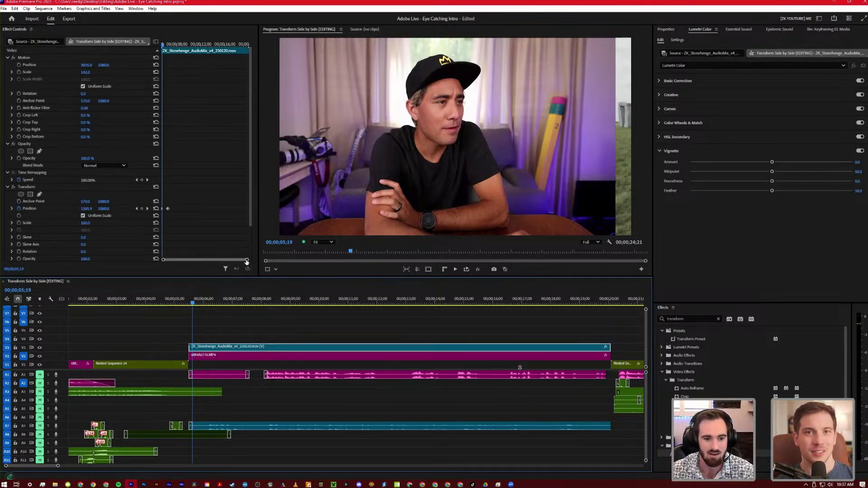
left_click(205, 270)
scroll(215, 177, "up", 5)
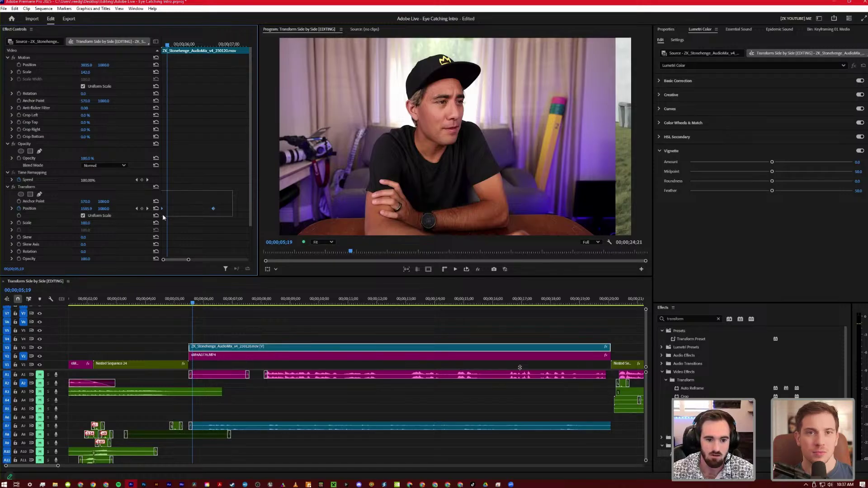
right_click(213, 209)
mouse_move(264, 268)
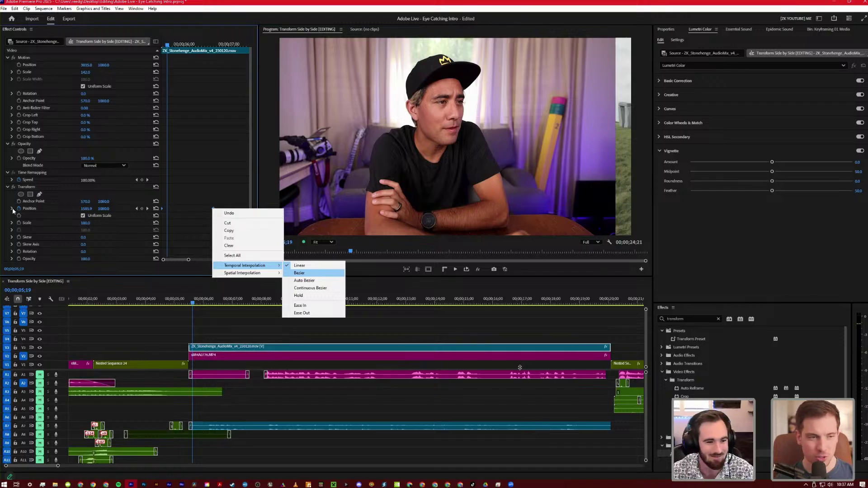
key("Return")
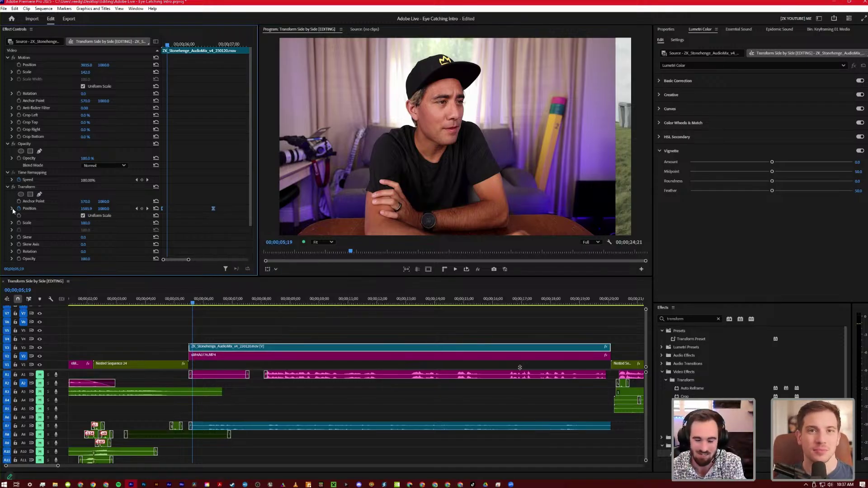
left_click(12, 208)
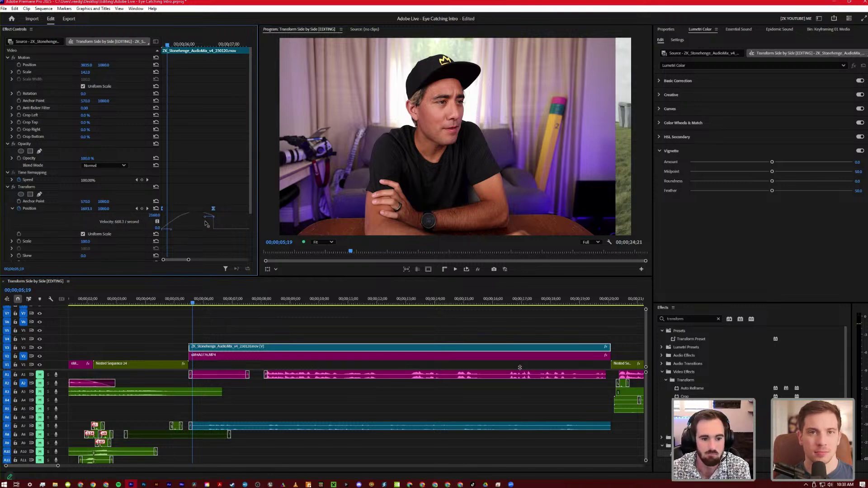
left_click_drag(176, 237, 178, 217)
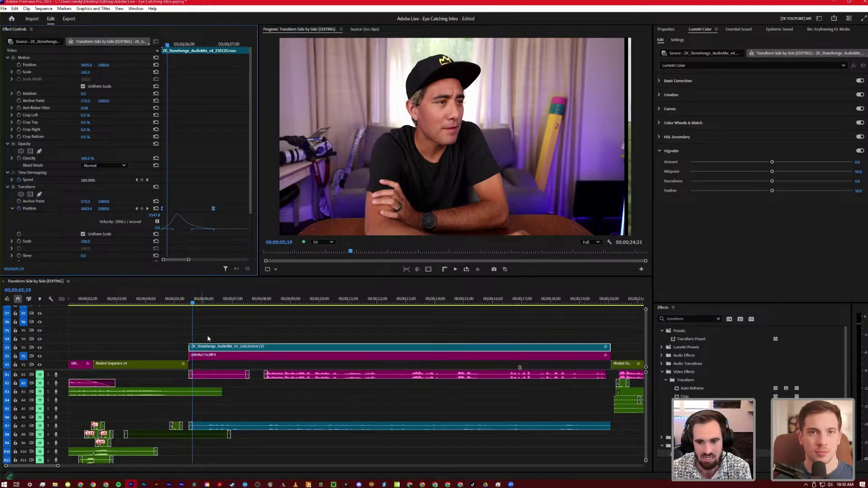
Disable the 6M4A0776.MP4 clip on V2 and play back the Stonehenge clip's slide-in on its own
left_click_drag(208, 338, 214, 362)
key("shift+e")
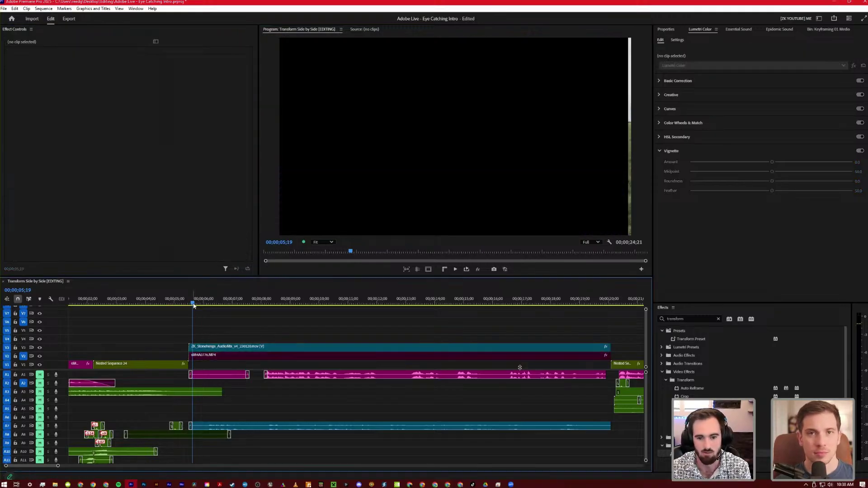
left_click(210, 348)
left_click(204, 303)
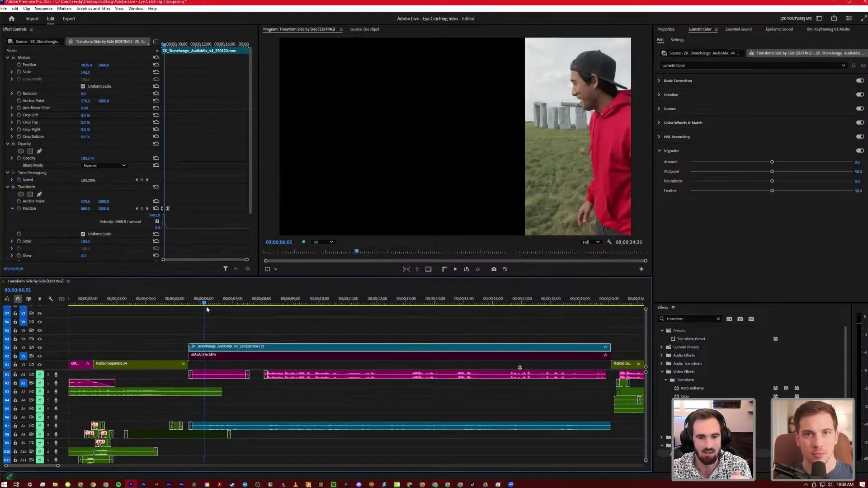
key("space")
left_click(180, 304)
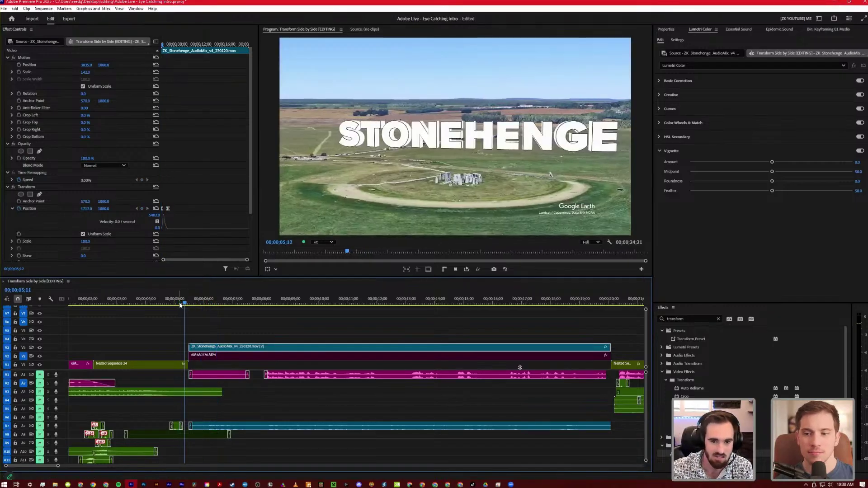
key("space")
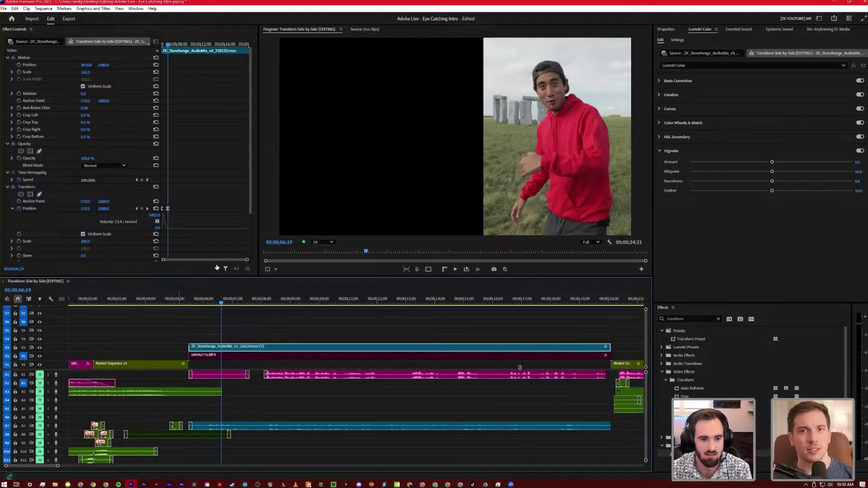
Step through the Stonehenge clip's slide-in frame by frame against its Position velocity curve, and replay it from the clip's start
left_click(182, 219)
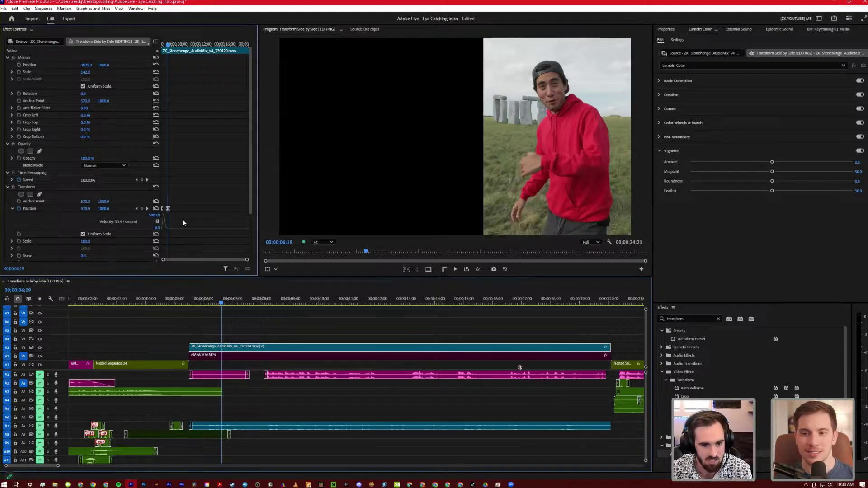
key("equal")
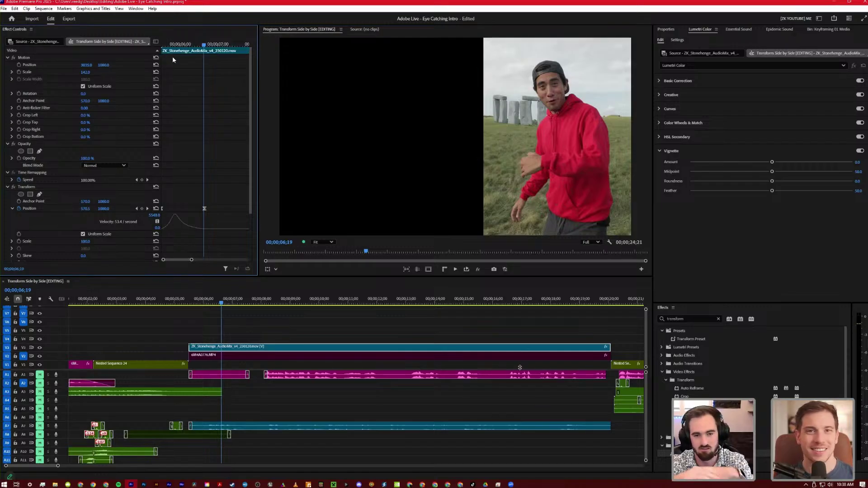
left_click_drag(173, 56, 162, 63)
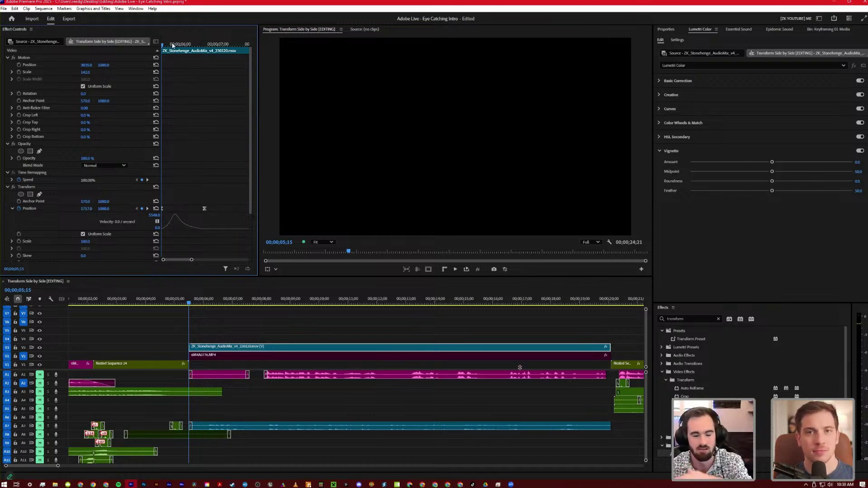
left_click_drag(163, 232, 176, 215)
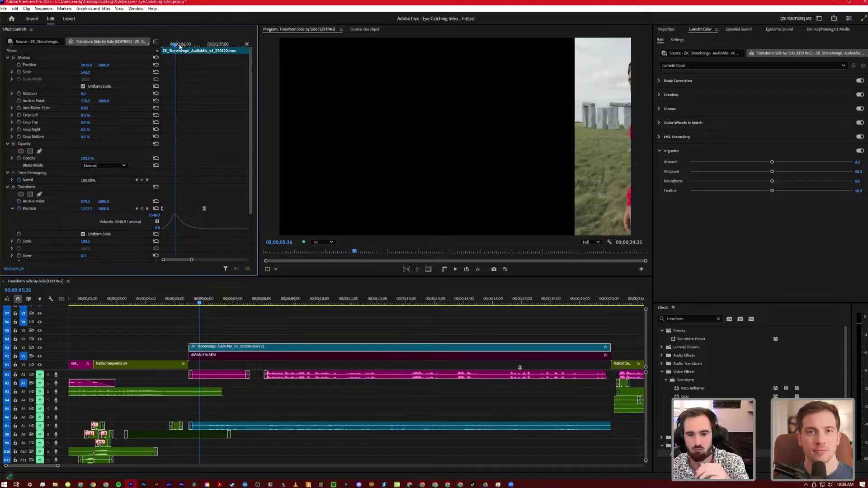
key("Right")
key("Right")
key("Right")
key("Right")
key("Right")
key("Right")
key("Right")
key("Right")
key("Right")
key("Right")
key("Right")
key("Right")
key("Right")
key("Right")
key("Right")
key("Right")
key("Right")
key("Right")
key("Right")
key("Right")
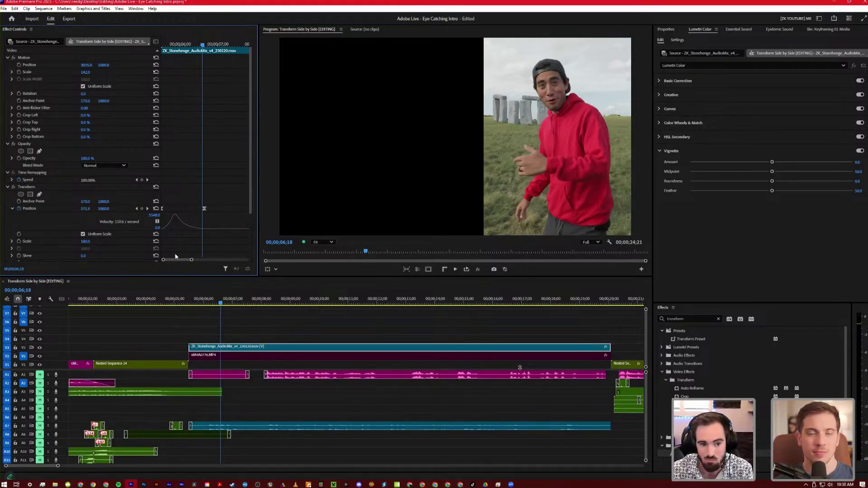
key("Up")
key("space")
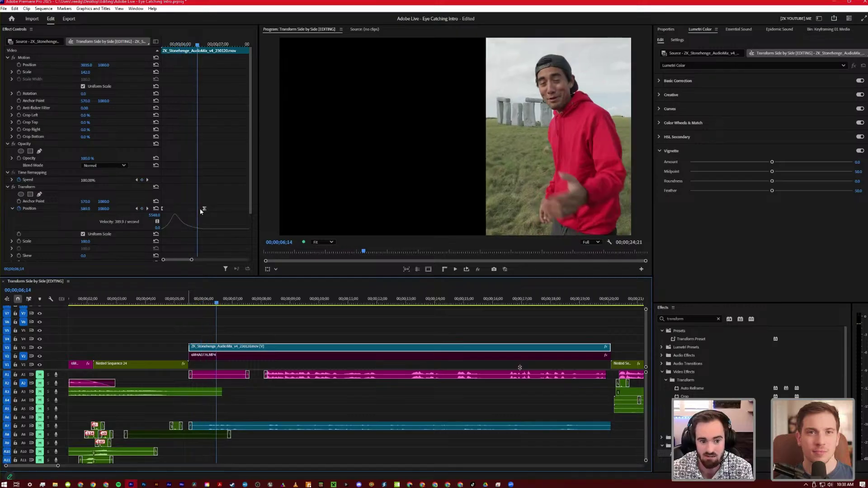
Move the Stonehenge clip's second Position keyframe earlier, to shortly after 00;00;06;00, and replay the slide-in from before the clip's start
left_click_drag(201, 209, 189, 210)
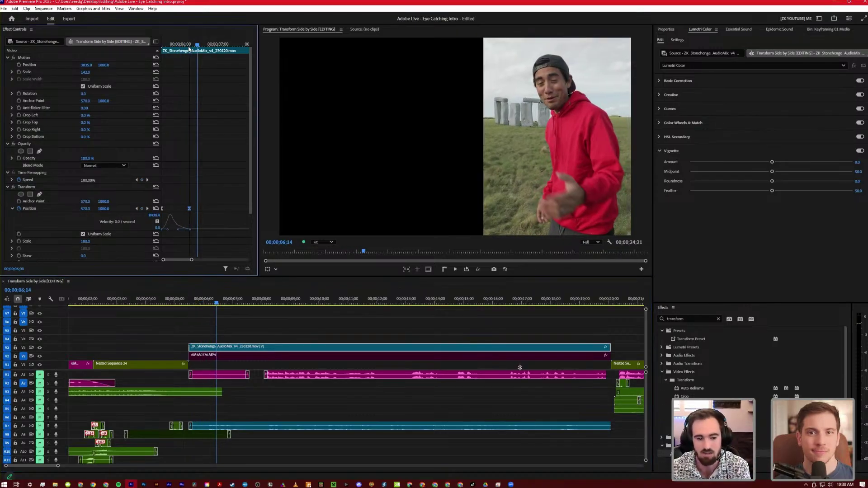
key("Up")
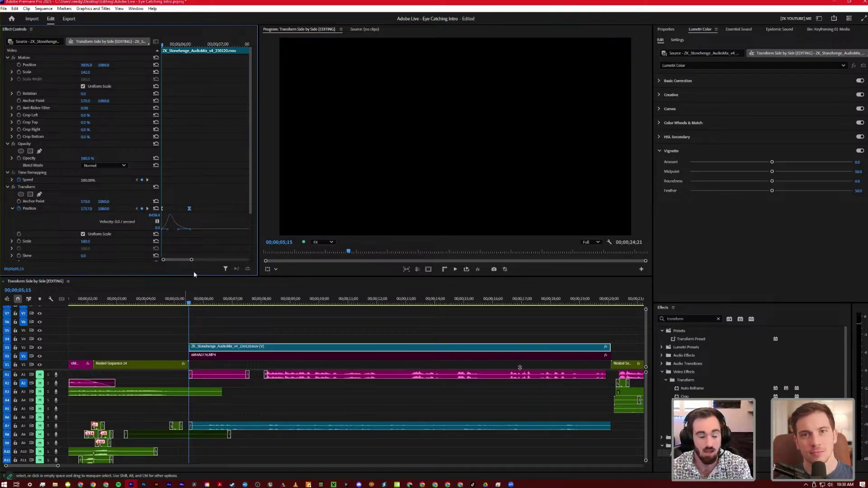
key("Left")
key("Left")
key("Left")
key("Left")
key("Left")
key("Left")
key("Left")
key("Left")
key("Left")
key("Left")
key("Left")
key("space")
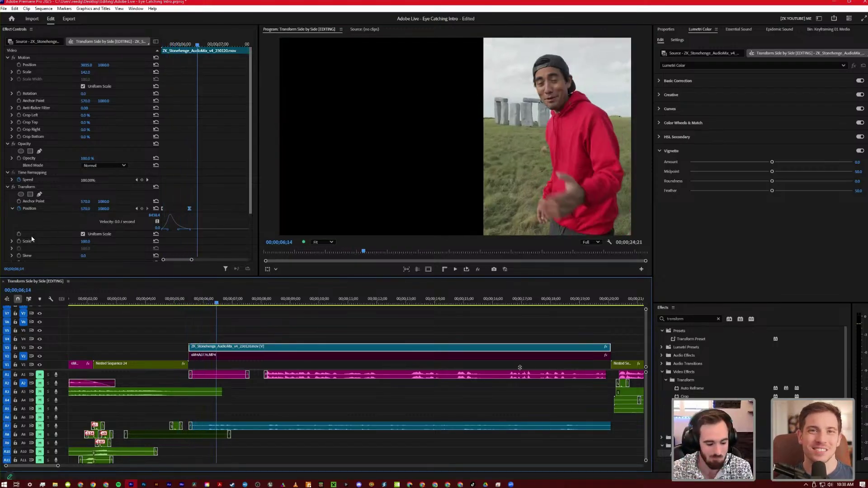
Try a Shutter Angle of 360 in the Stonehenge clip's Transform effect
scroll(74, 237, "down", 3)
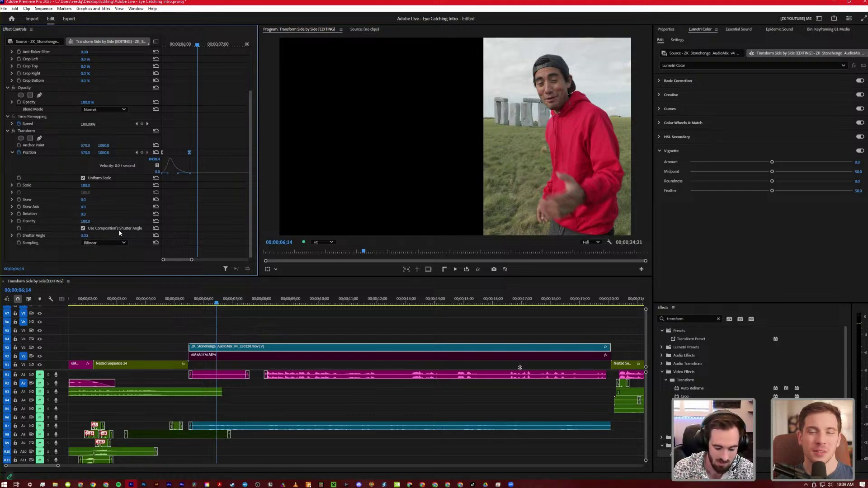
left_click(86, 235)
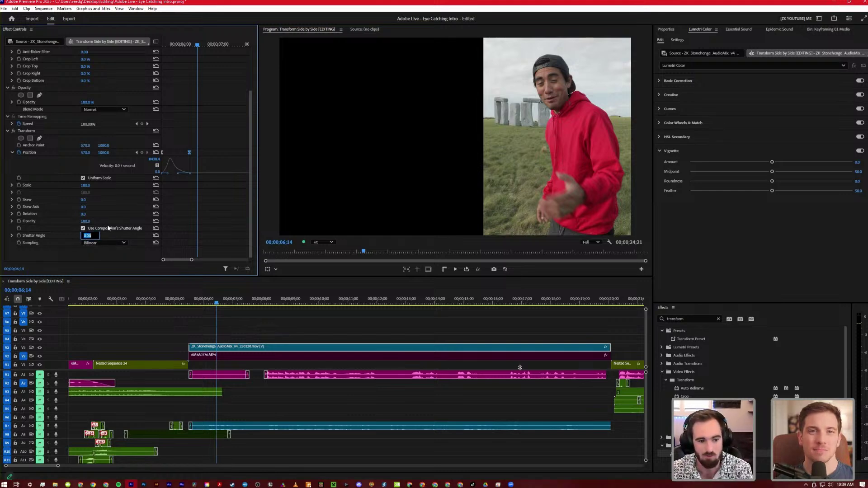
type("180")
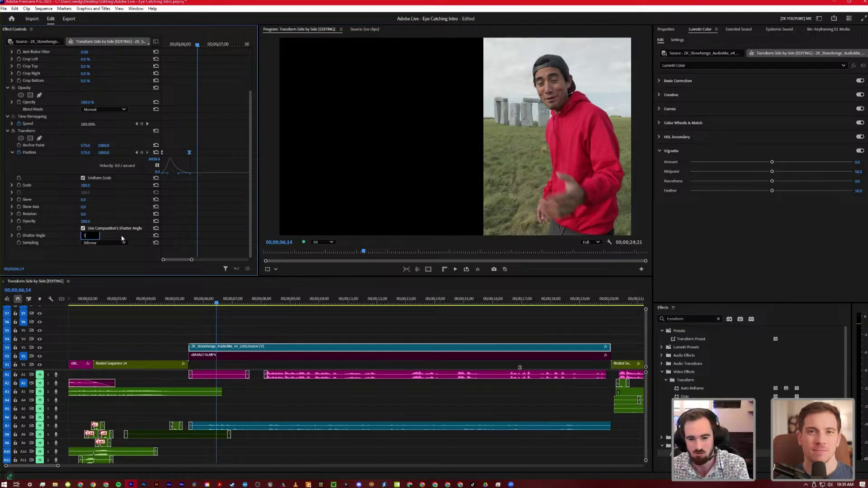
left_click(90, 236)
type("360")
key("Return")
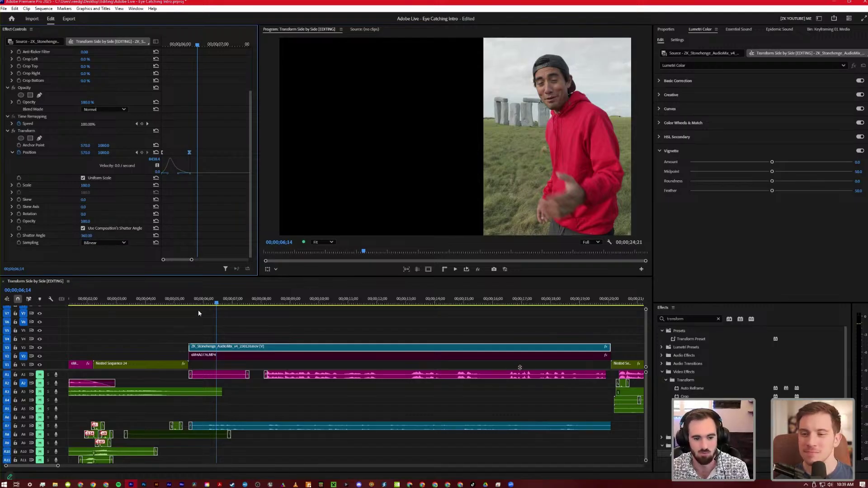
Set the Stonehenge clip's Transform Shutter Angle to 180 and play the slide-in from the clip's start
key("Return")
type("180")
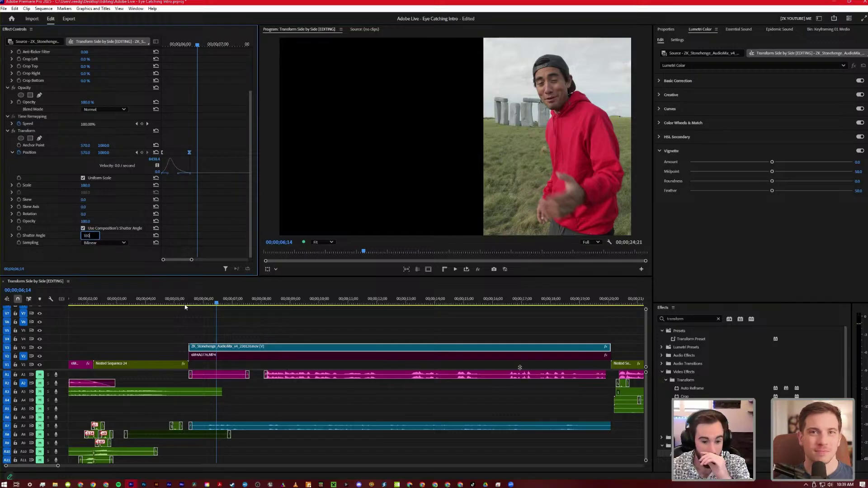
key("Return")
key("Up")
key("space")
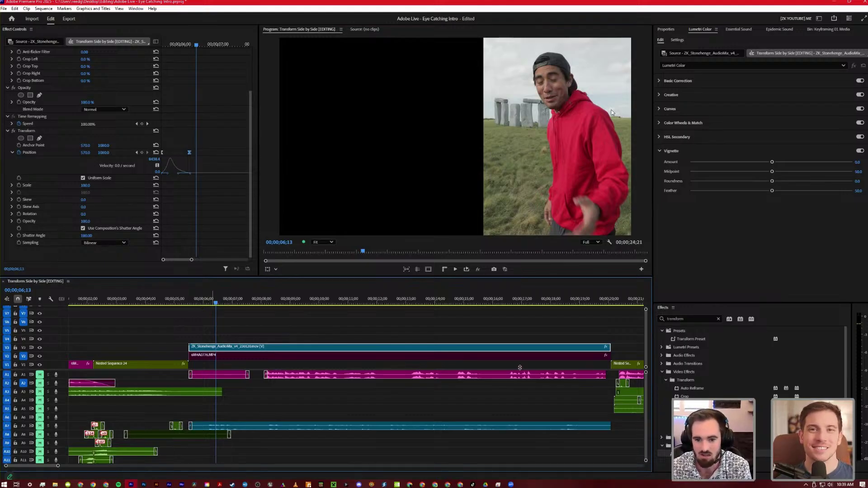
Examine the motion blur on the Stonehenge clip's slide-in frame by frame, continuing on to 00;00;06;20
key("j")
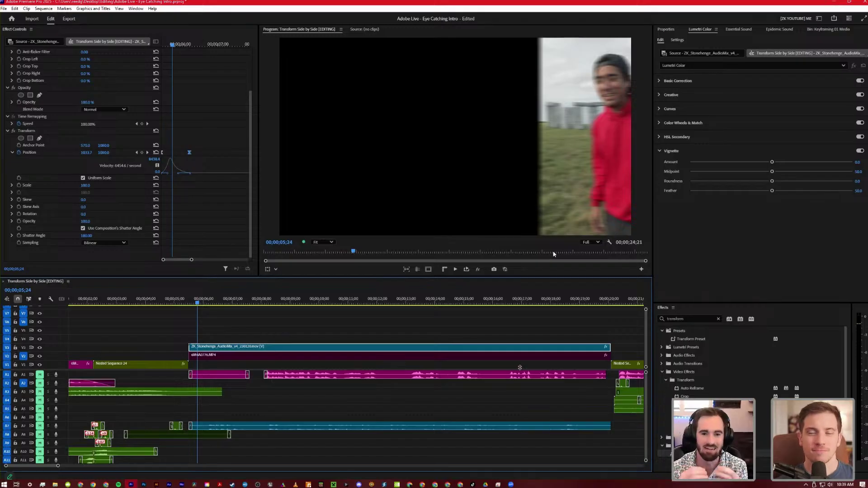
key("Left")
key("Left")
key("Left")
key("Right")
key("Right")
key("Right")
key("Right")
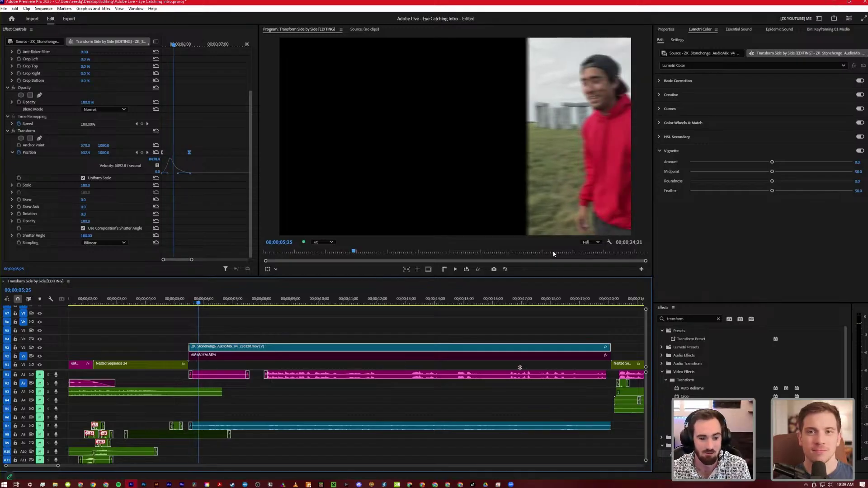
key("Right")
key("Right")
key("Right")
key("Right")
key("Right")
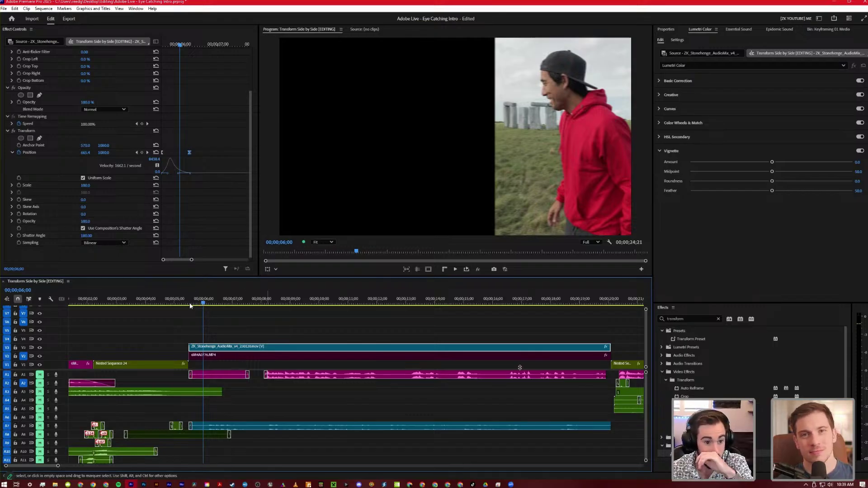
mouse_move(216, 313)
left_mouse_down()
mouse_move(188, 312)
mouse_move(222, 313)
left_mouse_up()
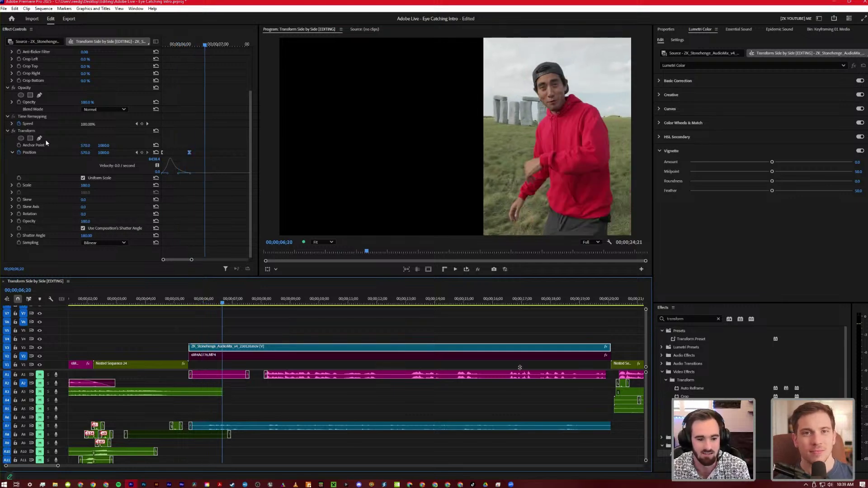
Replace the talking-head clip's Transform effect with a copy of the Stonehenge clip's Transform effect
left_click(46, 143)
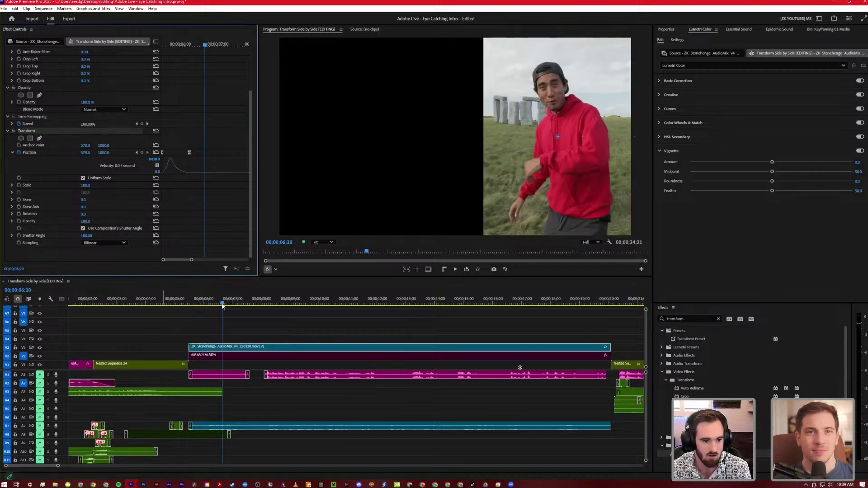
left_click(225, 355)
key("Left")
key("Left")
key("Left")
key("Left")
key("Left")
key("Left")
key("Left")
key("Left")
key("Left")
key("Left")
key("Left")
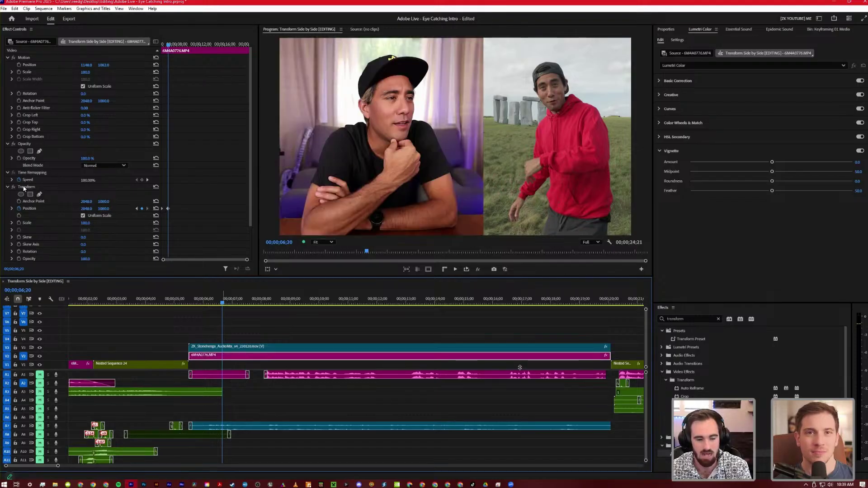
left_click(68, 187)
key("Delete")
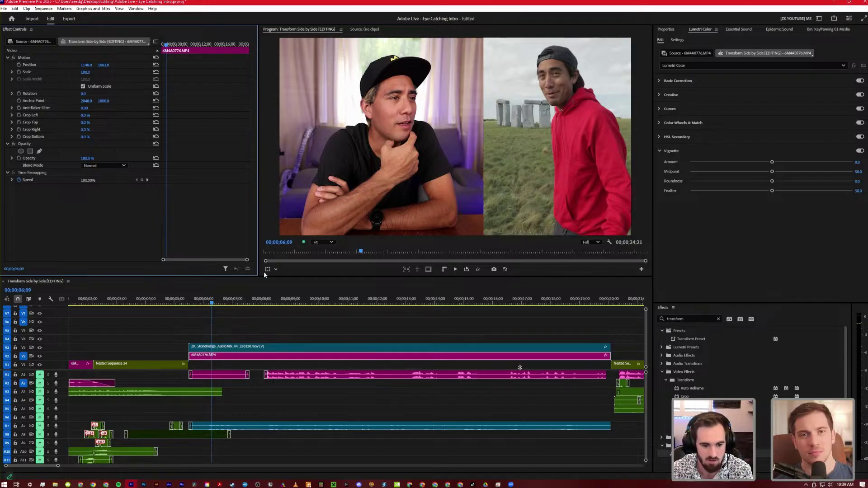
key("ctrl+z")
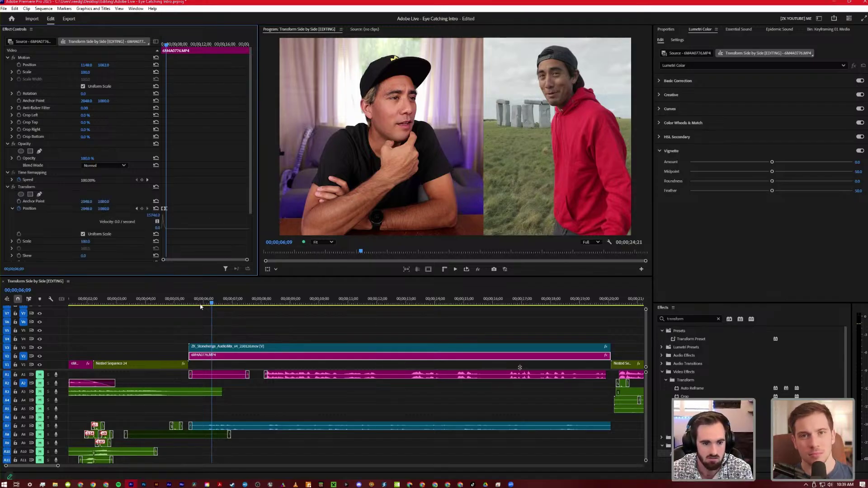
Adjust the horizontal Position of the talking-head clip's first Transform keyframe at 00;00;05;15 so the clip fills the whole frame
left_click(192, 306)
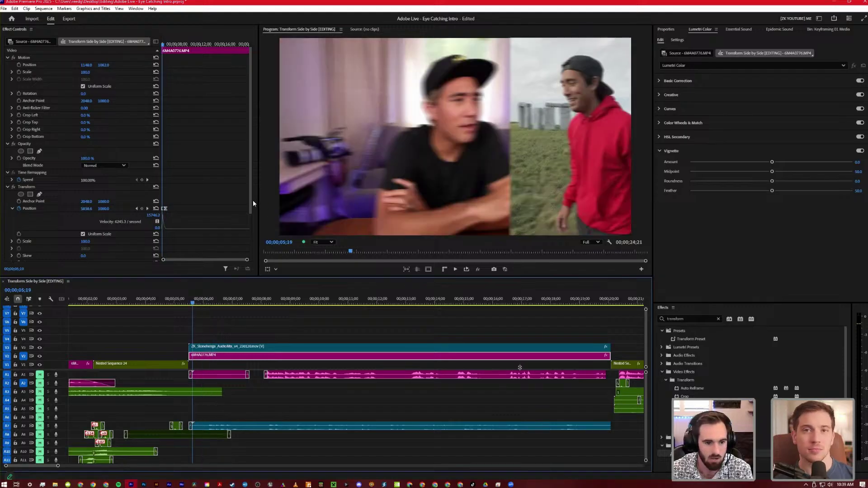
scroll(203, 175, "down", 3)
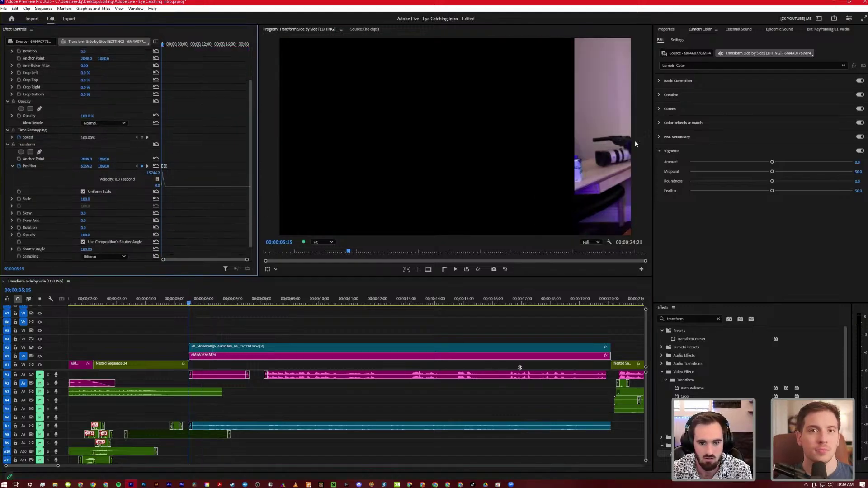
left_click_drag(86, 166, 30, 166)
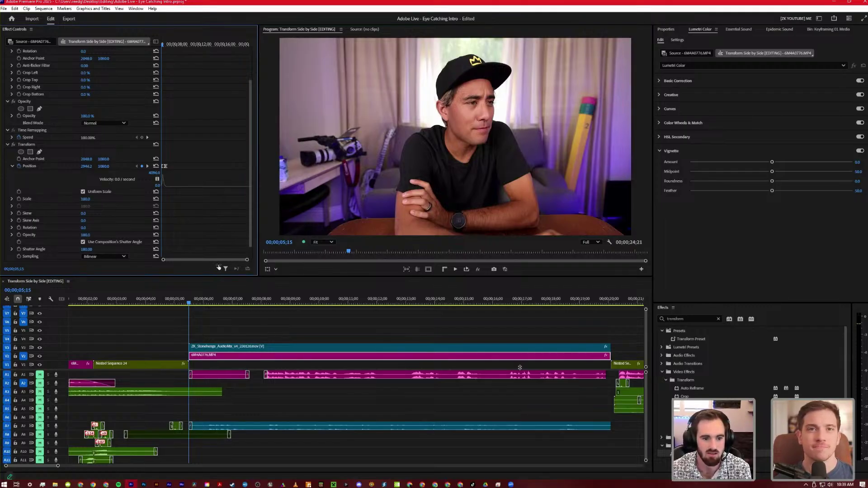
left_click_drag(247, 260, 216, 260)
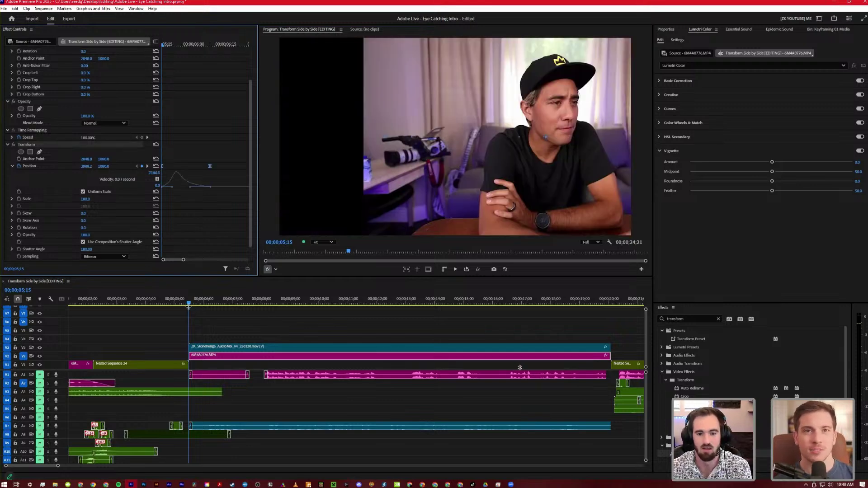
Play the combined slide-in of both clips from about 00;00;04;13
left_click_drag(204, 298, 157, 301)
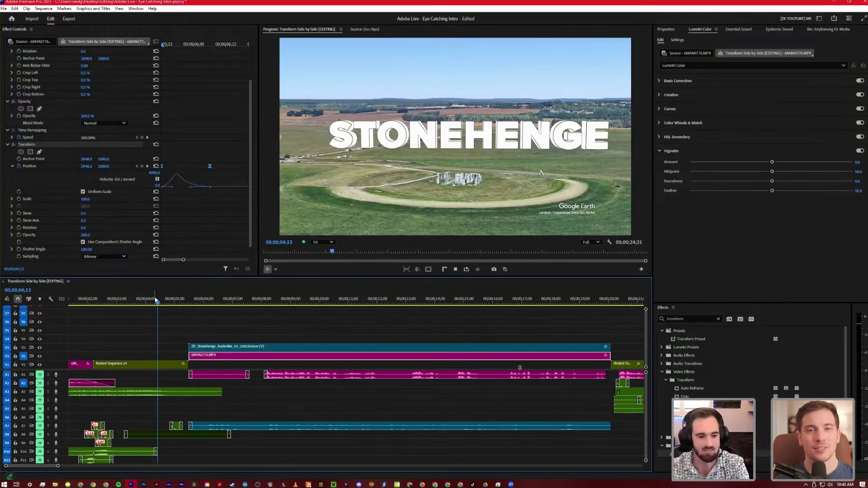
key("space")
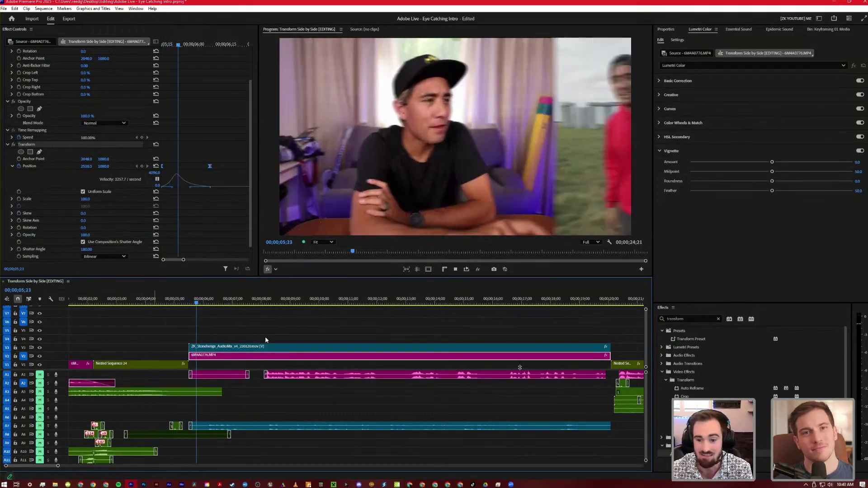
key("space")
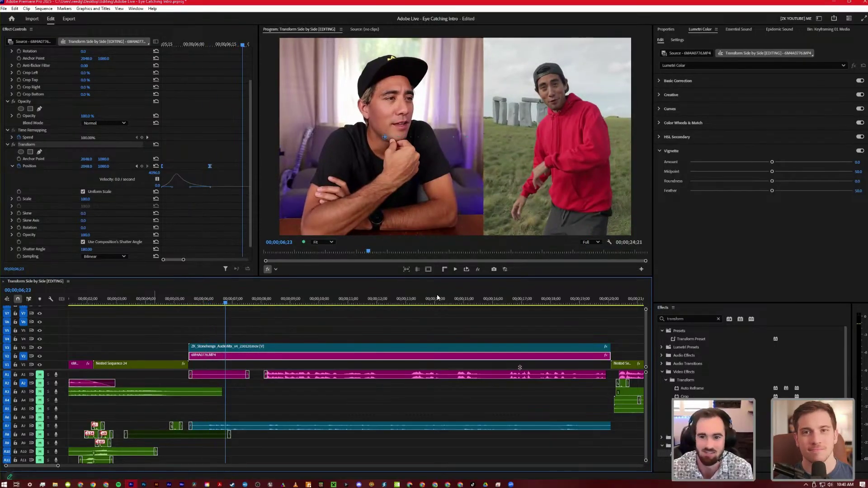
Select the Stonehenge clip and search the effects for "drop"
left_click(571, 196)
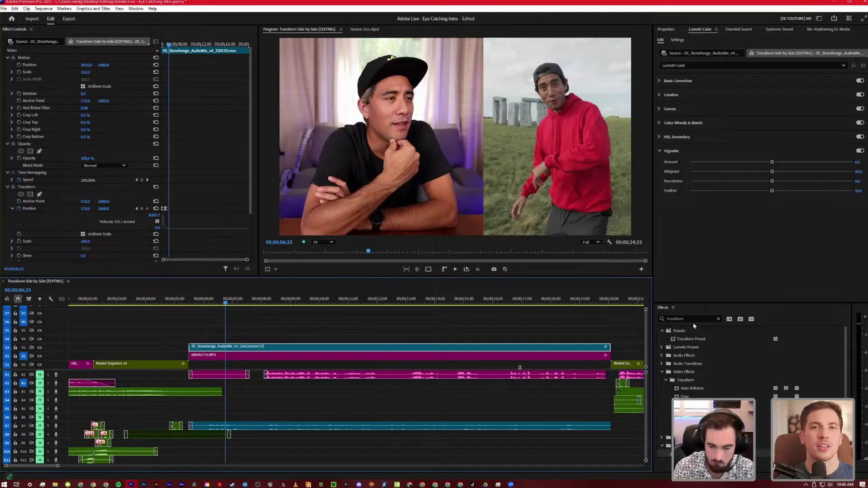
left_click(658, 319)
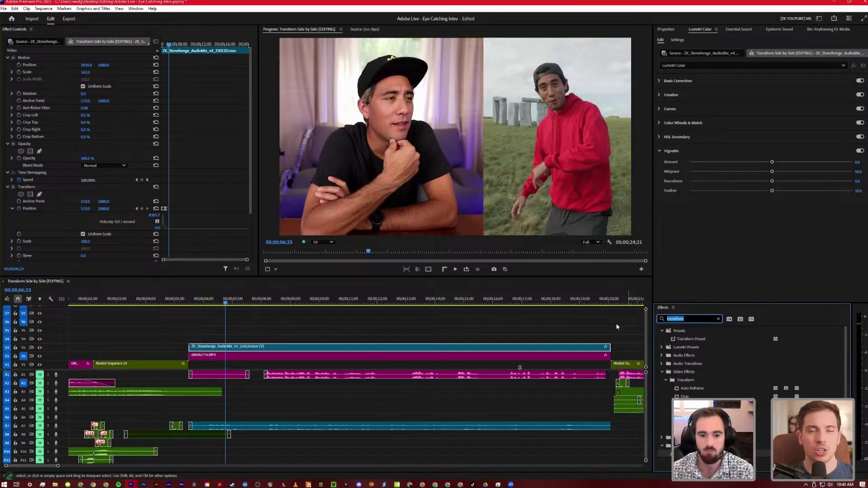
type("drop")
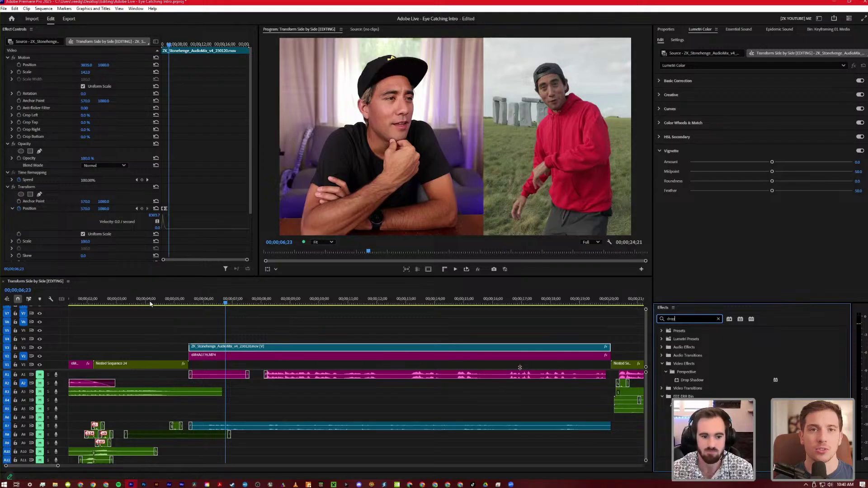
Replay the side-by-side slide-in, then scrub through it from 00;00;05;15 to 00;00;06;11
left_click_drag(168, 304, 173, 305)
key("space")
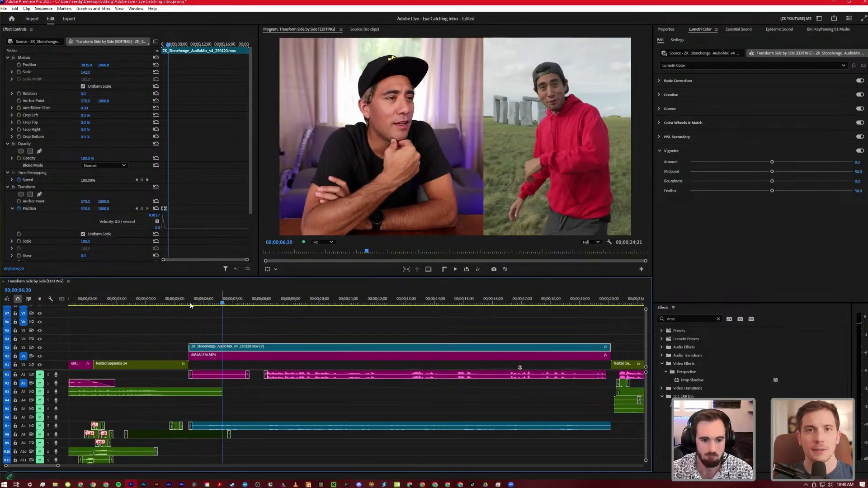
left_click(189, 304)
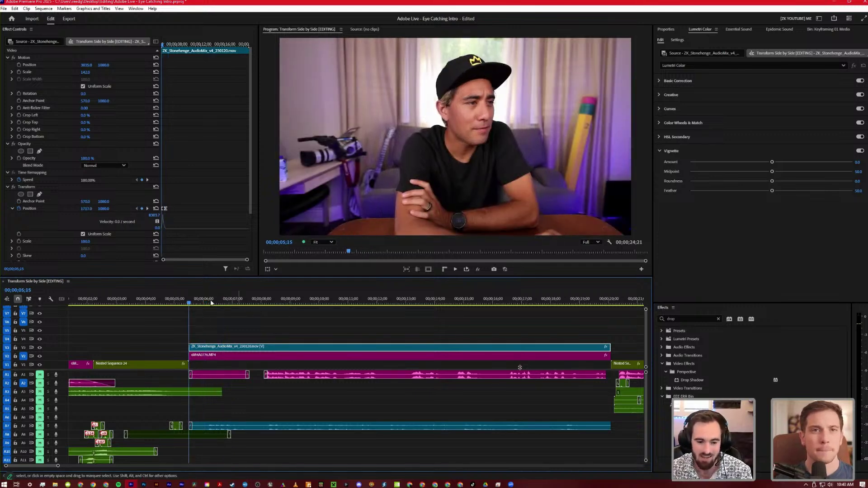
left_click_drag(195, 300, 213, 292)
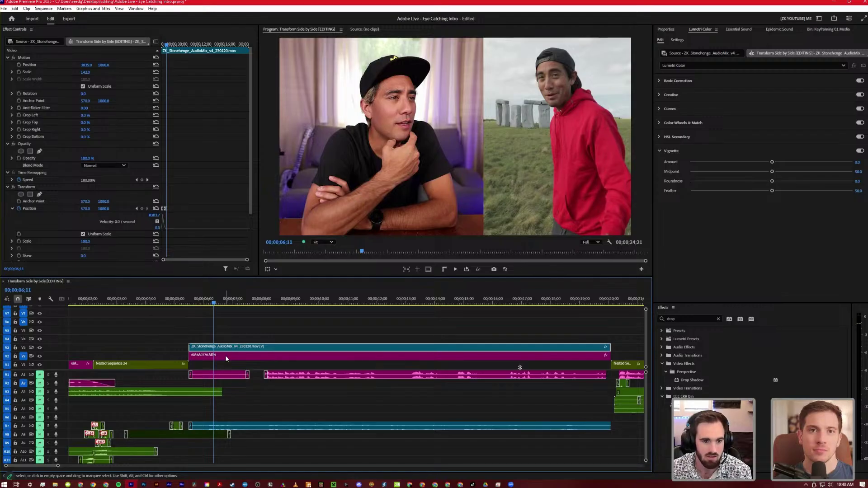
Move both Stonehenge Transform Position keyframes later so the slide-in starts at 00;00;06;00
scroll(253, 220, "down", 3)
left_click_drag(247, 259, 222, 263)
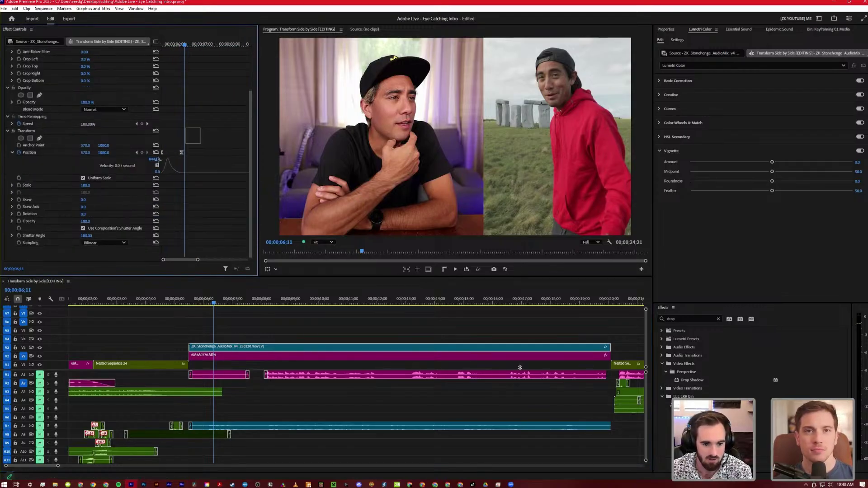
left_click_drag(168, 154, 182, 153)
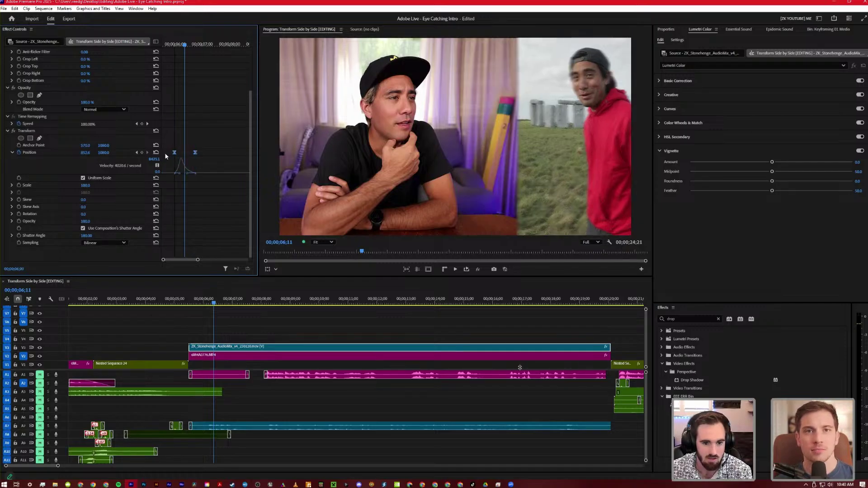
left_click(136, 152)
Move both talking-head Transform Position keyframes later so the slide starts shortly before 00;00;06;00
left_click(225, 356)
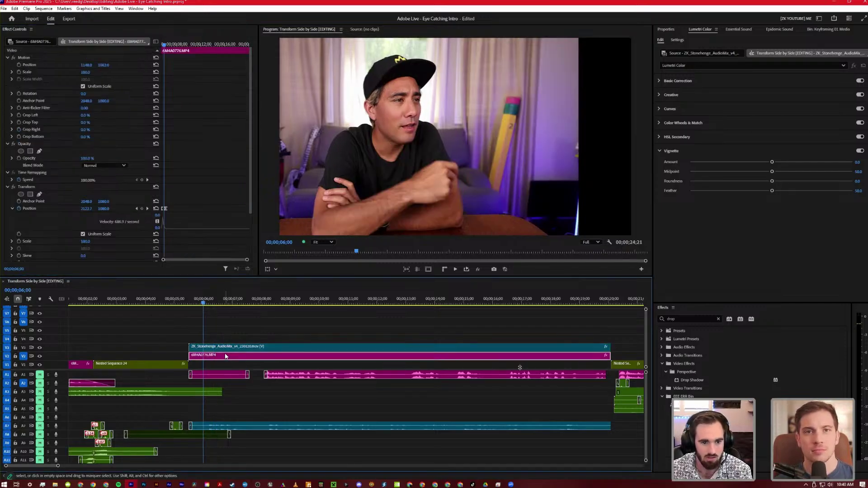
left_click_drag(250, 165, 250, 208)
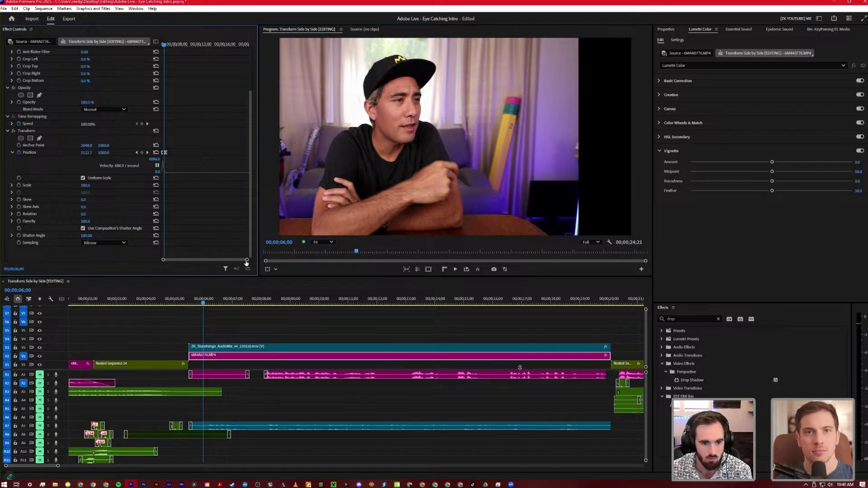
left_click_drag(247, 260, 202, 260)
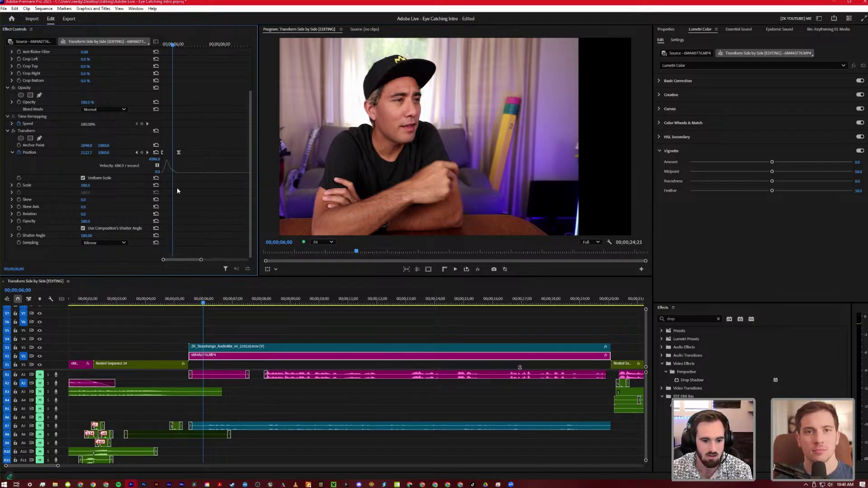
mouse_move(186, 151)
left_mouse_down()
mouse_move(156, 154)
mouse_move(169, 154)
left_mouse_up()
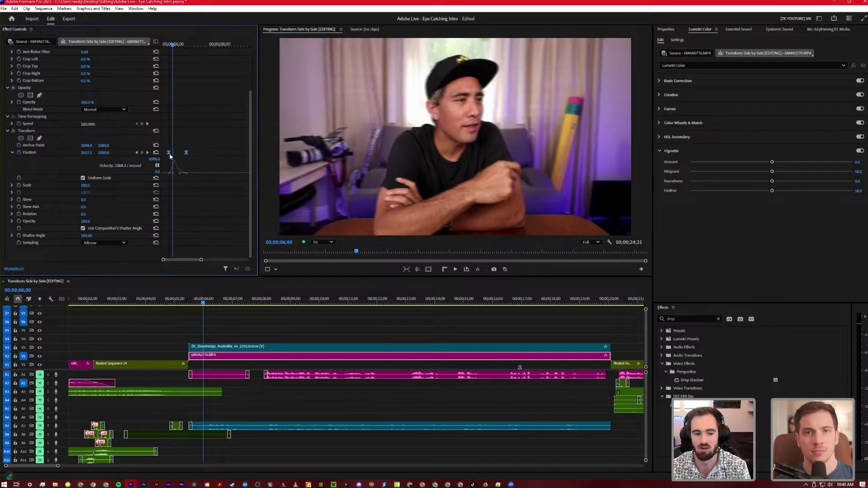
Move the Stonehenge clip up to video track V4 and play the retimed slide-in from 00;00;04;01
left_click_drag(195, 347, 144, 311)
left_click(182, 302)
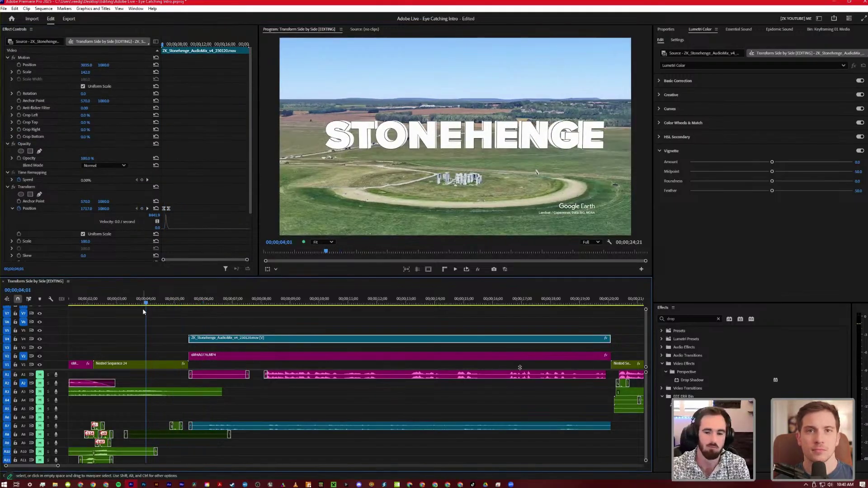
key("space")
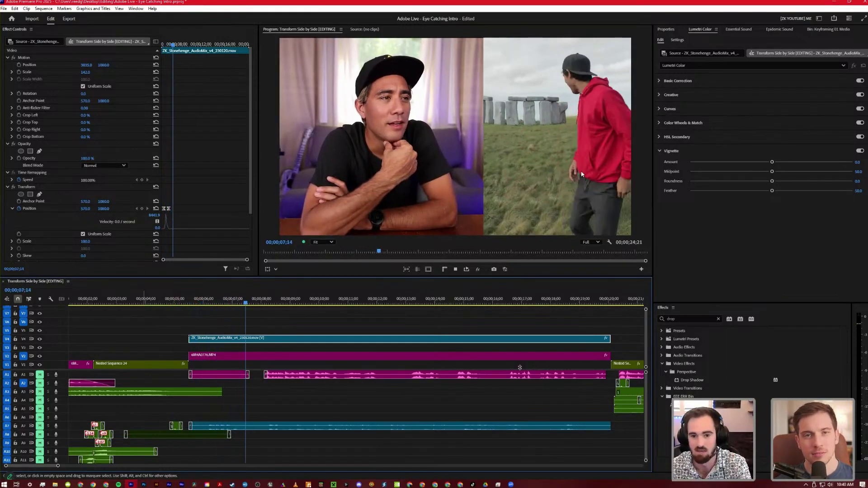
key("space")
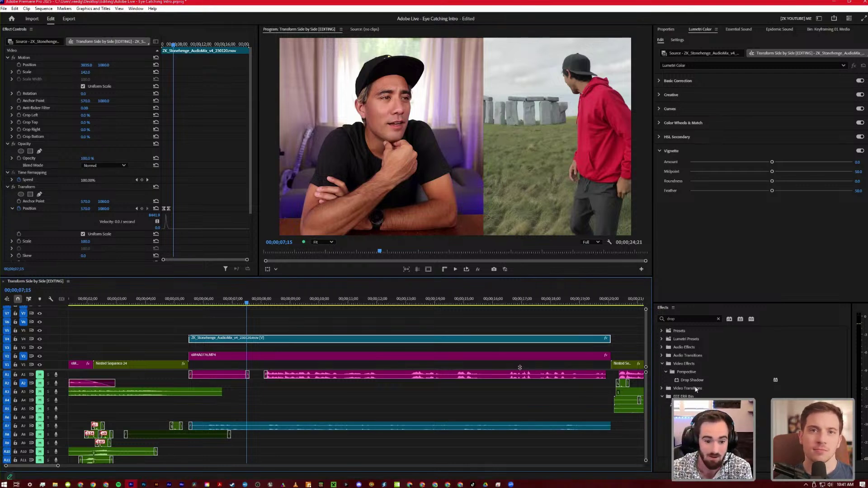
Apply the Drop Shadow effect to the Stonehenge clip with a white (FFFFFF) shadow color and 100% opacity
left_click_drag(691, 380, 267, 341)
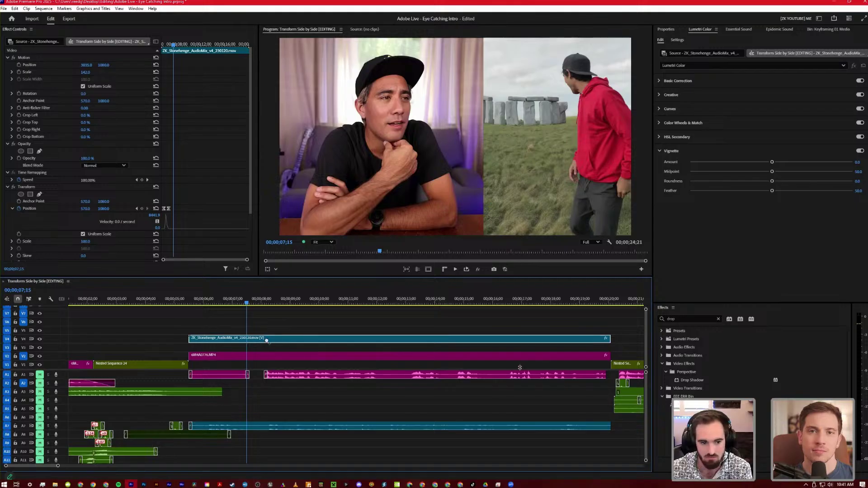
left_click(672, 311)
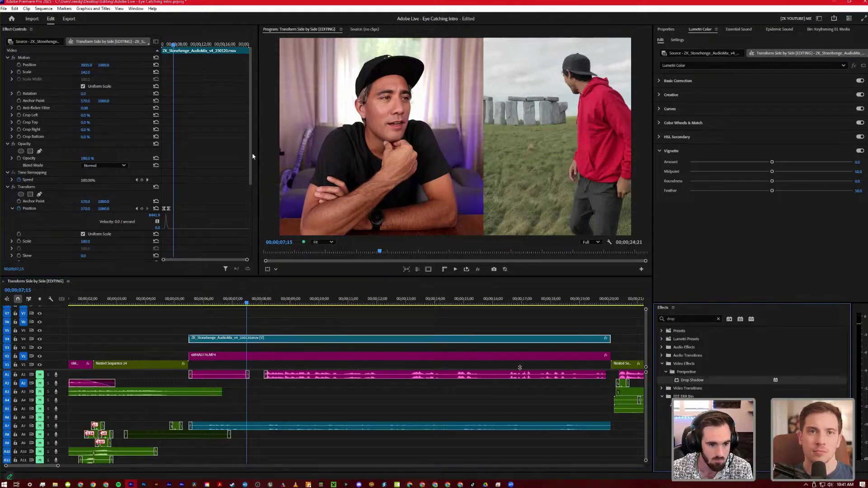
left_click_drag(253, 155, 245, 251)
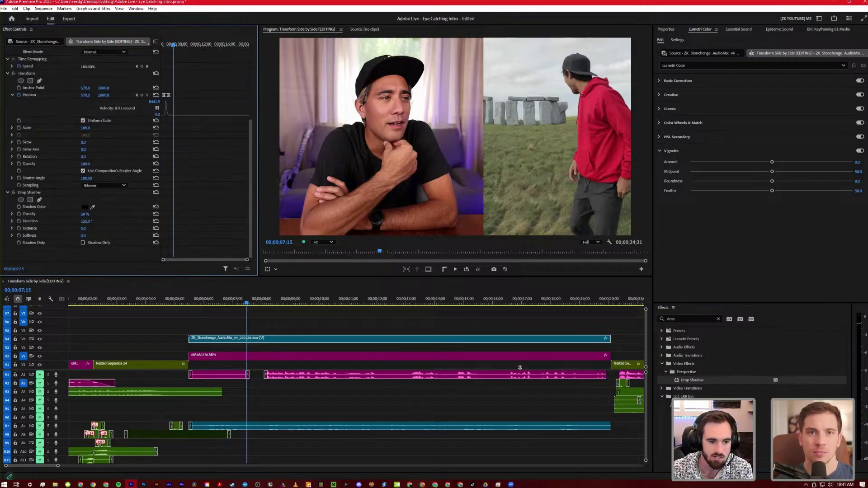
left_click(84, 207)
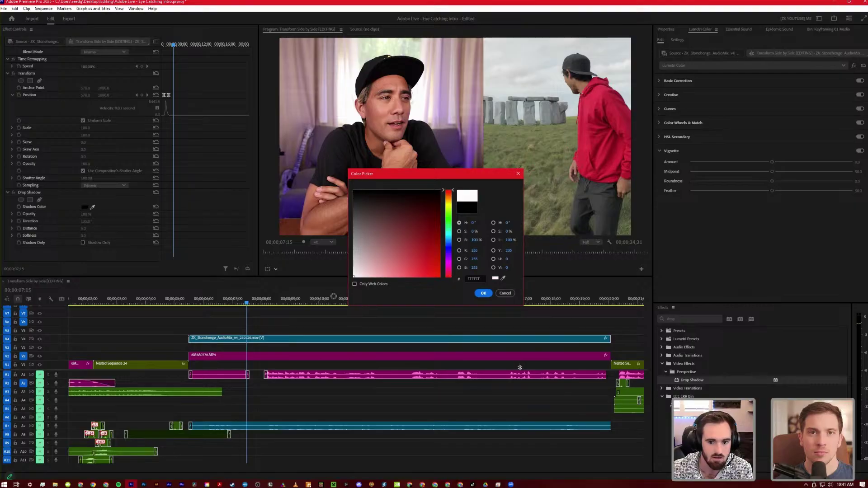
left_click(483, 292)
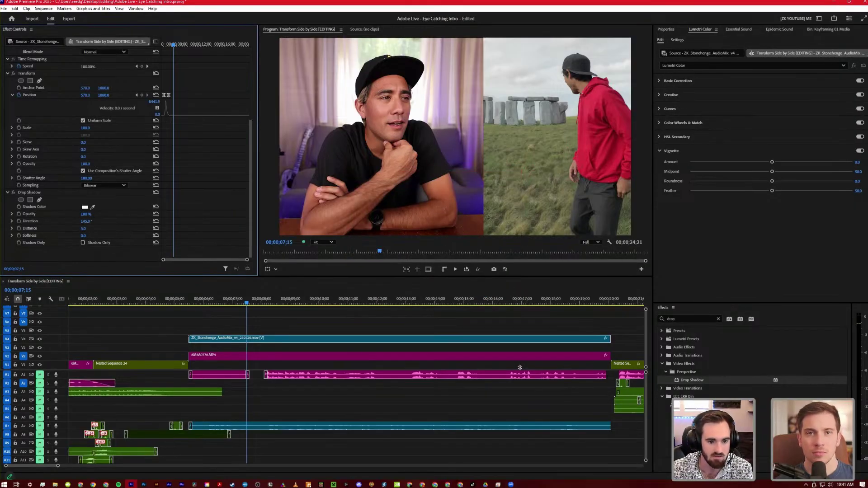
Try a Distance of 273 and a Direction of 90° for the Stonehenge clip's Drop Shadow
mouse_move(85, 221)
left_mouse_down()
mouse_move(103, 221)
mouse_move(96, 228)
mouse_move(91, 219)
mouse_move(99, 218)
mouse_move(74, 215)
left_mouse_up()
left_click(86, 221)
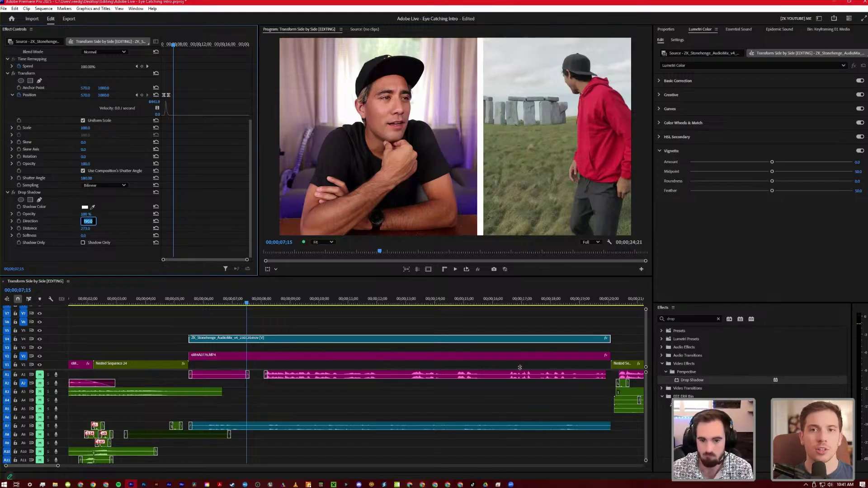
type("90")
key("Return")
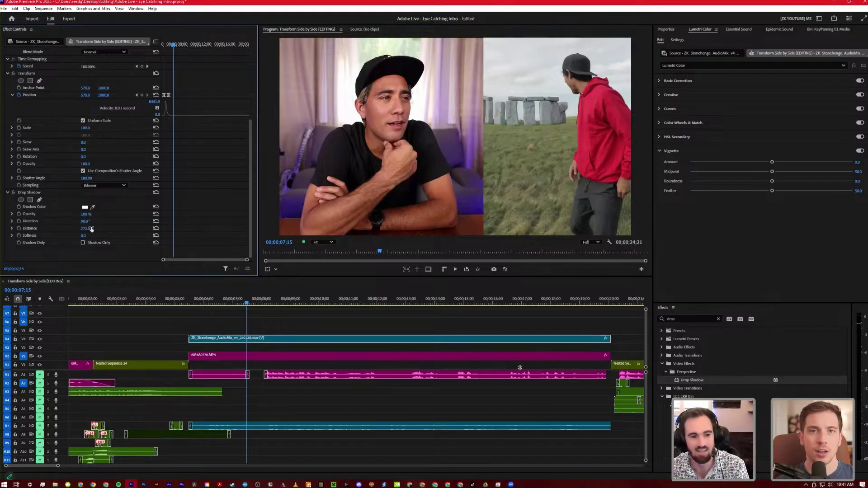
Set the Drop Shadow's Direction to -90° and its Distance to about 31 to form a thin white divider between the clips
left_click(88, 221)
type("-90")
key("Return")
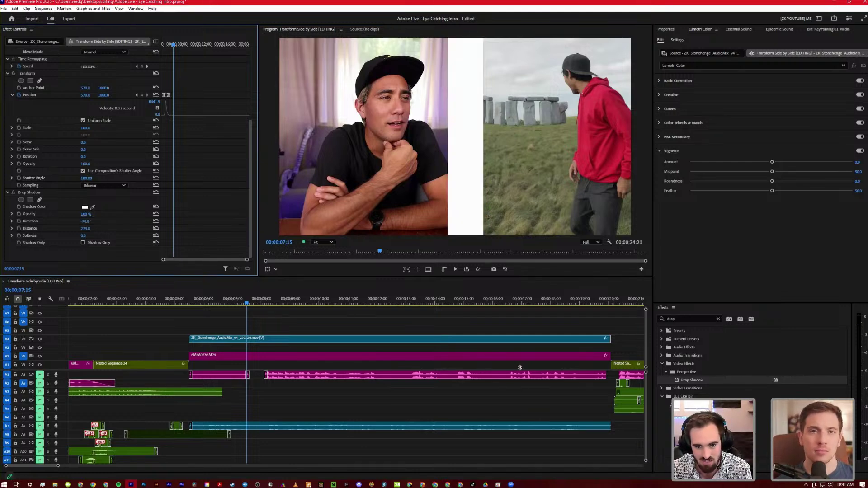
left_click_drag(85, 228, 77, 228)
left_click_drag(90, 228, 485, 187)
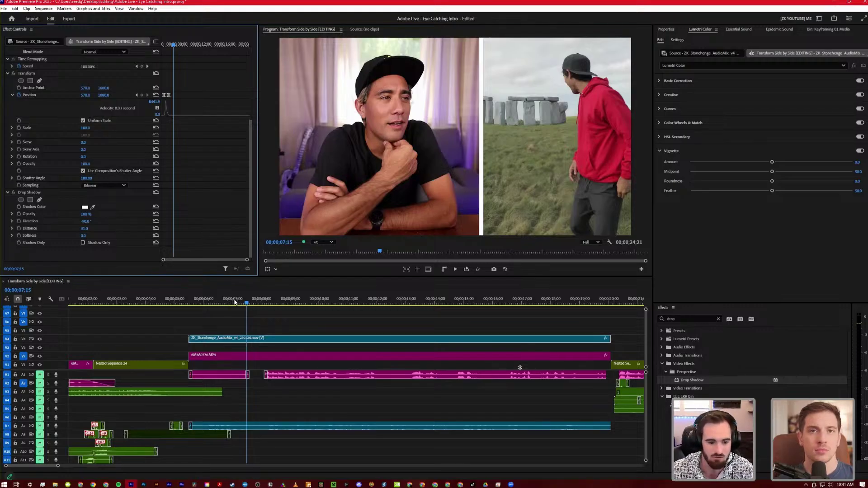
Set the starting Transform Position X of the Stonehenge clip to 1748 so the white divider begins outside the frame
left_click_drag(199, 304, 192, 304)
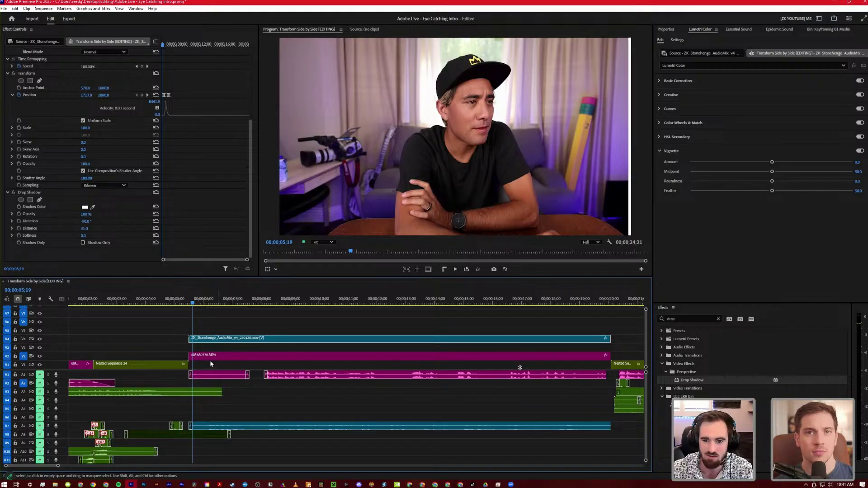
left_click(214, 347)
left_click(219, 338)
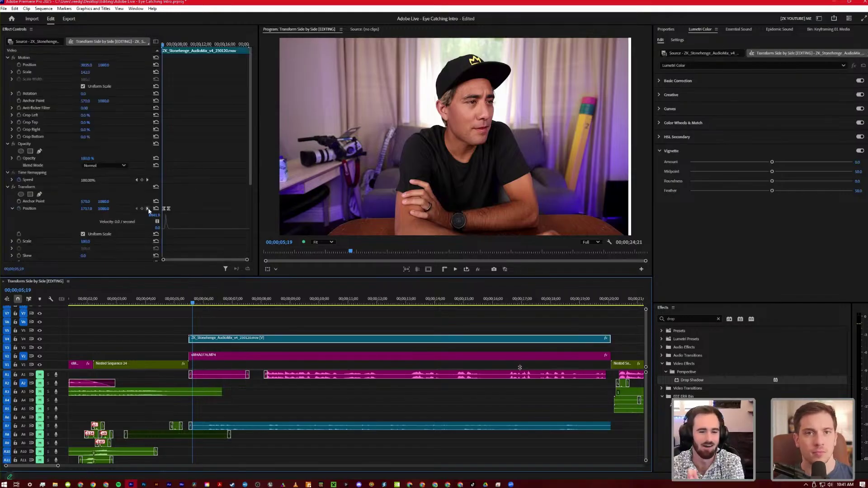
left_click(148, 209)
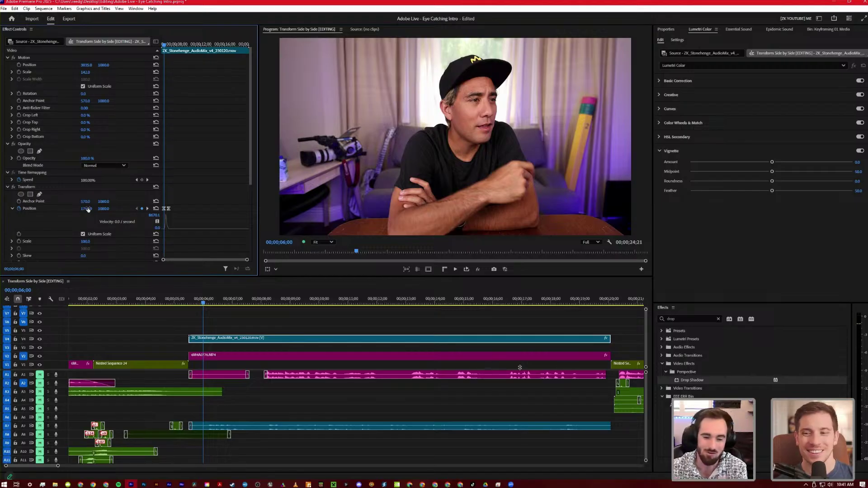
Play the side-by-side slide-in from just before the Stonehenge clip to check the divider's entrance
left_click_drag(206, 307, 181, 311)
left_click(204, 314)
key("space")
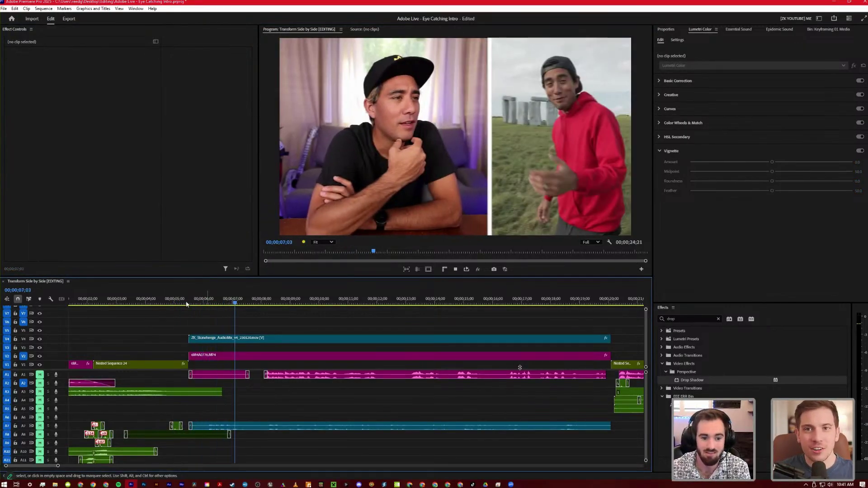
key("space")
key("space")
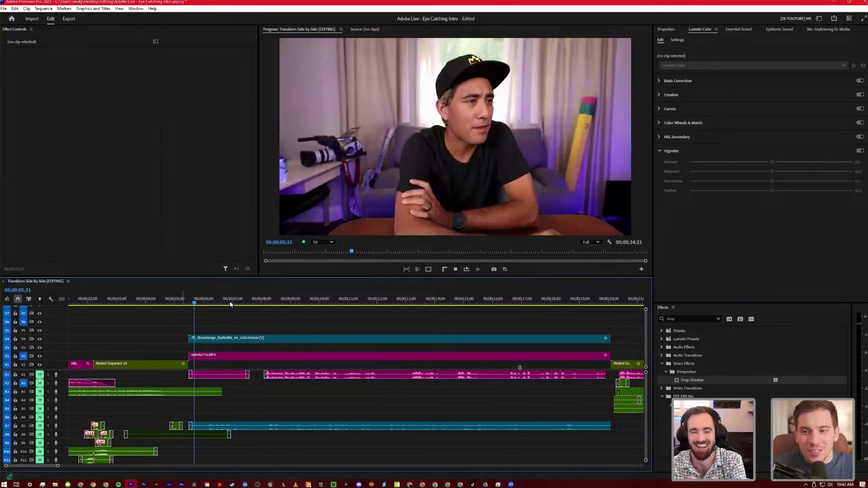
left_click(231, 303)
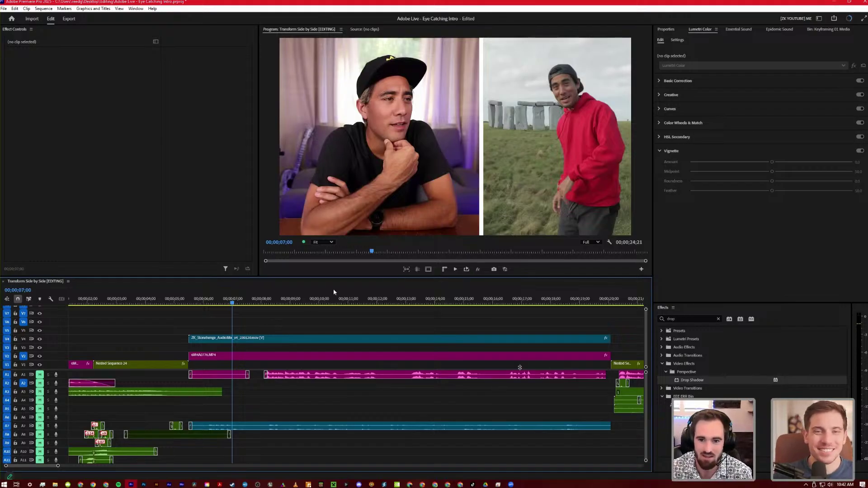
Move the 6M4A0776.MP4 talking-head clip up to video track V3, directly beneath the Stonehenge clip
left_click(478, 73)
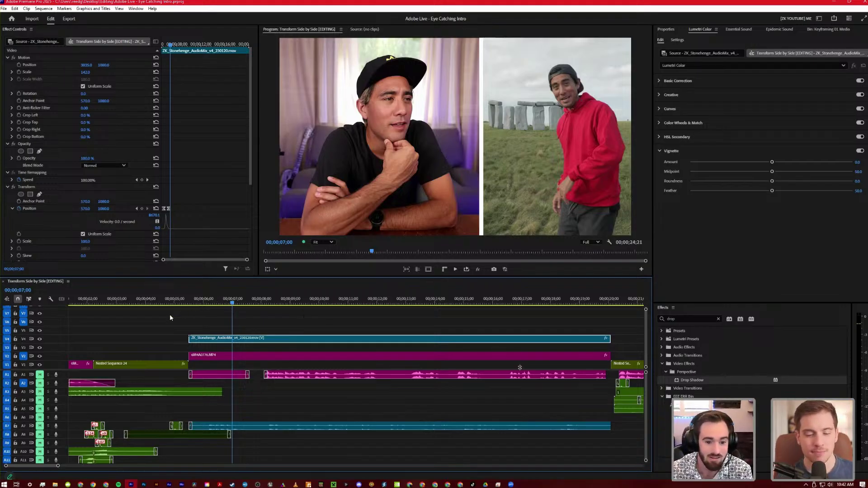
key("Up")
key("Up")
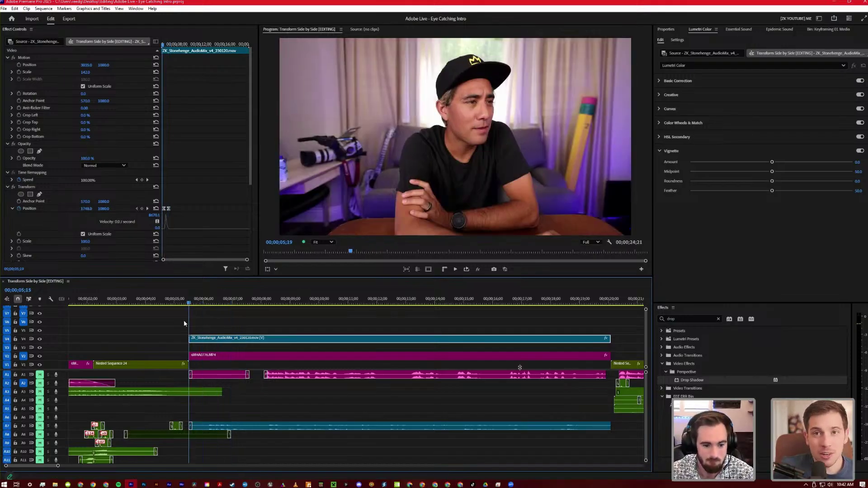
key("minus")
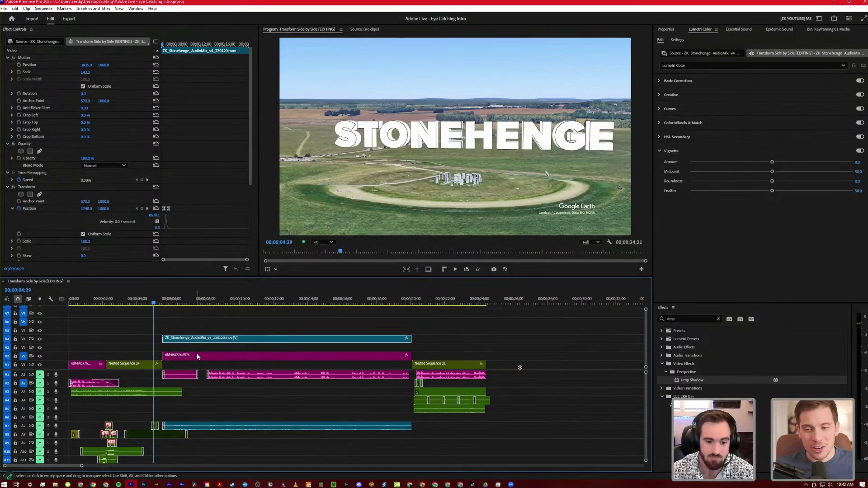
left_click(197, 355)
key("alt+Up")
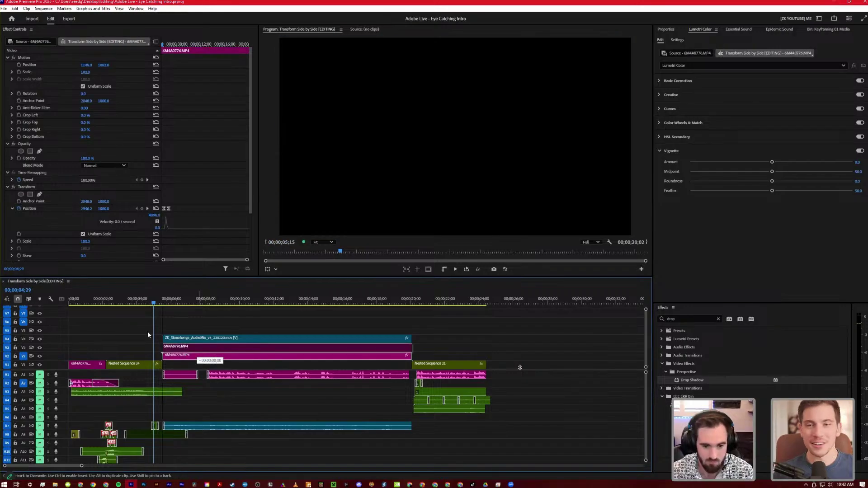
left_click(147, 332)
key("equal")
key("a")
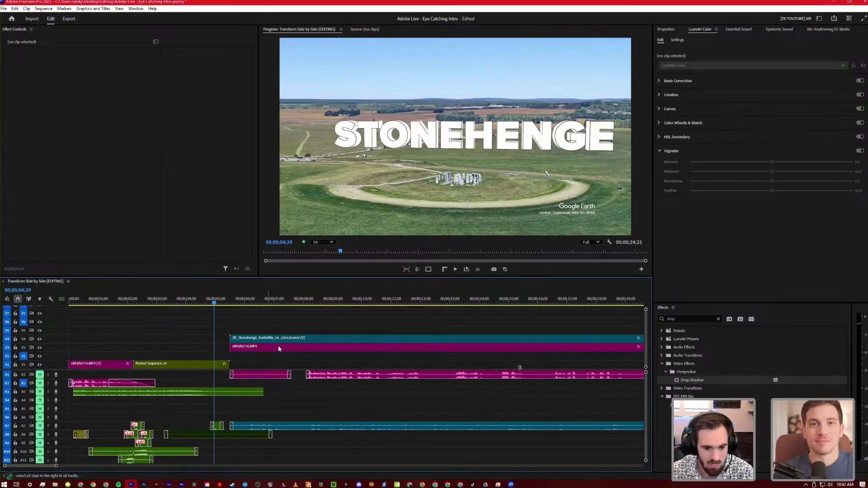
left_click(256, 351)
left_click_drag(262, 350, 276, 327)
key("ctrl+z")
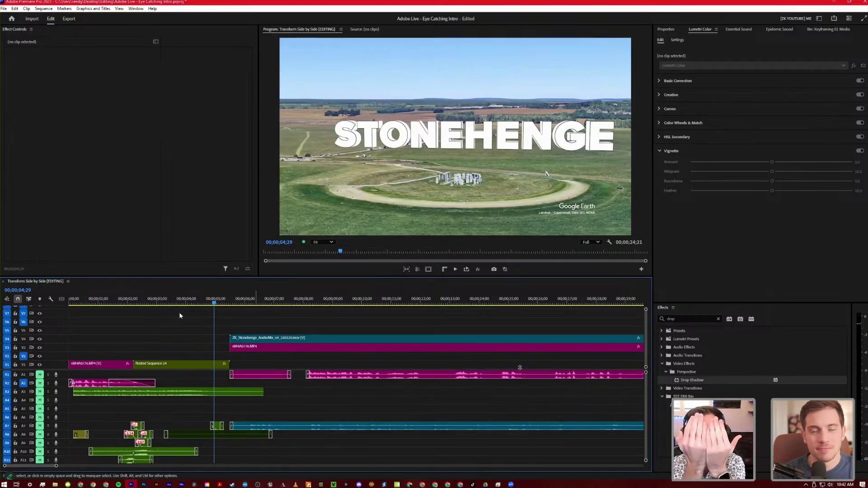
Open the Roto Brush [EDITING] sequence and play its opening second
left_click(197, 304)
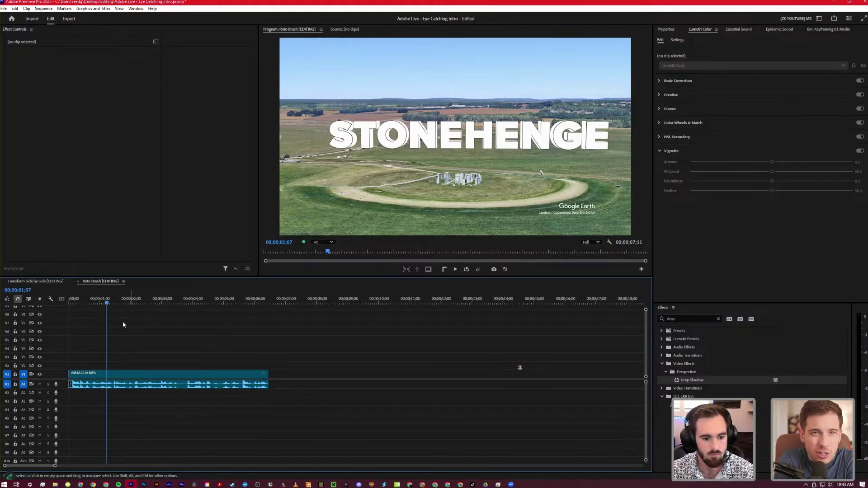
key("Right")
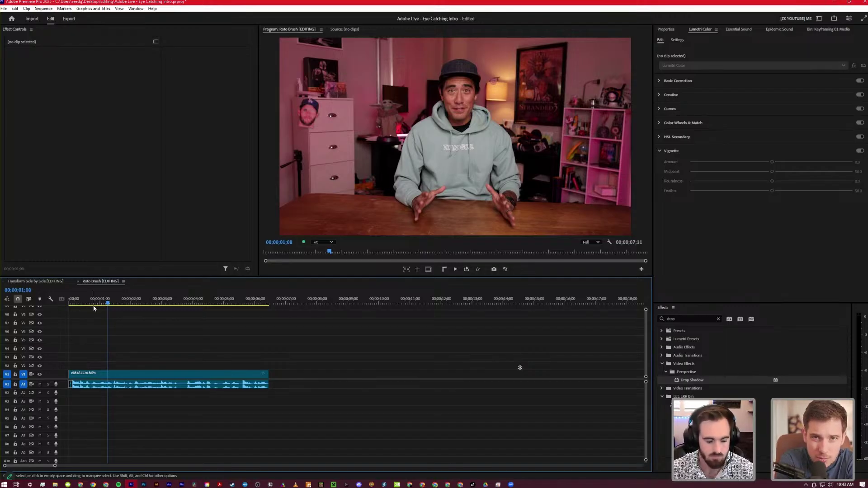
left_click(81, 303)
key("space")
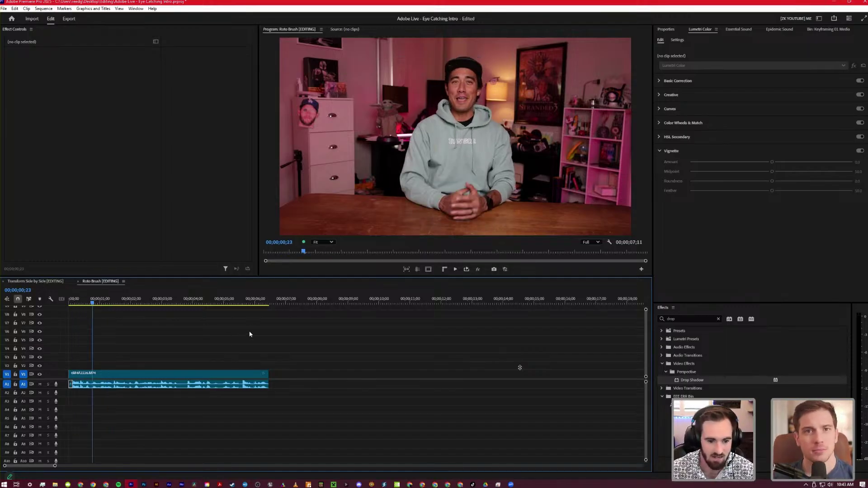
Return to the Transform Side by Side sequence and select every clip from the Stonehenge clip onward with Track Select Forward
key("shift+3")
scroll(215, 351, "down", 3)
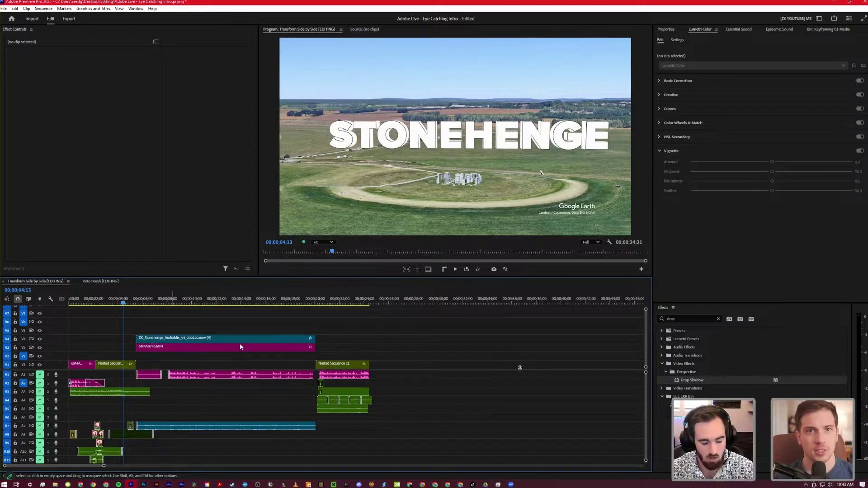
key("a")
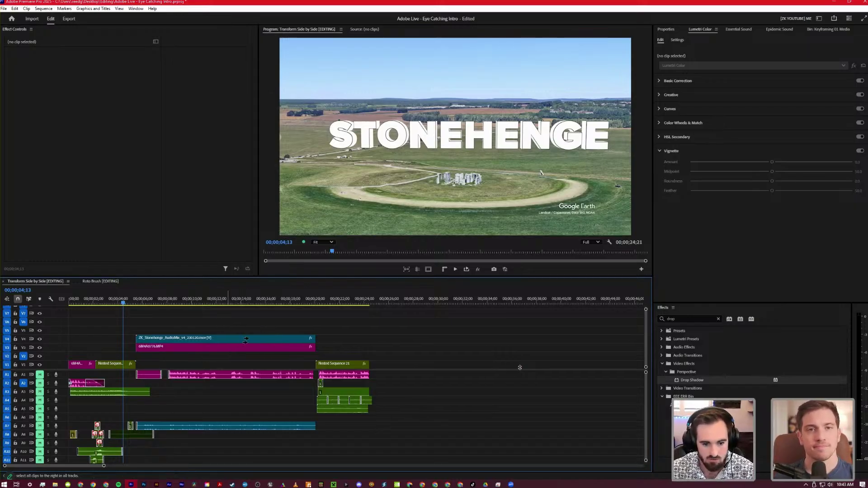
left_click(194, 327)
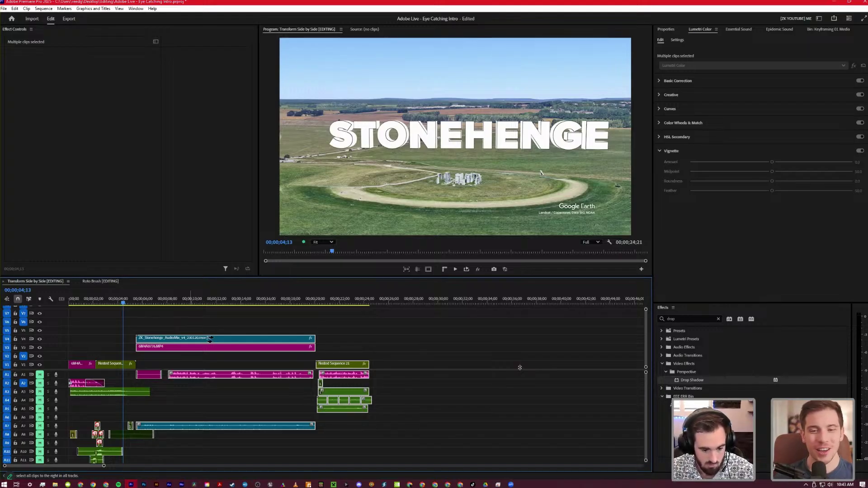
key("grave")
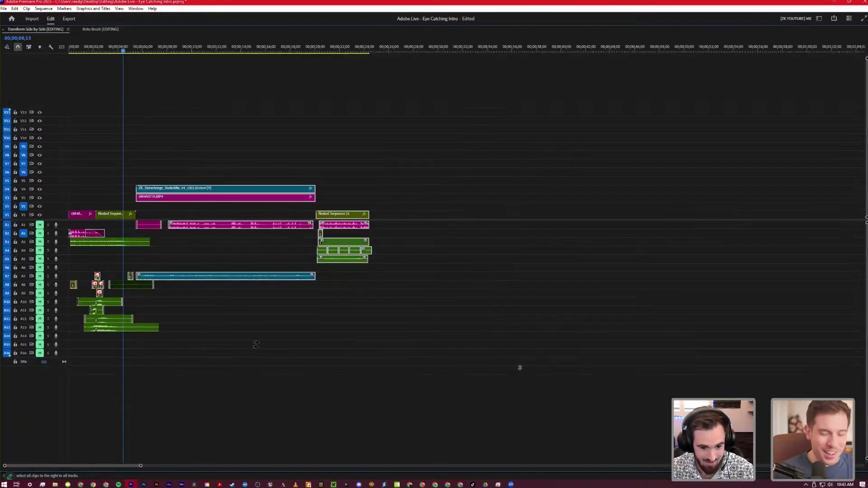
key("grave")
Select the earlier clips with Track Select Backward, on all tracks and on the Stonehenge clip's single track
key("backslash")
key("minus")
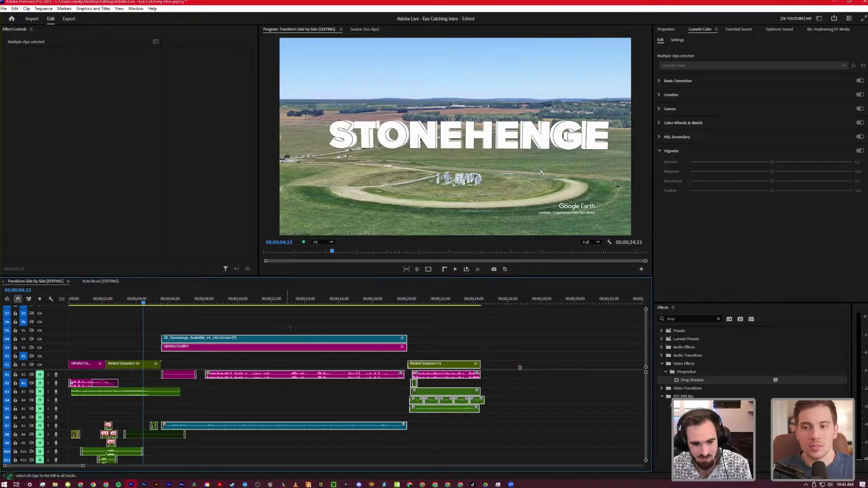
left_click(288, 328)
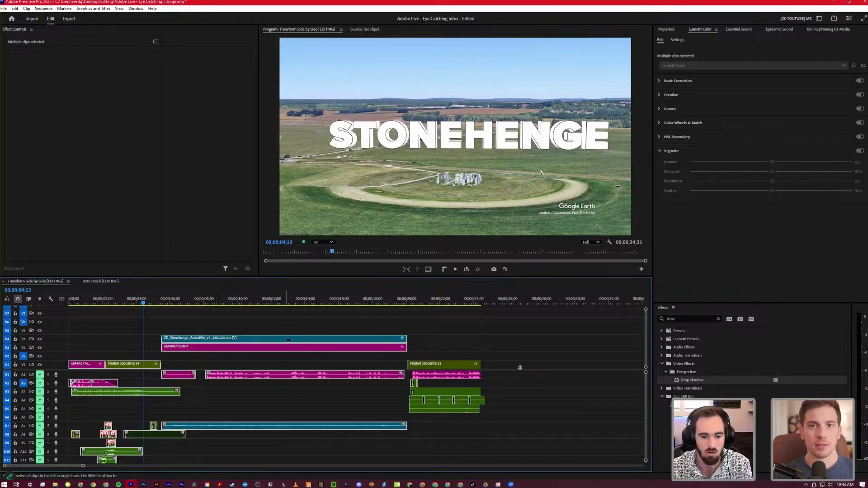
left_click(288, 340)
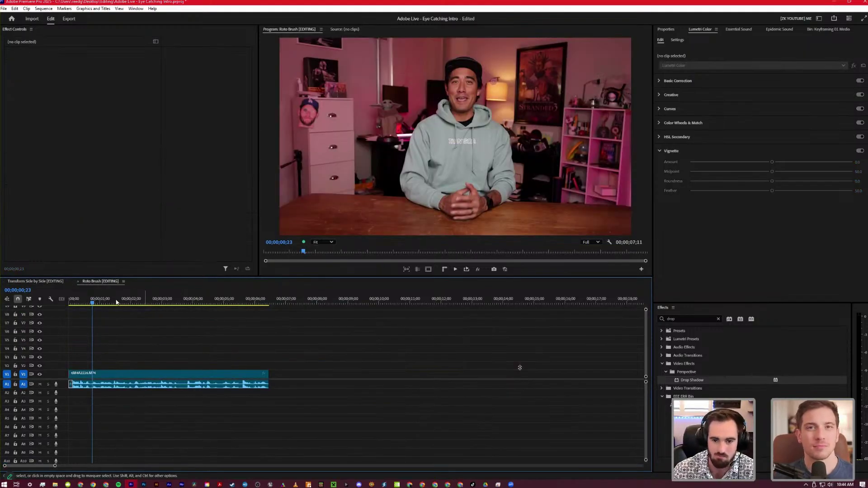
Play the 6M4A2226.MP4 clip in the Roto Brush [EDITING] sequence from its start through to its end
key("equal")
key("Home")
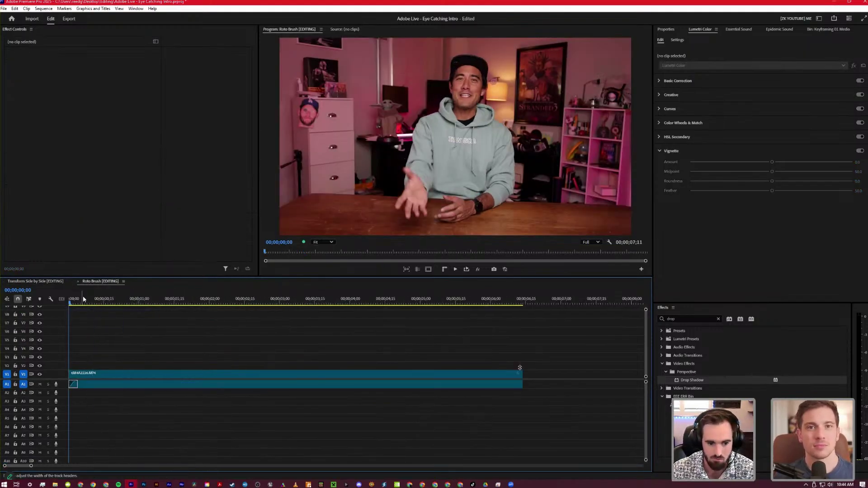
key("space")
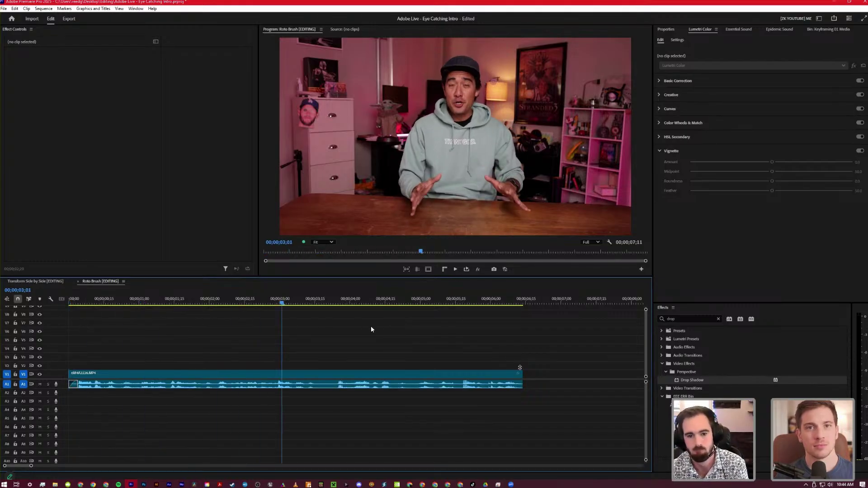
key("Home")
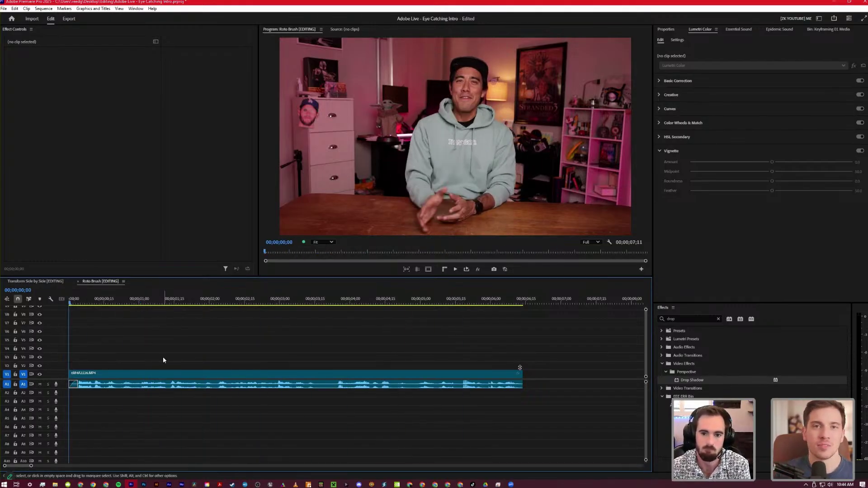
key("space")
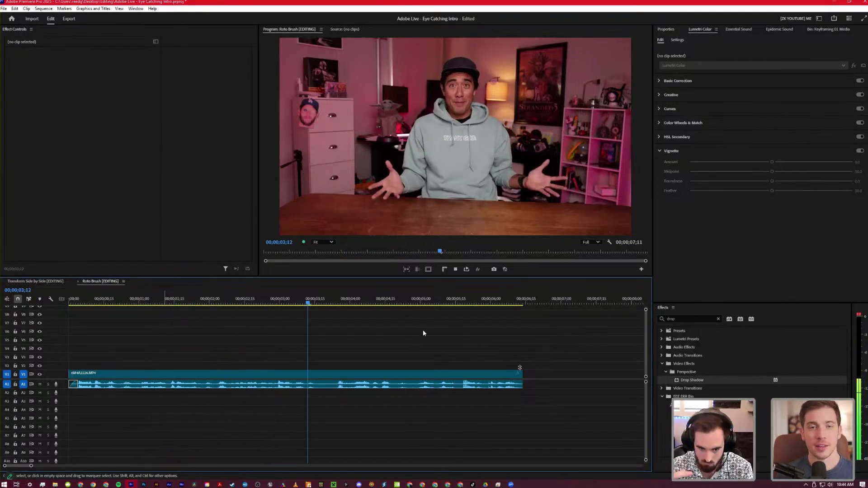
key("space")
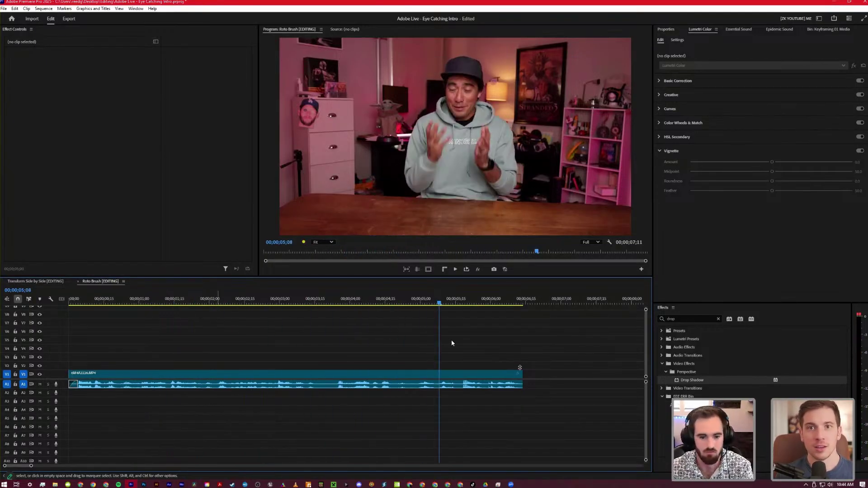
left_click(383, 326)
key("space")
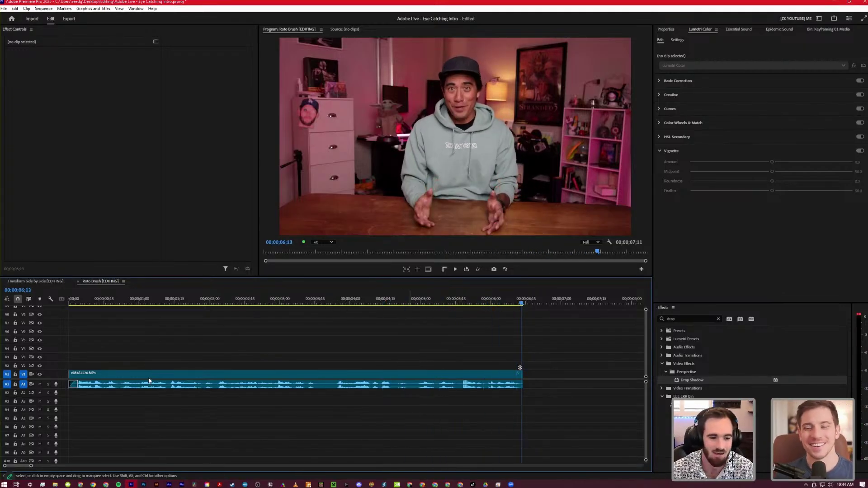
Replace the 6M4A2226.MP4 clip with an After Effects composition and save the new After Effects project as Adobe Live
left_click_drag(521, 302, 101, 303)
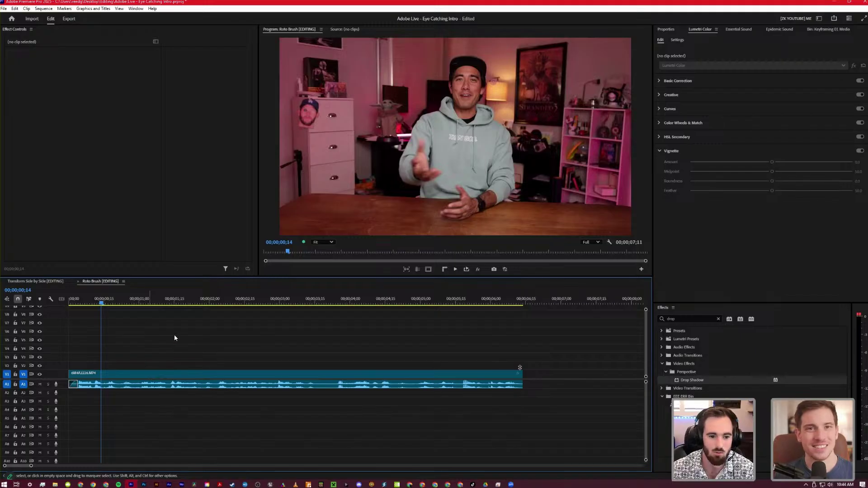
right_click(149, 375)
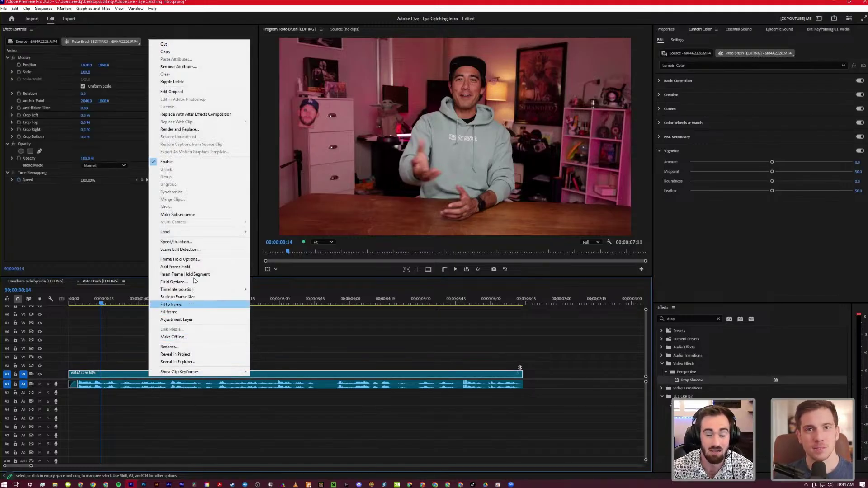
left_click(204, 115)
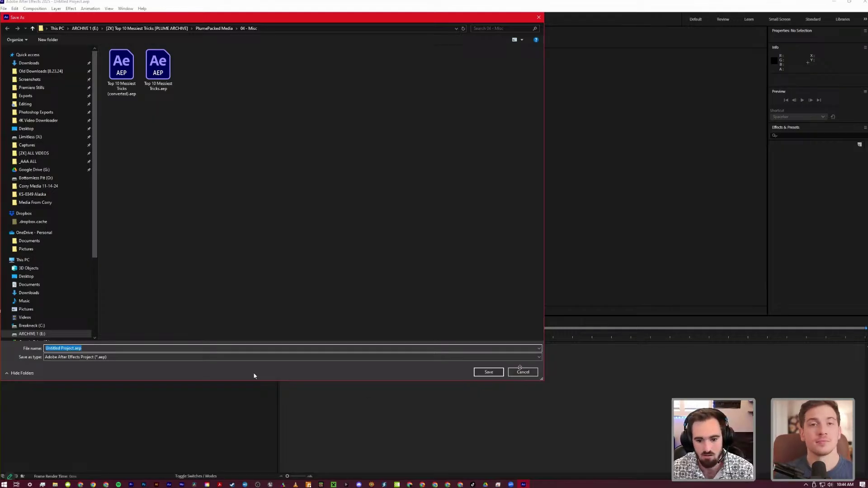
type("Adobe Live")
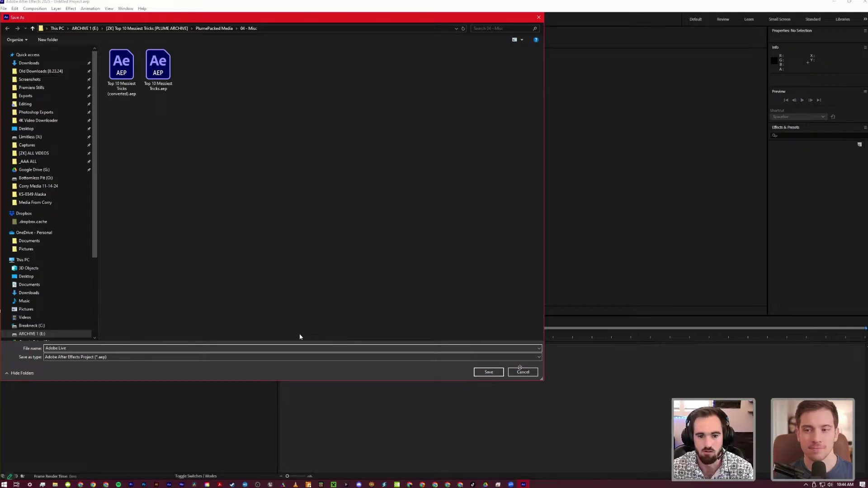
key("Return")
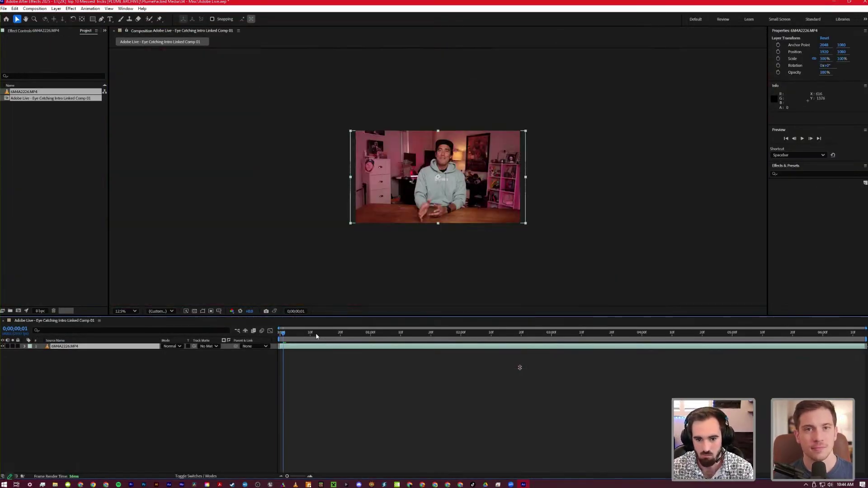
Preview the linked composition's footage in After Effects from around frame 5
key("period")
key("period")
key("comma")
left_click(295, 335)
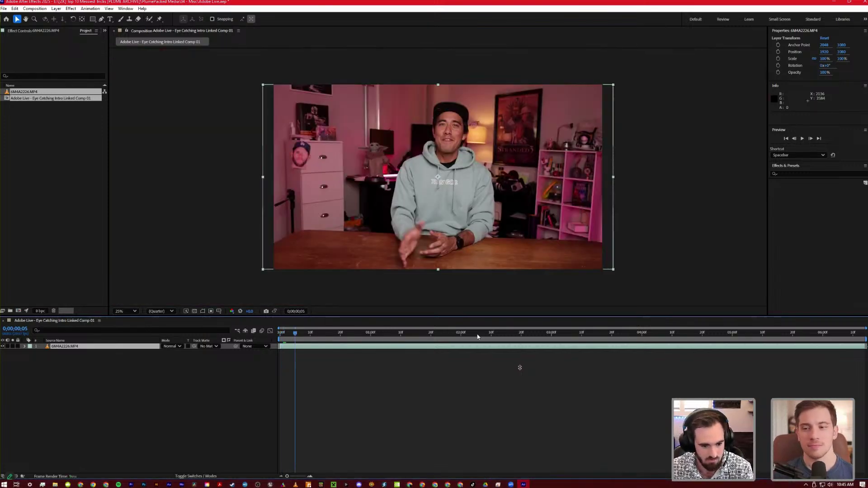
key("space")
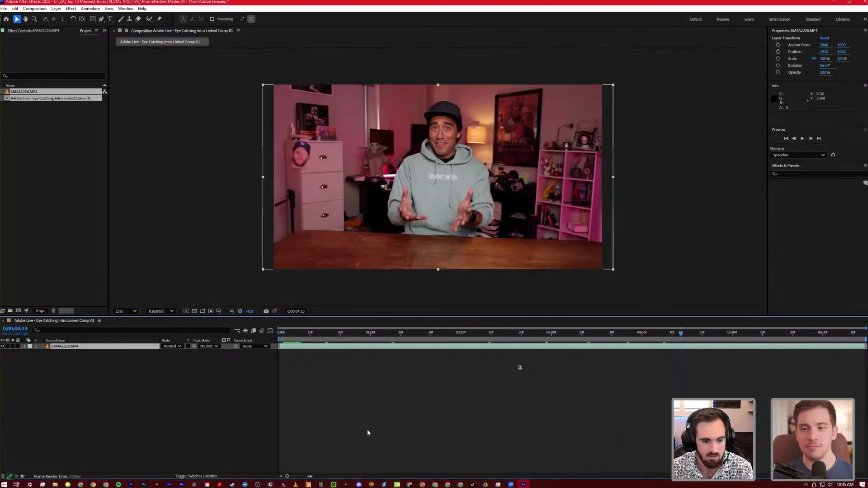
Switch to Premiere Pro, check the linked composition clip in the Roto Brush sequence up to 00;00;03;21, and return to After Effects
left_click(367, 433)
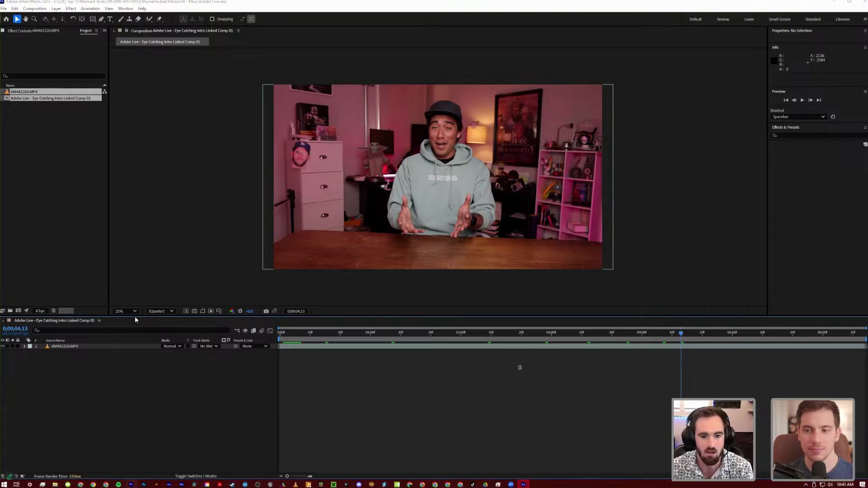
key("alt+Tab")
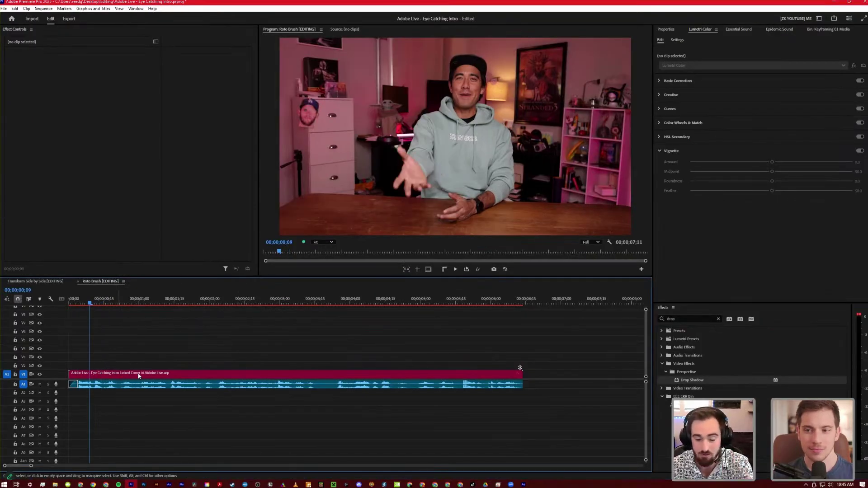
left_click(139, 376)
left_click_drag(90, 301, 328, 302)
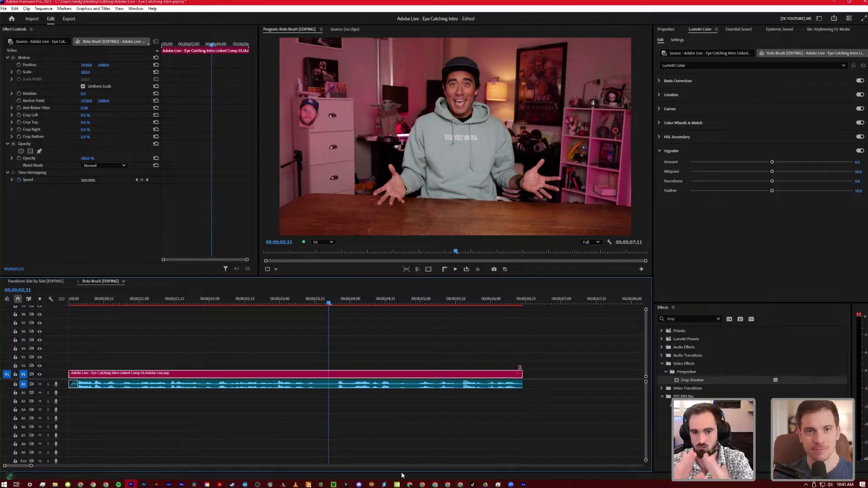
left_click(523, 484)
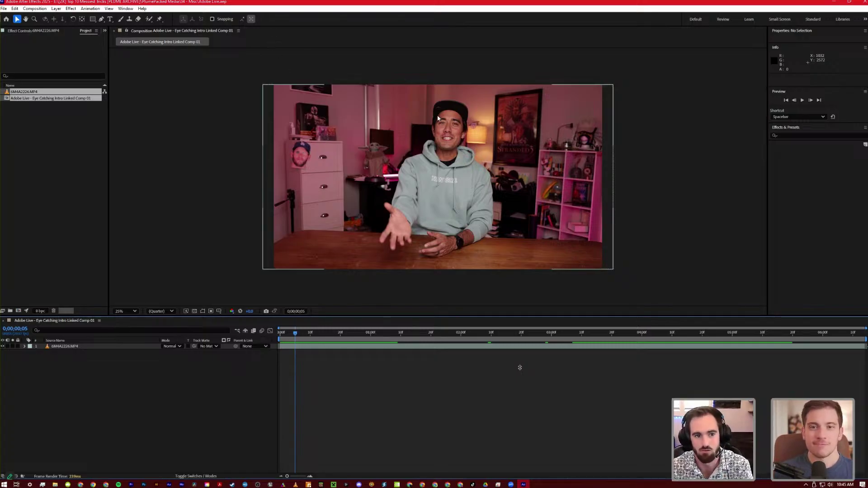
Open the 6M4A2226.MP4 layer for editing and activate the Roto Brush tool, framing the man's head and upper body
double_click(423, 172)
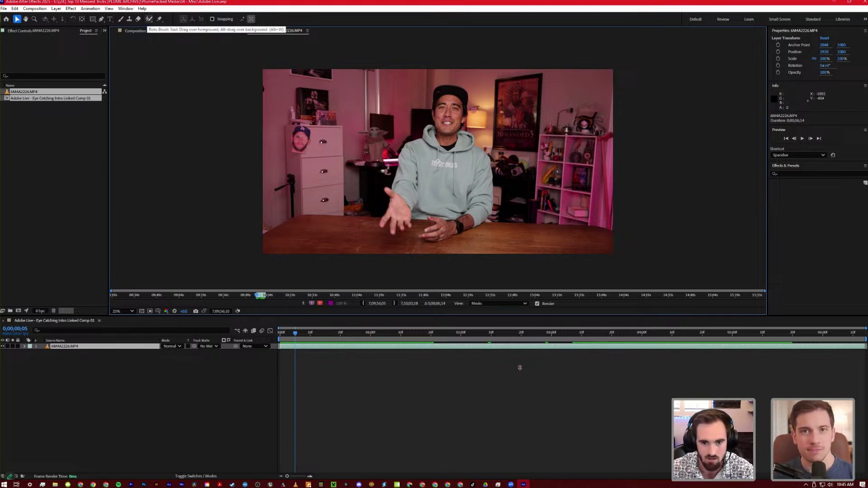
key("alt+w")
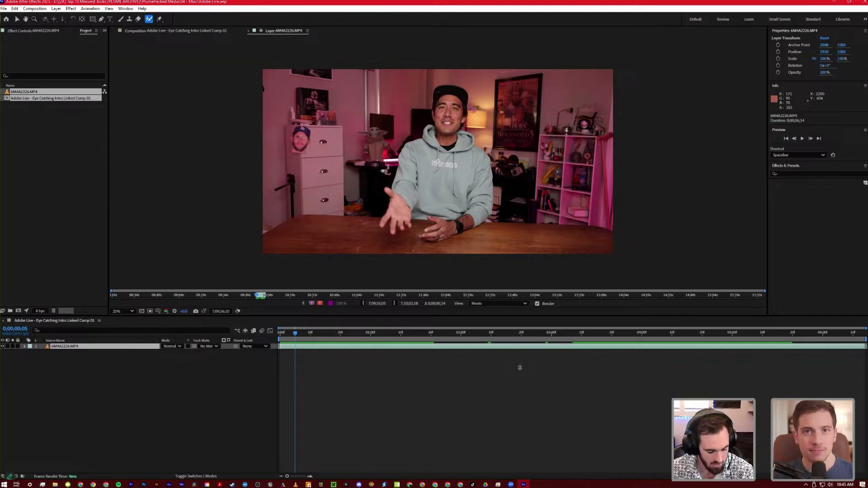
key("slash")
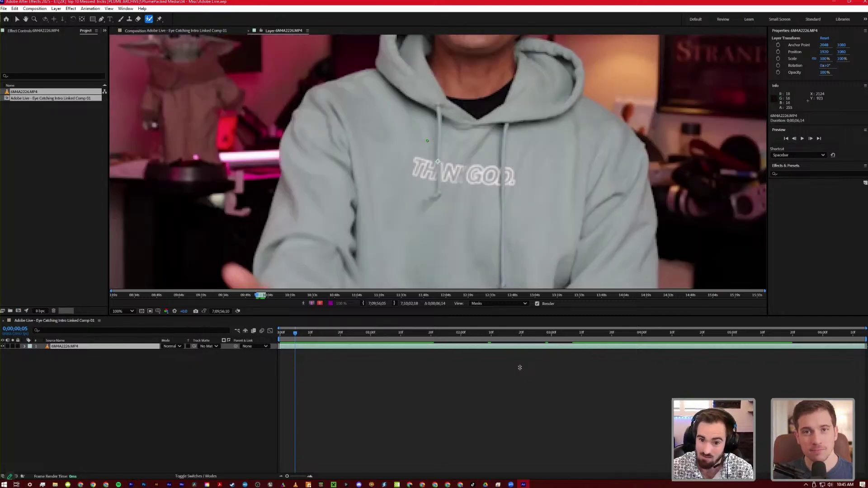
scroll(438, 161, "down", 2)
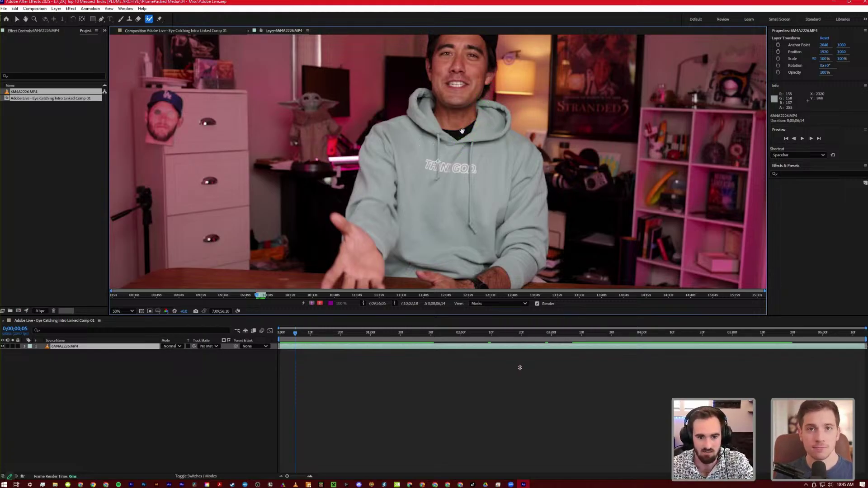
key("h")
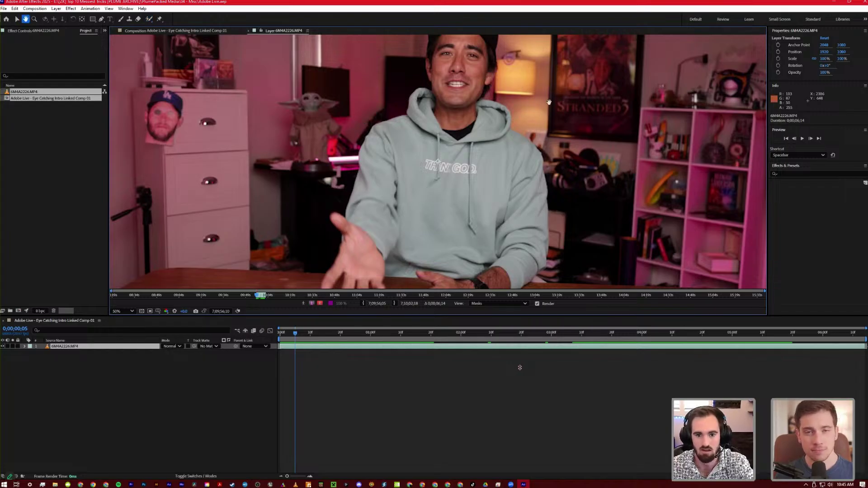
left_click_drag(487, 152, 443, 141)
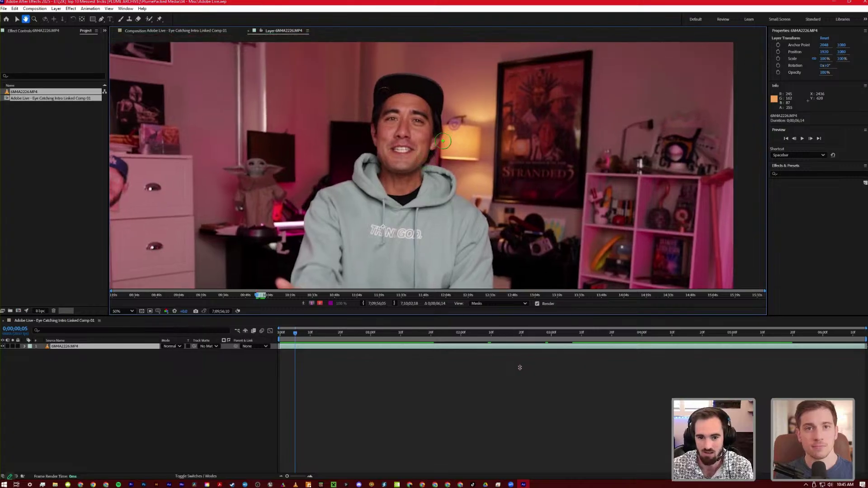
key("alt+w")
Paint Roto Brush foreground strokes over the man's cap, face and hoodie on frame 5 to separate him from the background
scroll(450, 141, "up", 2)
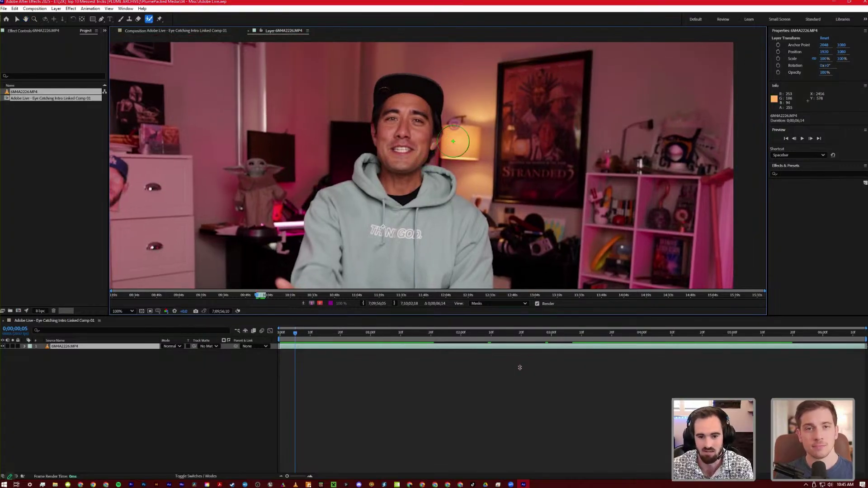
scroll(453, 141, "down", 3)
scroll(448, 144, "up", 2)
scroll(441, 147, "down", 1)
key("h")
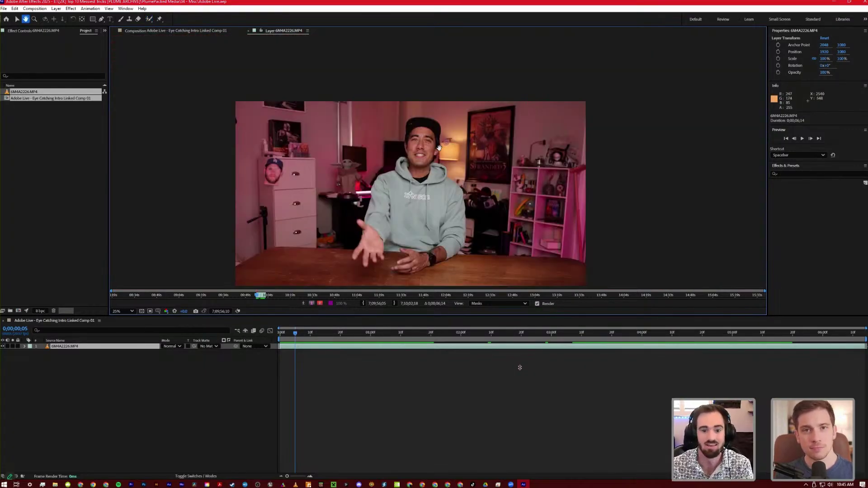
mouse_move(437, 91)
left_mouse_down()
mouse_move(455, 96)
mouse_move(397, 24)
mouse_move(431, 34)
left_mouse_up()
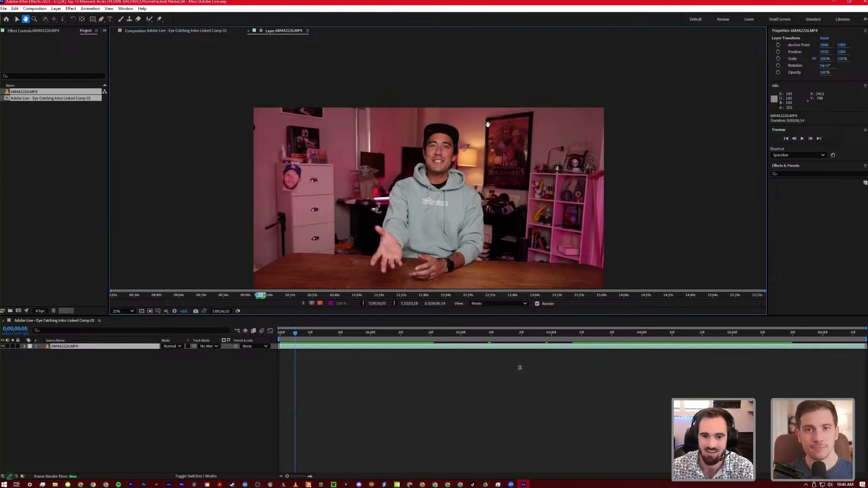
key("alt+w")
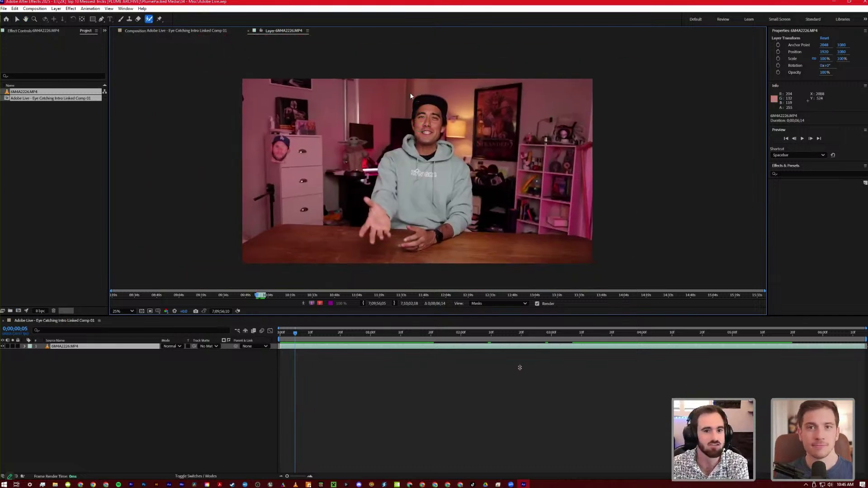
scroll(437, 134, "up", 2)
left_click_drag(442, 92, 472, 135)
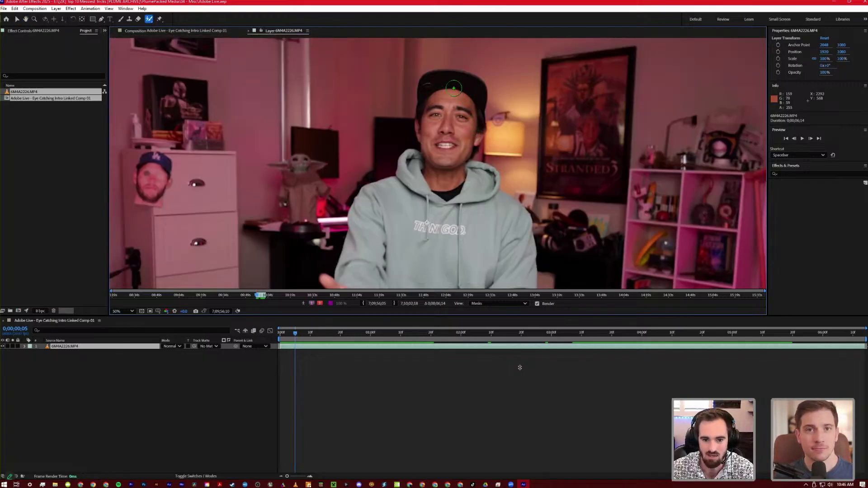
mouse_move(429, 135)
left_mouse_down()
mouse_move(472, 140)
mouse_move(397, 194)
mouse_move(368, 229)
mouse_move(470, 267)
mouse_move(528, 256)
left_mouse_up()
mouse_move(494, 211)
left_mouse_down()
mouse_move(471, 182)
mouse_move(458, 151)
mouse_move(466, 143)
left_mouse_up()
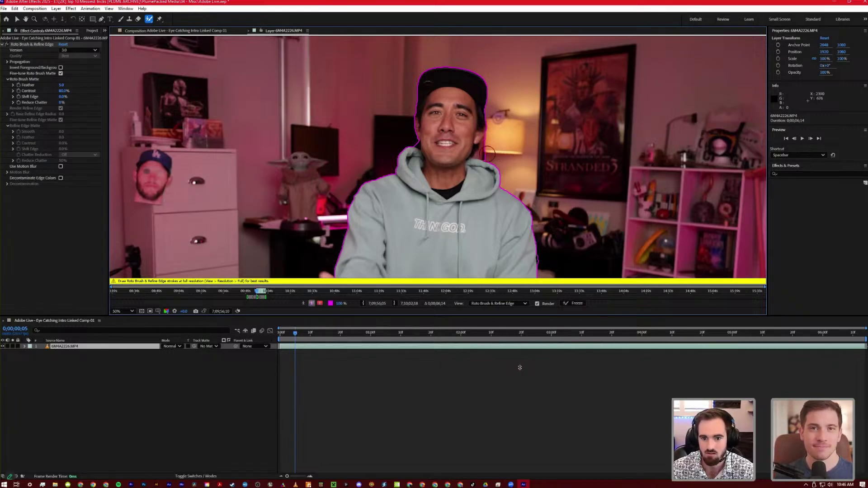
left_click(464, 141)
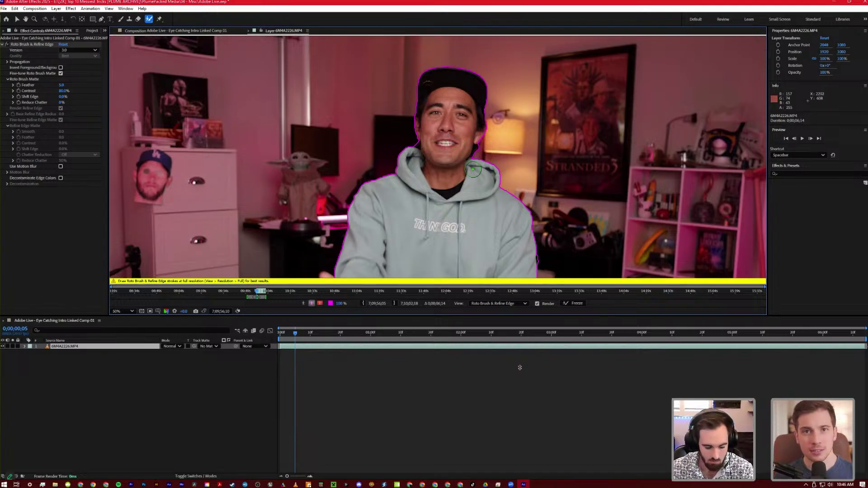
Add the wooden desk and the man's hands to the Roto Brush foreground selection
key("comma")
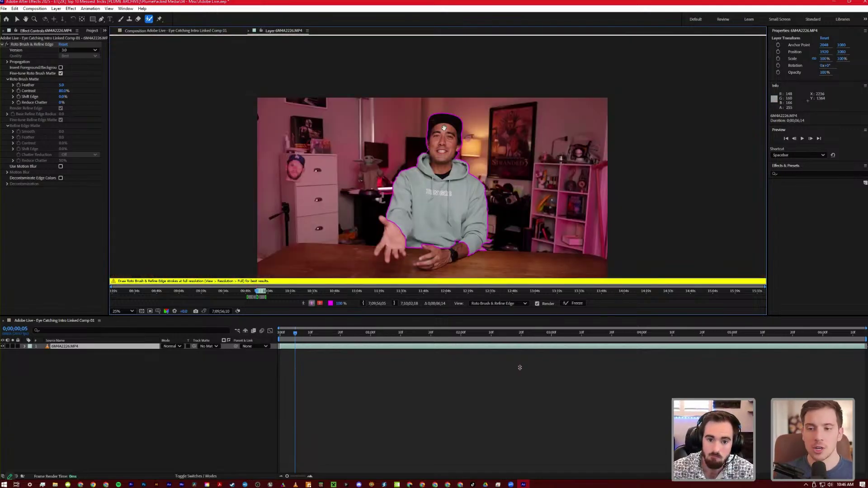
left_click_drag(284, 265, 286, 187)
key("alt+w")
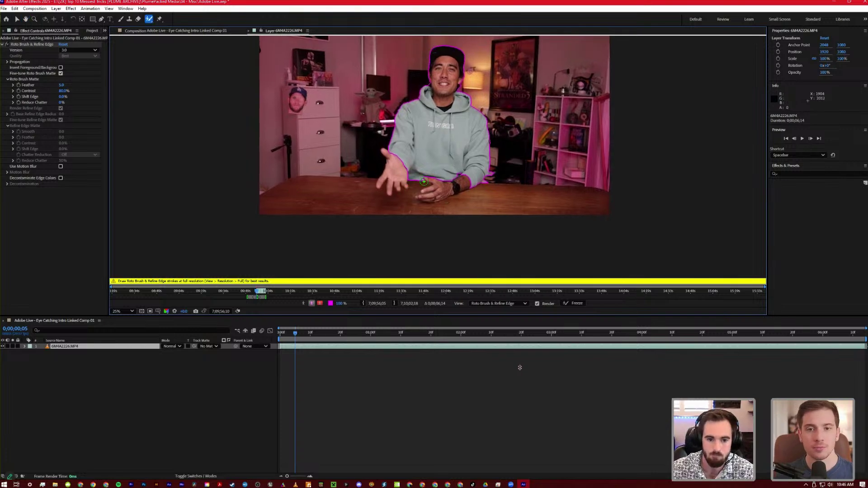
mouse_move(398, 164)
left_mouse_down()
mouse_move(385, 185)
mouse_move(294, 186)
mouse_move(293, 202)
mouse_move(458, 209)
mouse_move(564, 206)
mouse_move(586, 194)
mouse_move(474, 194)
mouse_move(474, 172)
mouse_move(505, 169)
mouse_move(497, 192)
left_mouse_up()
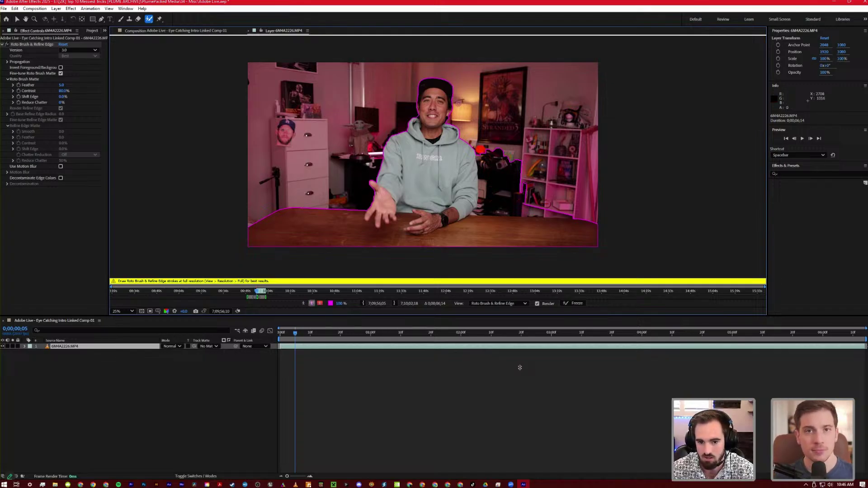
Subtract the dark background objects beside the man and the small patch next to his elbow from the Roto Brush selection
mouse_move(481, 149)
left_mouse_down()
mouse_move(490, 201)
mouse_move(546, 203)
left_mouse_up()
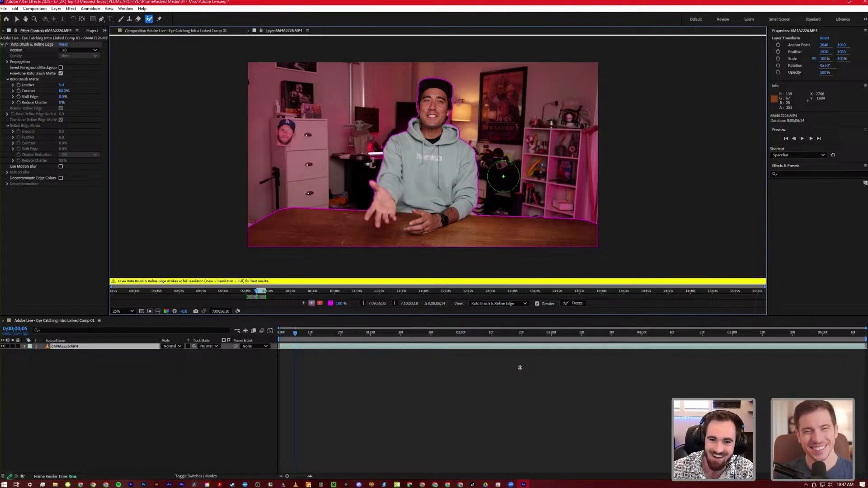
scroll(503, 176, "up", 6)
scroll(508, 172, "down", 2)
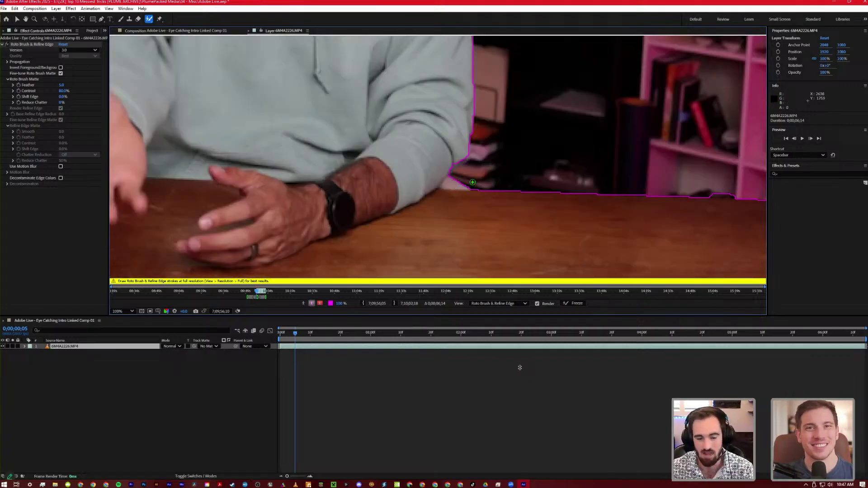
left_click(454, 180, "alt")
scroll(407, 172, "down", 8)
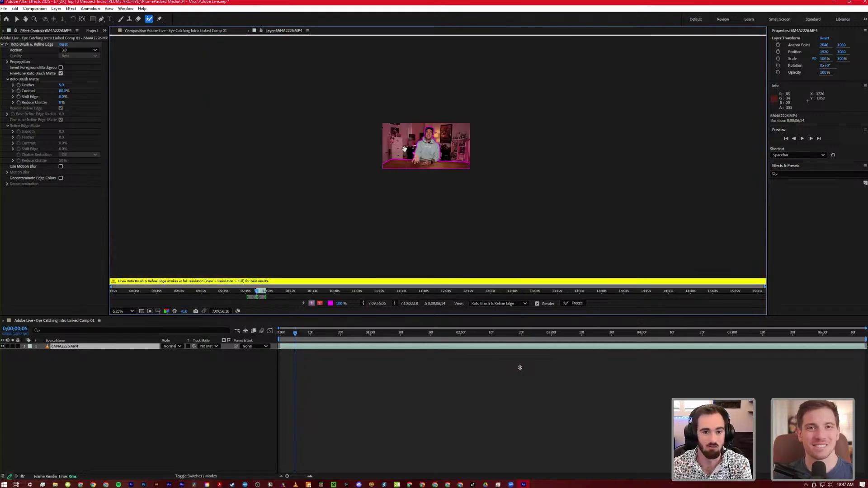
scroll(407, 172, "up", 4)
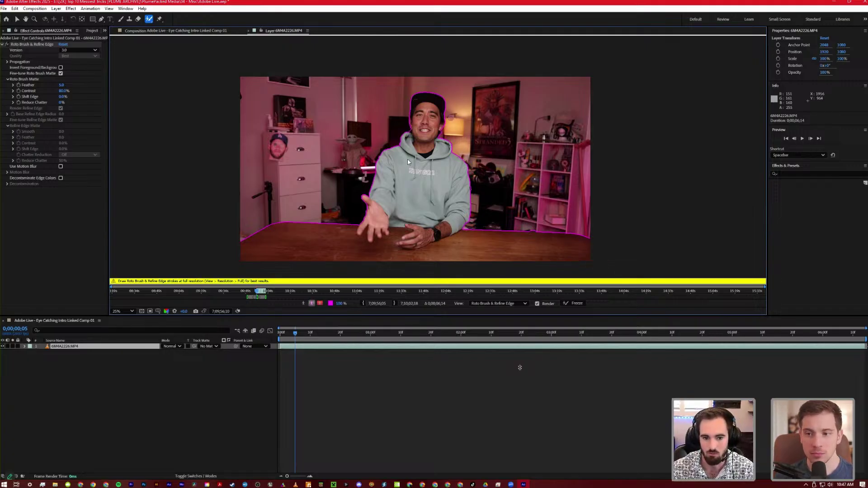
Advance through the frames after frame 5 to propagate and check the Roto Brush matte, finishing at 0;00;01;05
key("Page_Down")
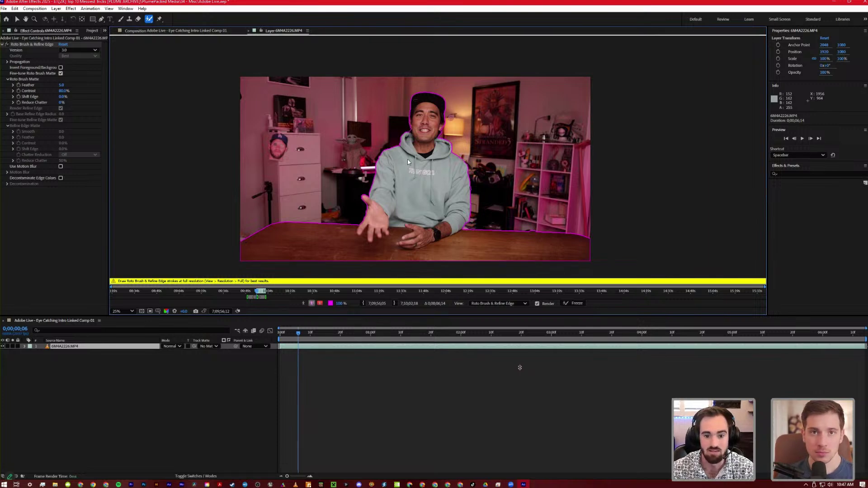
key("Page_Down")
key("Page_Down")
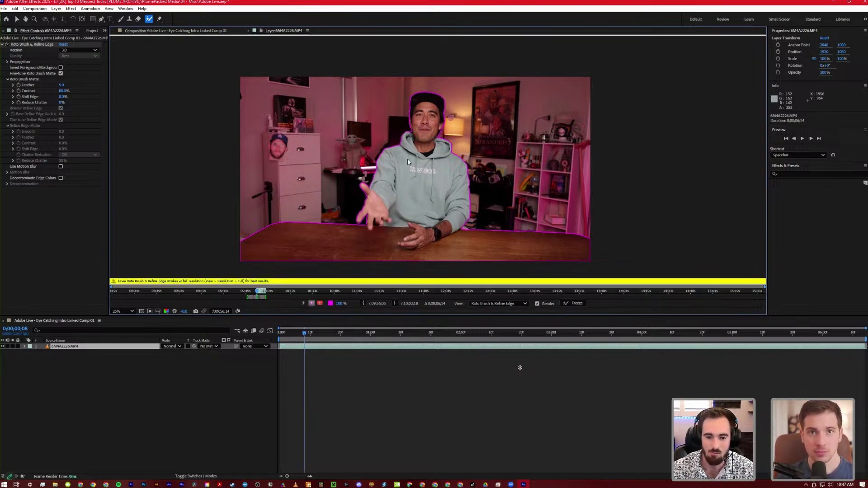
key("Page_Down")
key("Page_Down")
key("Page_Down")
key("Page_Down")
key("Page_Down")
key("Page_Down")
key("Page_Down")
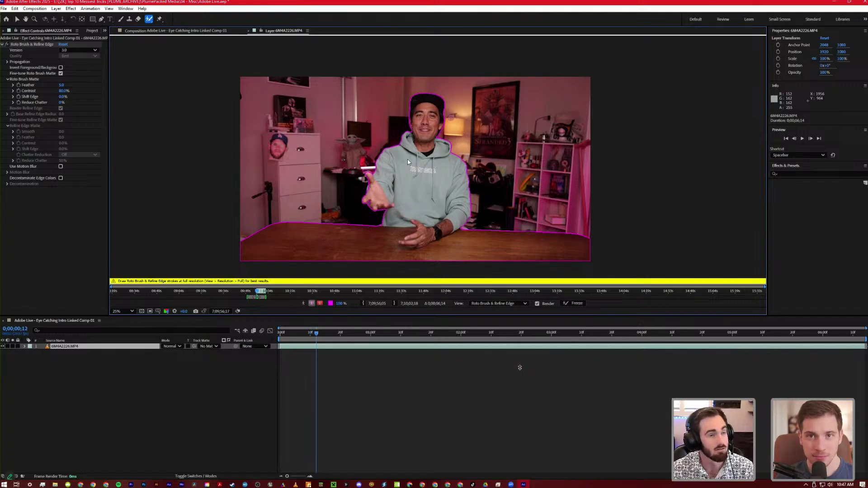
key("Page_Down")
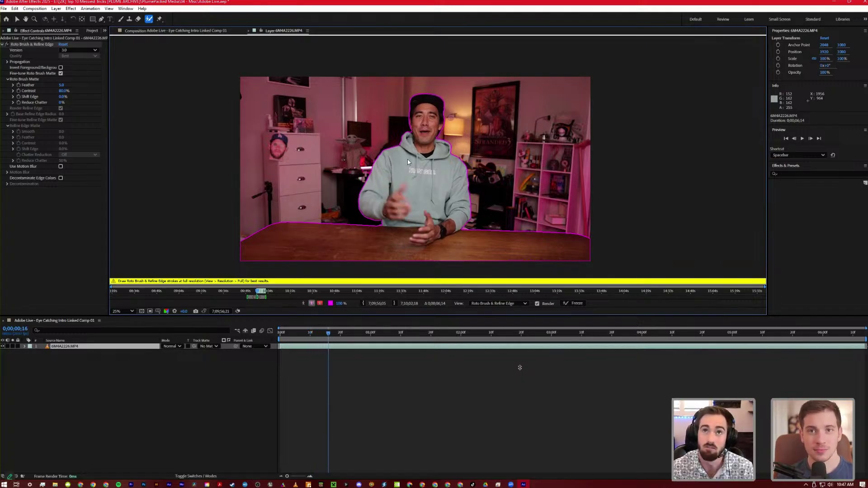
key("Page_Down")
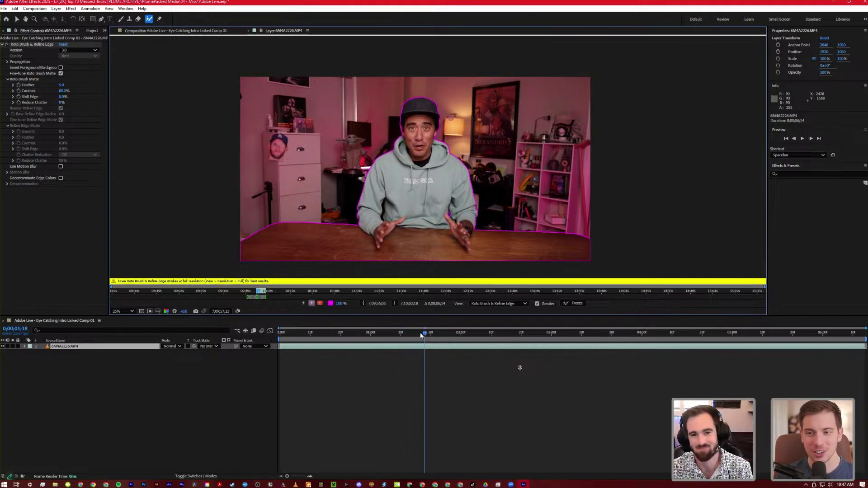
left_click_drag(377, 341, 386, 342)
key("Page_Down")
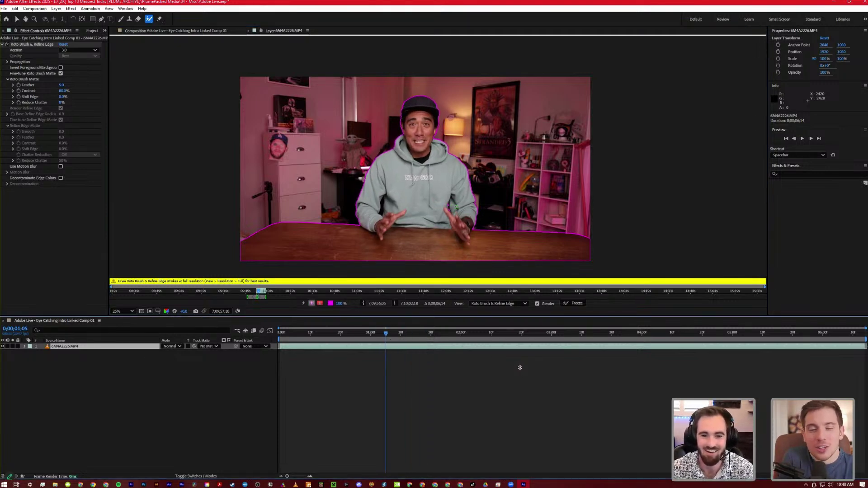
Correct the matte between the man's hand and sleeve at 0;00;01;05, and undo the last Roto Brush stroke
scroll(445, 161, "up", 2)
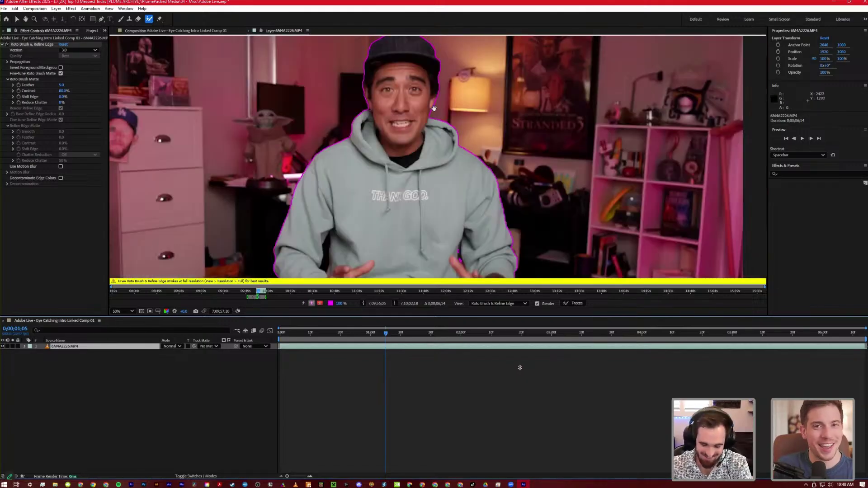
left_click_drag(446, 161, 428, 103)
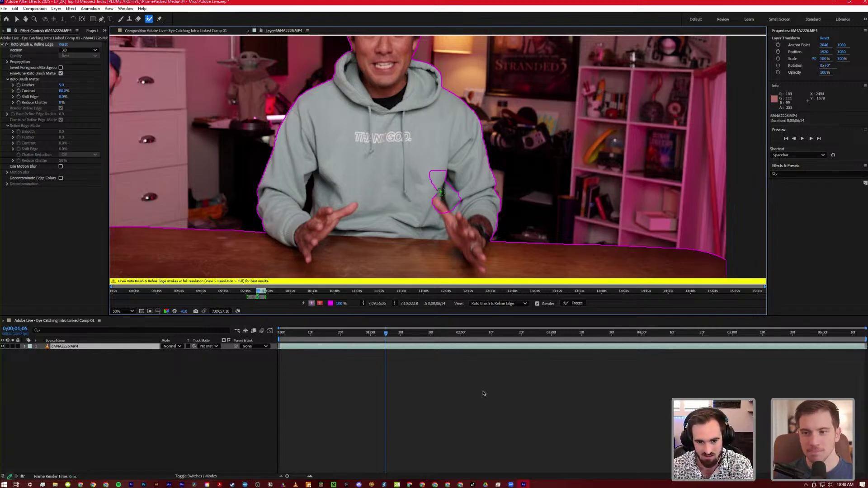
key("ctrl+z")
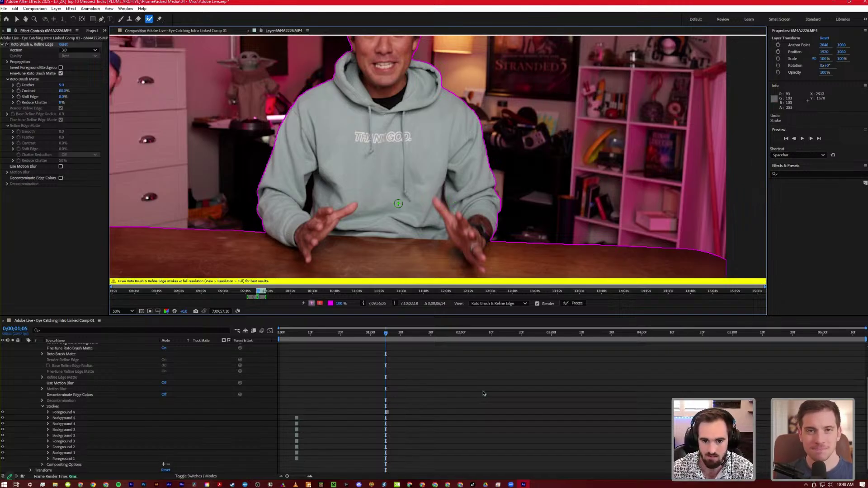
Play the layer from 0;00;01;05 to propagate the Roto Brush matte through the following frames
key("comma")
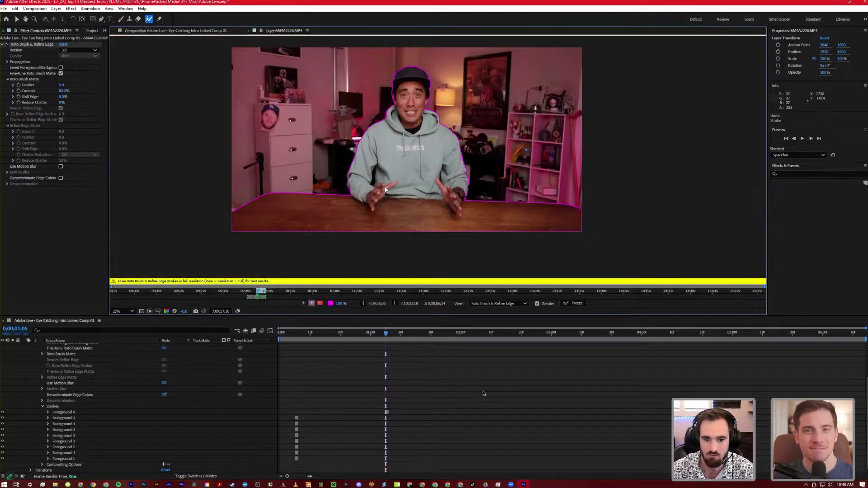
key("space")
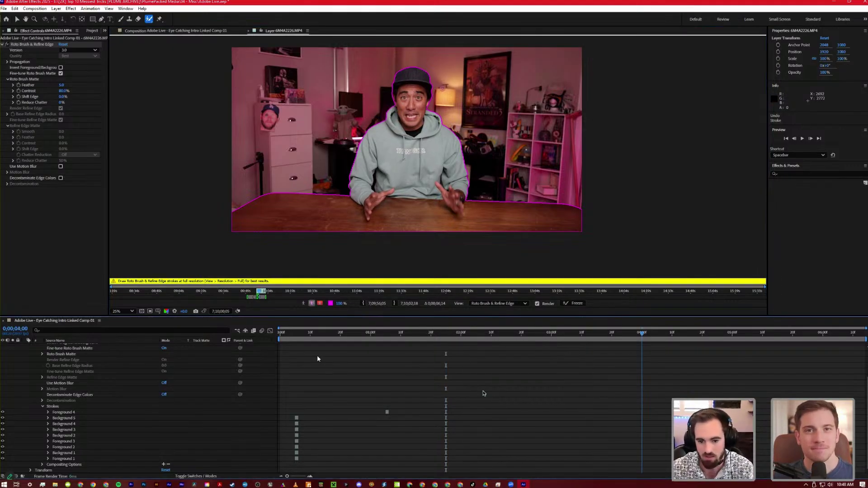
Freeze the Roto Brush propagation on the footage layer and save the project
left_click(570, 303)
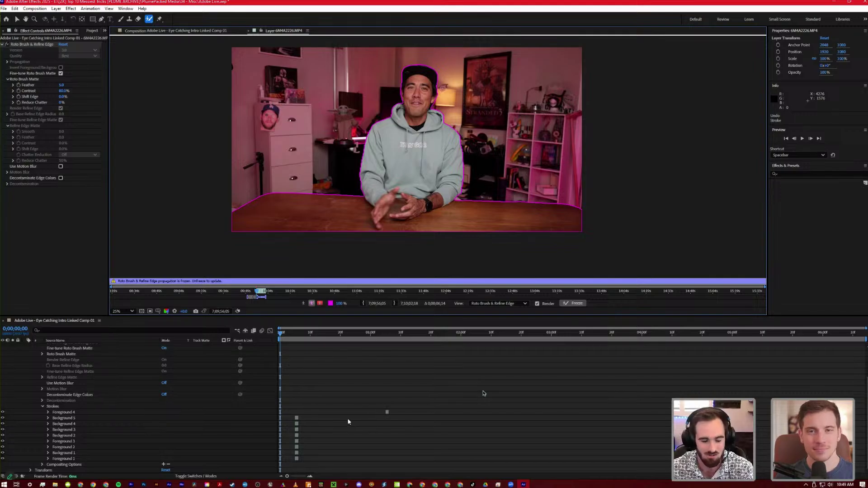
left_click(308, 430)
key("ctrl+s")
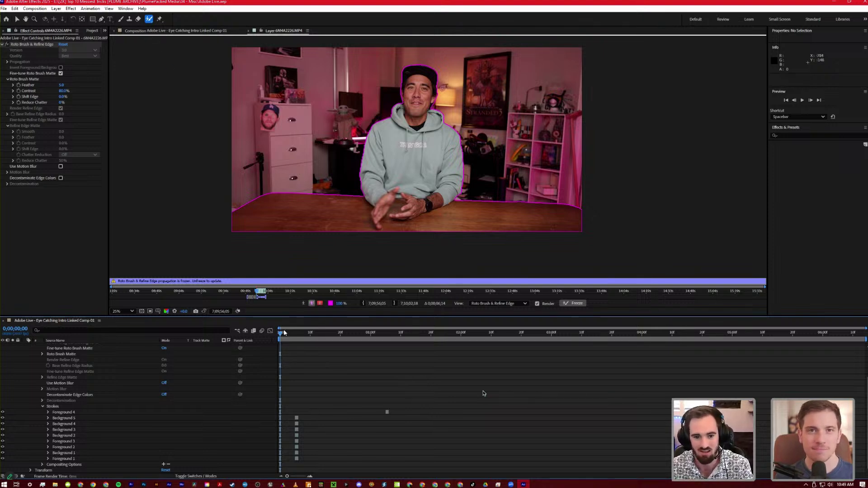
Play the composition to check the isolated man and desk against the empty background
key("space")
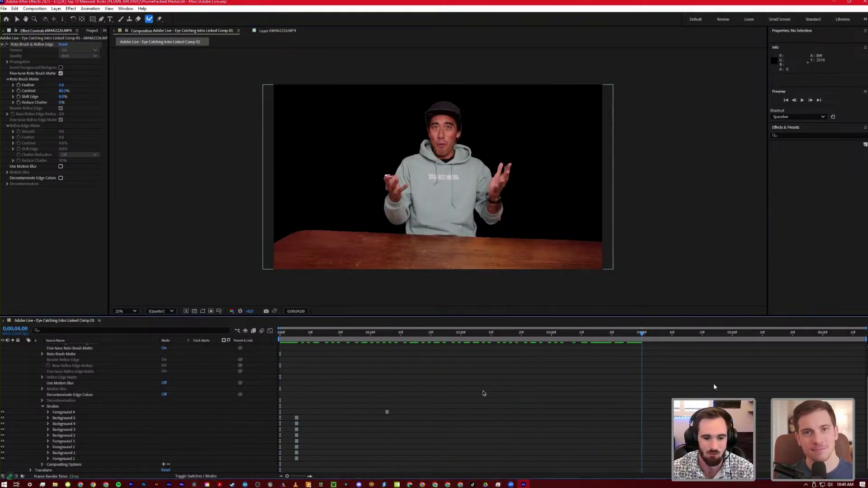
key("space")
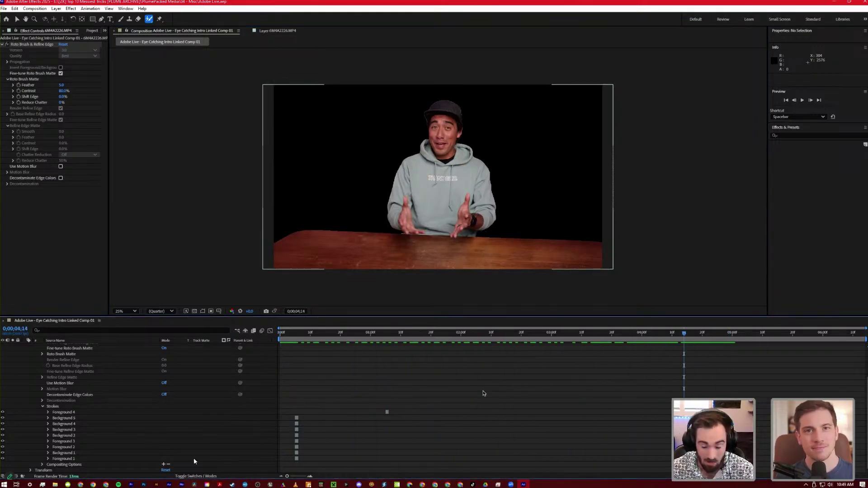
Switch to Premiere Pro and move the linked composition clip up to video track V2 in the Roto Brush sequence
left_click(131, 484)
left_click(231, 355)
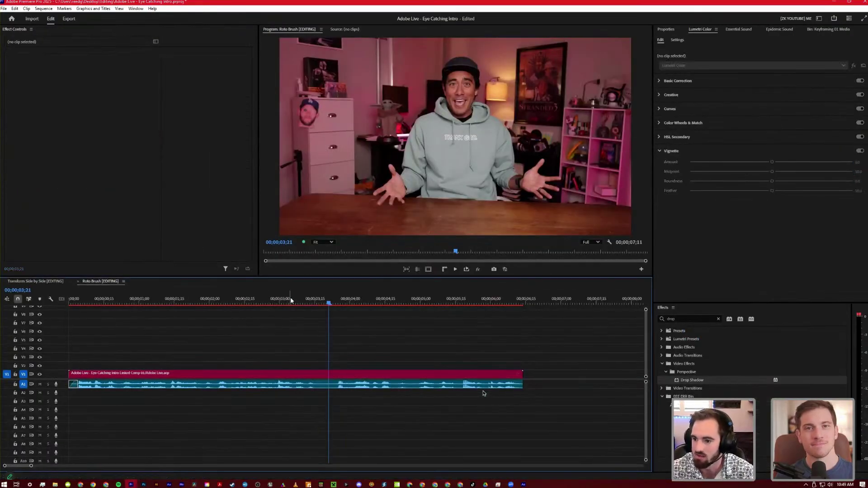
left_click(261, 304)
left_click_drag(252, 374, 253, 364)
left_click(317, 335)
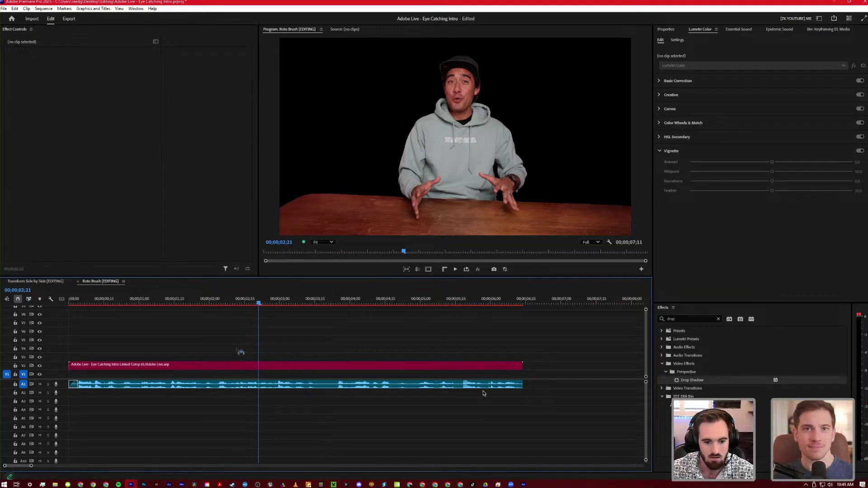
Place the SLIME clip on V2 starting at about 00;00;01;01, with the linked composition clip above it on V3
left_click_drag(292, 408, 277, 375)
left_click(276, 351)
left_click(273, 310)
left_click_drag(248, 303, 209, 303)
left_click_drag(261, 374, 92, 375)
left_click_drag(84, 302, 69, 303)
left_click_drag(114, 347, 207, 365)
left_click(229, 329)
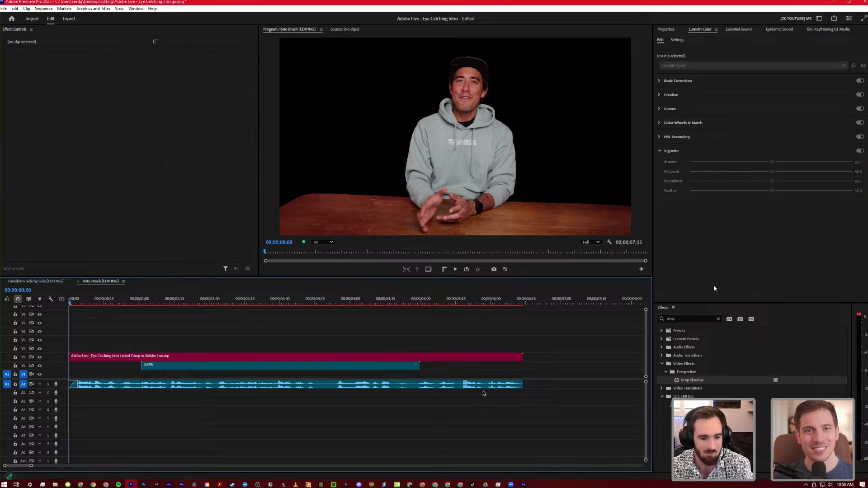
Place the video game background image on V1 at the sequence start and make it fill the frame
left_click_drag(87, 377, 124, 373)
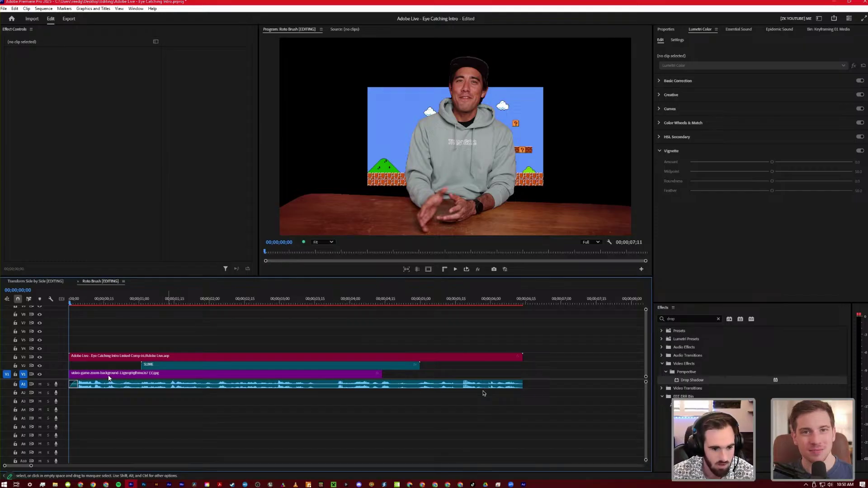
left_click(385, 163)
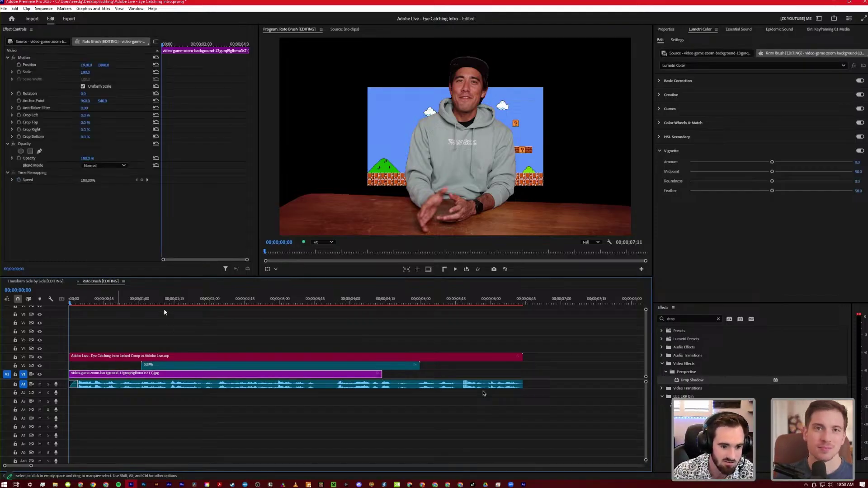
right_click(118, 374)
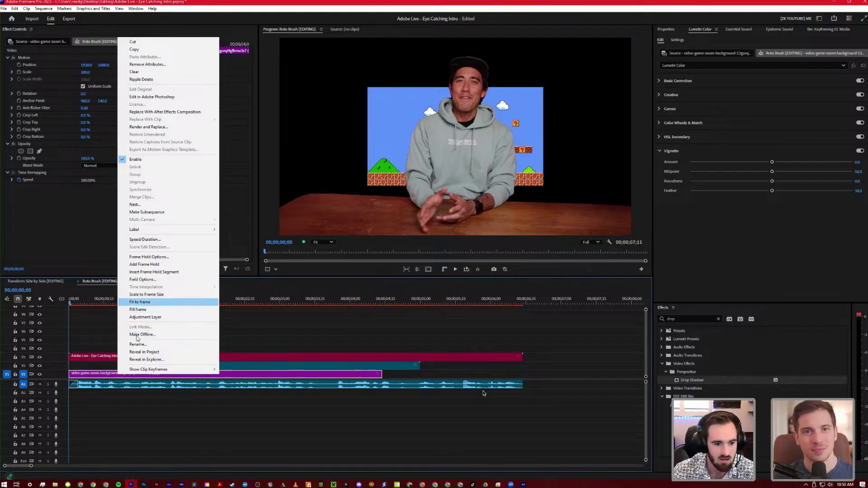
left_click(139, 309)
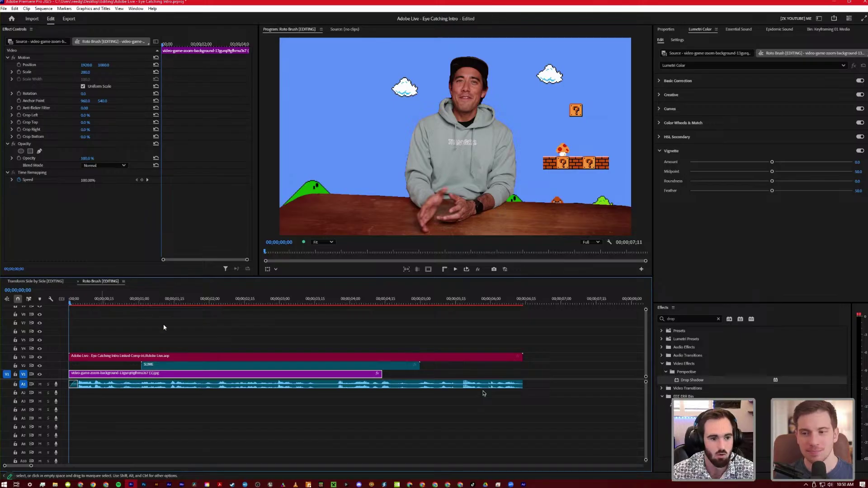
Try a scale of 151 on the game background image and set it back to 200
right_click(103, 373)
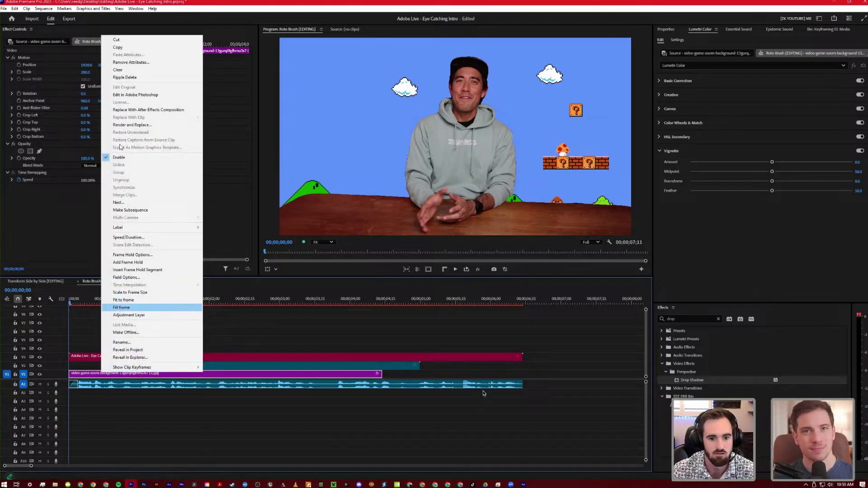
left_click(48, 97)
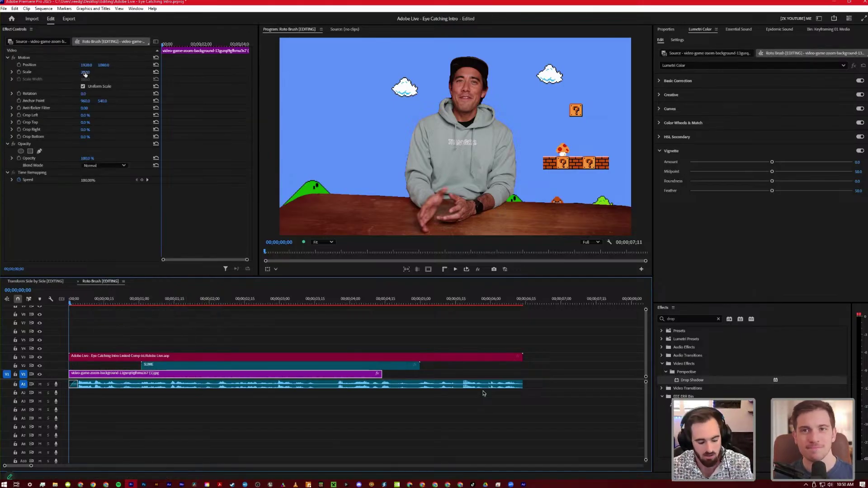
left_click(82, 71)
type("151")
key("Return")
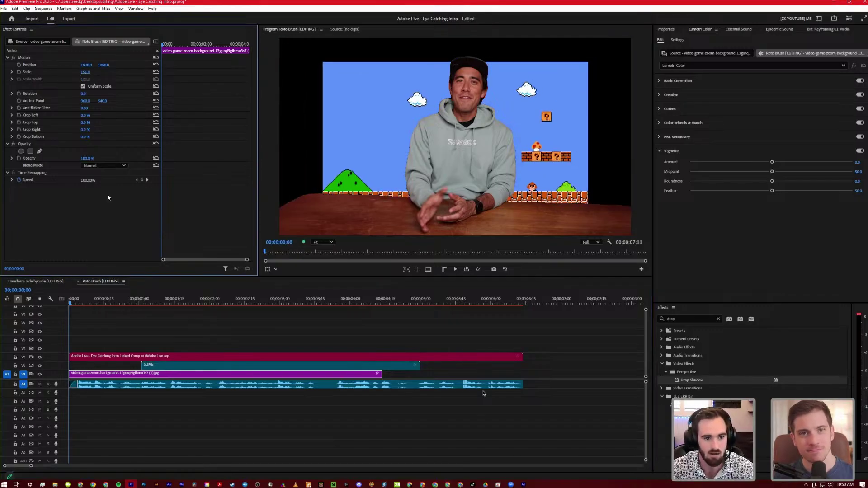
left_click(85, 72)
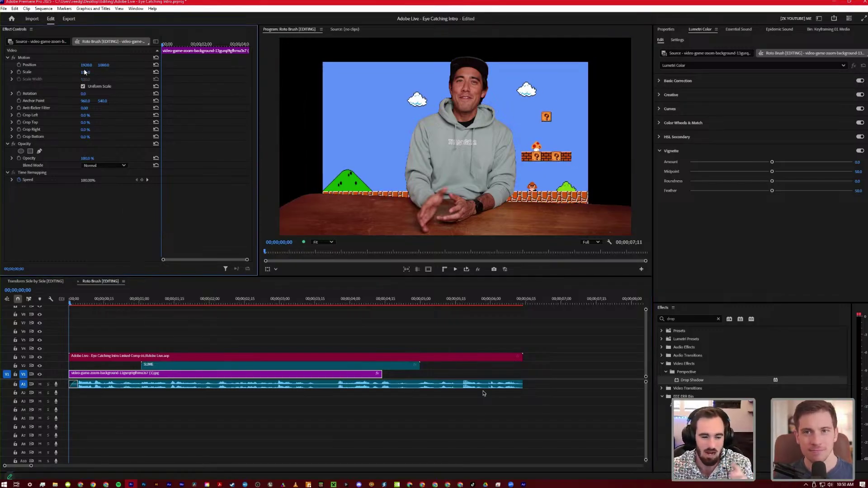
type("200")
key("Return")
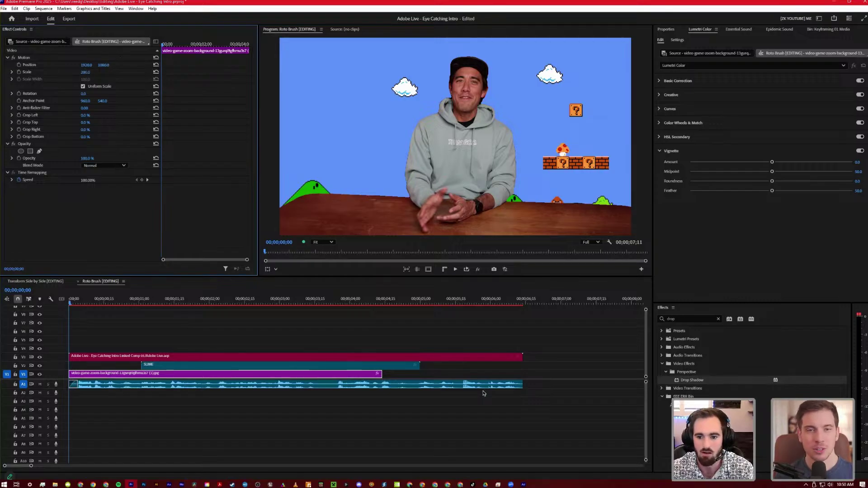
Set the game background's vertical position to 826 and apply a Gaussian Blur of about 22 with repeated edge pixels
left_click_drag(103, 65, 654, 313)
left_click(689, 319)
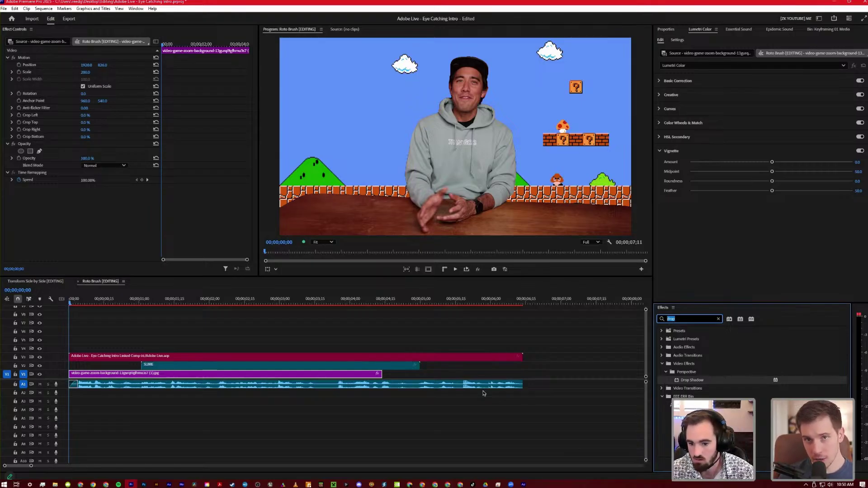
type("blur")
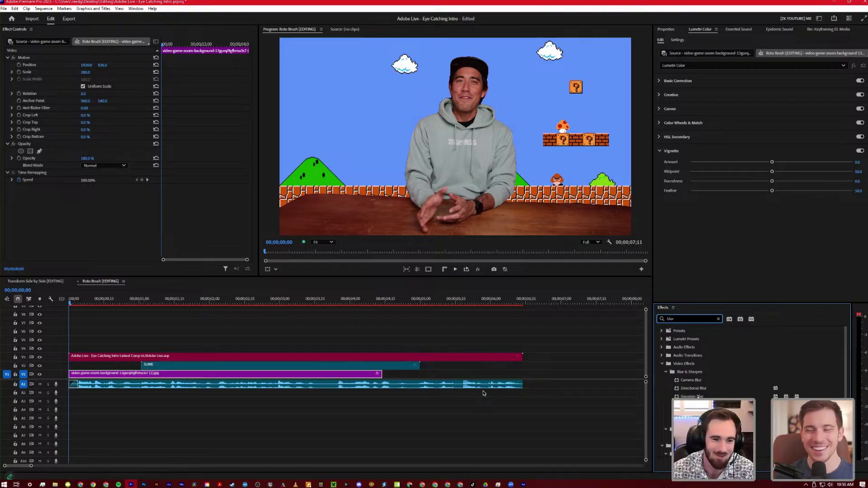
left_click_drag(691, 396, 101, 202)
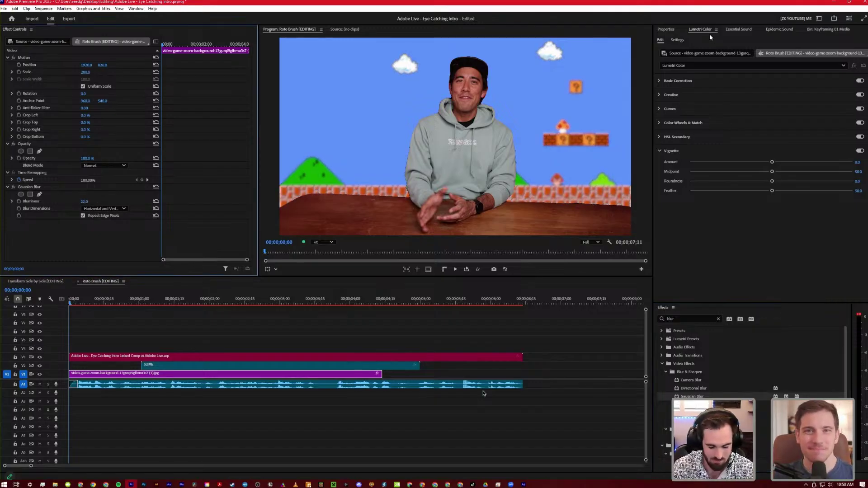
Add a Lumetri vignette with an amount of -3 to the game background image, and deselect the clip
left_click(858, 162)
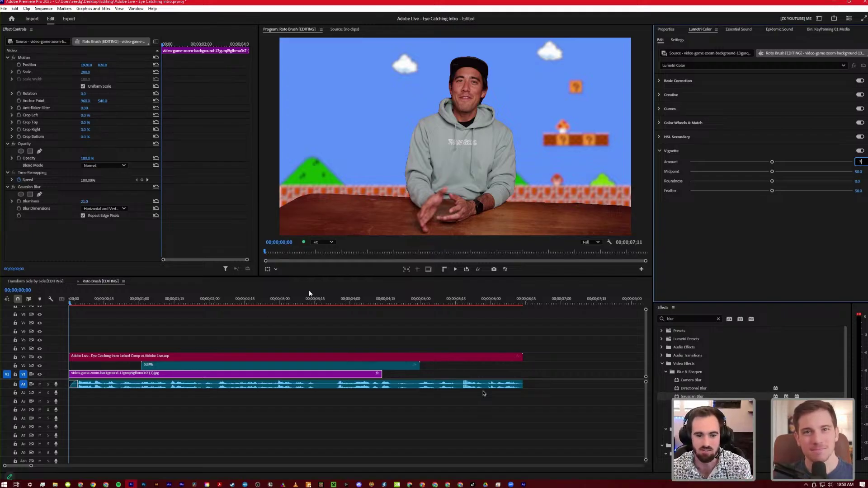
type("-3")
key("Return")
key("ctrl+shift+a")
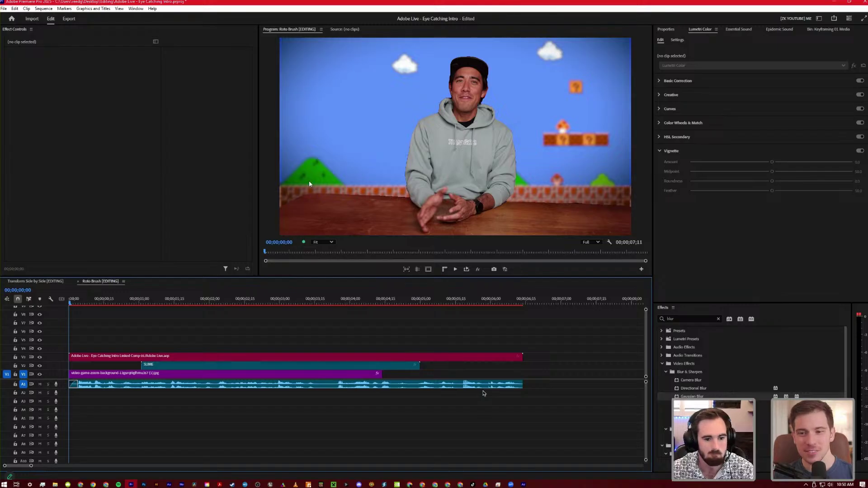
Scrub to the start of the SLIME clip and play the sequence to review the man against both backgrounds
left_click(88, 357)
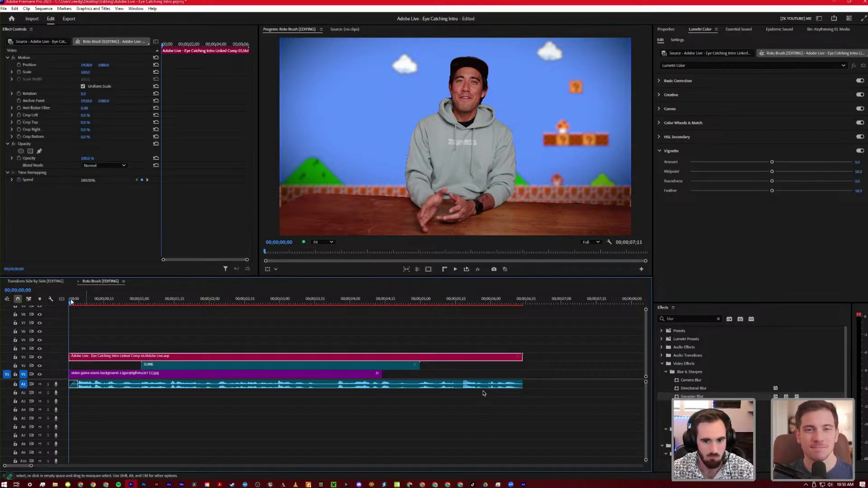
left_click_drag(92, 305, 143, 348)
left_click(288, 366)
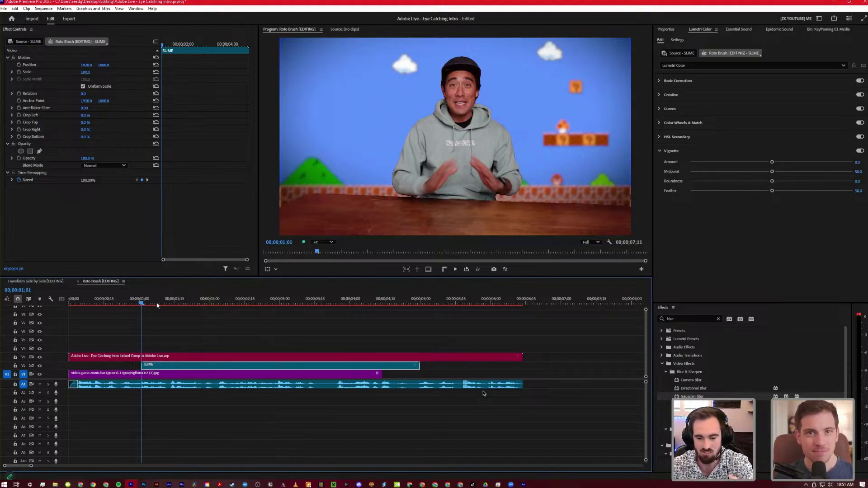
key("space")
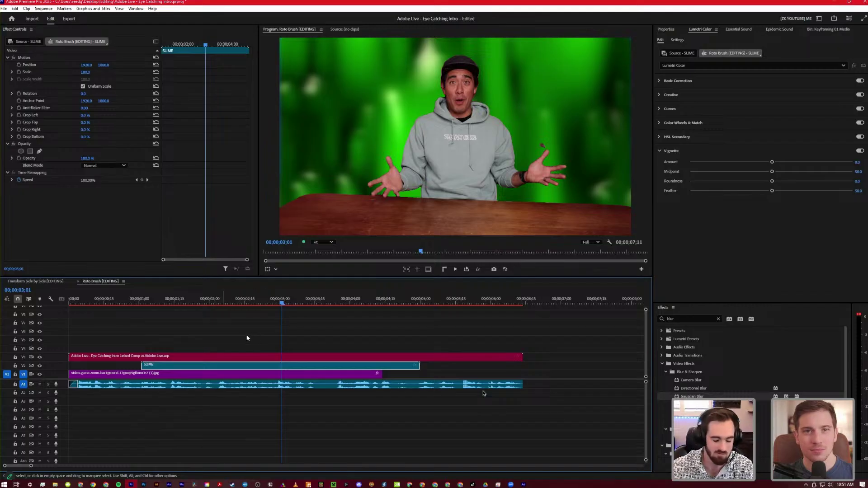
Select the linked composition and game background clips, and step through the frames around 00;00;03;01 to check the composite
left_click_drag(248, 343, 289, 373)
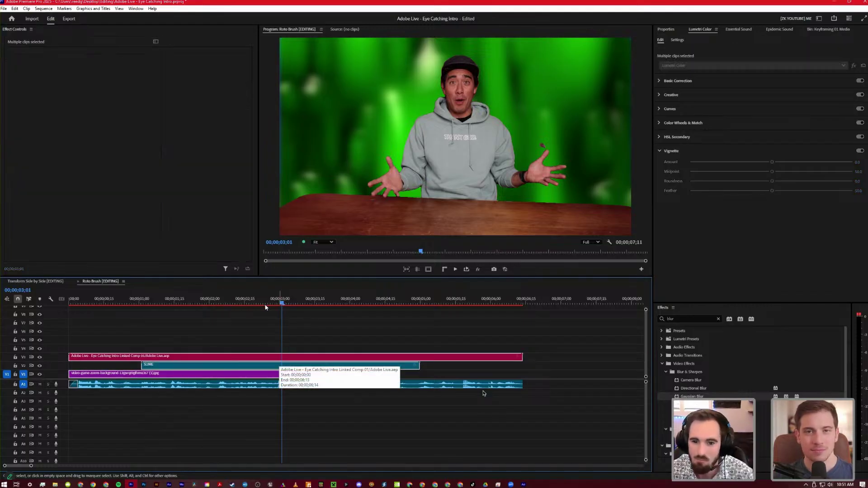
key("Left")
key("Left")
key("Right")
key("Right")
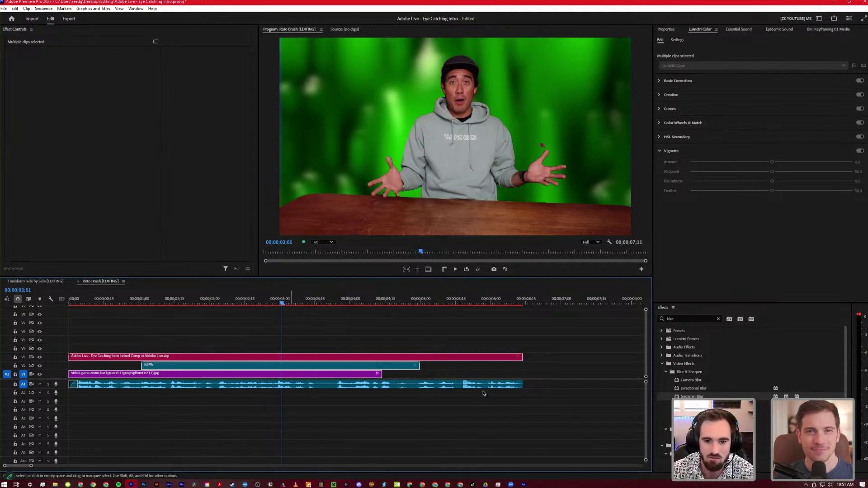
key("j")
Switch to After Effects and examine the hoodie's matte edges up close at 100% around 0;00;00;07
left_click(523, 485)
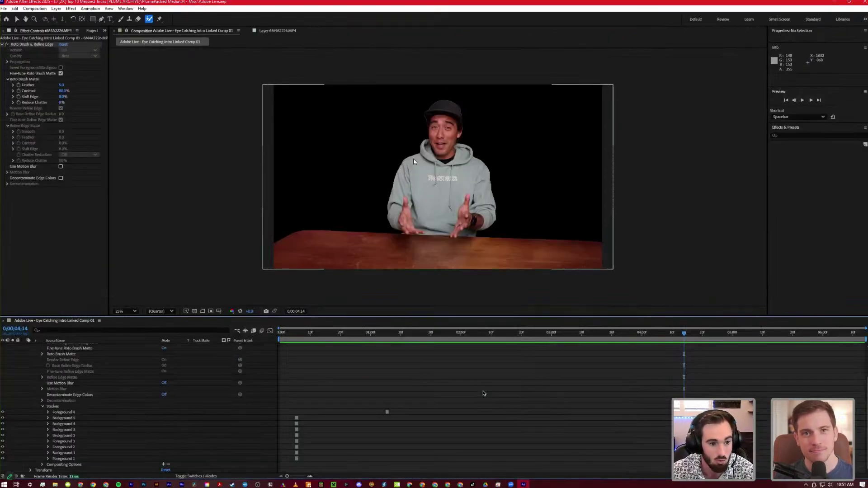
left_click(310, 334)
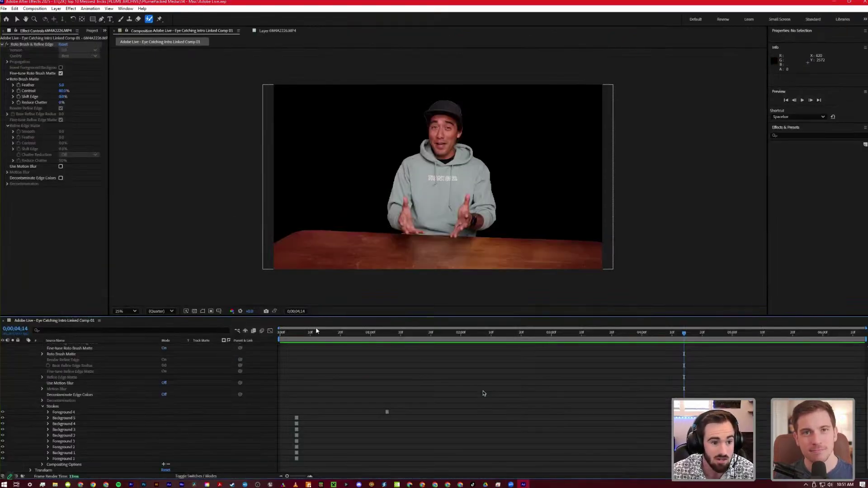
left_click(287, 337)
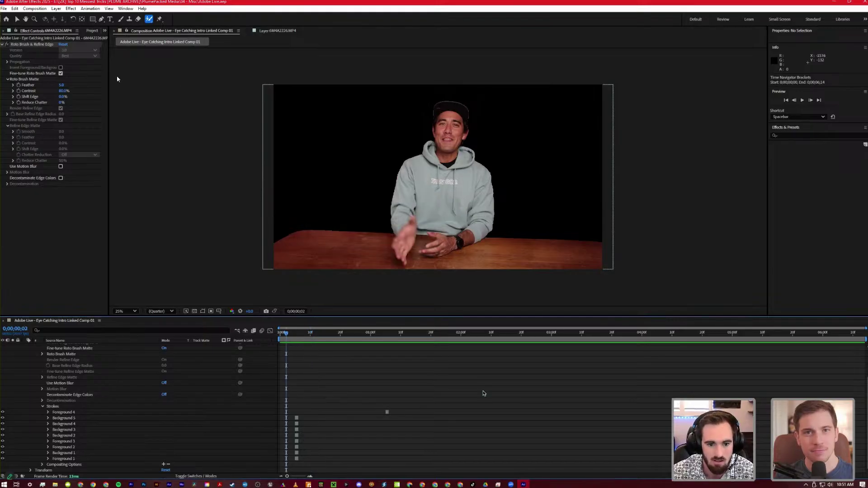
key("period")
key("period")
key("period")
key("period")
key("period")
key("period")
key("period")
key("period")
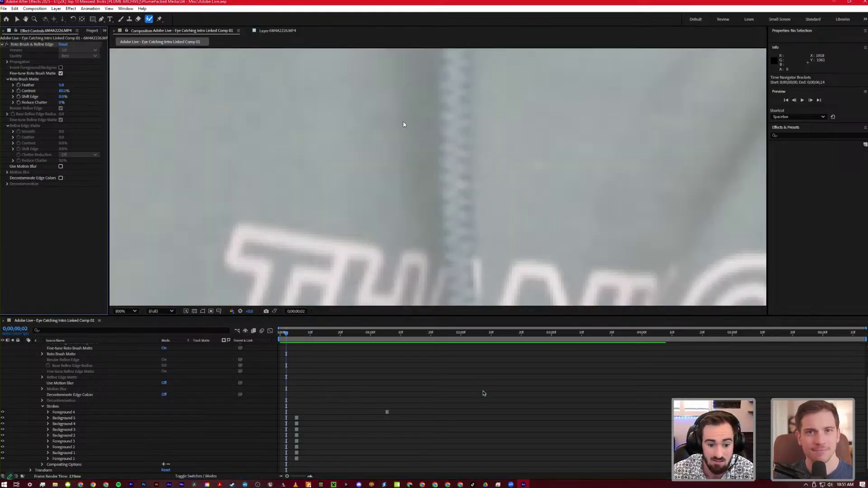
scroll(384, 118, "down", 4)
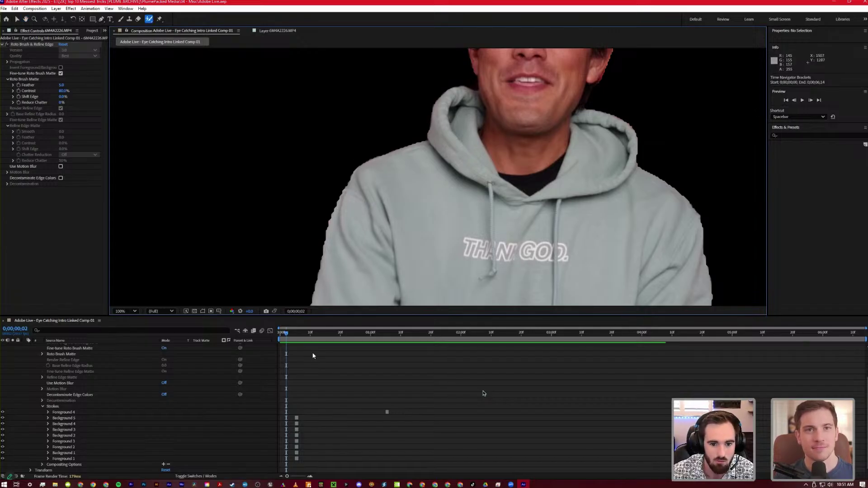
left_click_drag(286, 333, 300, 335)
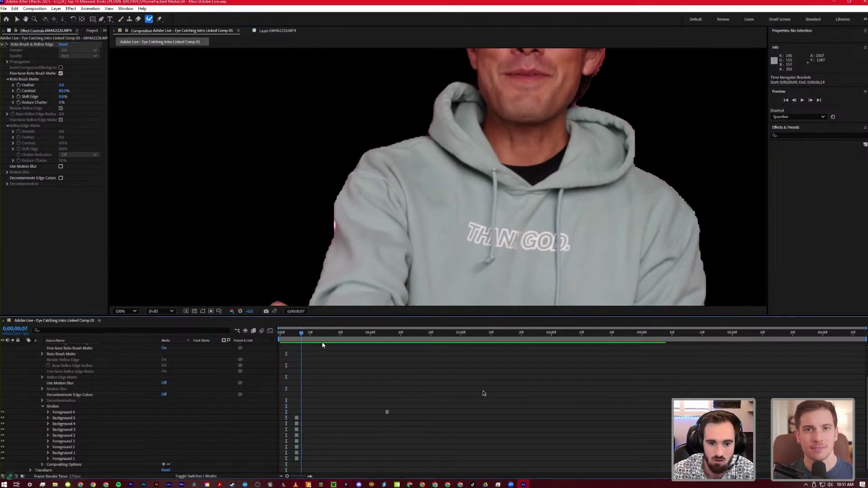
Set the Roto Brush matte's Feather to 17, undoing and redoing the change to compare the hoodie's edges
left_click_drag(61, 85, 102, 92)
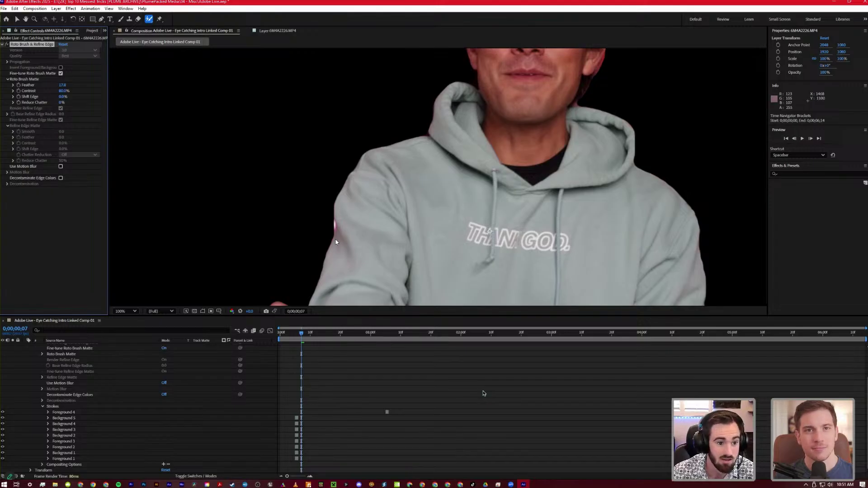
key("ctrl+z")
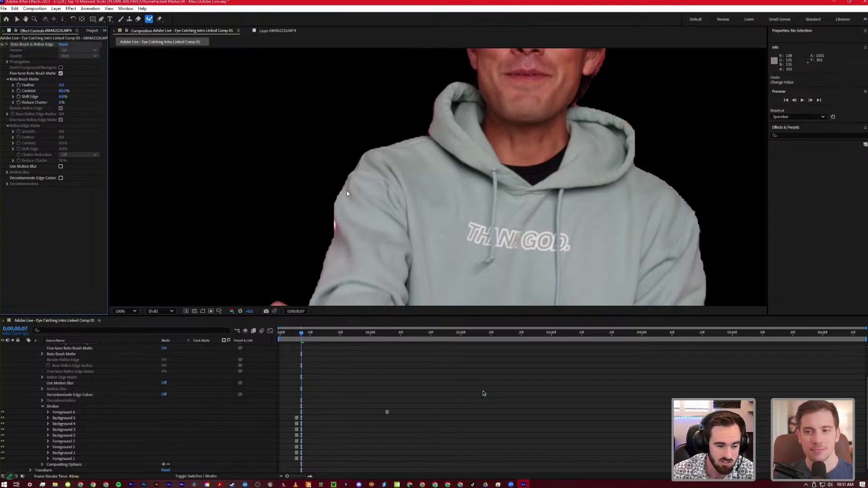
key("ctrl+shift+z")
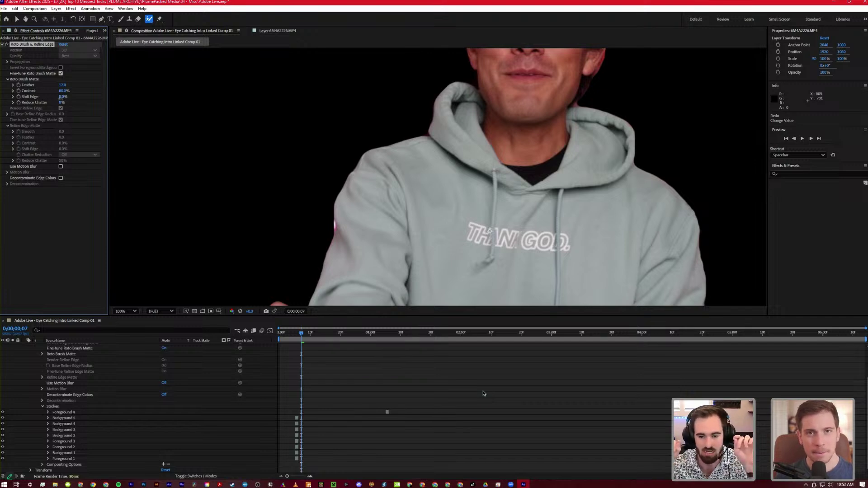
Set the Roto Brush matte's Shift Edge to about -43%, save, and switch to Premiere Pro to check the composite around 00;00;01;08
left_click_drag(62, 97, 43, 97)
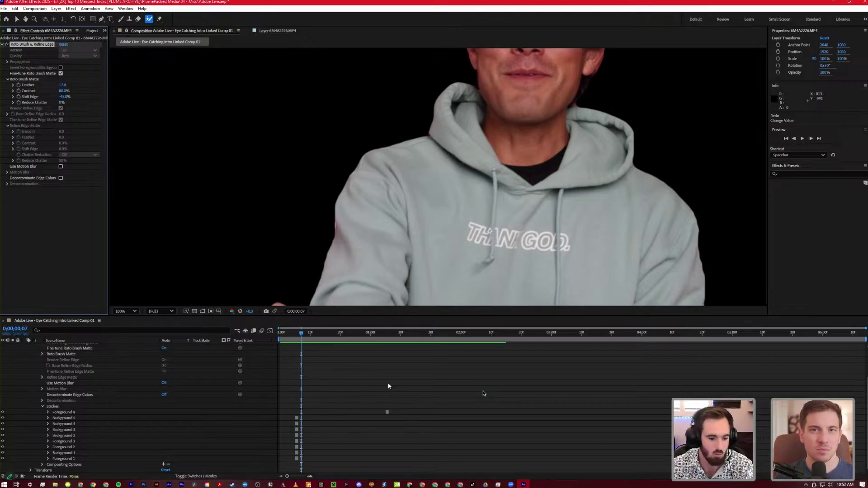
key("ctrl+s")
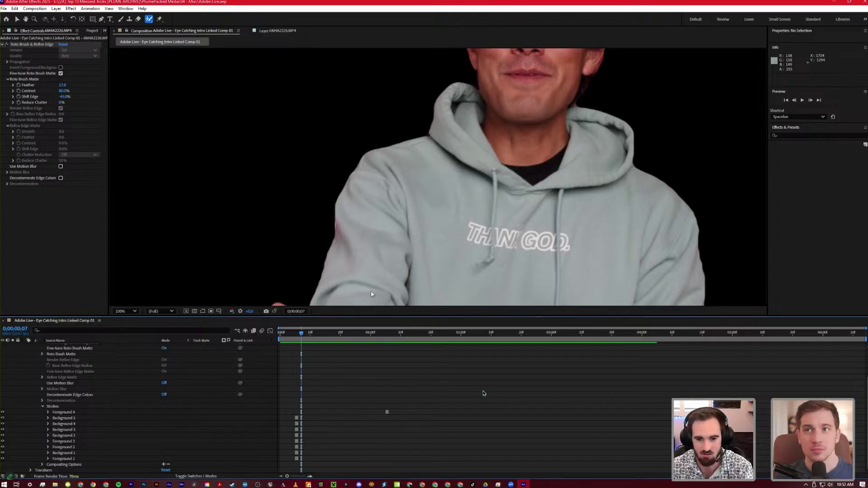
key("alt+Tab")
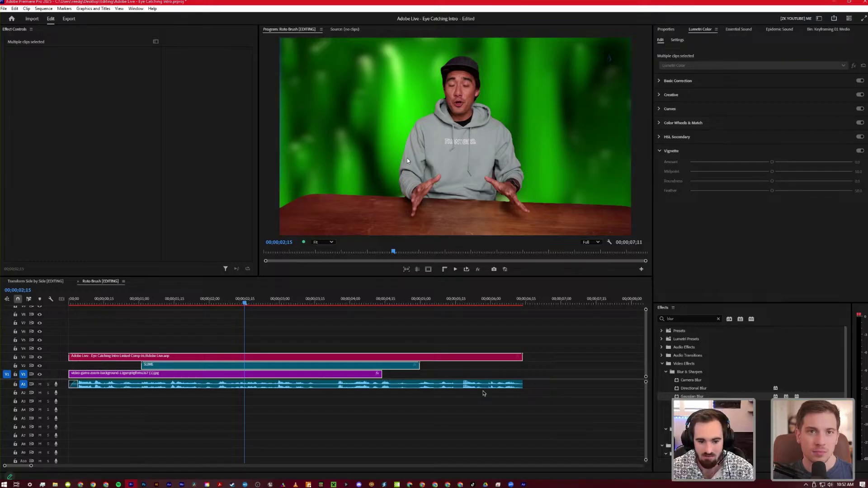
left_click_drag(220, 301, 157, 302)
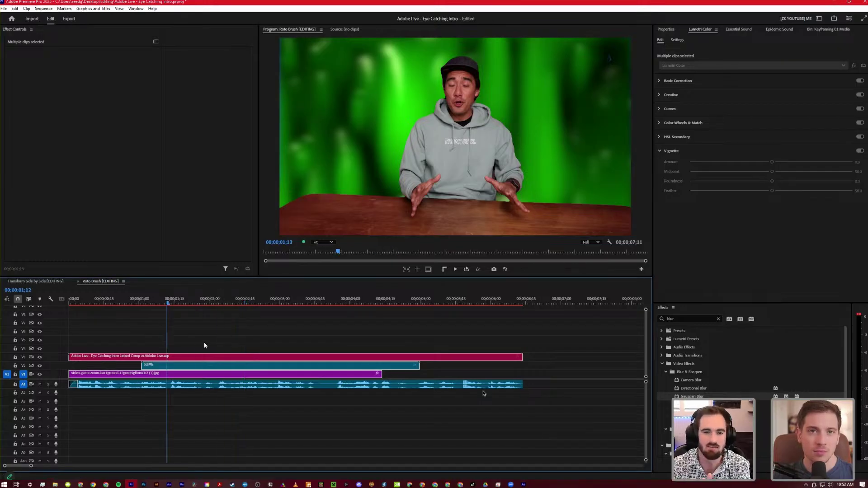
Nest the linked composition, SLIME and game background clips into one sequence, keeping the suggested name
left_click(191, 336)
left_click_drag(178, 331, 381, 373)
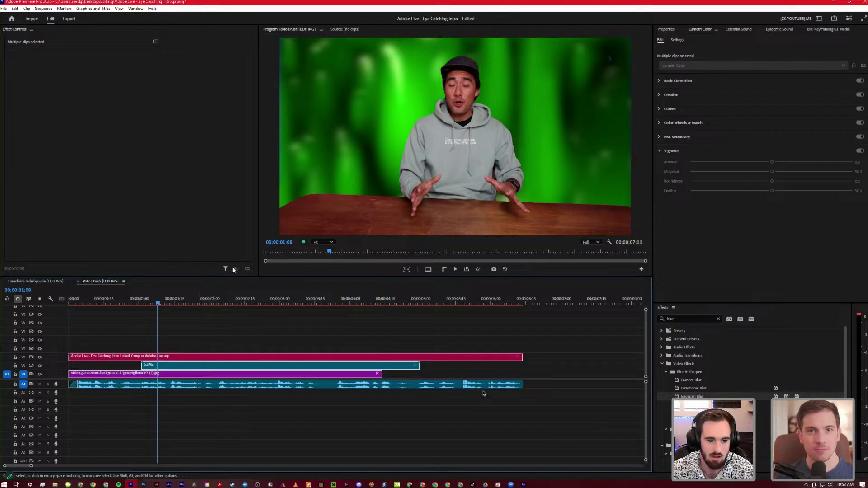
right_click(195, 367)
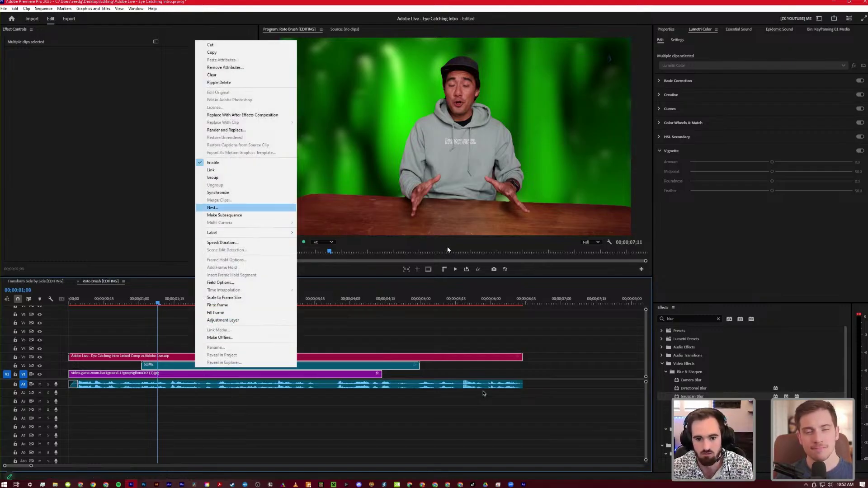
key("Return")
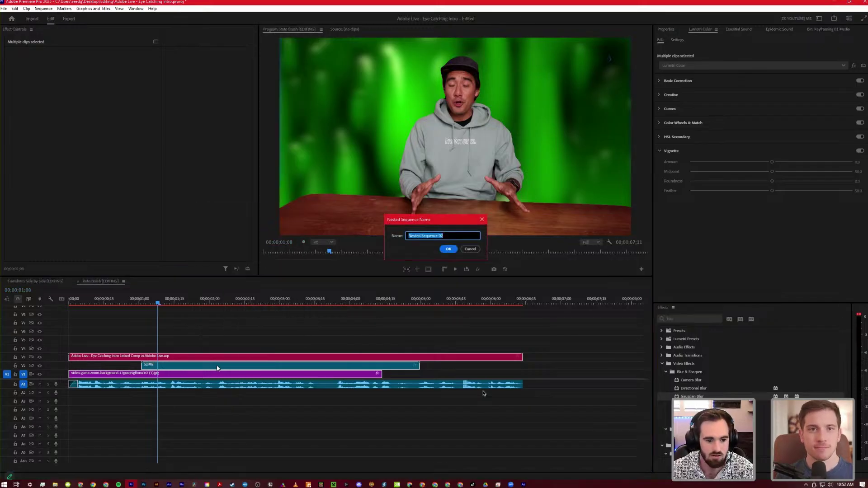
key("Return")
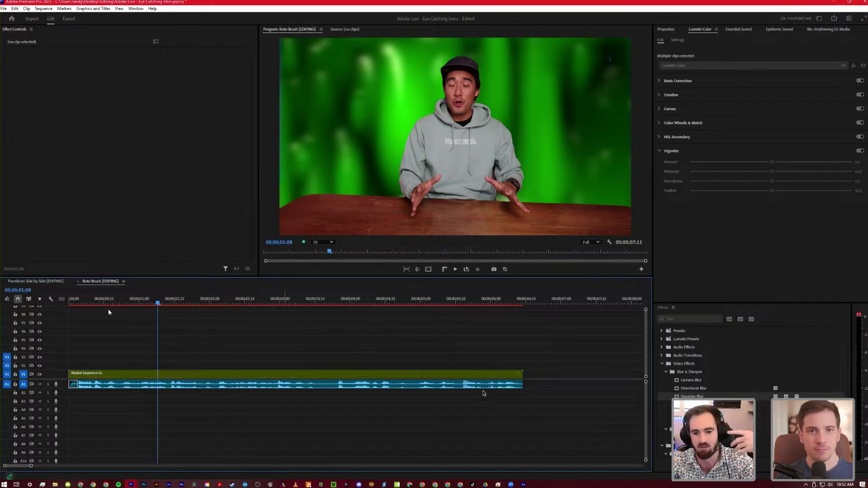
Scrub through the start of the nested clip to review the composite, and clear the clip selection
left_click_drag(158, 302, 179, 318)
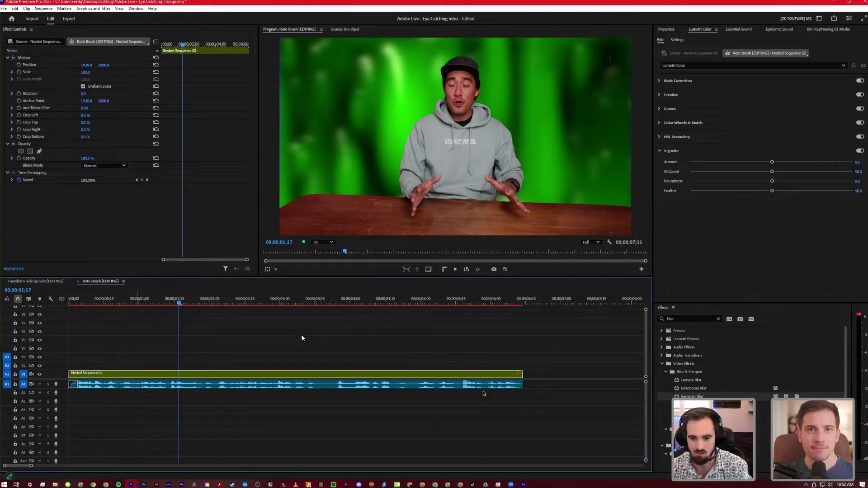
key("Home")
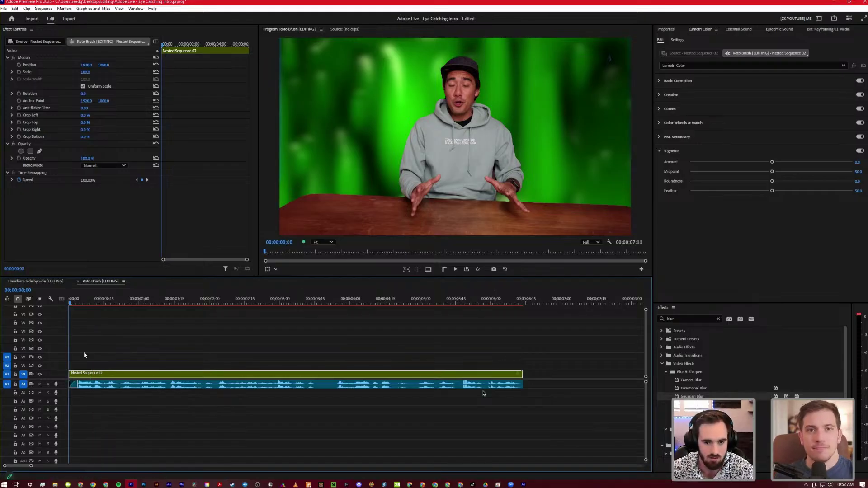
left_click(85, 304)
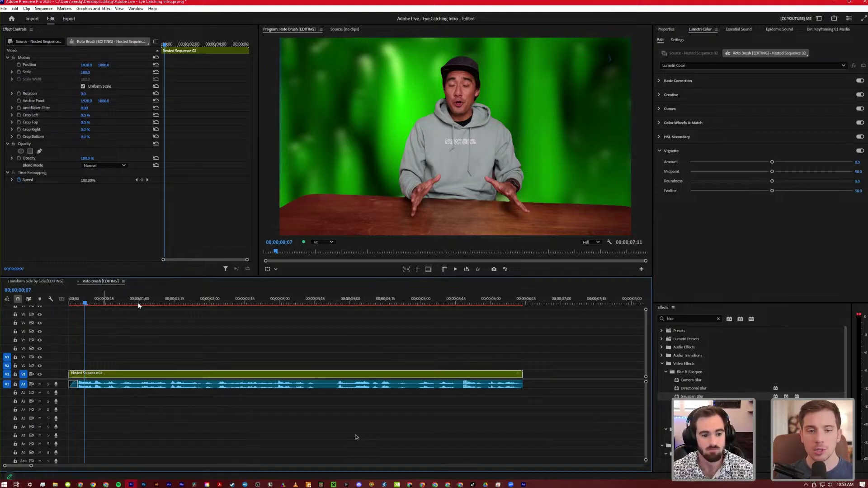
left_click(210, 333)
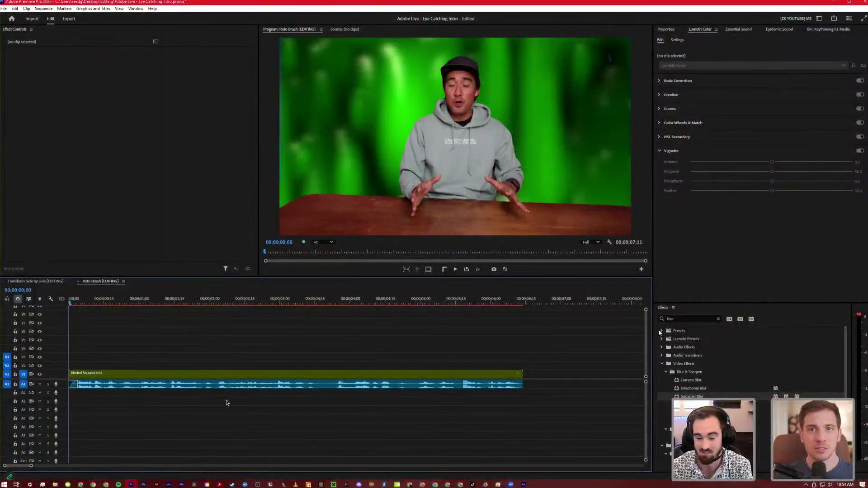
Open the Alaska Producer Challenge sequence, move to 00:07:09:00, and enlarge the timeline to fill the window
key("shift+1")
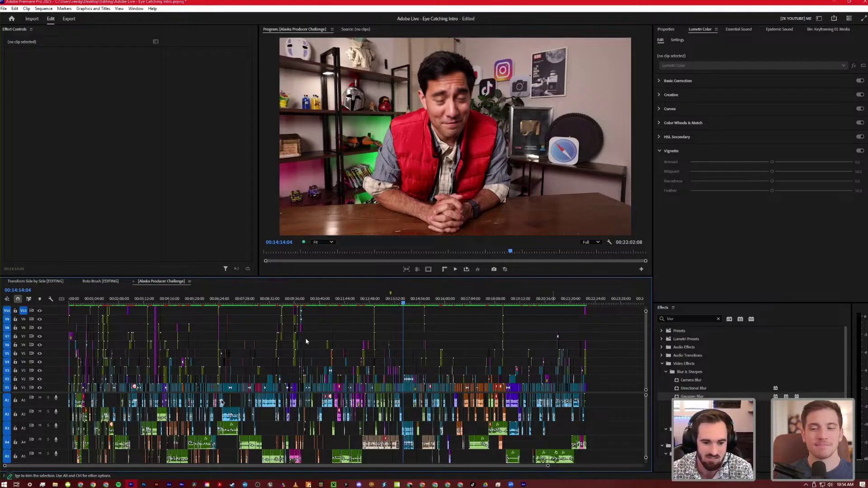
left_click(266, 301)
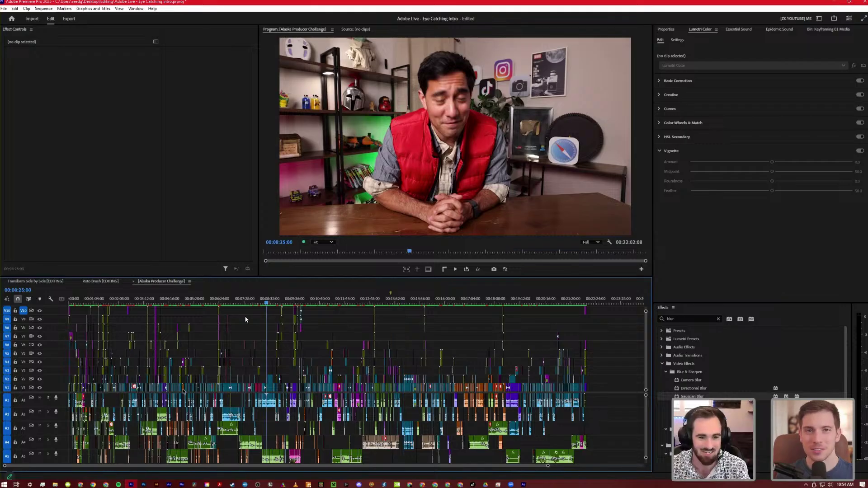
left_click(237, 301)
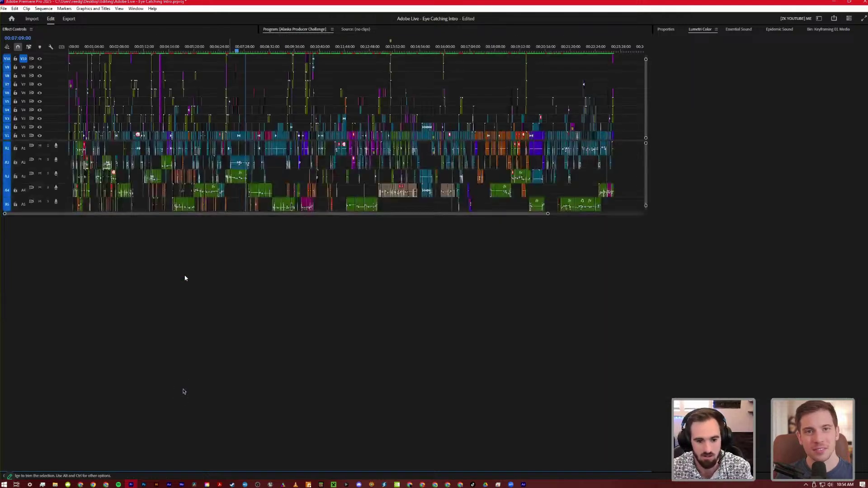
key("grave")
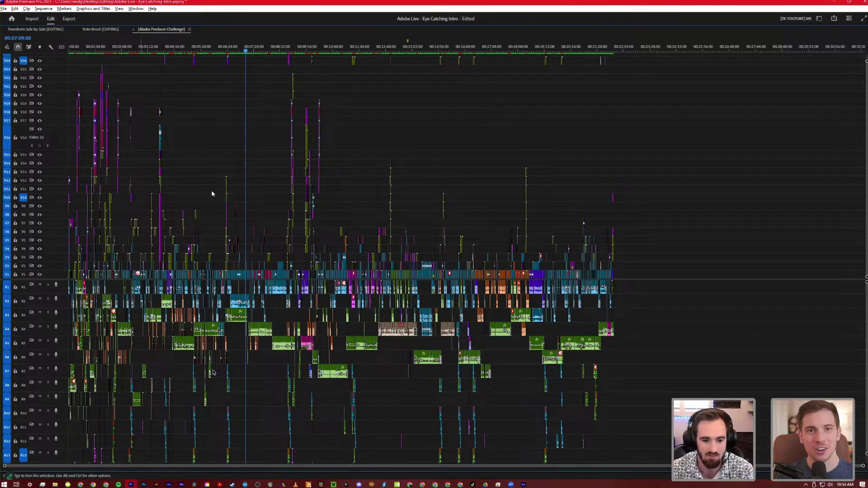
Examine the sequence's stacked video and audio tracks up close, ending at 00:01:19:04 with the normal workspace layout restored
scroll(212, 372, "up", 3)
scroll(212, 372, "up", 2)
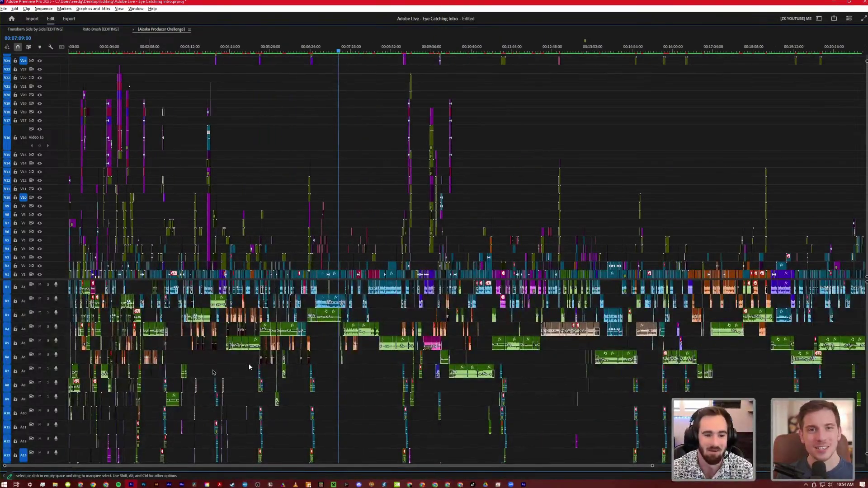
scroll(212, 372, "up", 2)
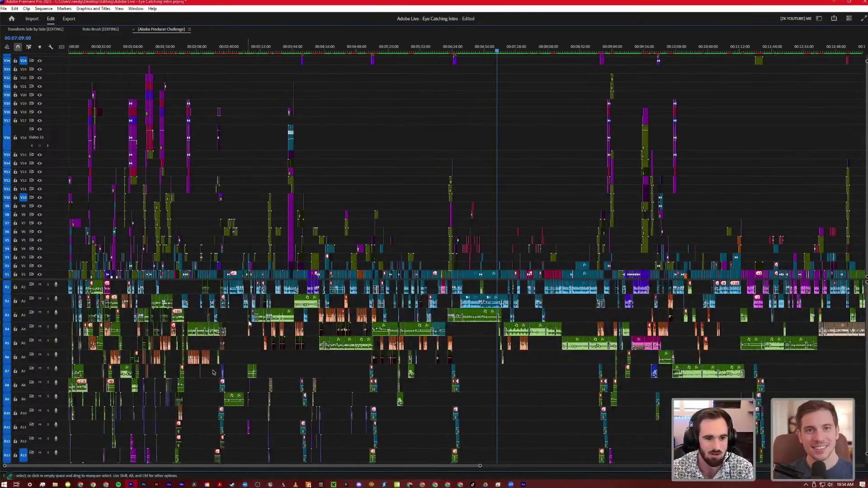
scroll(235, 366, "down", 4)
scroll(230, 364, "up", 4)
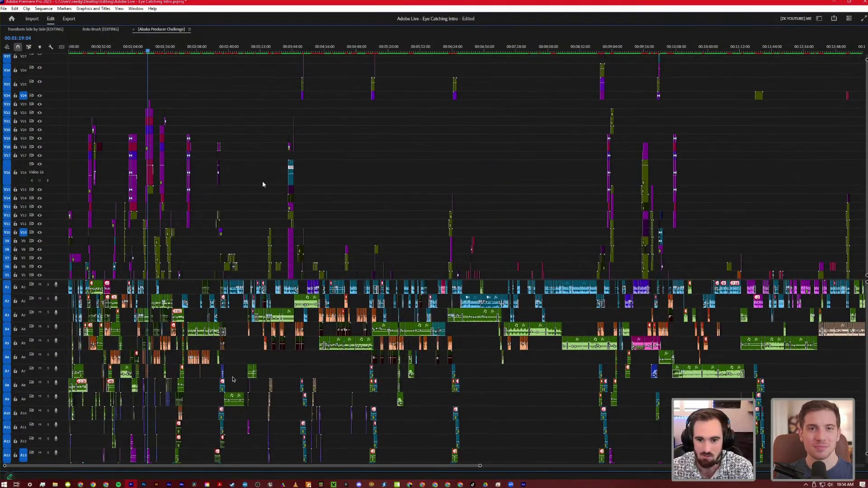
key("grave")
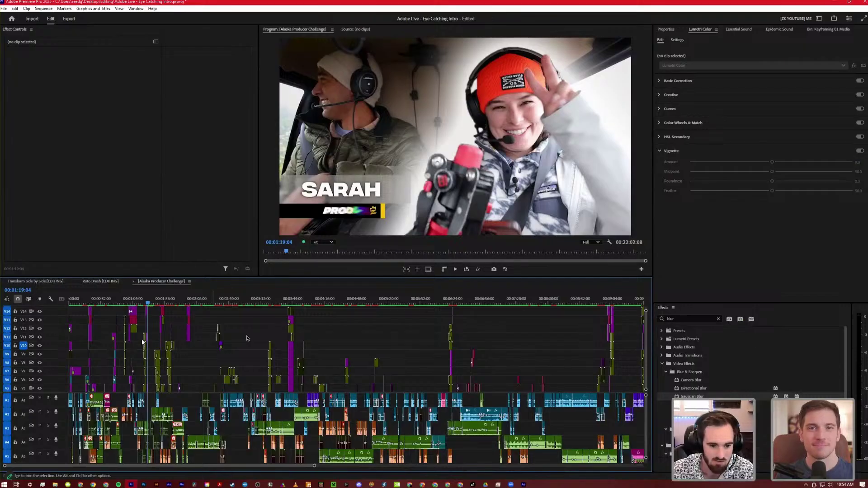
Play the producer introduction from 00:01:19:04 to about 00:01:26:00 with its timeline clips shown in detail
key("equal")
key("equal")
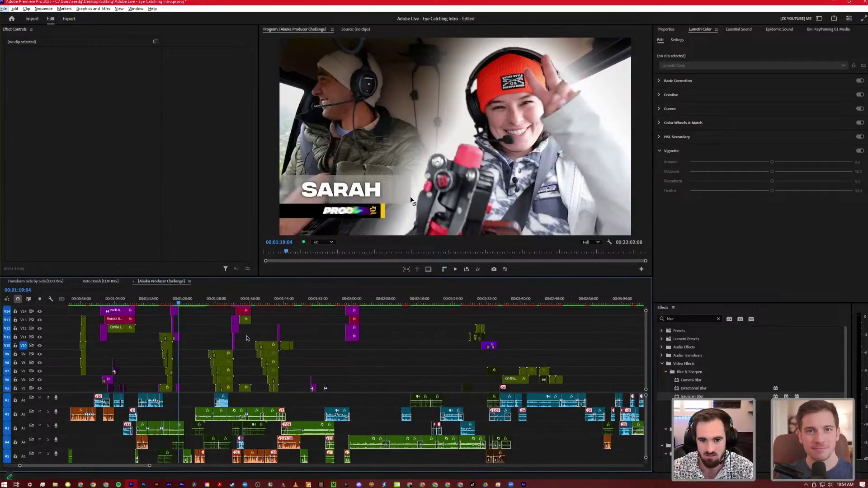
key("equal")
key("equal")
key("j")
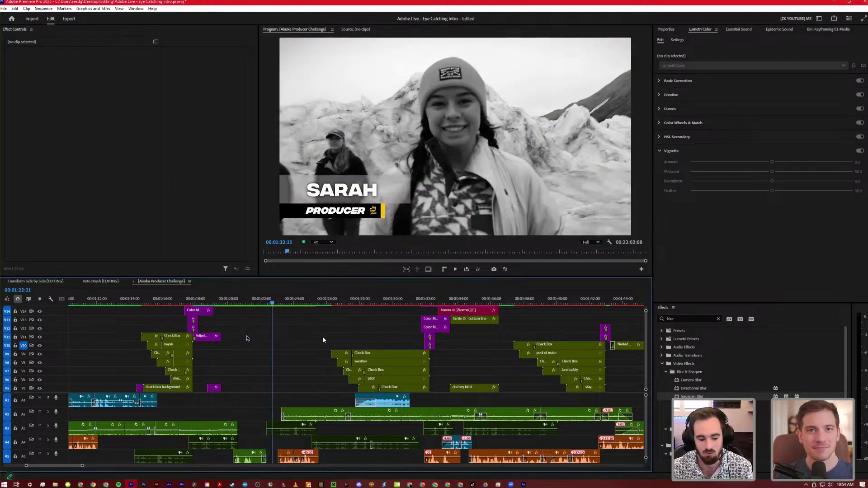
key("space")
Enlarge the timeline to fill the window and fit the whole Alaska Producer Challenge sequence in view
key("grave")
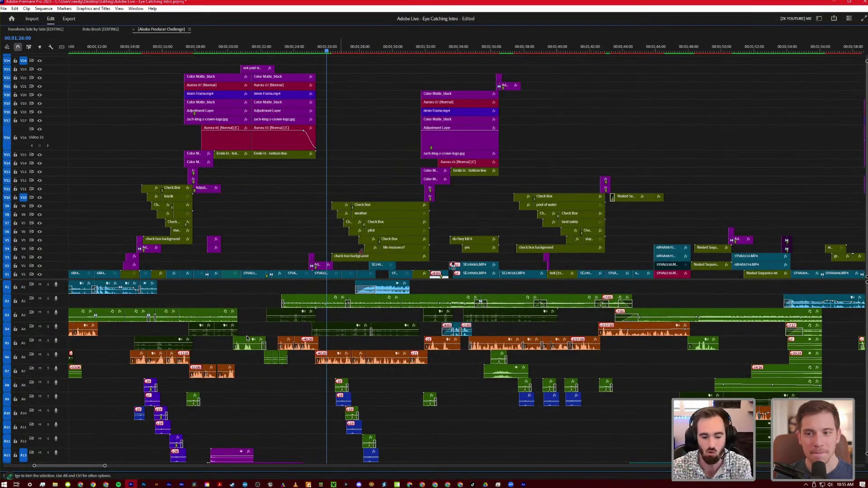
key("backslash")
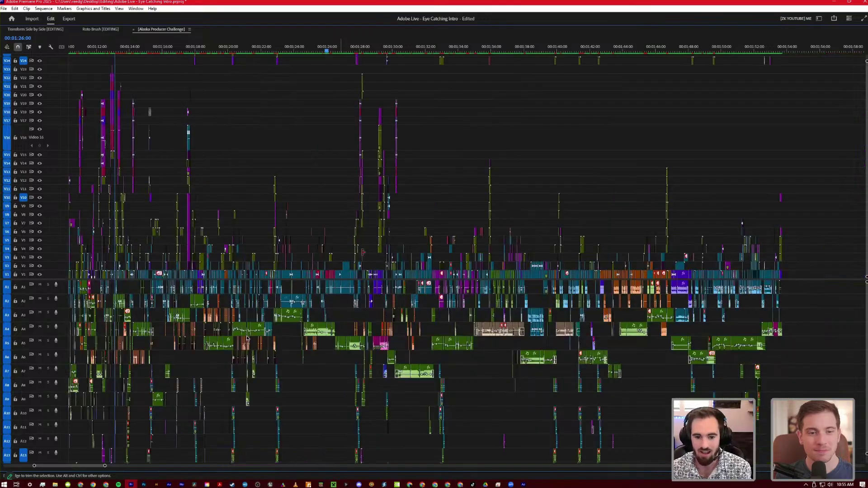